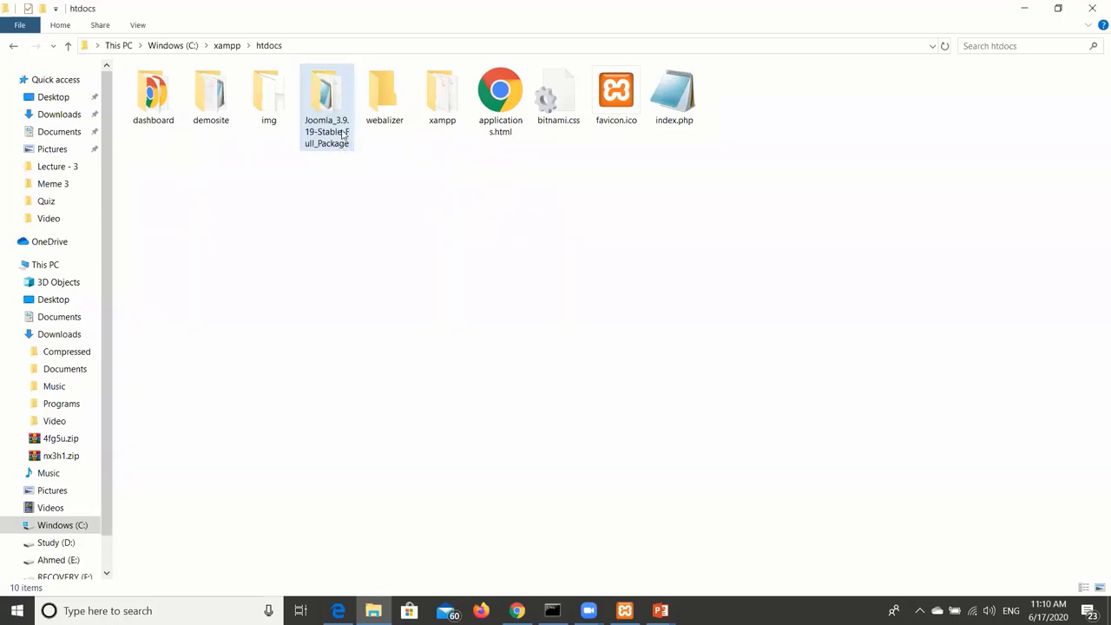
Rename the Joomla_3.9.19-Stable-Full_Package folder in htdocs to webcmsdemo, then go back to Chrome.
{"action": "left_click", "coordinate": [329, 132]}
{"action": "right_click", "coordinate": [325, 127]}
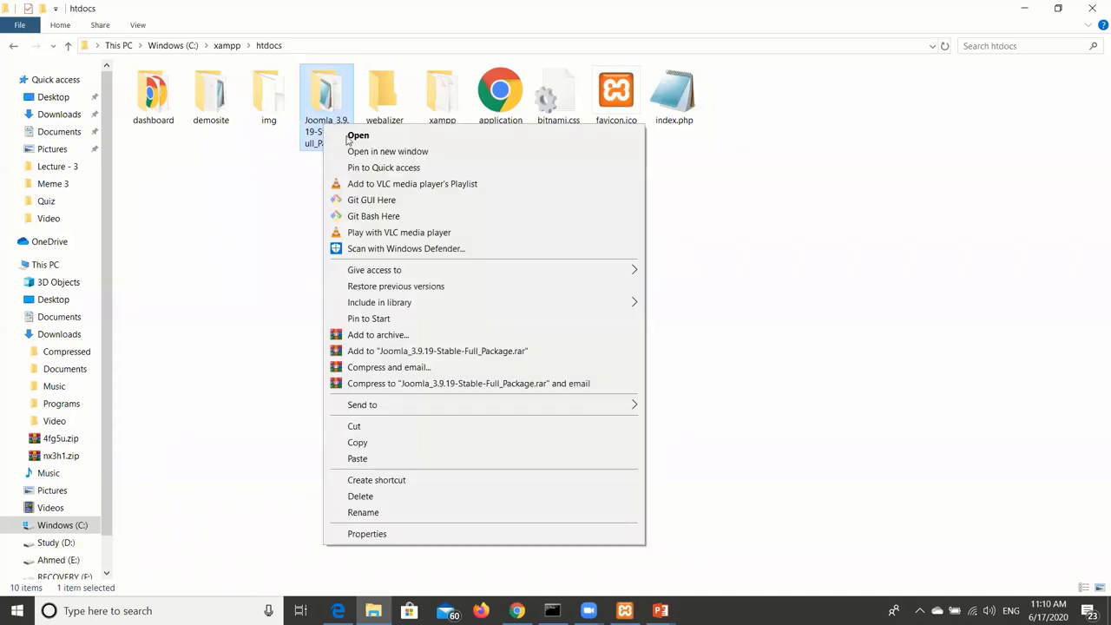
{"action": "left_click", "coordinate": [363, 512]}
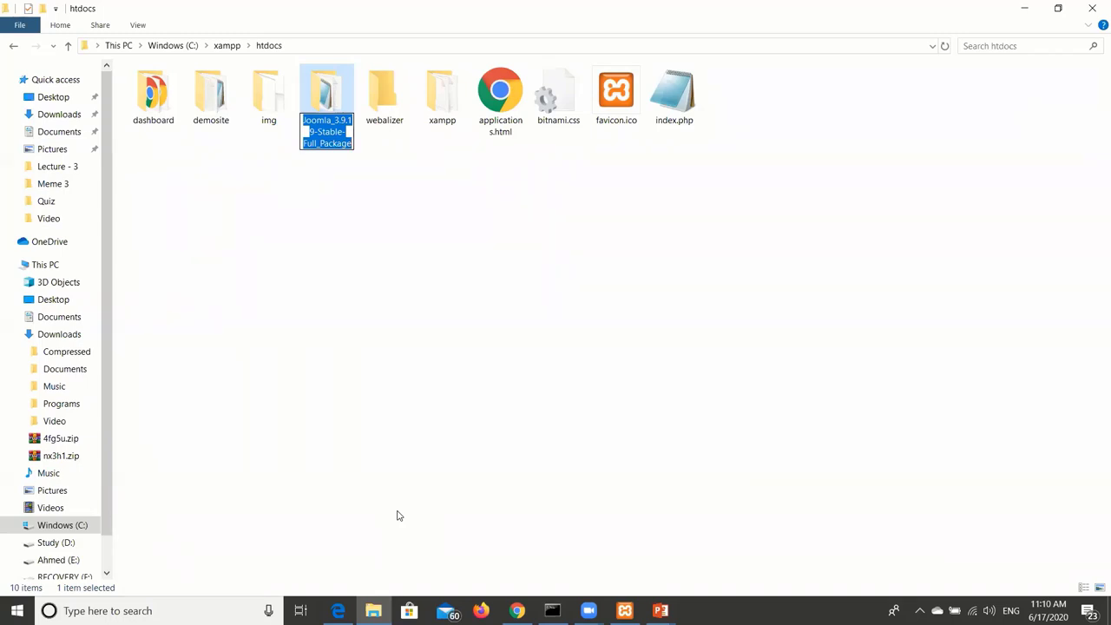
{"action": "type", "text": "webc"}
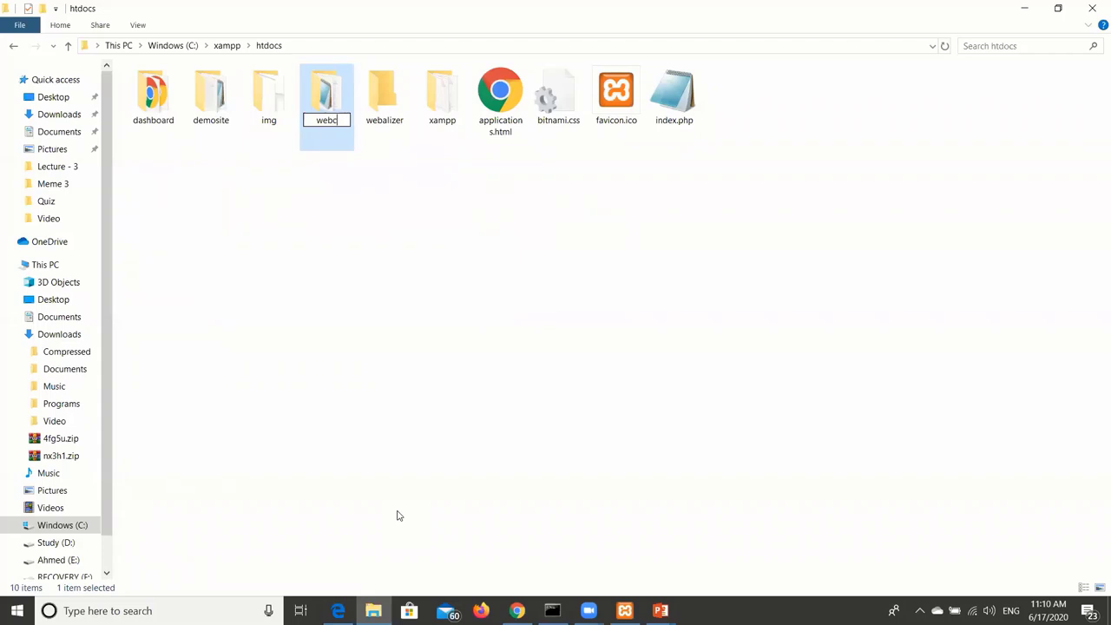
{"action": "type", "text": "msdemo"}
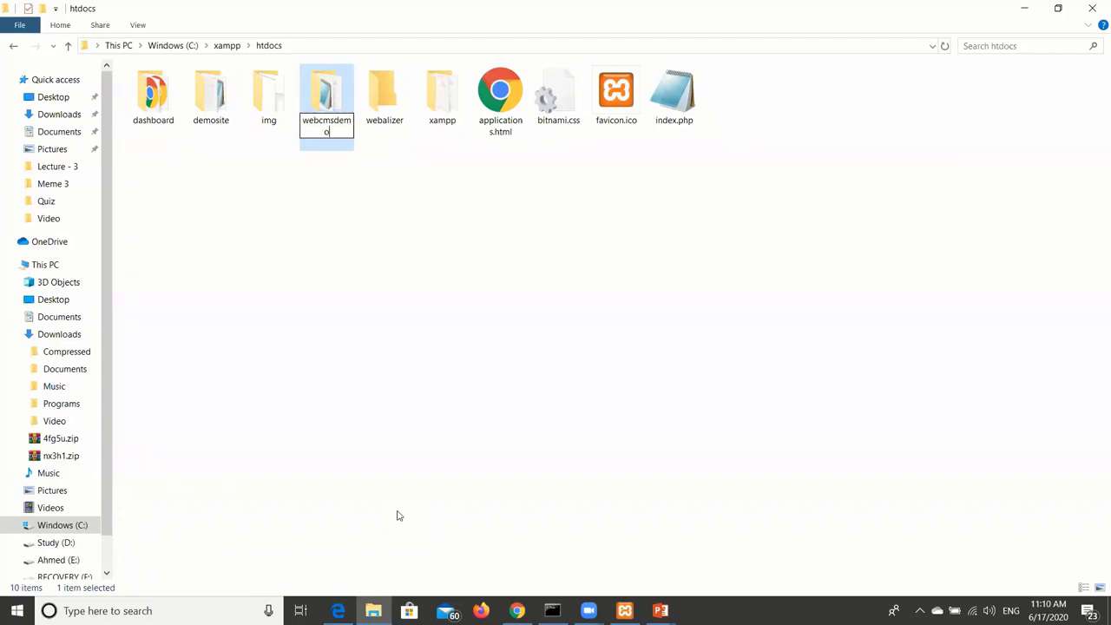
{"action": "key", "text": "Return"}
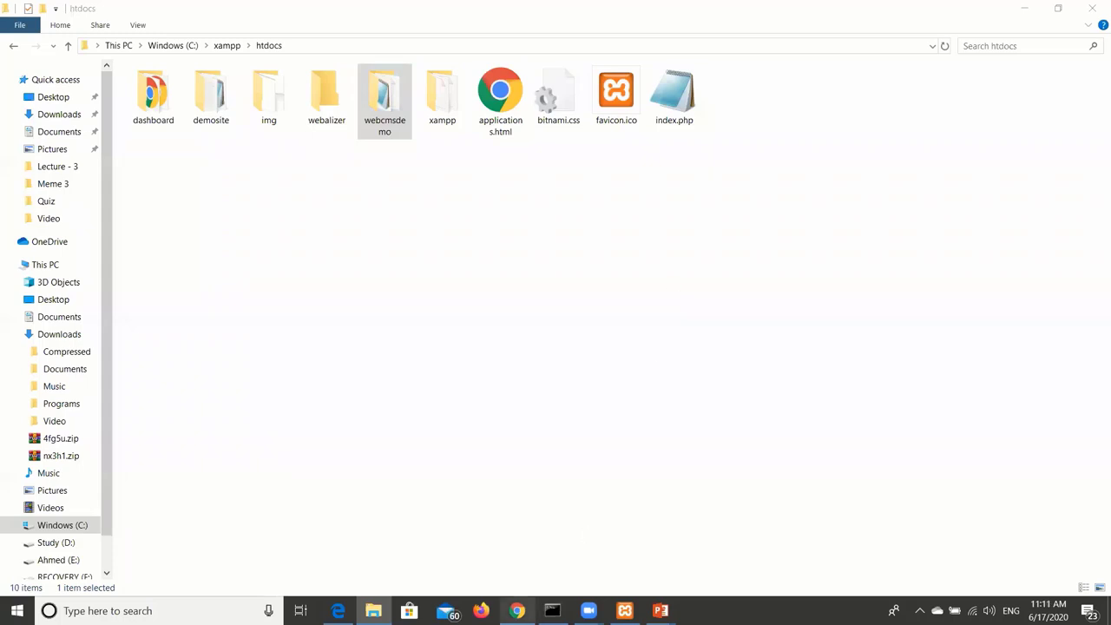
{"action": "left_click", "coordinate": [516, 611]}
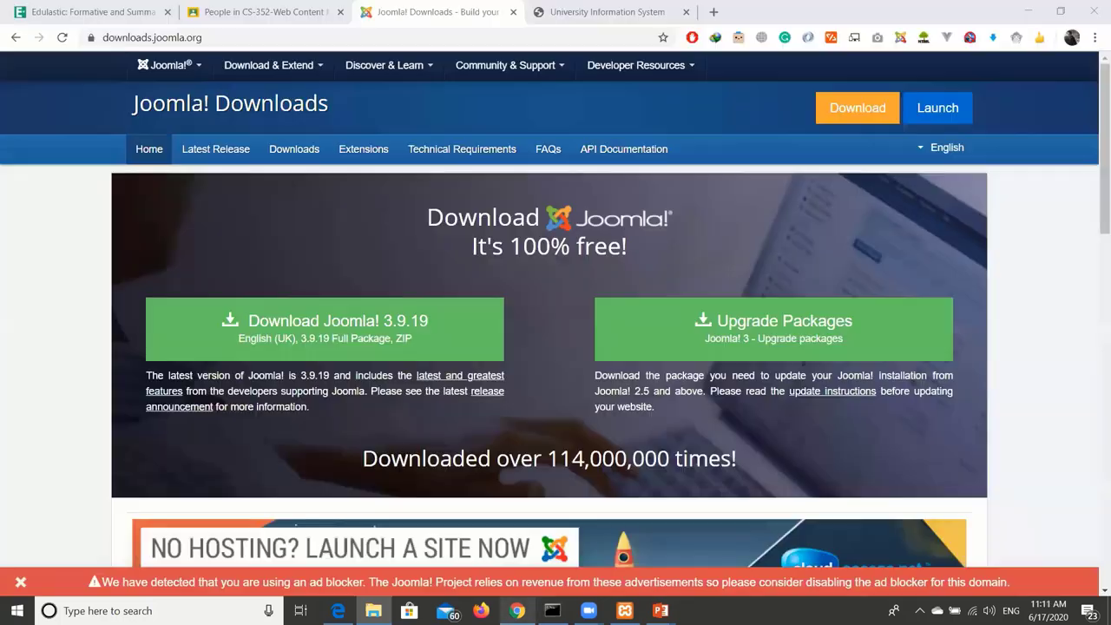
Load localhost/webcmsdemo in Chrome to bring up the Joomla web installer.
{"action": "left_click", "coordinate": [501, 34]}
{"action": "type", "text": "local"}
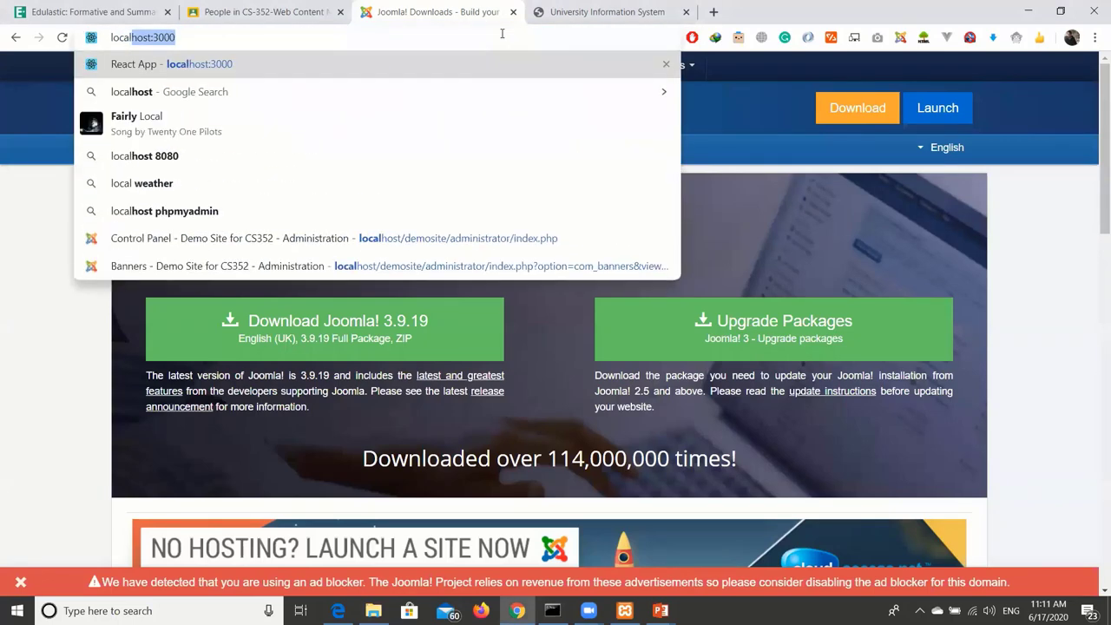
{"action": "key", "text": "BackSpace"}
{"action": "type", "text": "host:3000"}
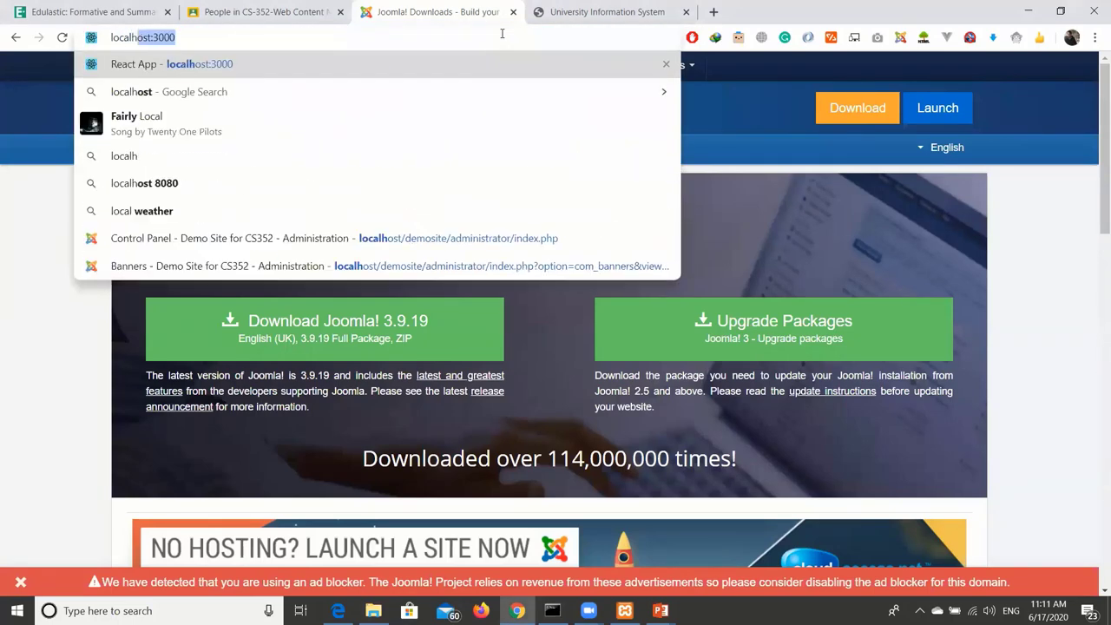
{"action": "key", "text": "BackSpace"}
{"action": "key", "text": "BackSpace"}
{"action": "key", "text": "BackSpace"}
{"action": "key", "text": "BackSpace"}
{"action": "key", "text": "BackSpace"}
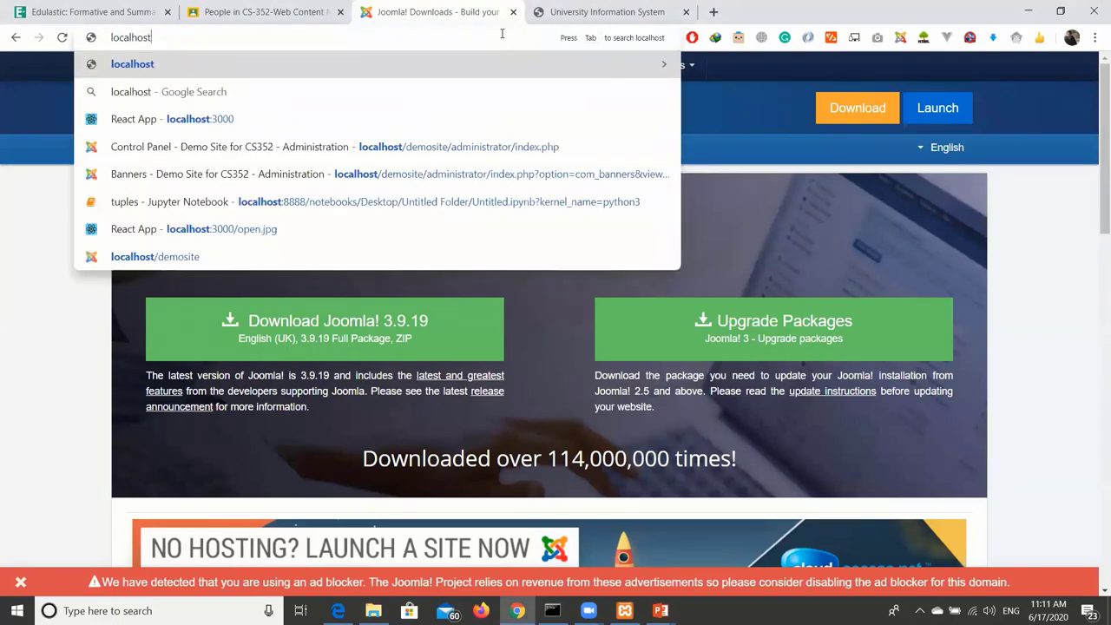
{"action": "type", "text": "/webcsm"}
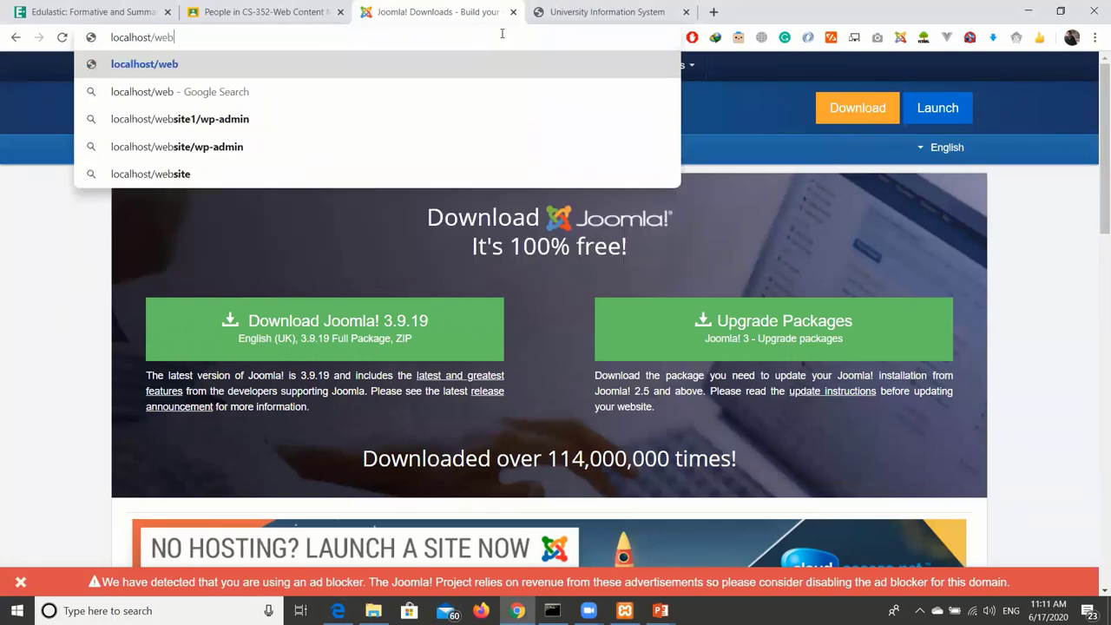
{"action": "key", "text": "BackSpace"}
{"action": "key", "text": "BackSpace"}
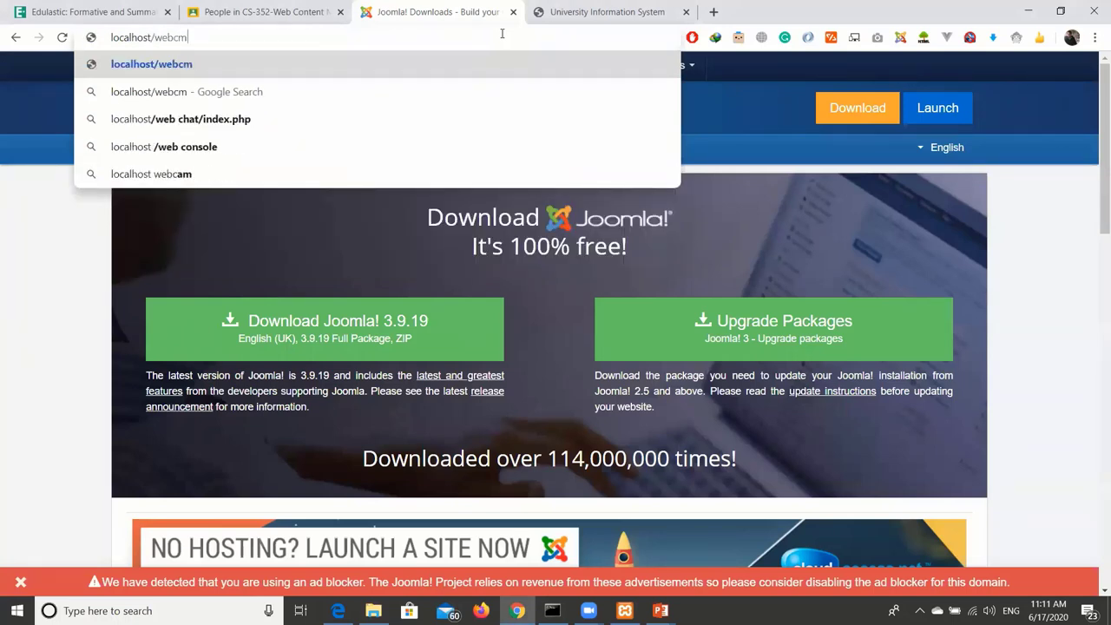
{"action": "type", "text": "msdemo"}
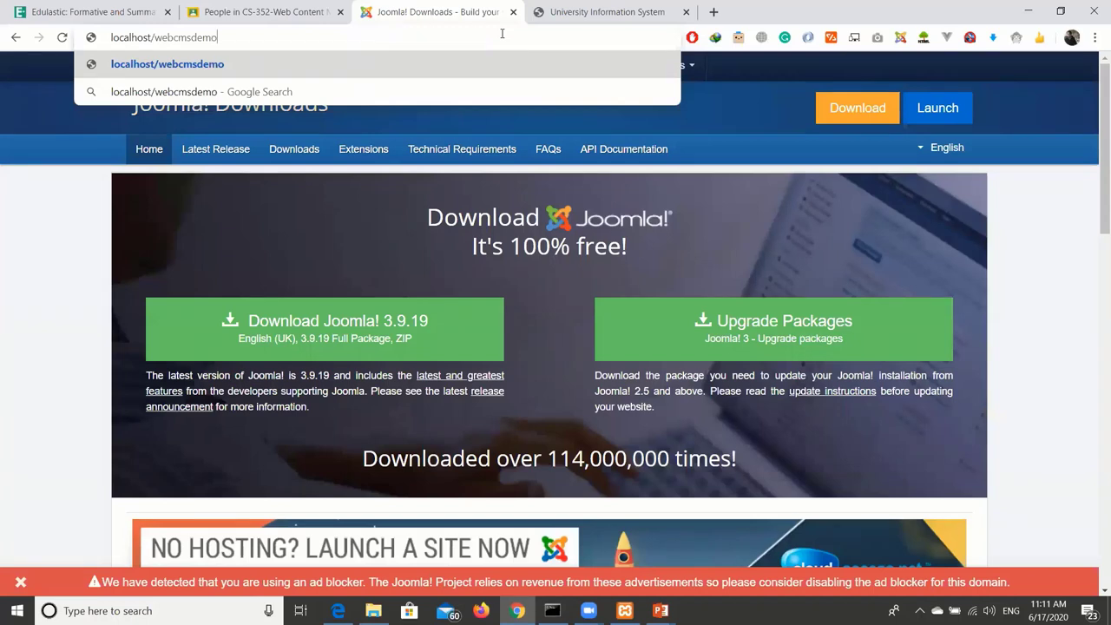
{"action": "key", "text": "Return"}
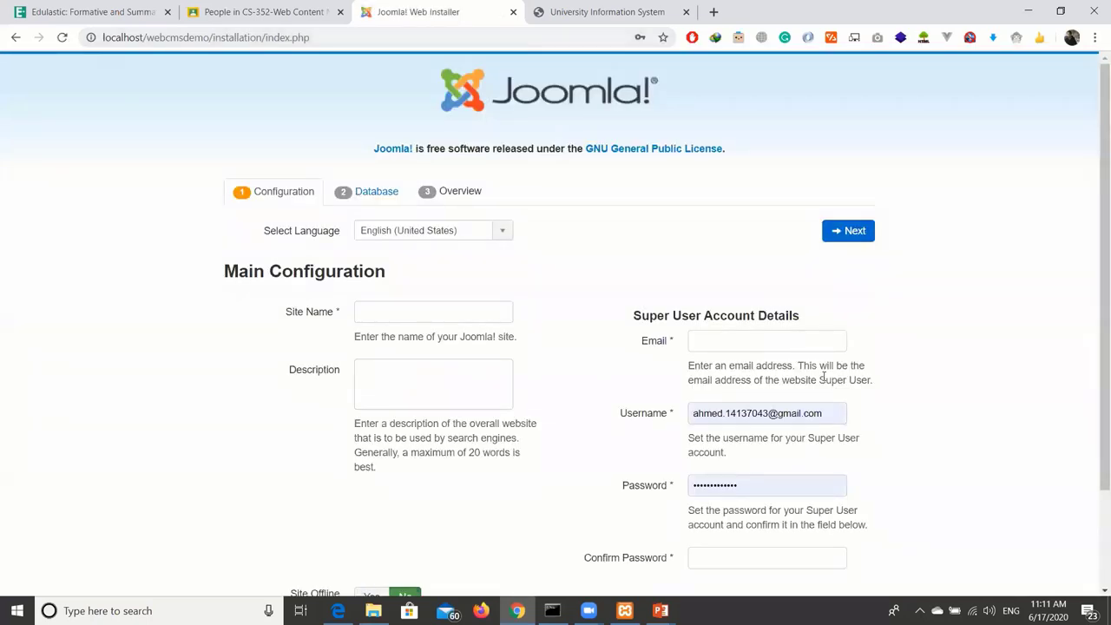
Zoom the installer page in and enter 'Web CMS' as the Site Name.
{"action": "scroll", "coordinate": [681, 206], "scroll_direction": "down", "scroll_amount": 1}
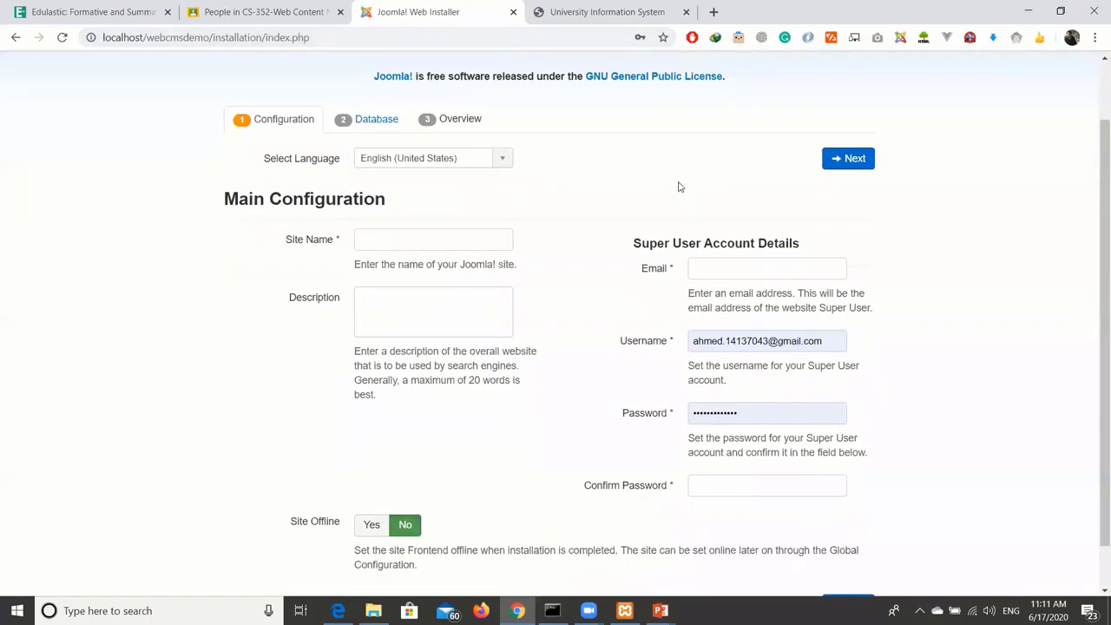
{"action": "scroll", "coordinate": [666, 167], "scroll_direction": "up", "scroll_amount": 1}
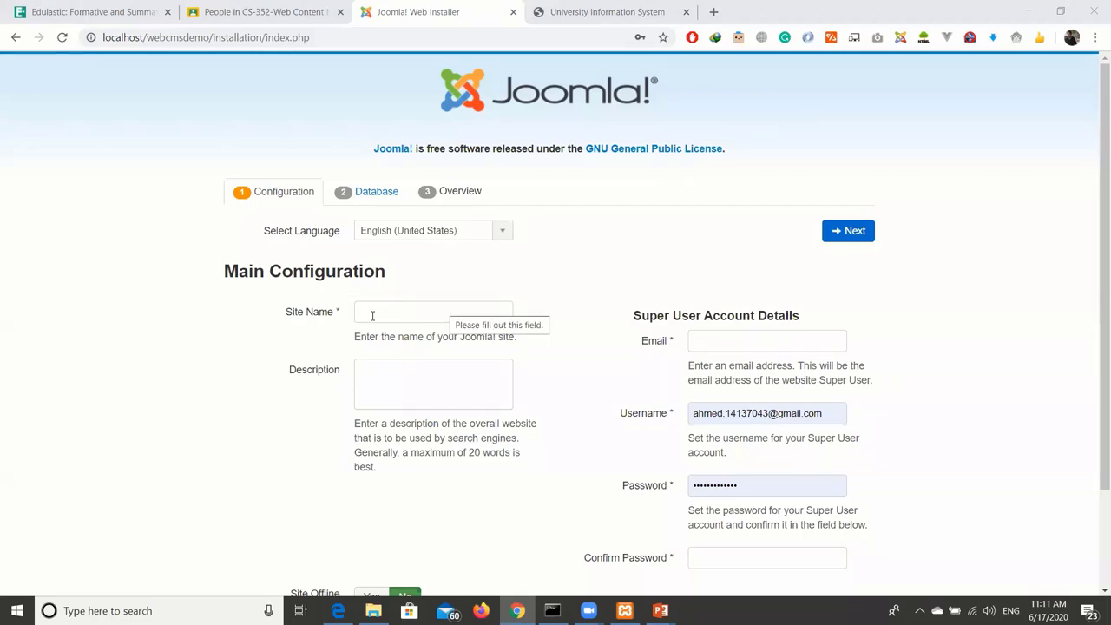
{"action": "key", "text": "ctrl+plus"}
{"action": "key", "text": "ctrl+plus"}
{"action": "key", "text": "ctrl+plus"}
{"action": "scroll", "coordinate": [556, 304], "scroll_direction": "down", "scroll_amount": 2}
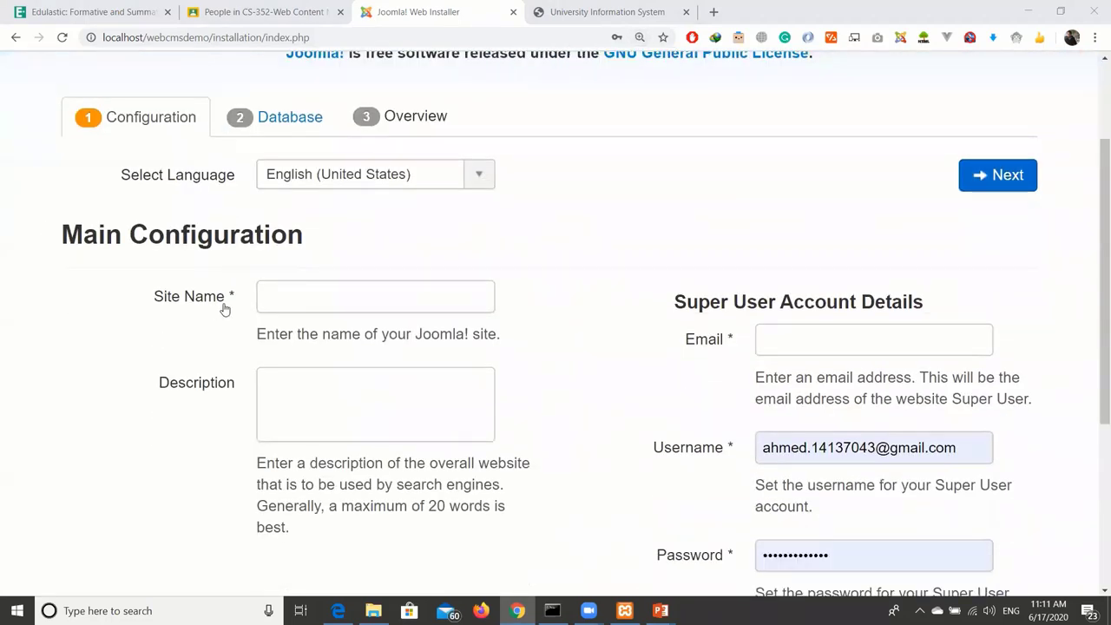
{"action": "left_click", "coordinate": [358, 302]}
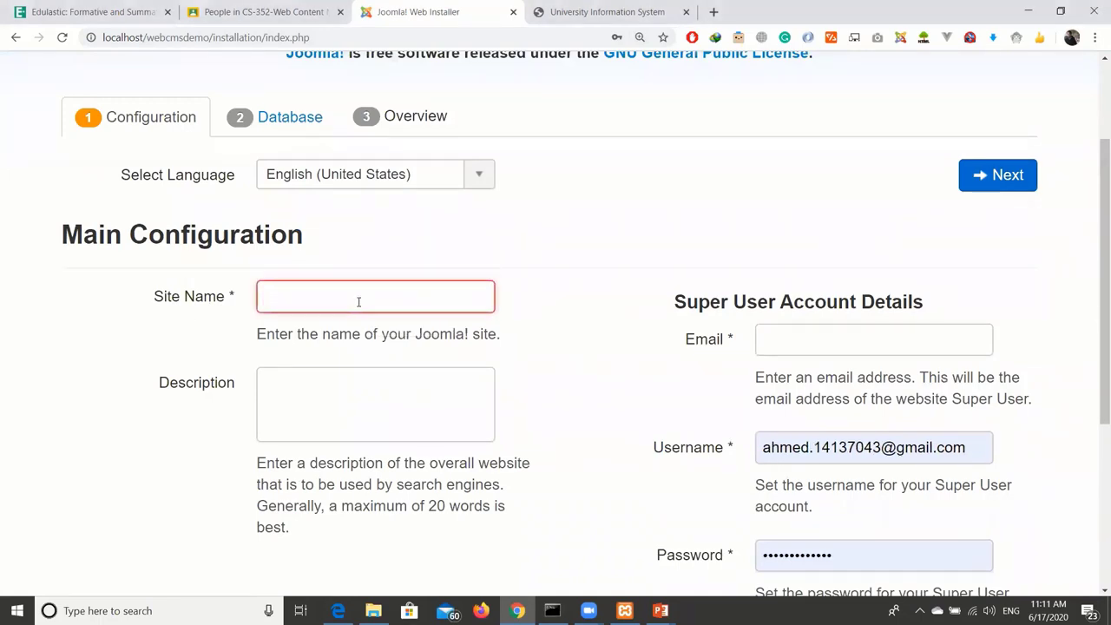
{"action": "type", "text": "Web"}
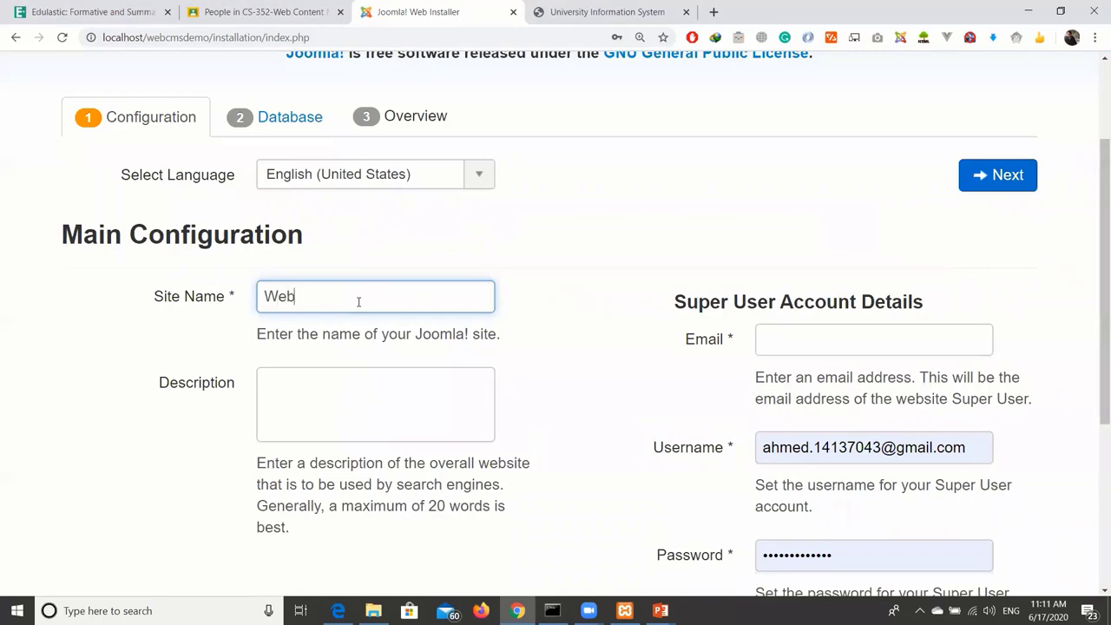
{"action": "type", "text": " CMS"}
{"action": "scroll", "coordinate": [361, 351], "scroll_direction": "down", "scroll_amount": 1}
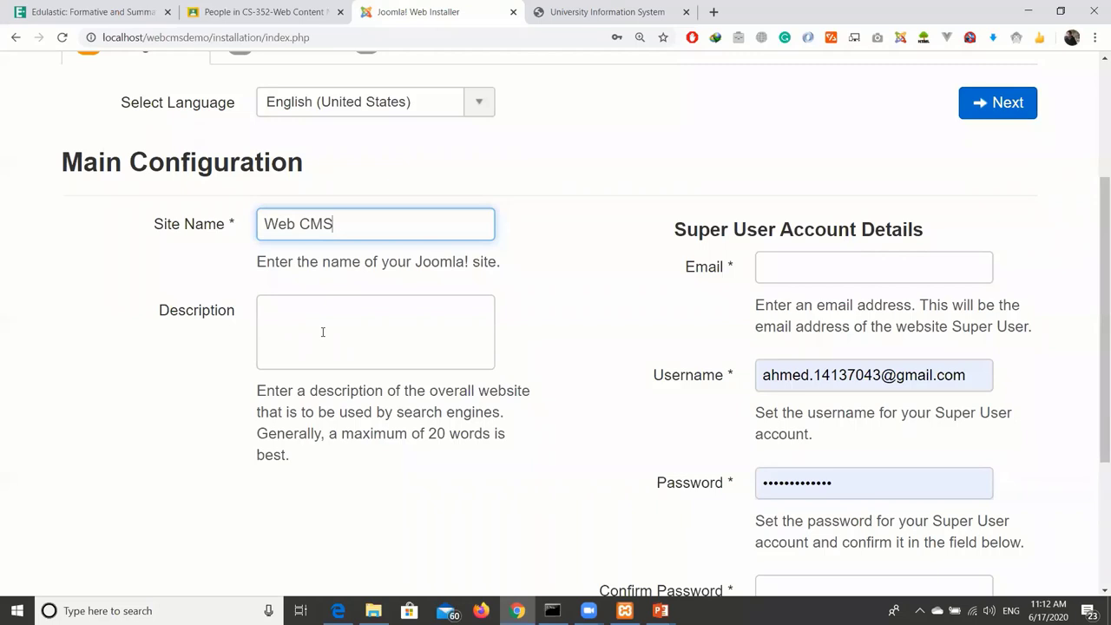
{"action": "scroll", "coordinate": [325, 318], "scroll_direction": "down", "scroll_amount": 1}
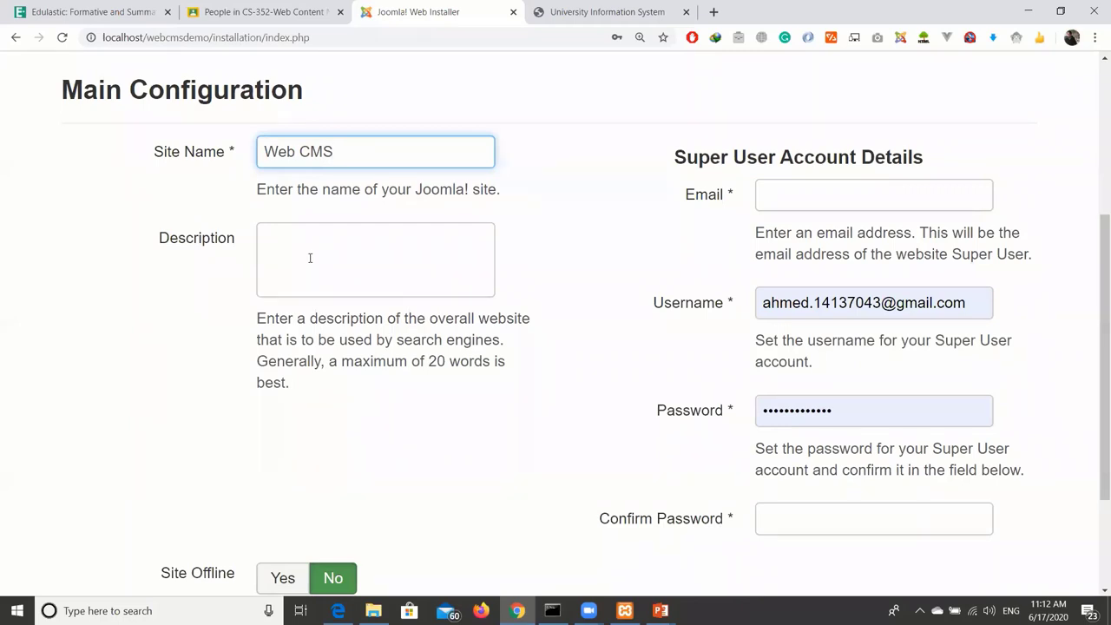
{"action": "left_click", "coordinate": [305, 240]}
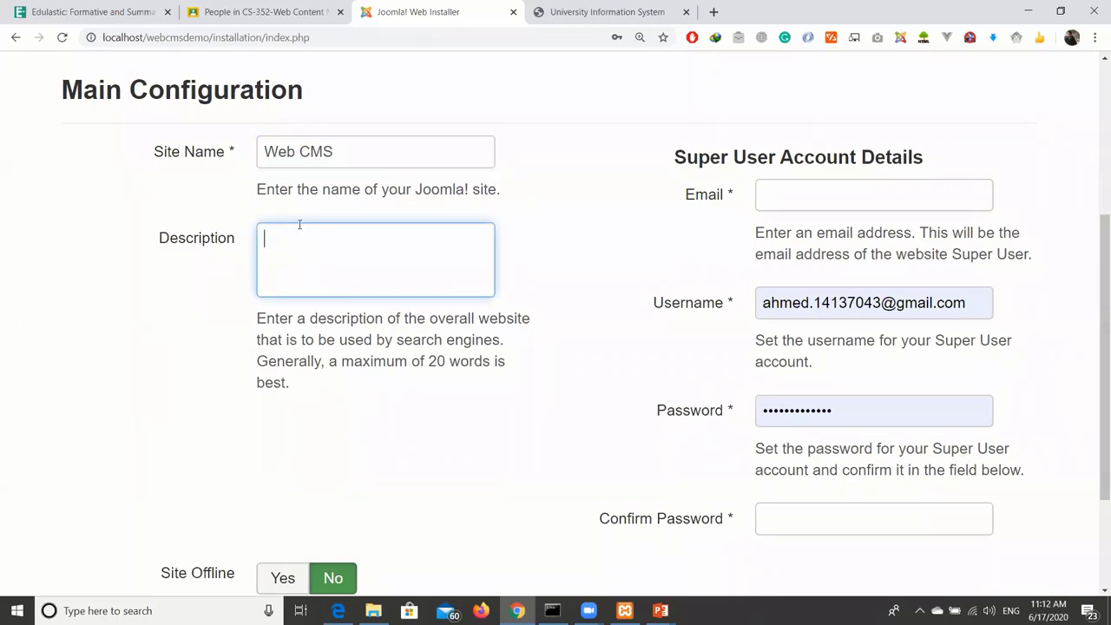
{"action": "left_click", "coordinate": [265, 8]}
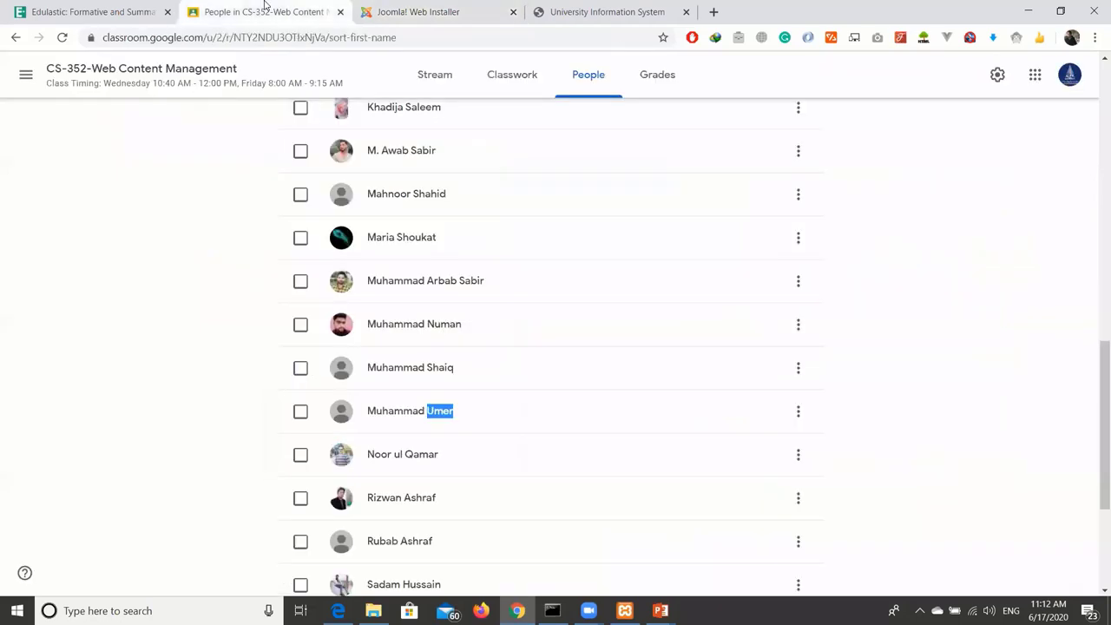
{"action": "left_click", "coordinate": [434, 76]}
{"action": "scroll", "coordinate": [533, 312], "scroll_direction": "down", "scroll_amount": 5}
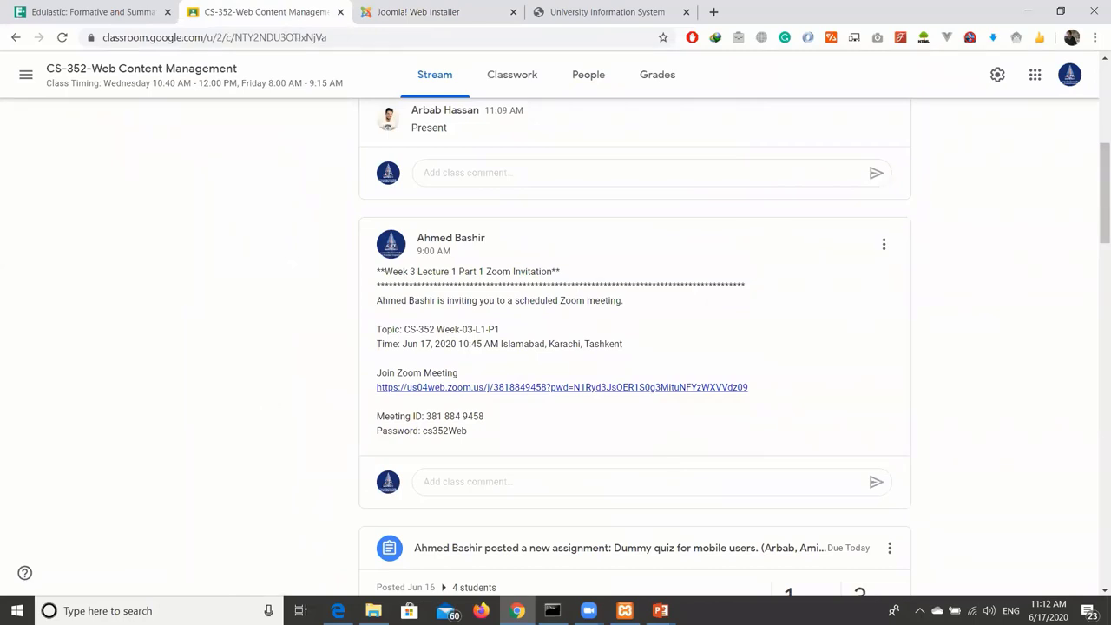
{"action": "scroll", "coordinate": [616, 315], "scroll_direction": "up", "scroll_amount": 1}
{"action": "left_click", "coordinate": [443, 6]}
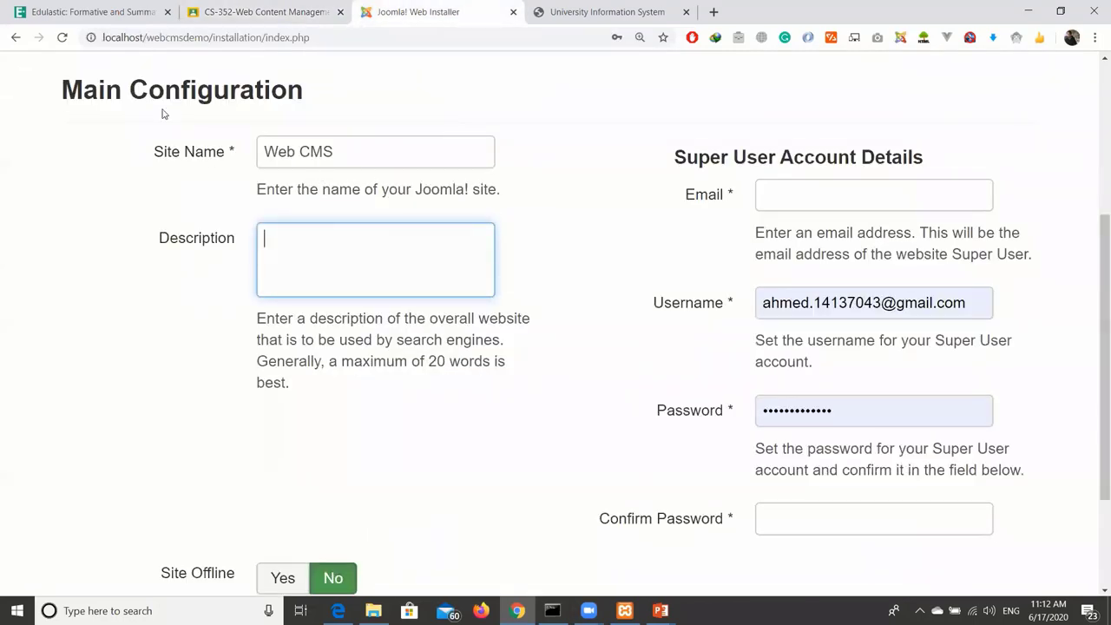
{"action": "scroll", "coordinate": [374, 166], "scroll_direction": "up", "scroll_amount": 2}
{"action": "scroll", "coordinate": [307, 301], "scroll_direction": "down", "scroll_amount": 1}
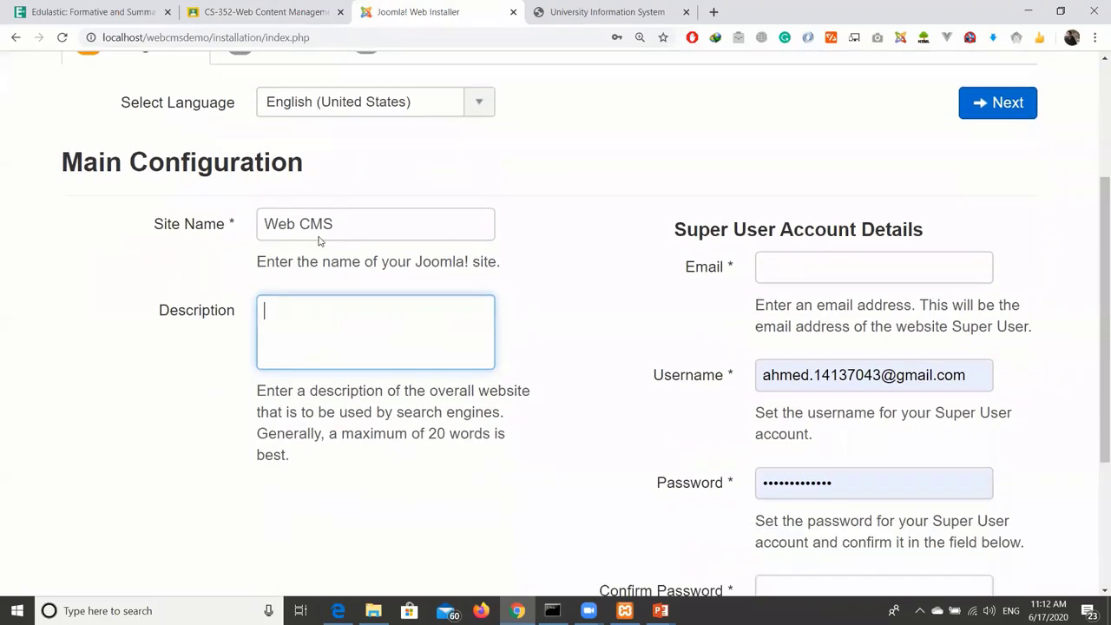
{"action": "left_click", "coordinate": [337, 218]}
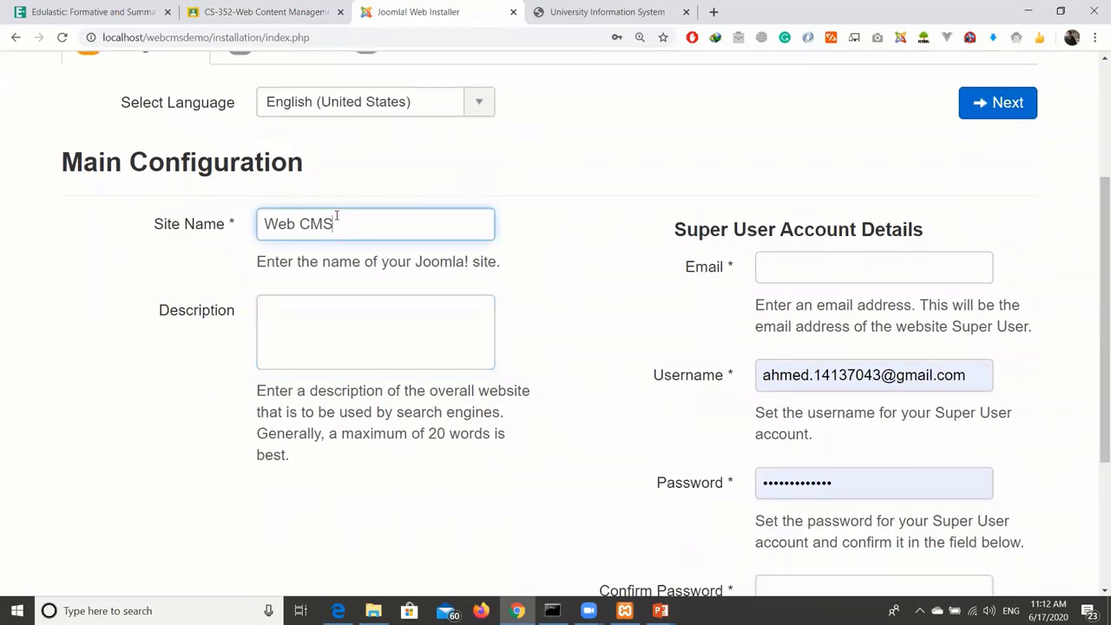
{"action": "left_click", "coordinate": [355, 309]}
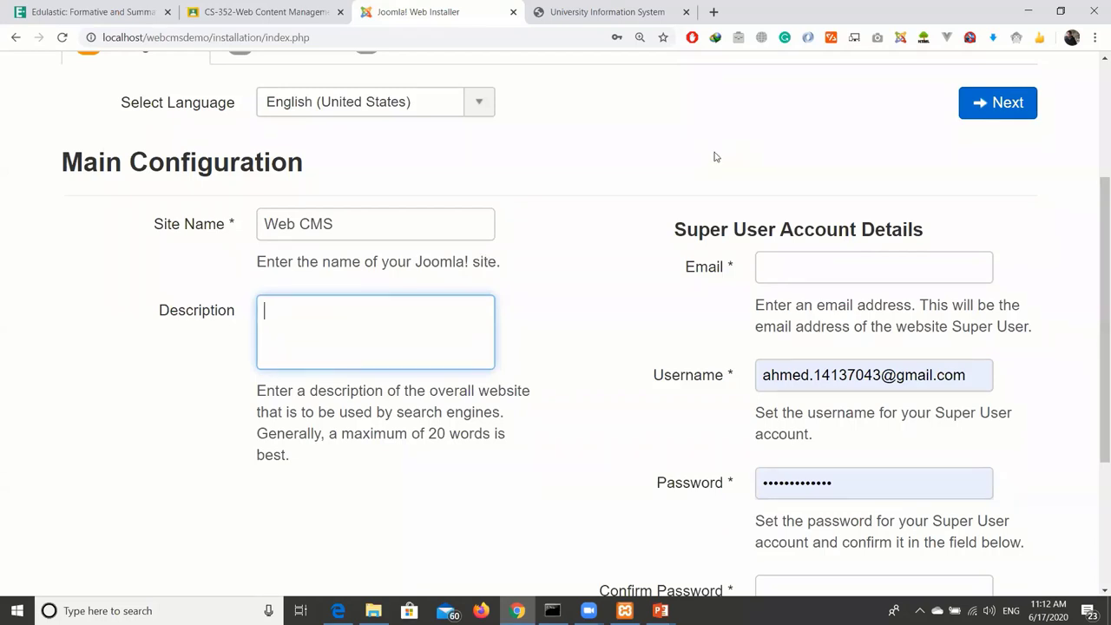
{"action": "scroll", "coordinate": [716, 156], "scroll_direction": "down", "scroll_amount": 1}
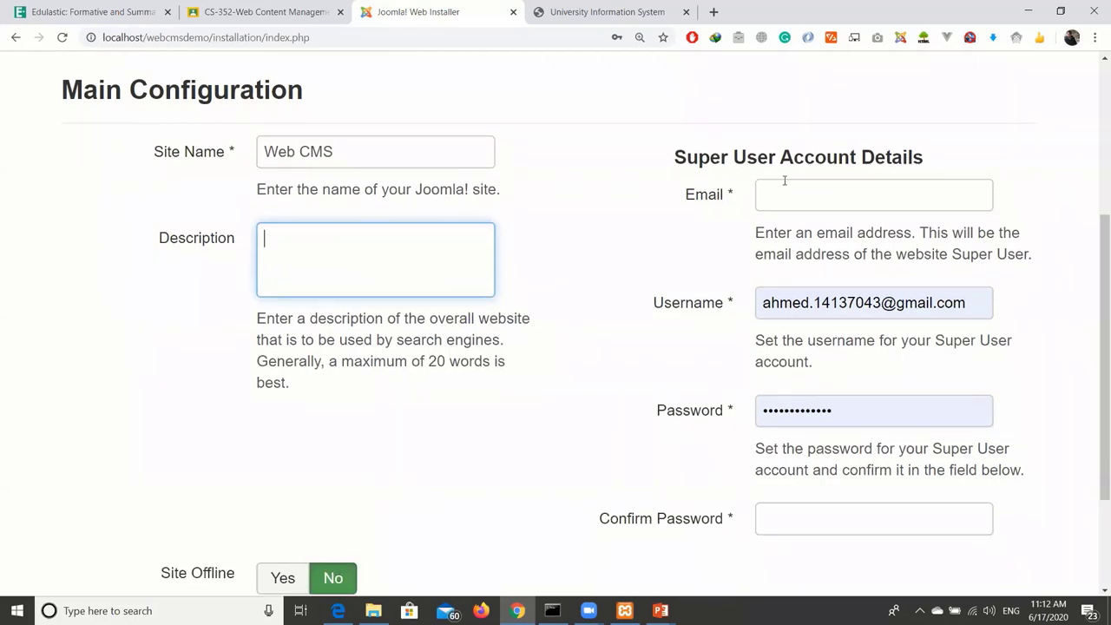
{"action": "key", "text": "ctrl+minus"}
{"action": "left_click_drag", "start_coordinate": [764, 139], "coordinate": [862, 143]}
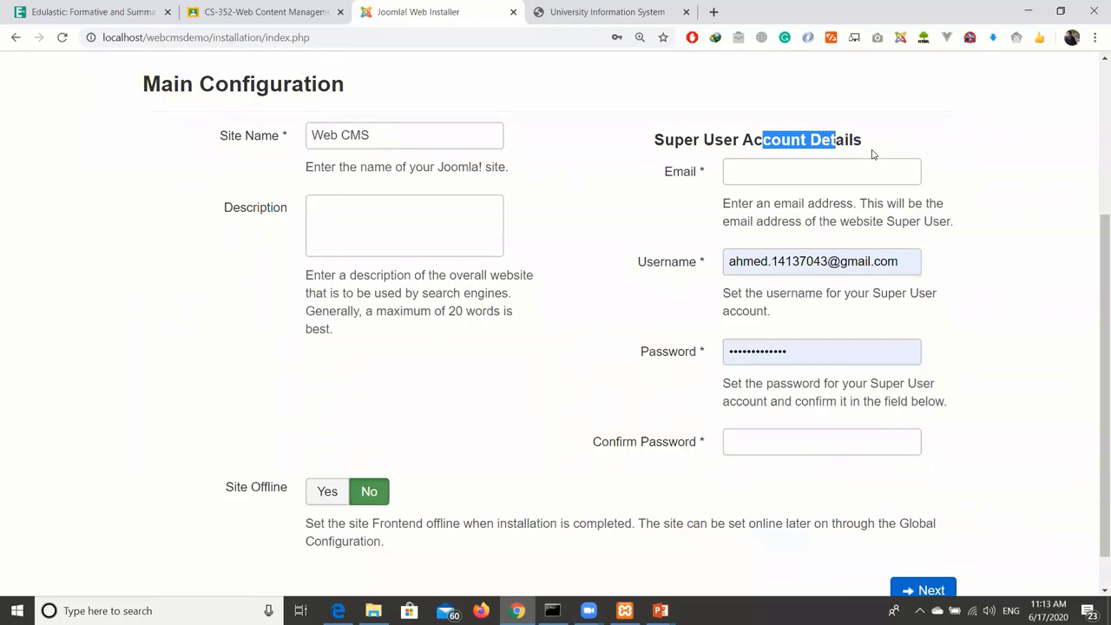
Enter the Super User's e-mail address and username.
{"action": "left_click", "coordinate": [828, 177]}
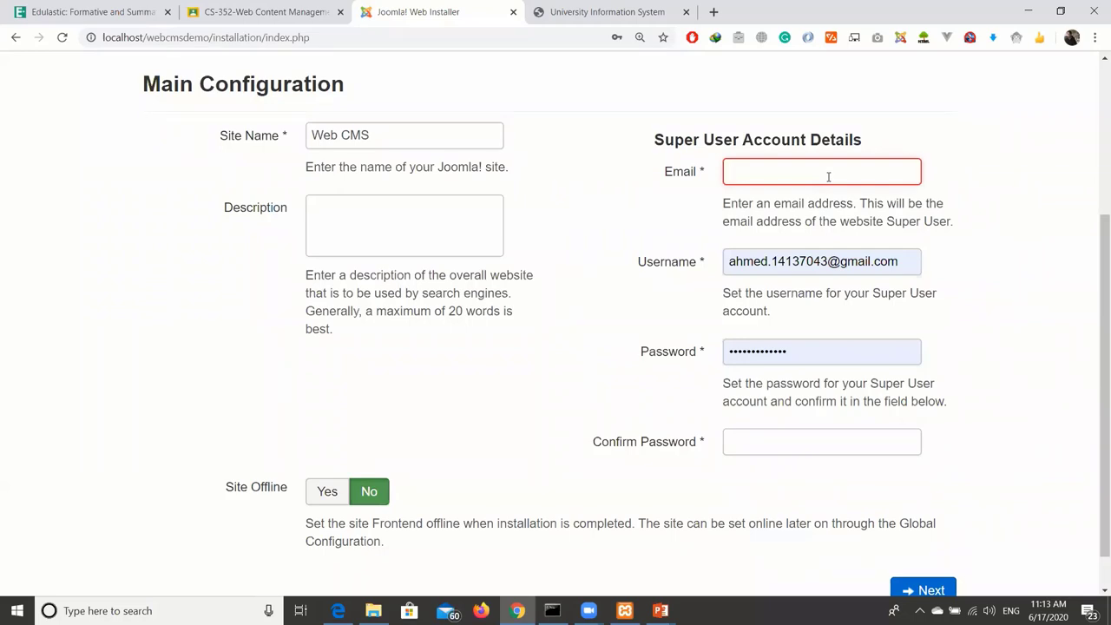
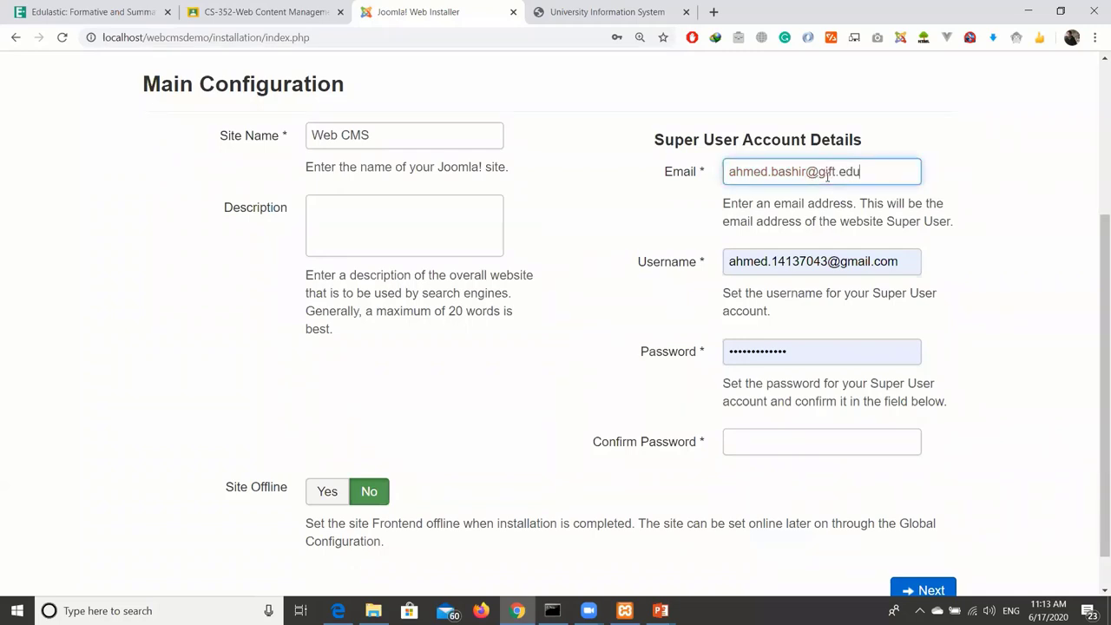
{"action": "key", "text": "Tab"}
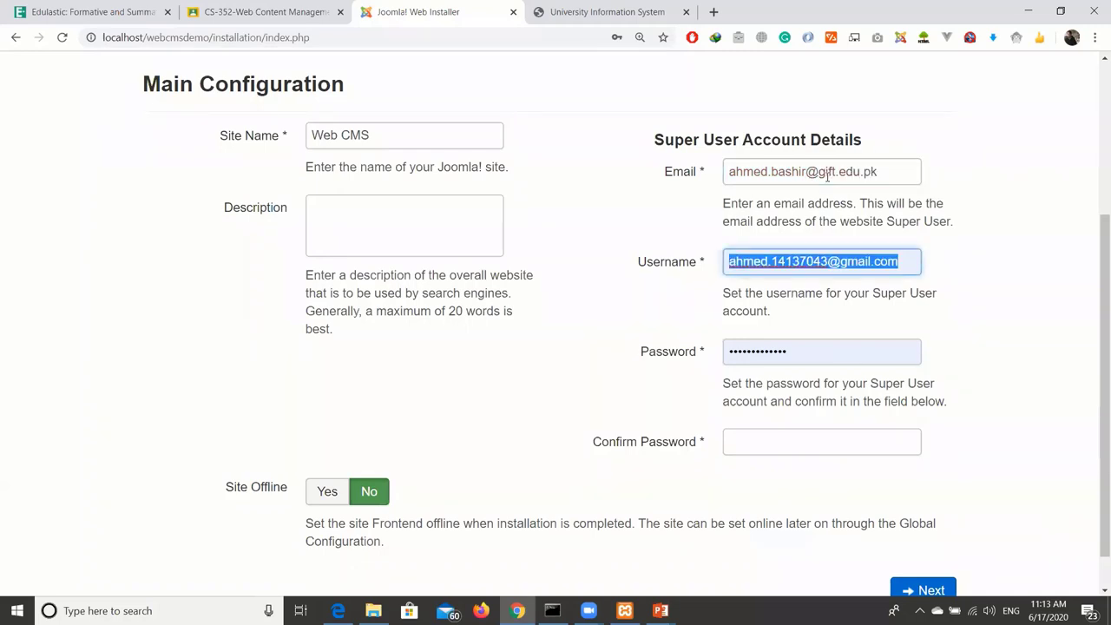
{"action": "type", "text": "ahmed"}
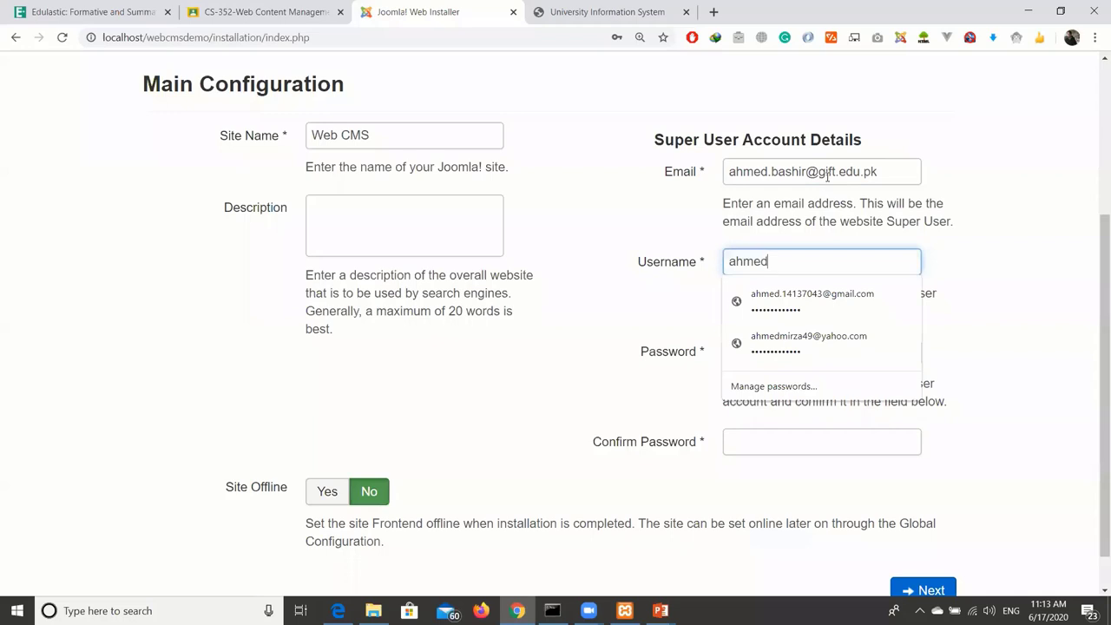
{"action": "type", "text": "_"}
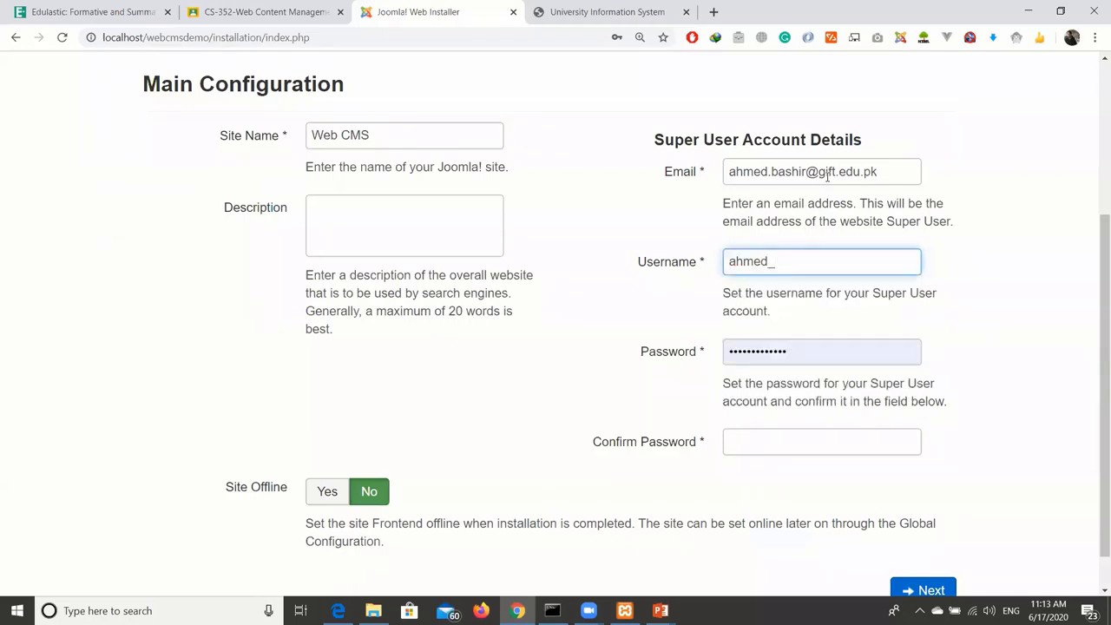
{"action": "type", "text": "webcms"}
{"action": "key", "text": "ctrl+a"}
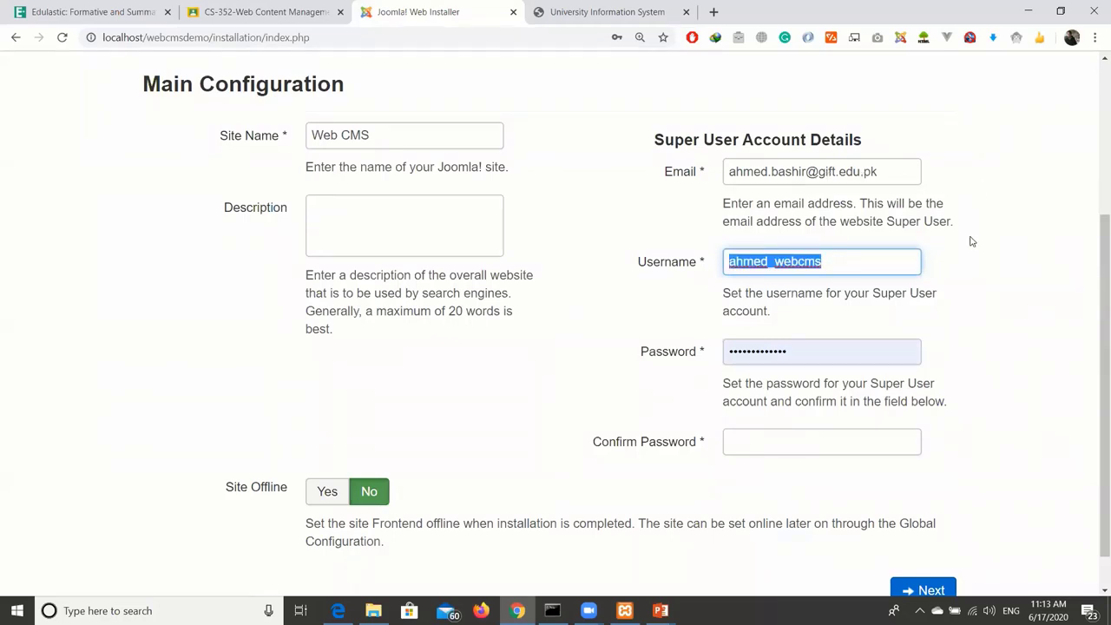
{"action": "left_click", "coordinate": [903, 262]}
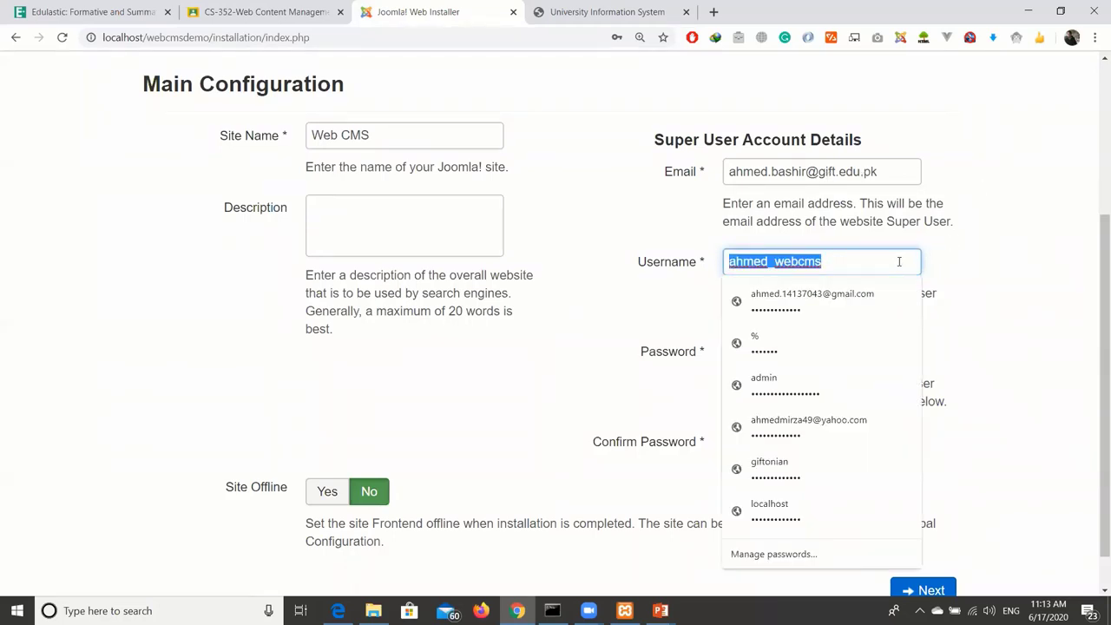
{"action": "left_click", "coordinate": [1025, 249]}
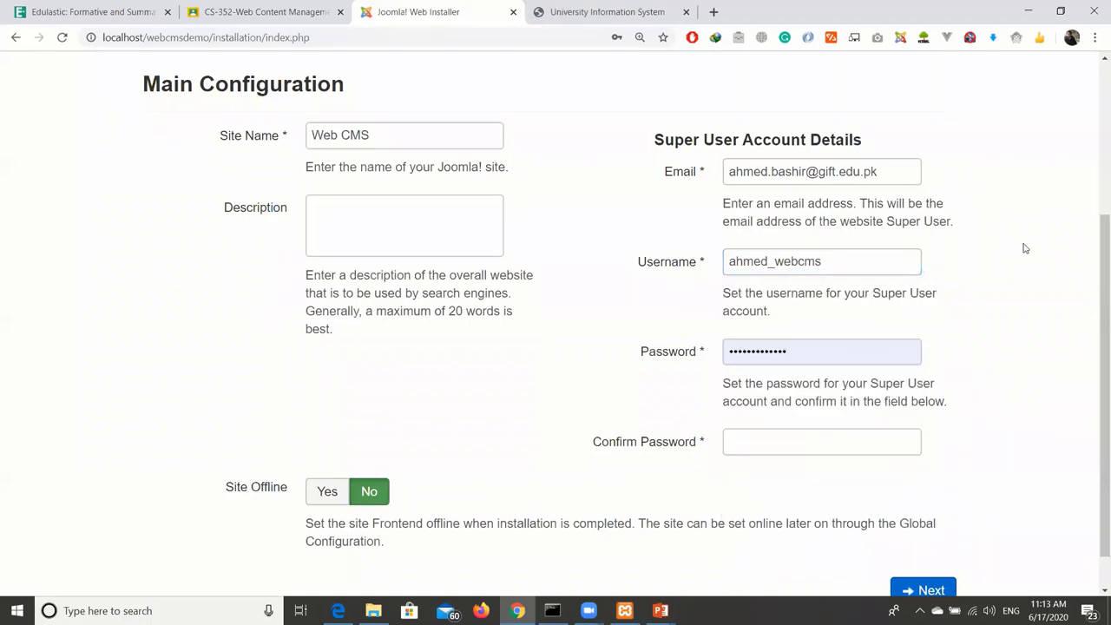
Clear the autofilled password, then enter the Super User password and its confirmation.
{"action": "left_click", "coordinate": [865, 360]}
{"action": "left_click", "coordinate": [655, 352]}
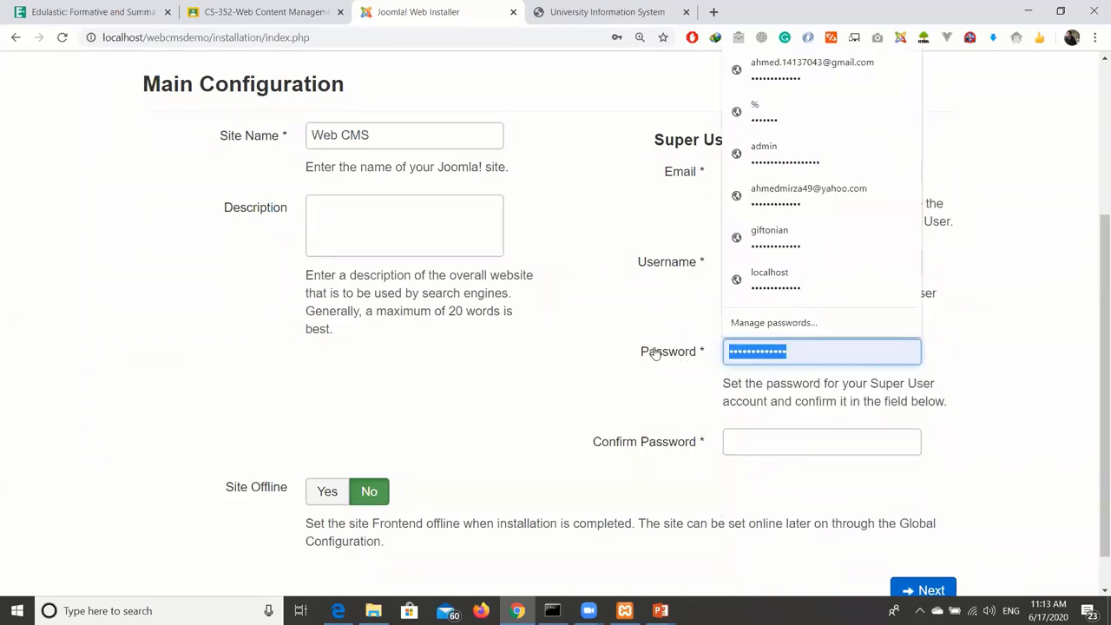
{"action": "key", "text": "BackSpace"}
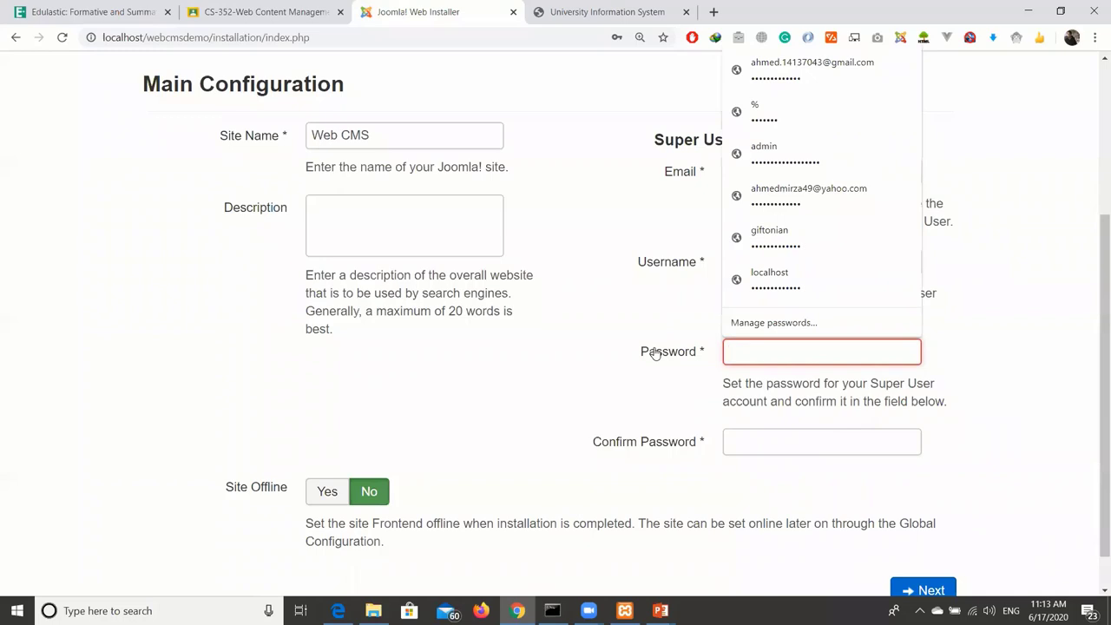
{"action": "left_click", "coordinate": [669, 431]}
{"action": "left_click", "coordinate": [782, 354]}
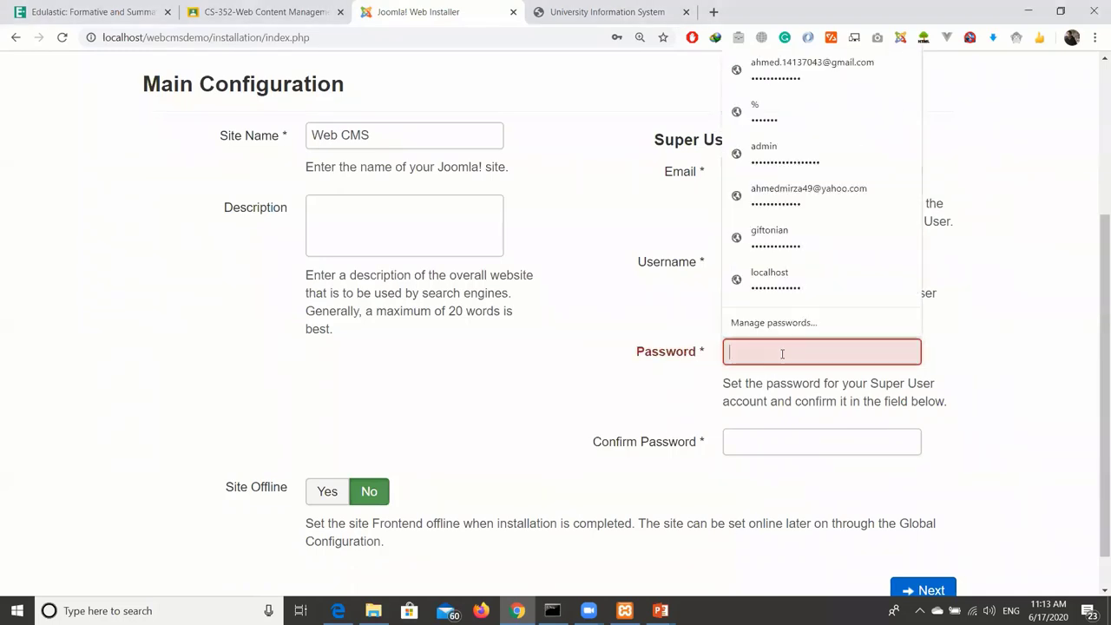
{"action": "type", "text": "123"}
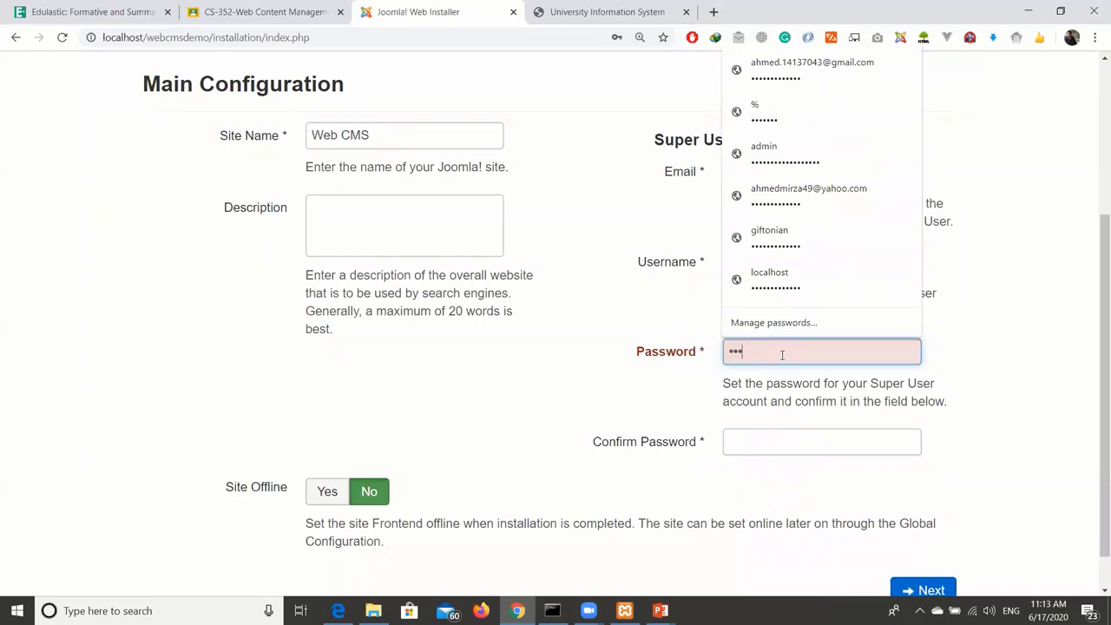
{"action": "type", "text": "4567"}
{"action": "left_click", "coordinate": [767, 438]}
{"action": "type", "text": "123"}
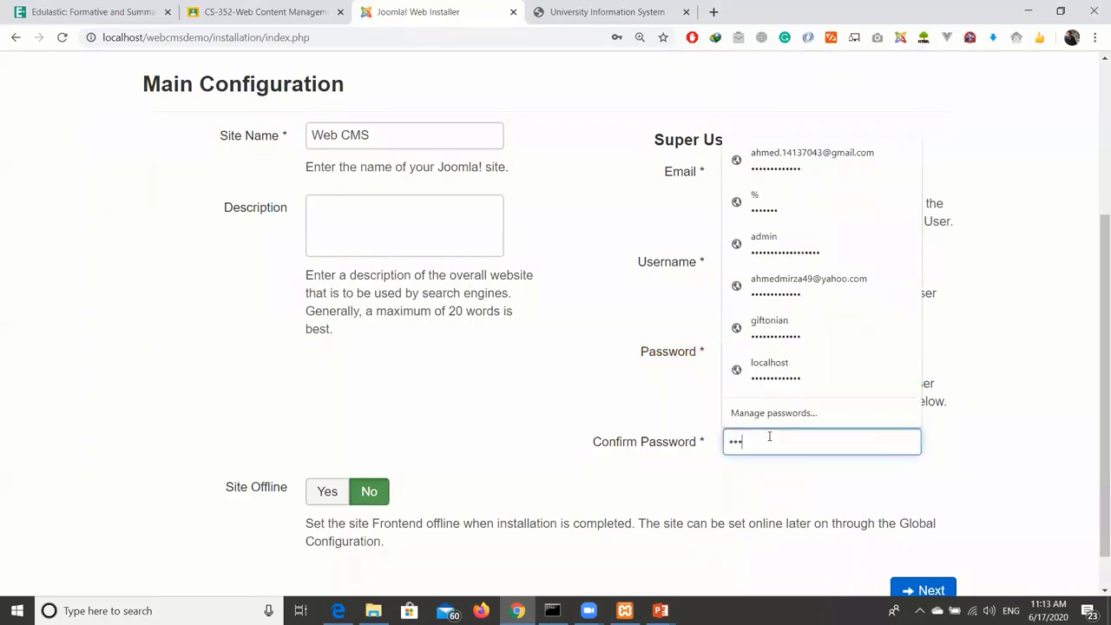
{"action": "type", "text": "456789"}
{"action": "left_click", "coordinate": [539, 462]}
Advance from the completed Main Configuration form to Database Configuration.
{"action": "scroll", "coordinate": [540, 408], "scroll_direction": "down", "scroll_amount": 1}
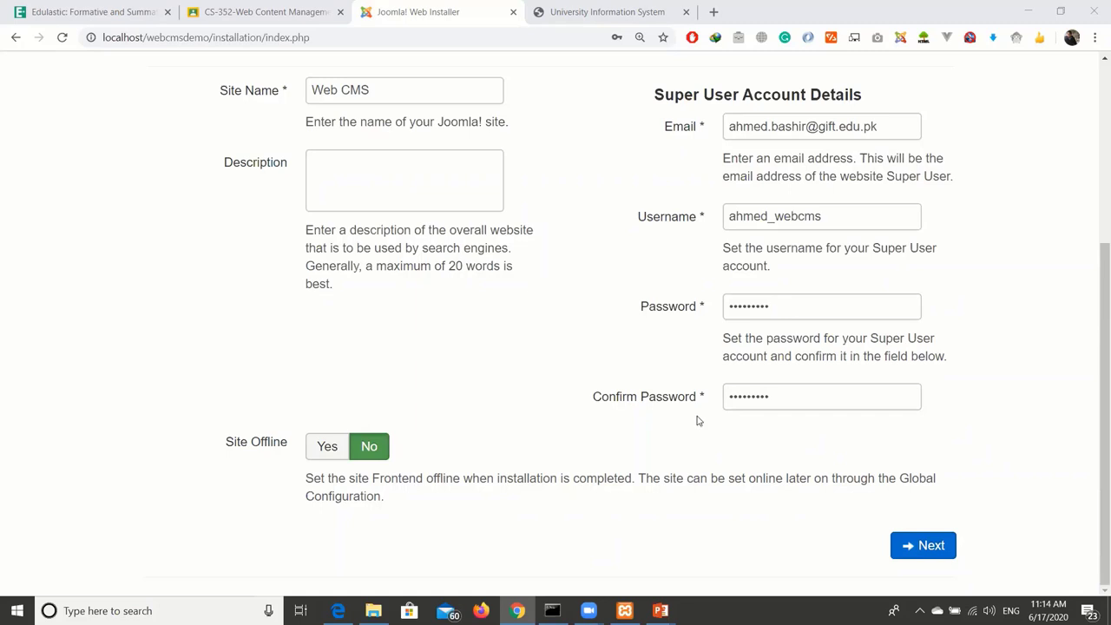
{"action": "left_click", "coordinate": [695, 546]}
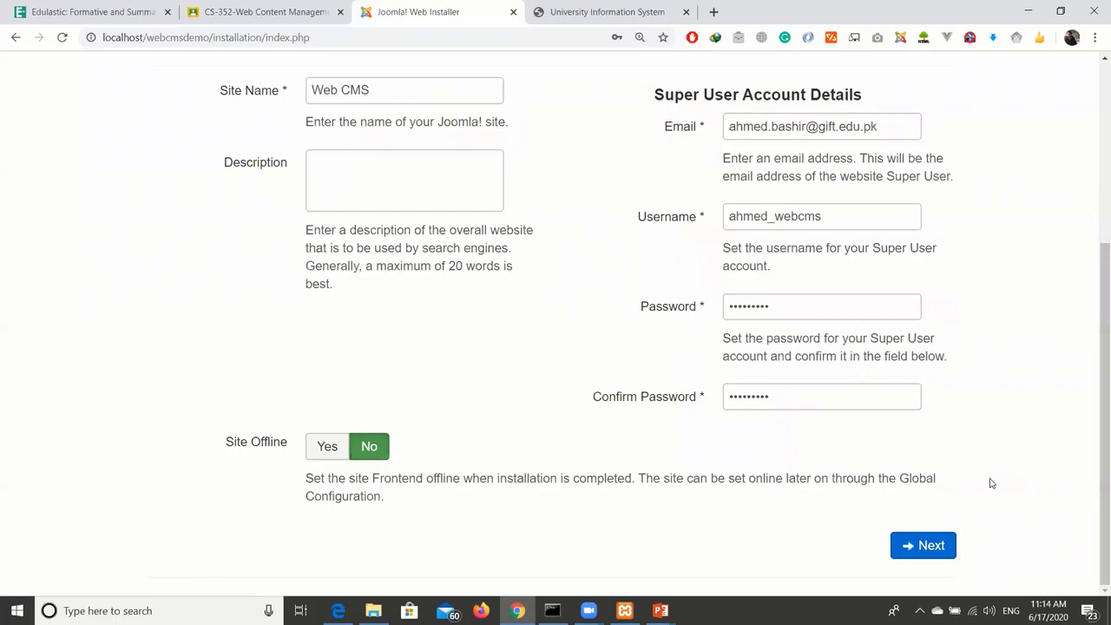
{"action": "left_click", "coordinate": [942, 554]}
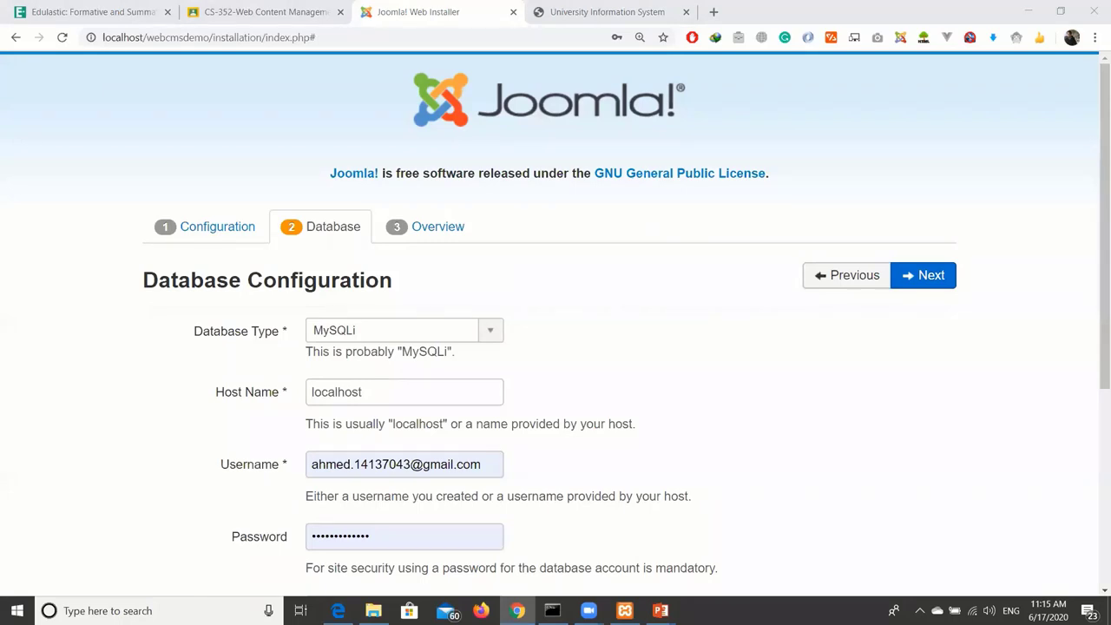
{"action": "scroll", "coordinate": [629, 320], "scroll_direction": "down", "scroll_amount": 2}
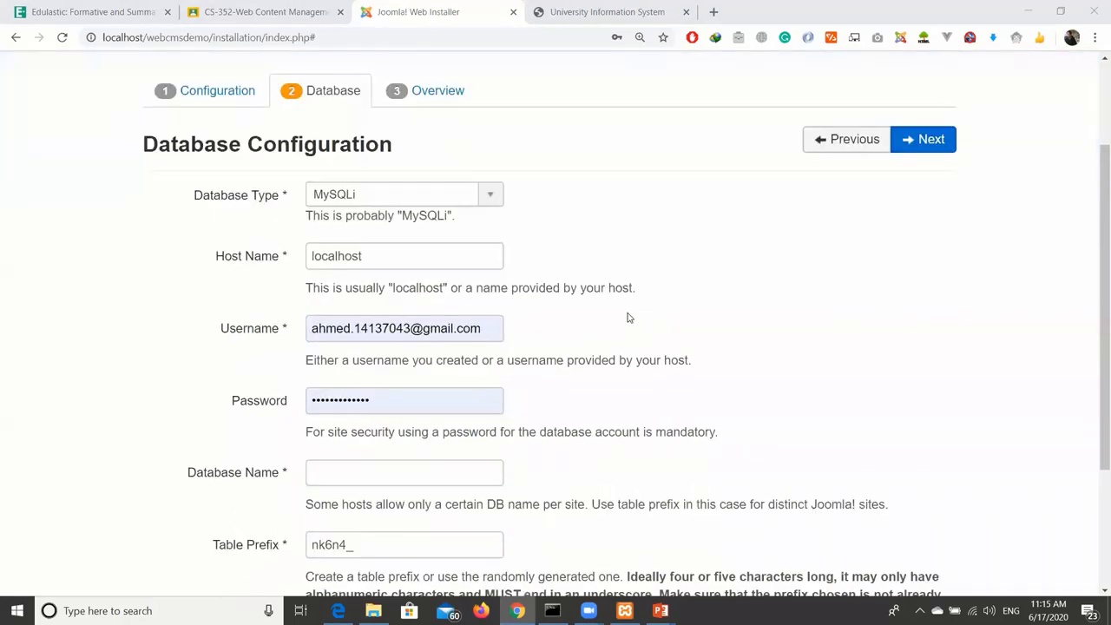
{"action": "scroll", "coordinate": [629, 318], "scroll_direction": "down", "scroll_amount": 1}
{"action": "scroll", "coordinate": [628, 318], "scroll_direction": "up", "scroll_amount": 1}
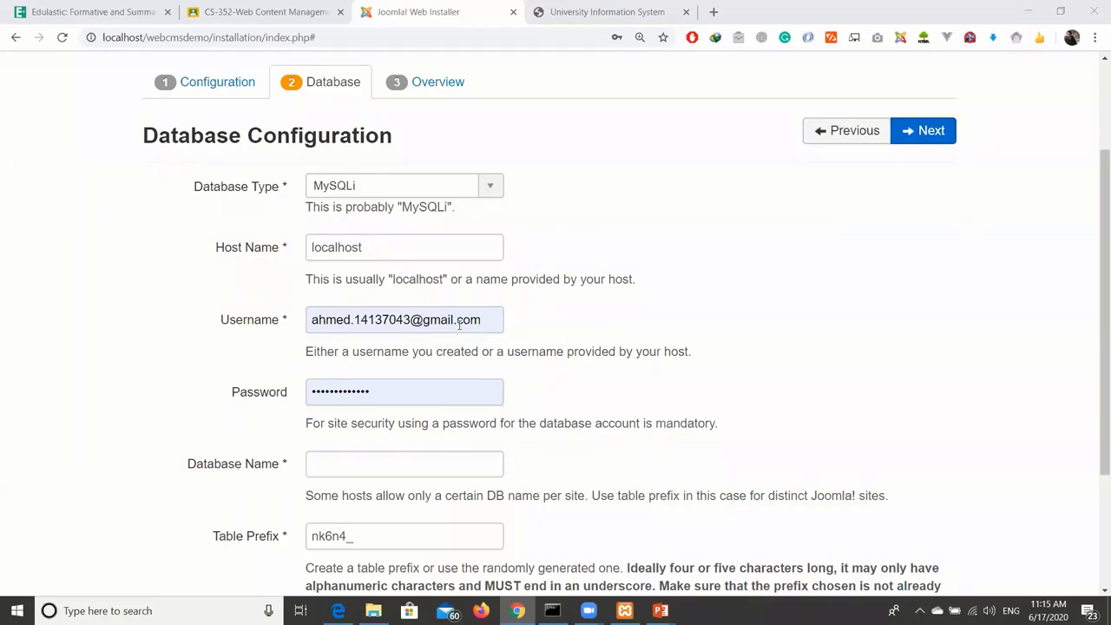
Replace the prefilled database username with root.
{"action": "left_click", "coordinate": [492, 318]}
{"action": "left_click_drag", "start_coordinate": [492, 318], "coordinate": [283, 322]}
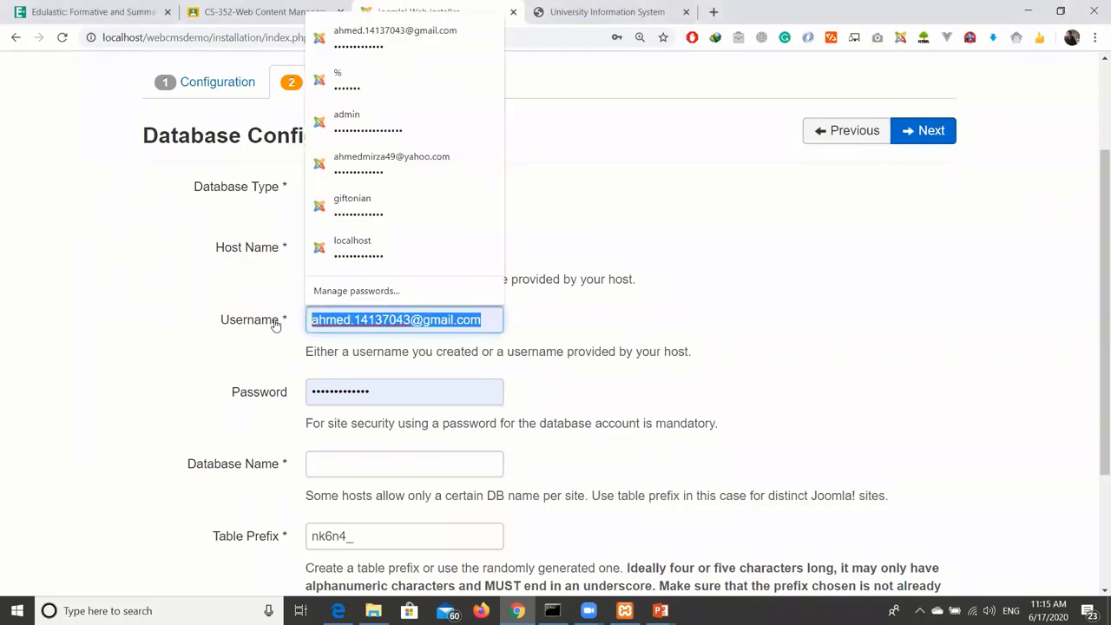
{"action": "key", "text": "BackSpace"}
{"action": "left_click", "coordinate": [625, 319]}
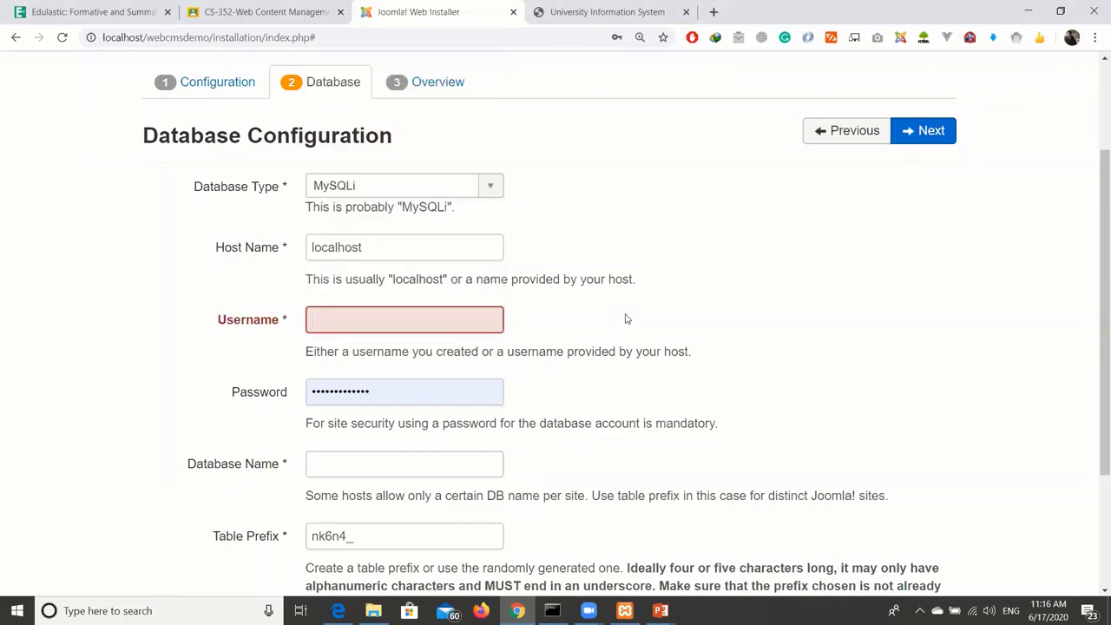
{"action": "left_click", "coordinate": [422, 328]}
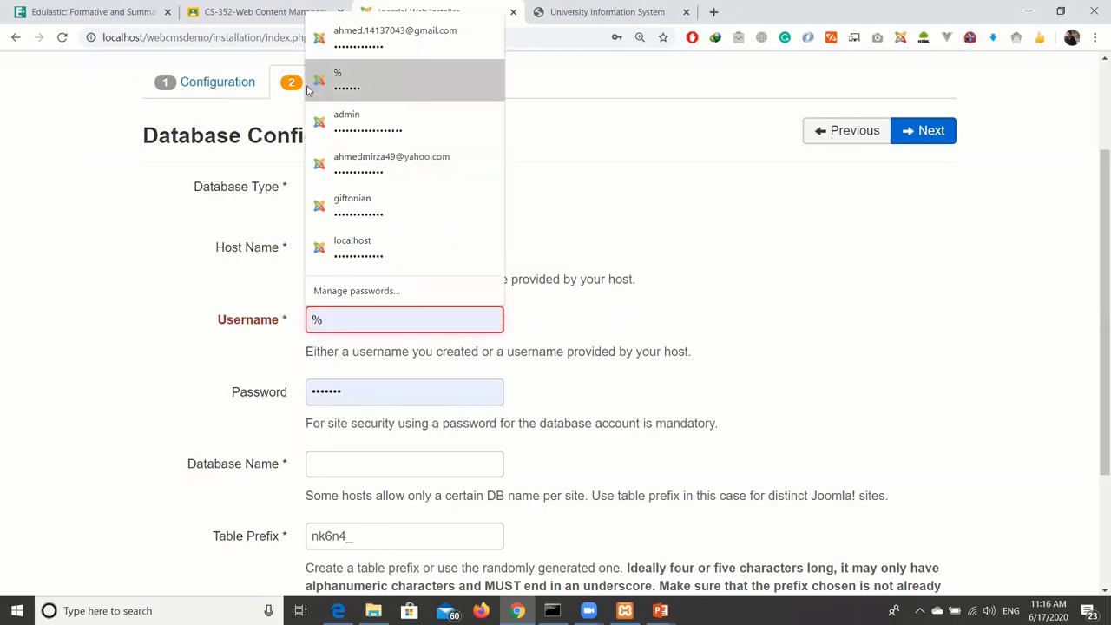
{"action": "key", "text": "Escape"}
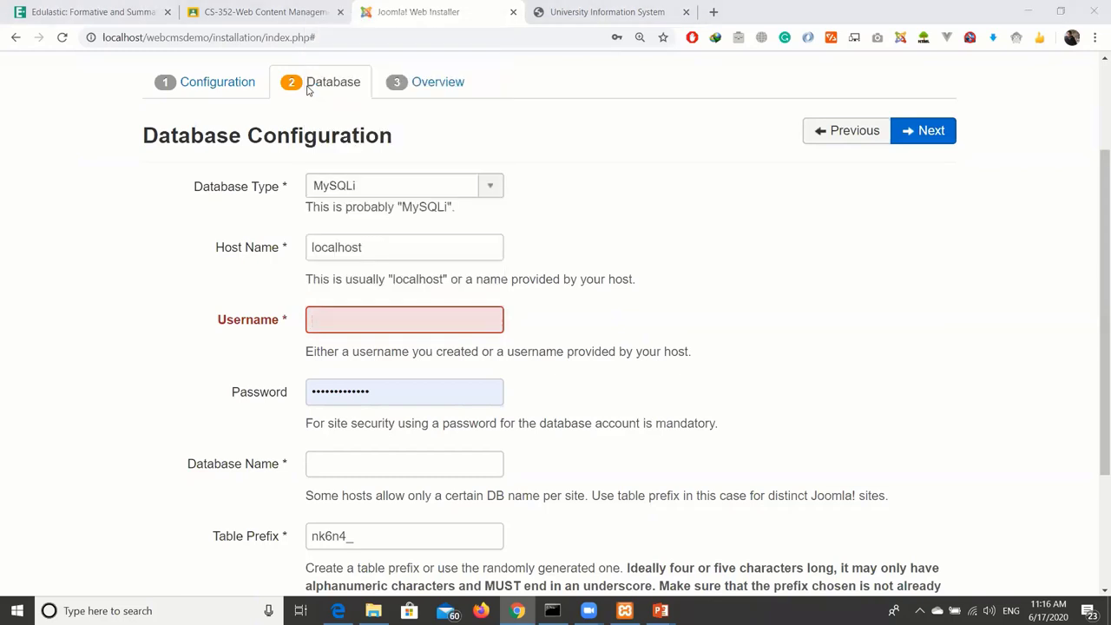
{"action": "left_click", "coordinate": [478, 321]}
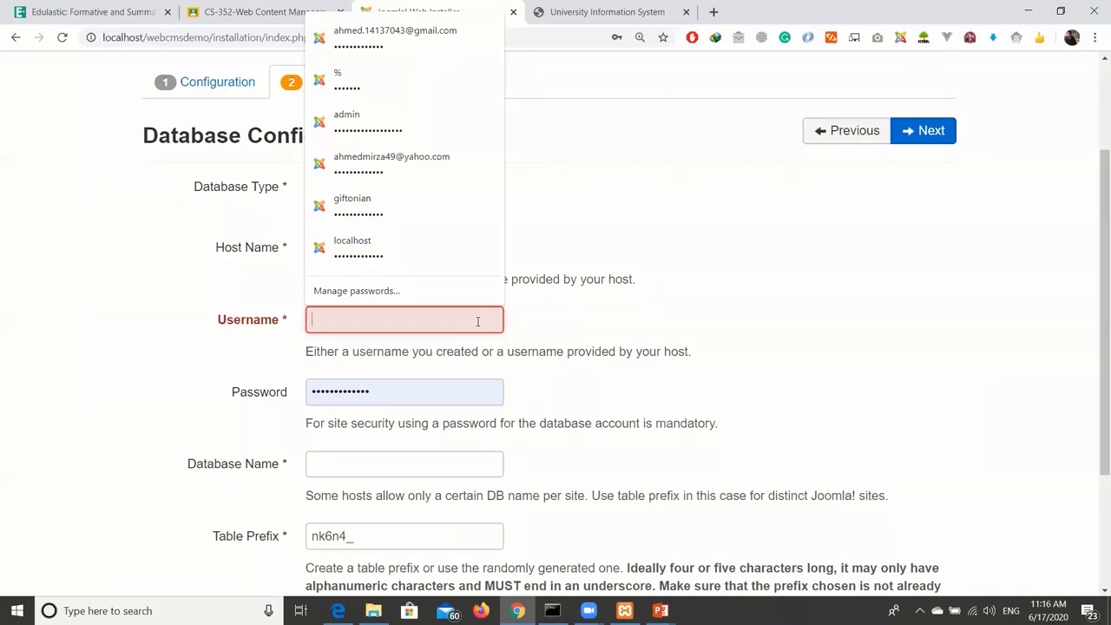
{"action": "left_click", "coordinate": [538, 328]}
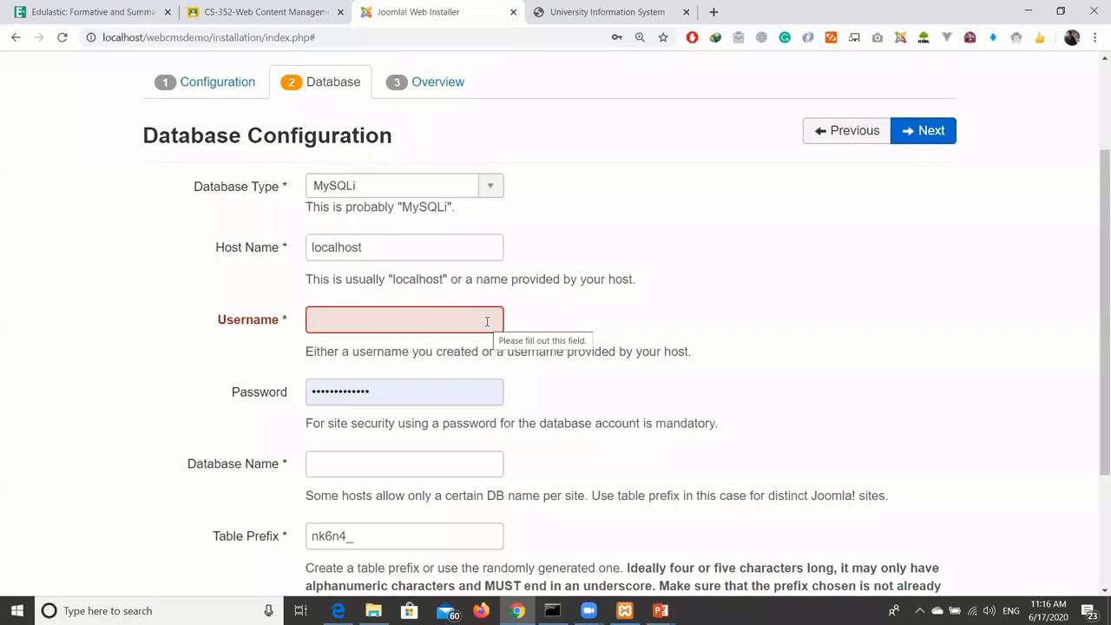
{"action": "left_click", "coordinate": [487, 322]}
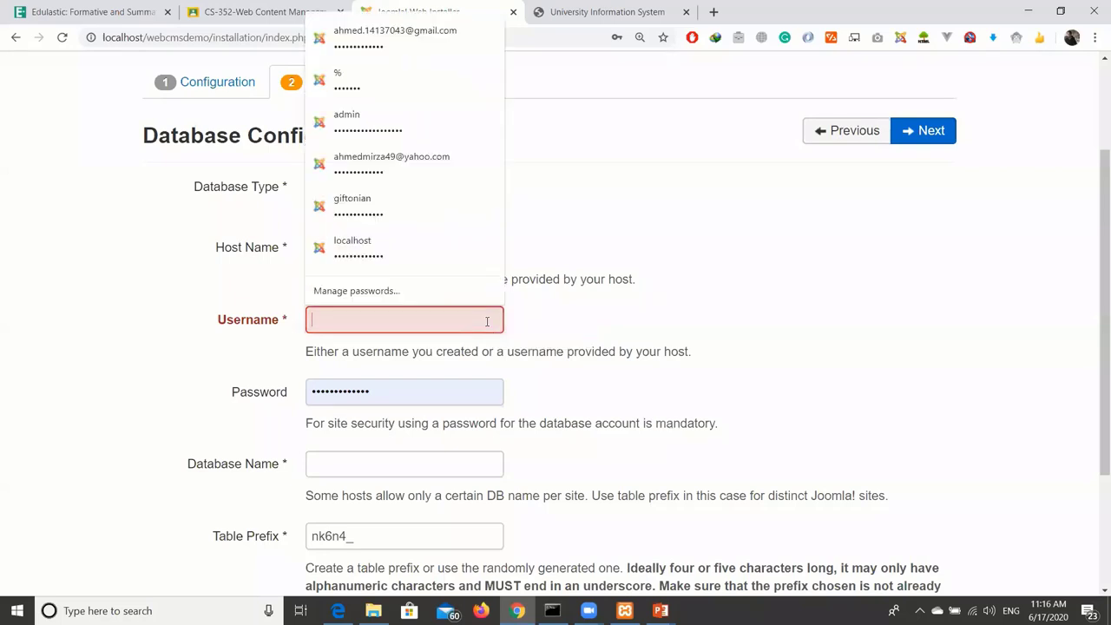
{"action": "type", "text": "root"}
Clear the autofilled database password so it stays blank.
{"action": "left_click", "coordinate": [460, 396]}
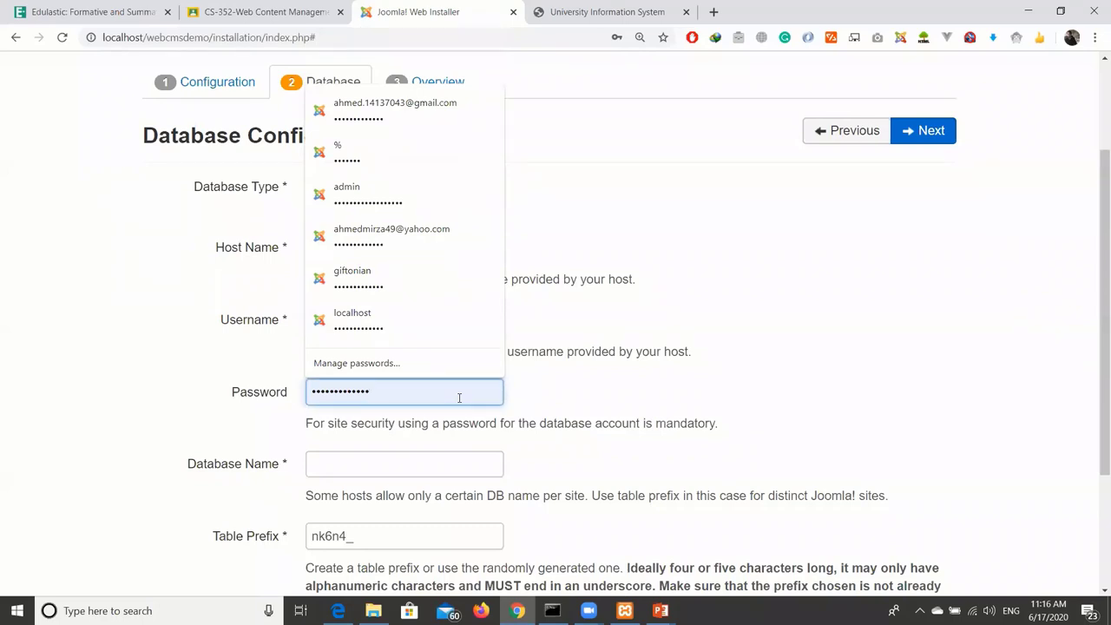
{"action": "key", "text": "ctrl+a"}
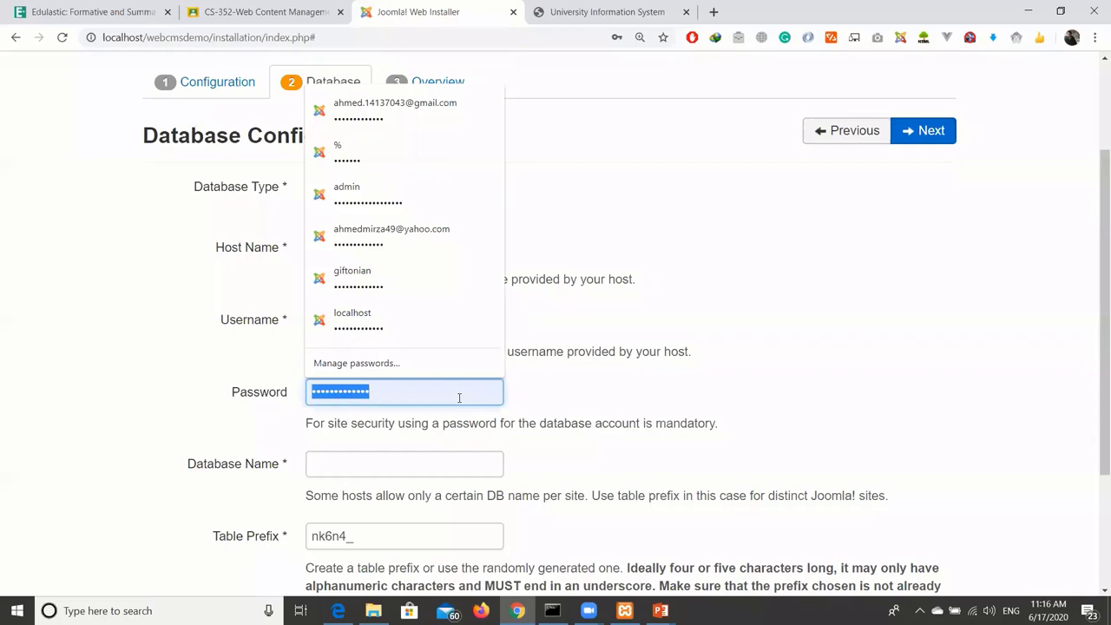
{"action": "type", "text": "r"}
{"action": "key", "text": "BackSpace"}
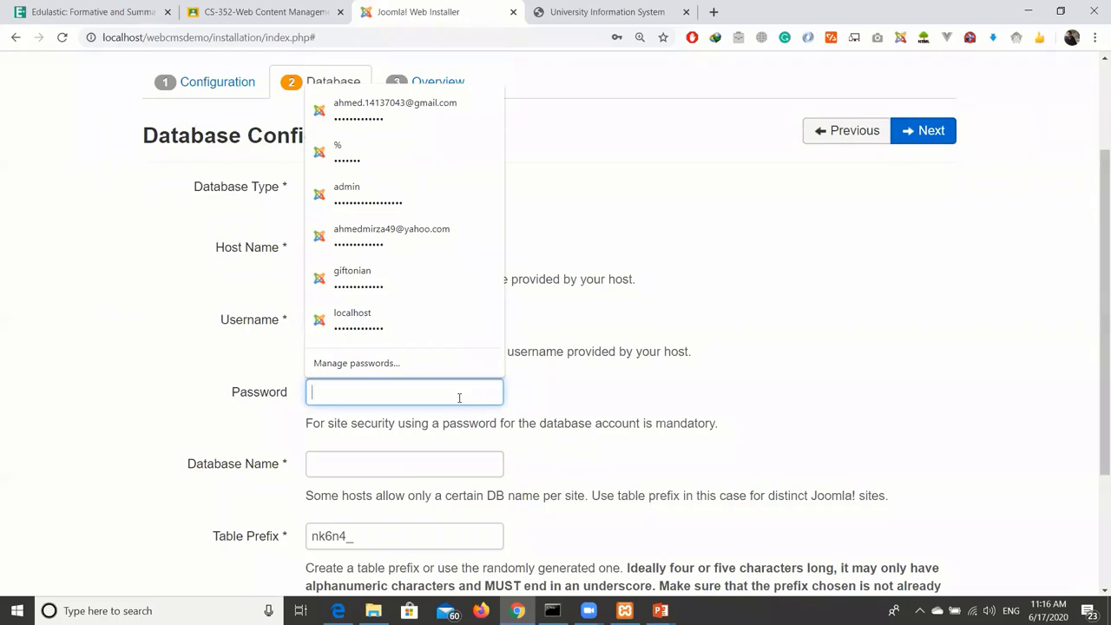
{"action": "left_click", "coordinate": [611, 211]}
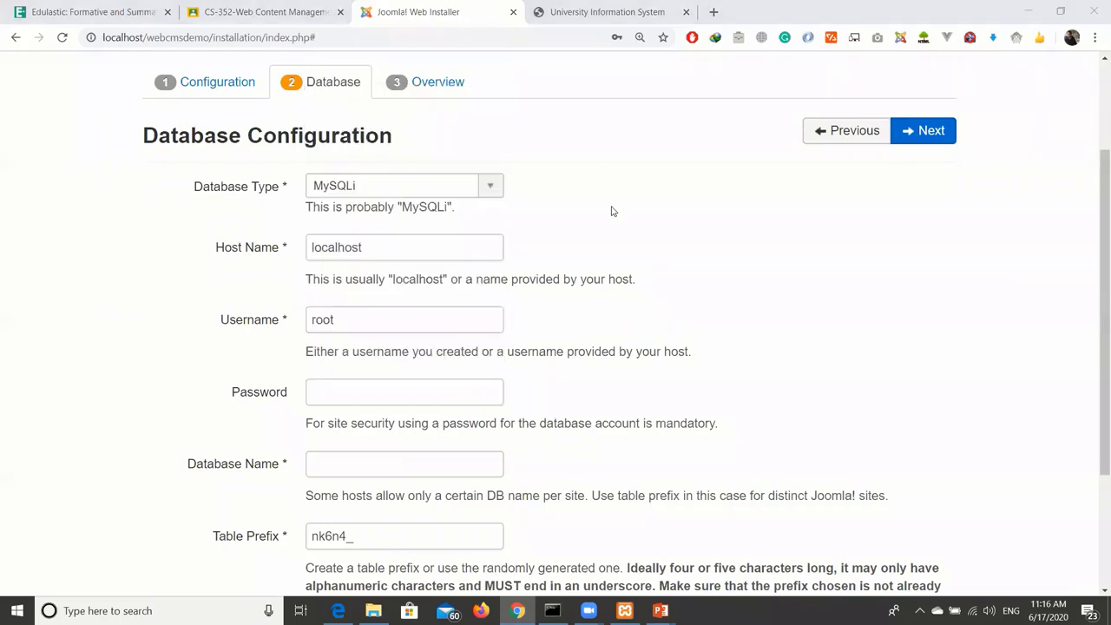
{"action": "left_click", "coordinate": [414, 393]}
{"action": "key", "text": "Escape"}
{"action": "left_click", "coordinate": [775, 347]}
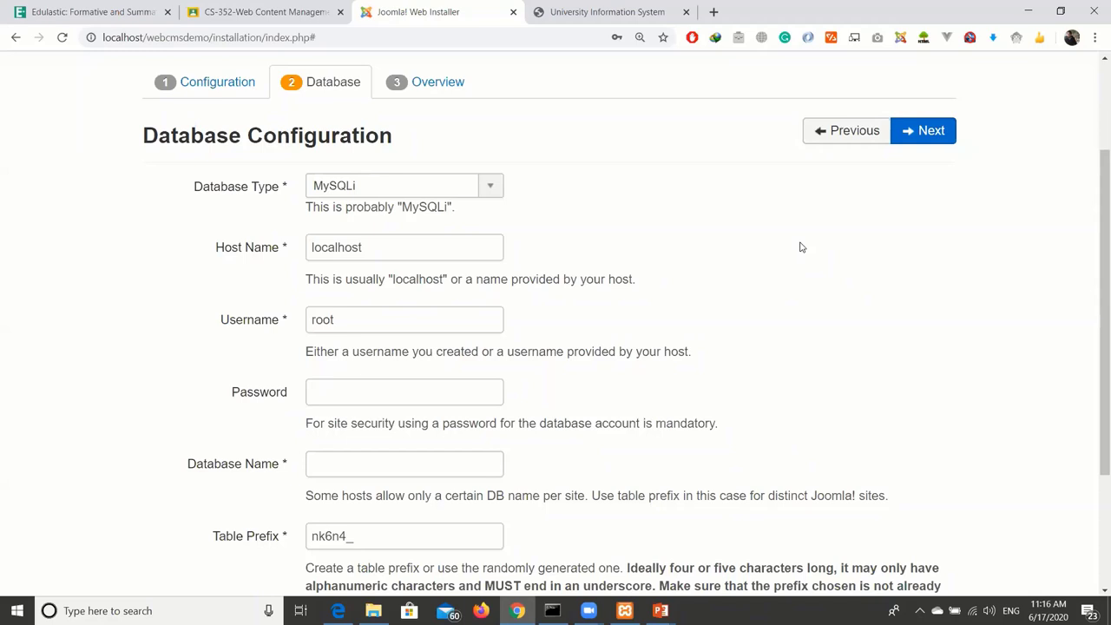
Keep the database password field empty.
{"action": "left_click", "coordinate": [448, 397]}
{"action": "key", "text": "Escape"}
{"action": "left_click", "coordinate": [565, 295]}
{"action": "scroll", "coordinate": [565, 296], "scroll_direction": "down", "scroll_amount": 2}
Replace the suggested database name with webcms.
{"action": "left_click", "coordinate": [435, 315]}
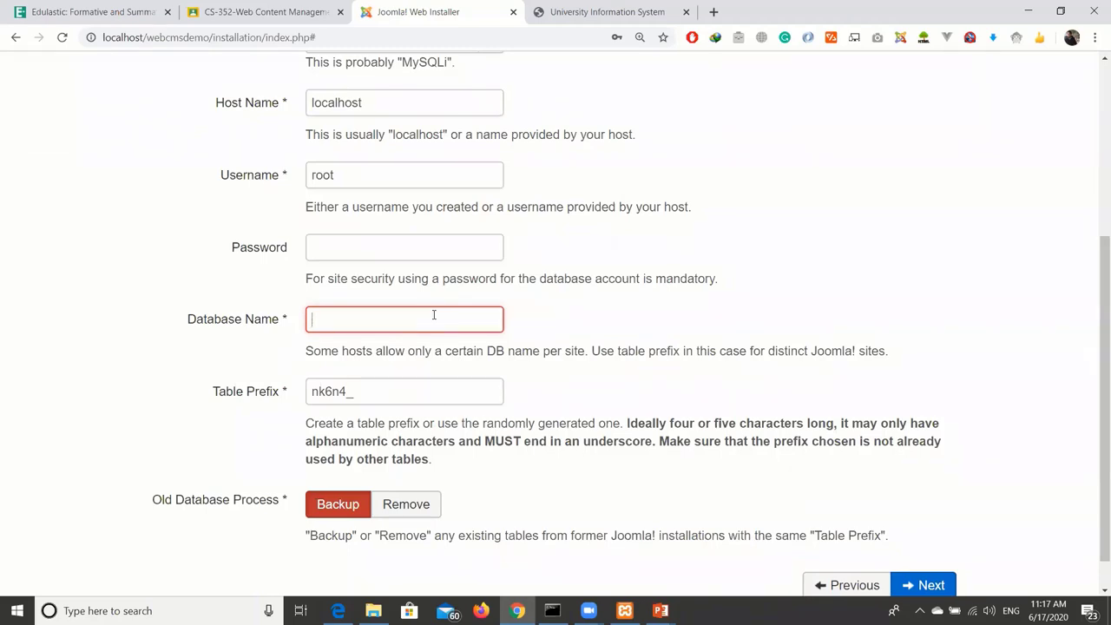
{"action": "type", "text": "ahmed_webcms"}
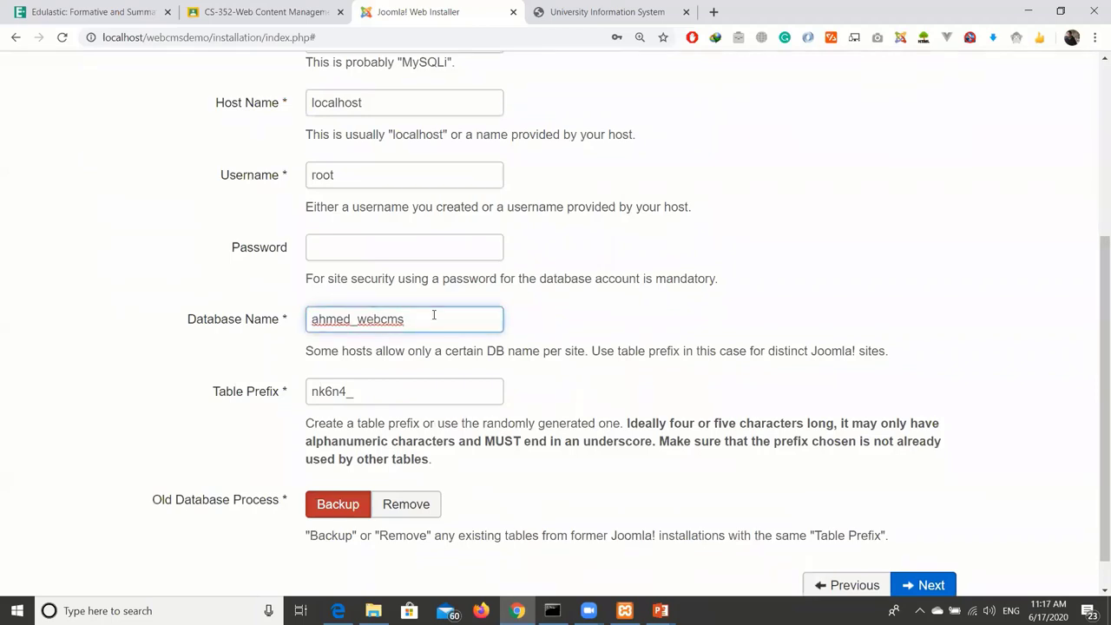
{"action": "key", "text": "ctrl+a"}
{"action": "key", "text": "BackSpace"}
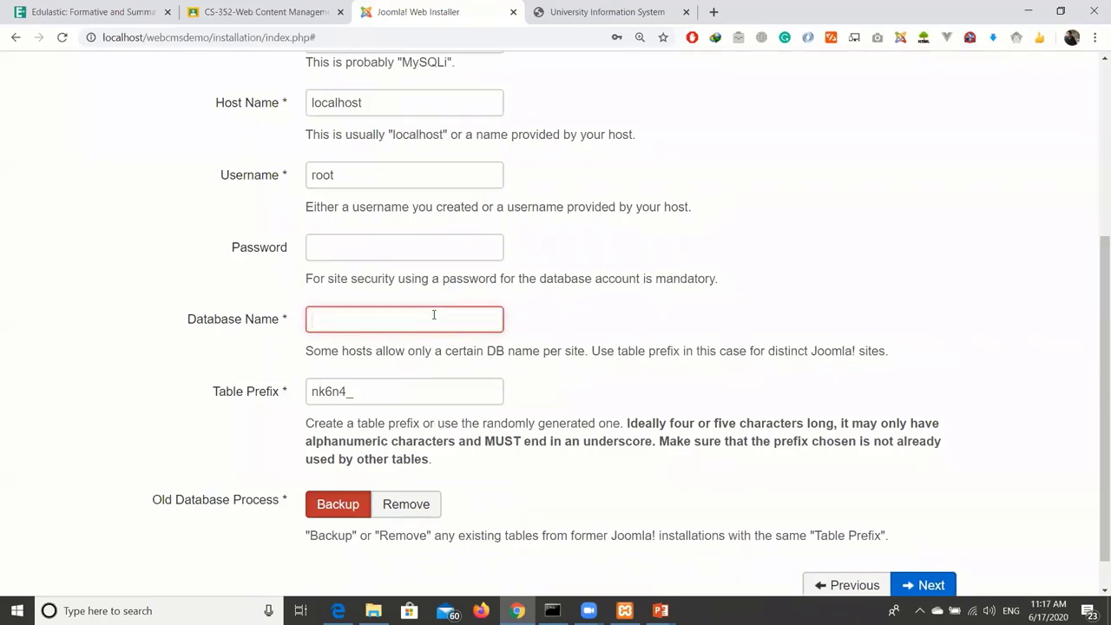
{"action": "type", "text": "webcms"}
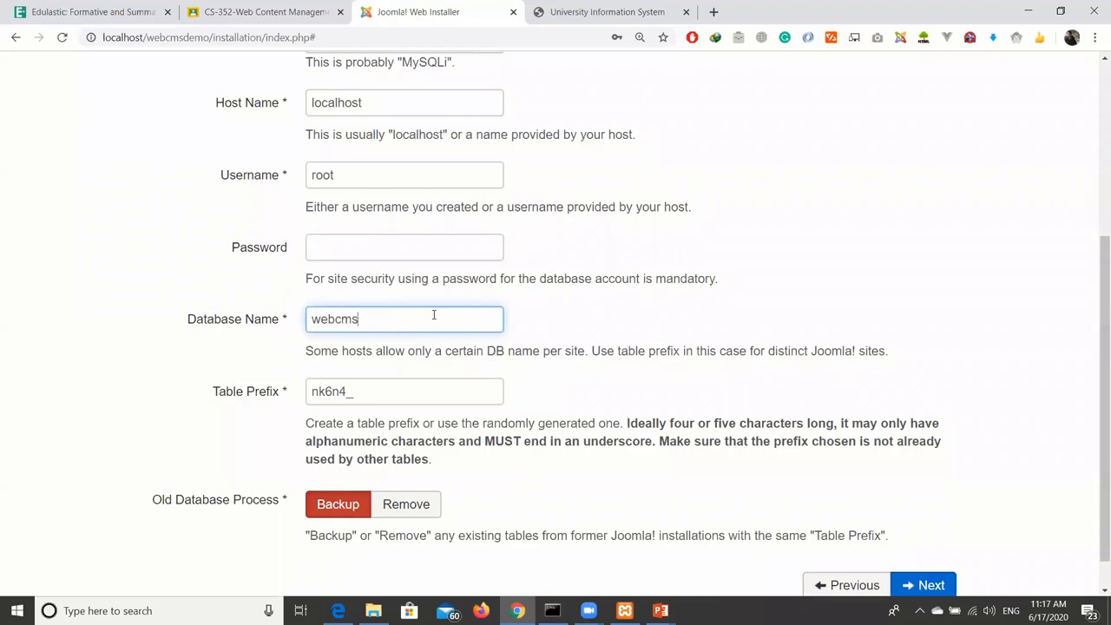
{"action": "key", "text": "ctrl+a"}
{"action": "left_click", "coordinate": [434, 311]}
{"action": "scroll", "coordinate": [532, 339], "scroll_direction": "down", "scroll_amount": 1}
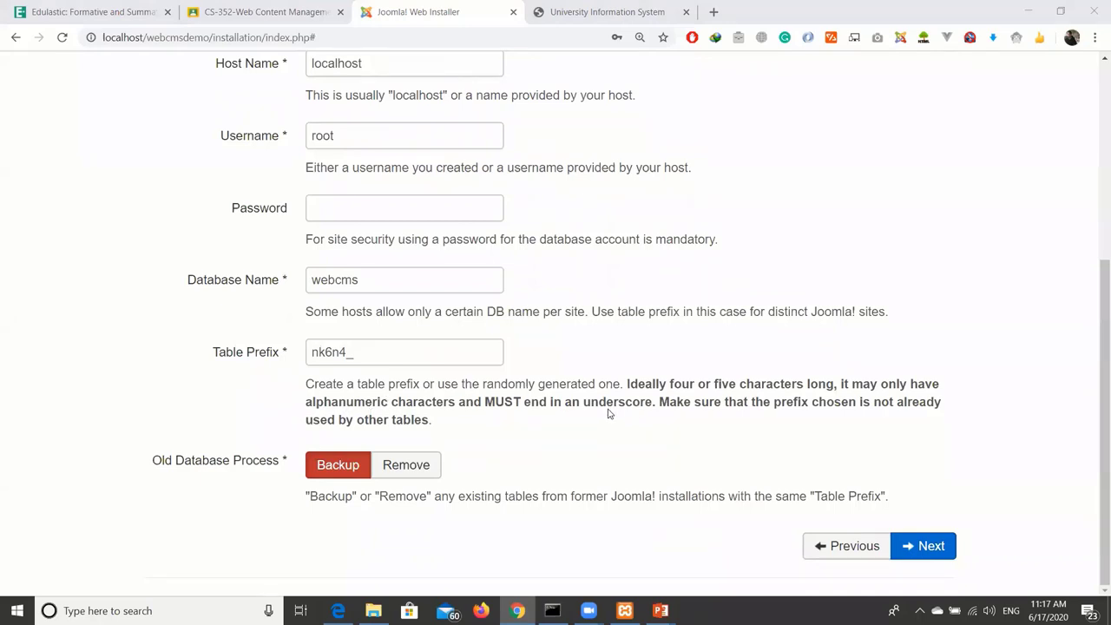
Continue from Database Configuration to the Overview step.
{"action": "left_click", "coordinate": [923, 547]}
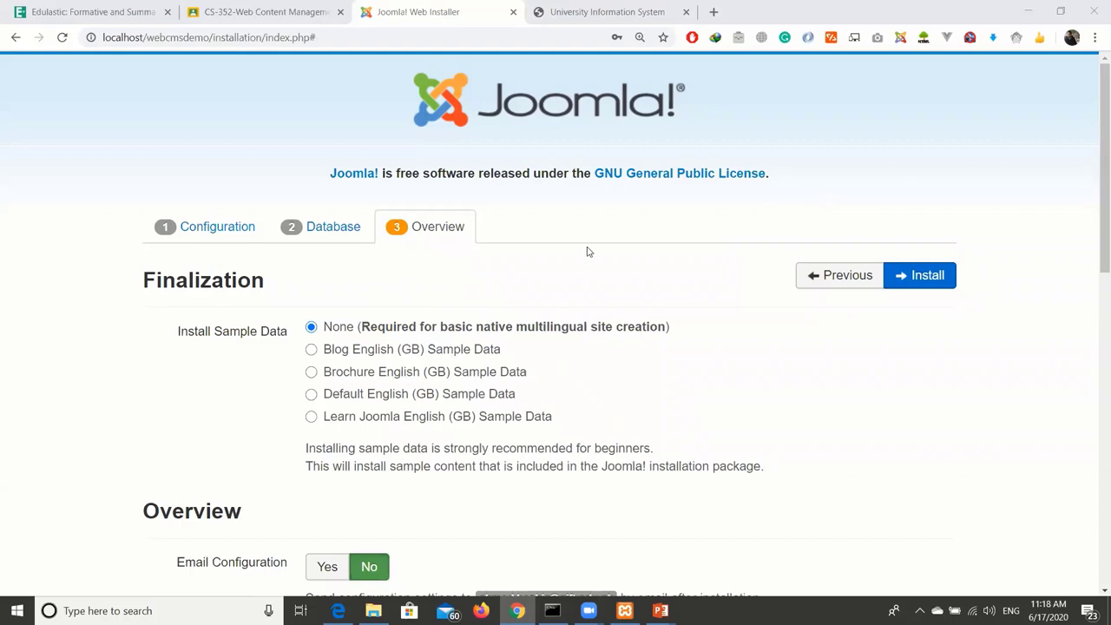
{"action": "scroll", "coordinate": [587, 252], "scroll_direction": "down", "scroll_amount": 1}
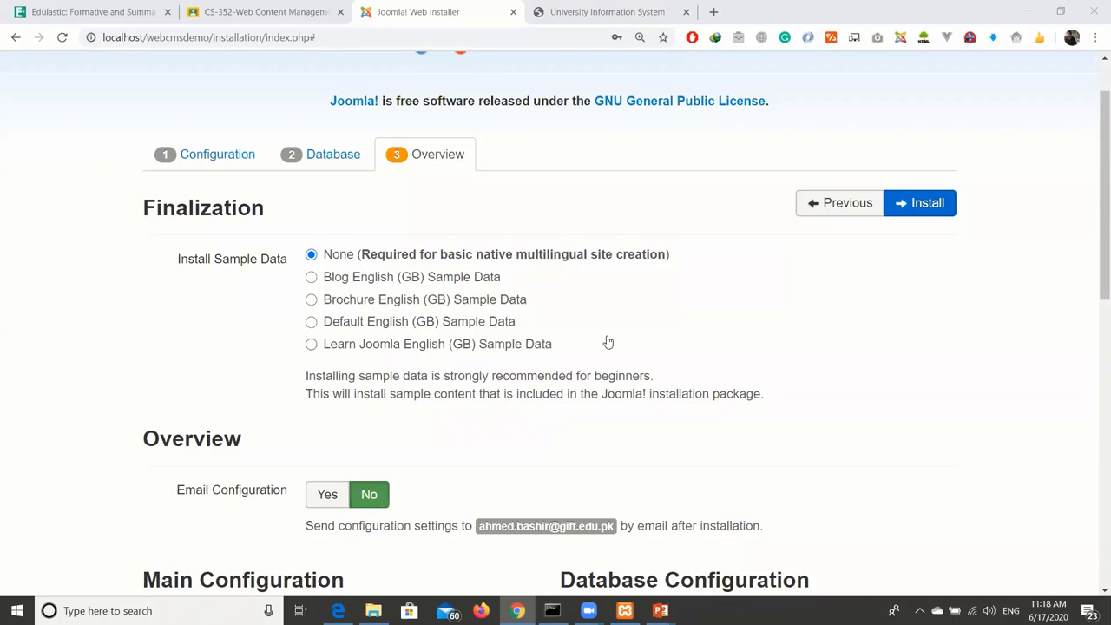
{"action": "scroll", "coordinate": [548, 310], "scroll_direction": "down", "scroll_amount": 4}
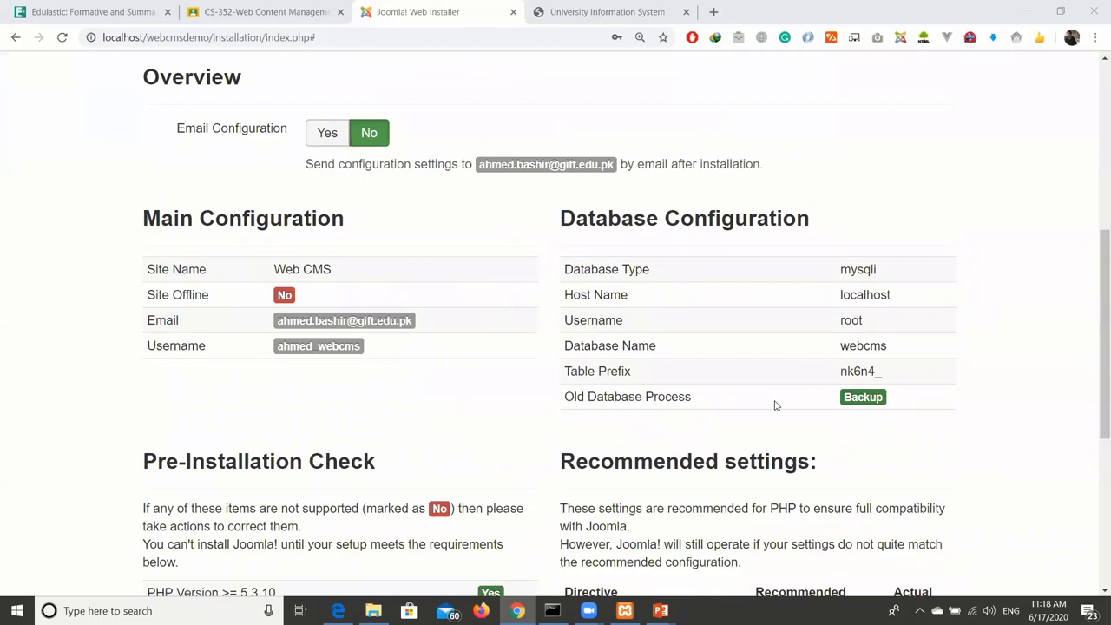
{"action": "scroll", "coordinate": [776, 406], "scroll_direction": "down", "scroll_amount": 2}
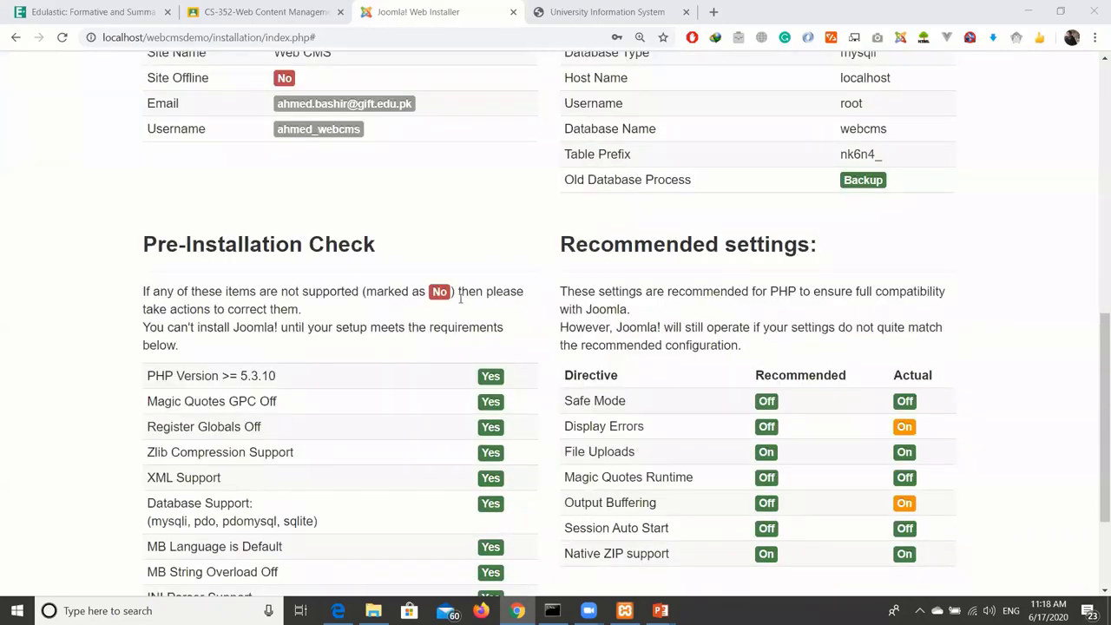
{"action": "scroll", "coordinate": [460, 300], "scroll_direction": "down", "scroll_amount": 2}
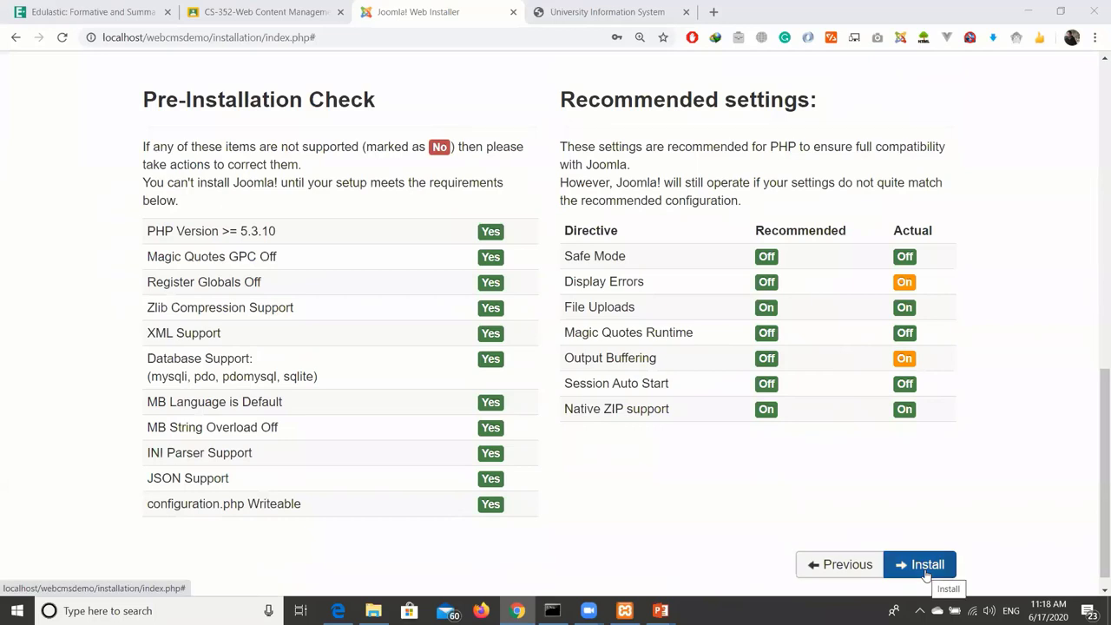
Start the Joomla installation from the Overview page, with no sample data.
{"action": "left_click", "coordinate": [926, 575]}
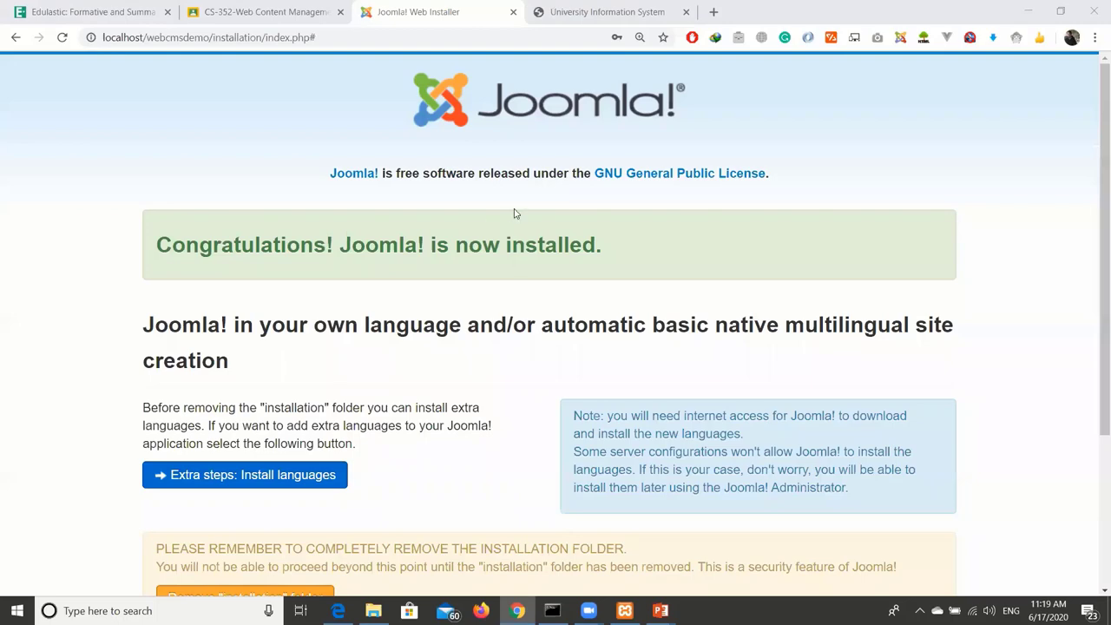
{"action": "scroll", "coordinate": [524, 280], "scroll_direction": "down", "scroll_amount": 2}
{"action": "scroll", "coordinate": [523, 280], "scroll_direction": "down", "scroll_amount": 1}
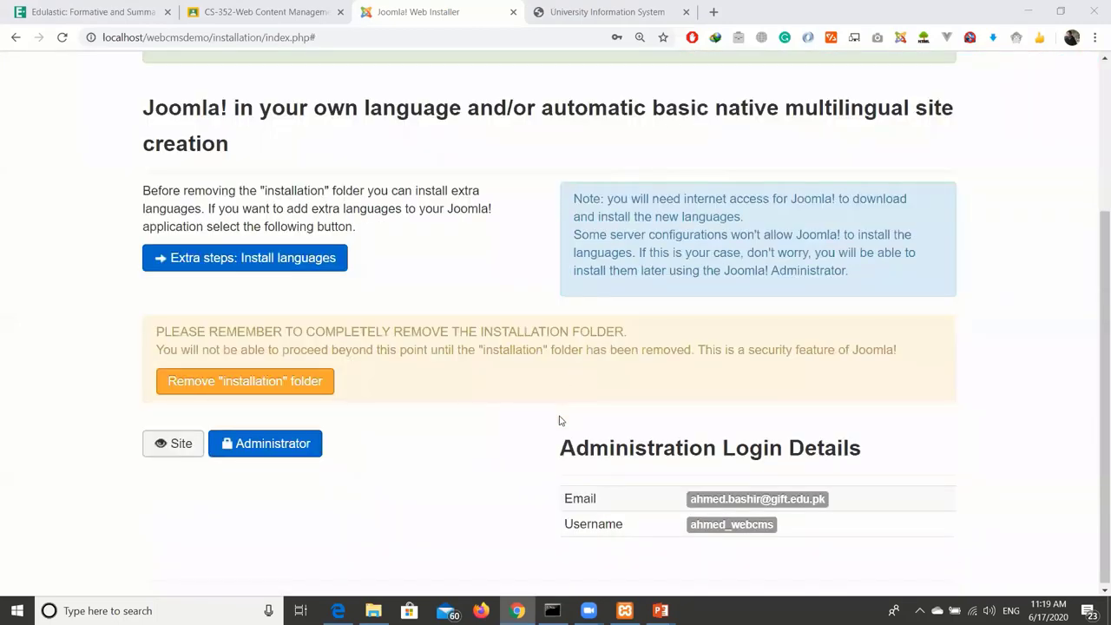
{"action": "scroll", "coordinate": [560, 419], "scroll_direction": "up", "scroll_amount": 1}
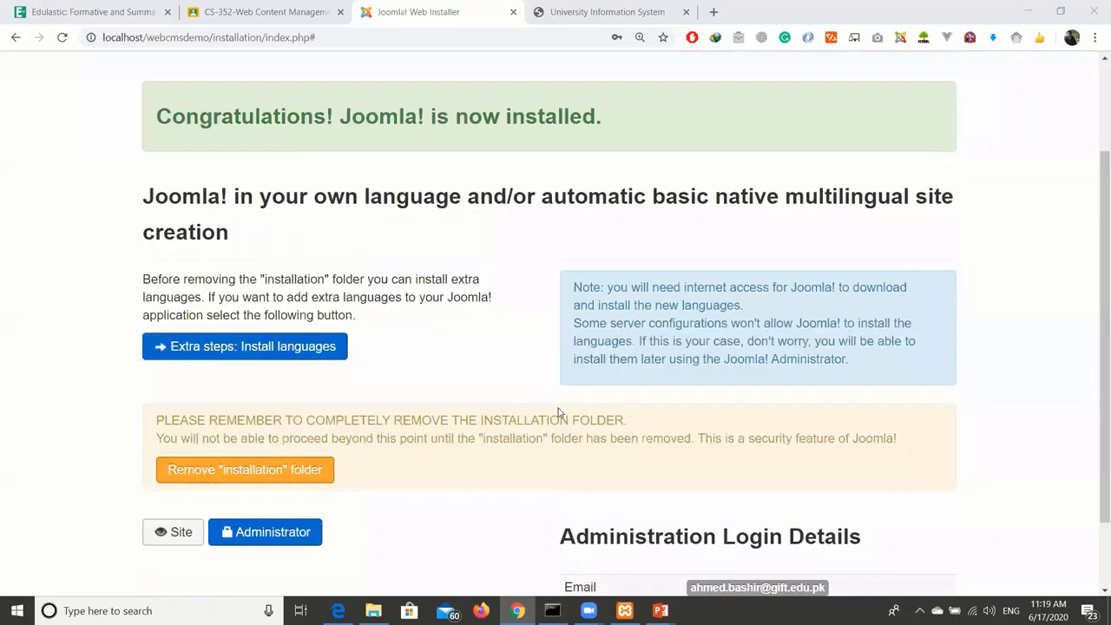
{"action": "scroll", "coordinate": [560, 414], "scroll_direction": "up", "scroll_amount": 2}
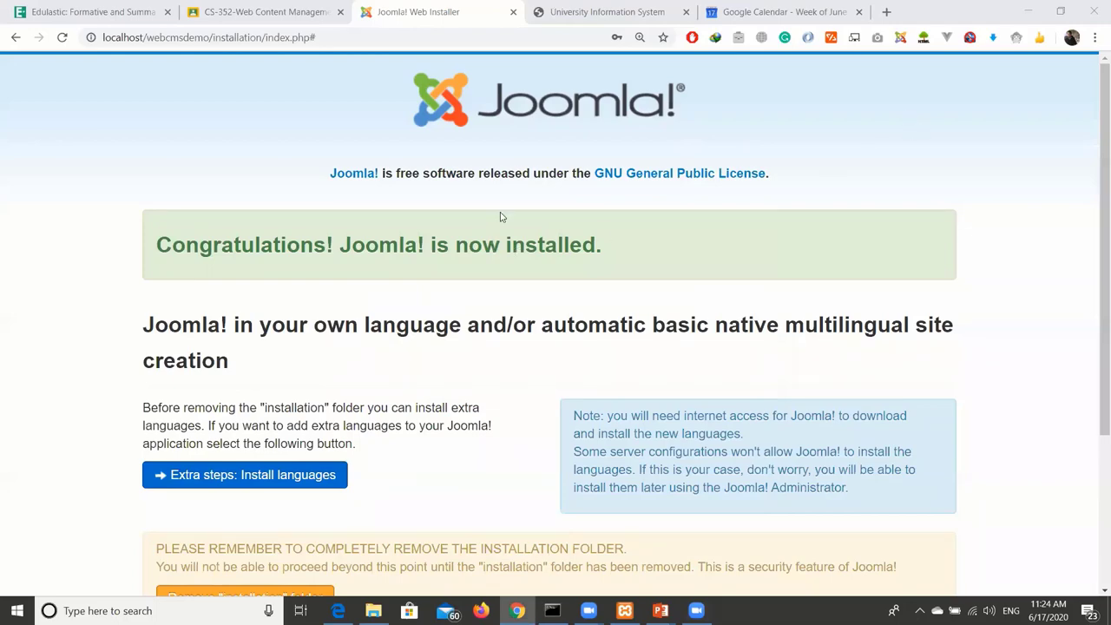
{"action": "scroll", "coordinate": [927, 203], "scroll_direction": "down", "scroll_amount": 3}
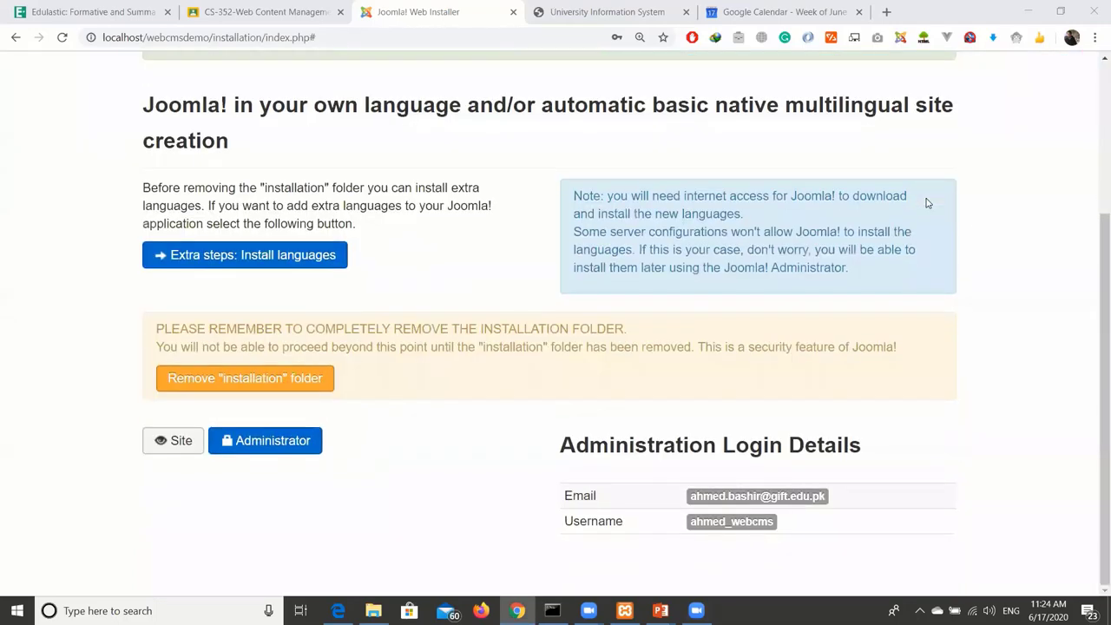
{"action": "scroll", "coordinate": [927, 203], "scroll_direction": "up", "scroll_amount": 3}
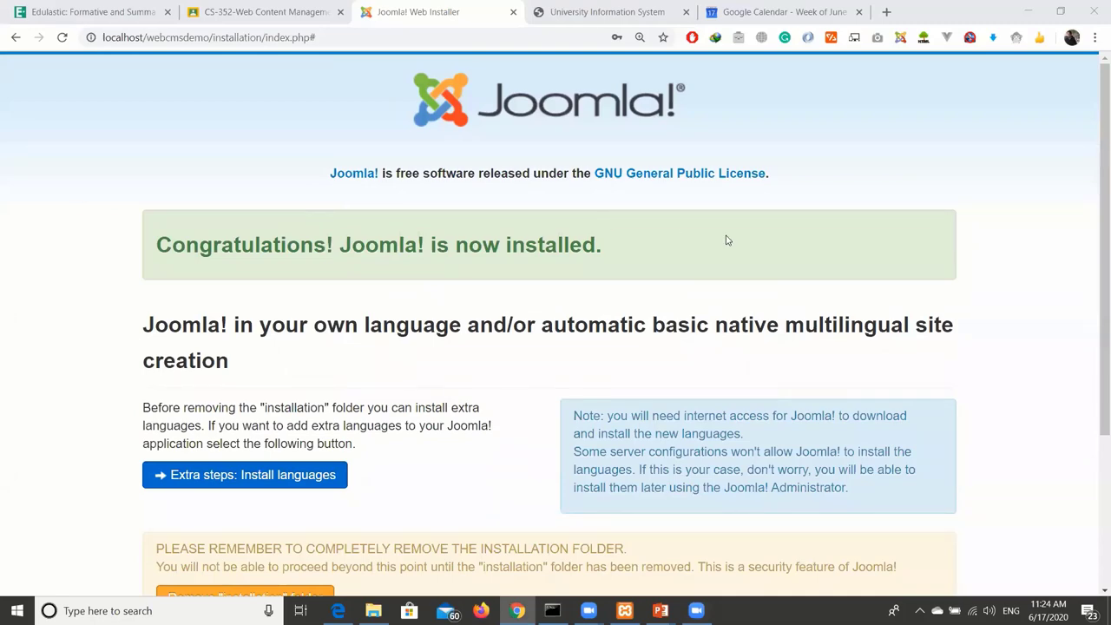
{"action": "scroll", "coordinate": [434, 303], "scroll_direction": "down", "scroll_amount": 2}
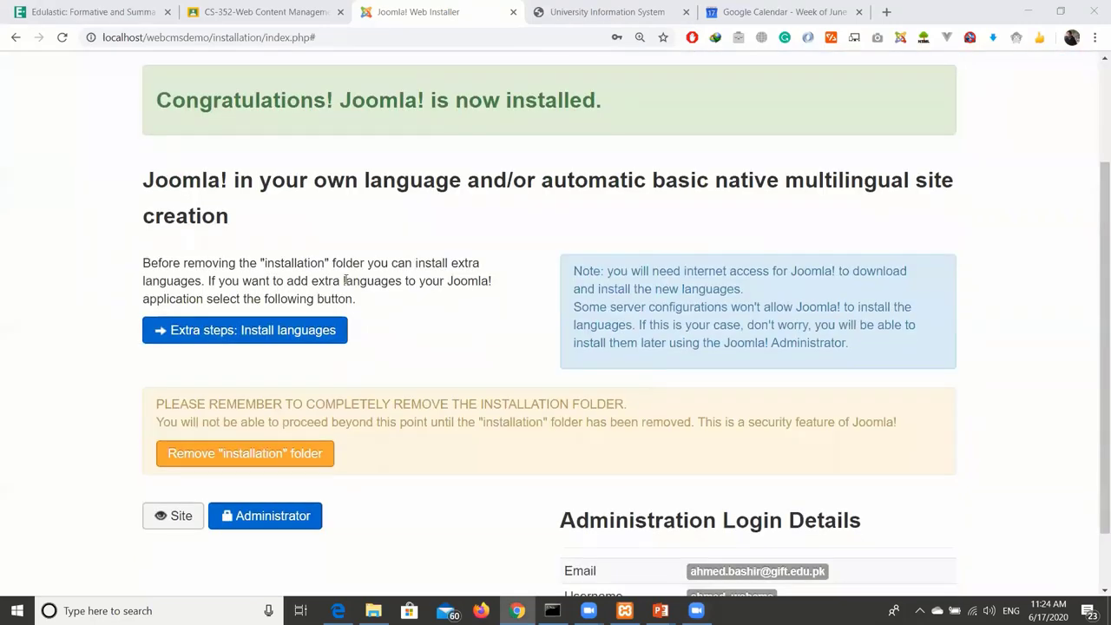
{"action": "scroll", "coordinate": [425, 282], "scroll_direction": "down", "scroll_amount": 1}
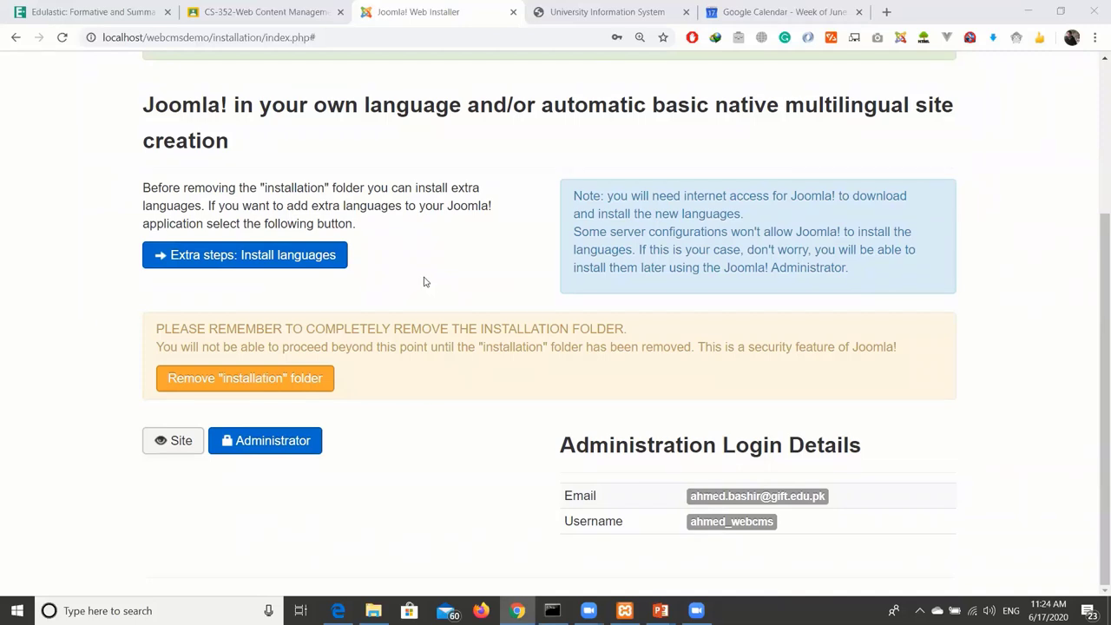
{"action": "left_click_drag", "start_coordinate": [163, 328], "coordinate": [501, 328]}
{"action": "left_click", "coordinate": [338, 342]}
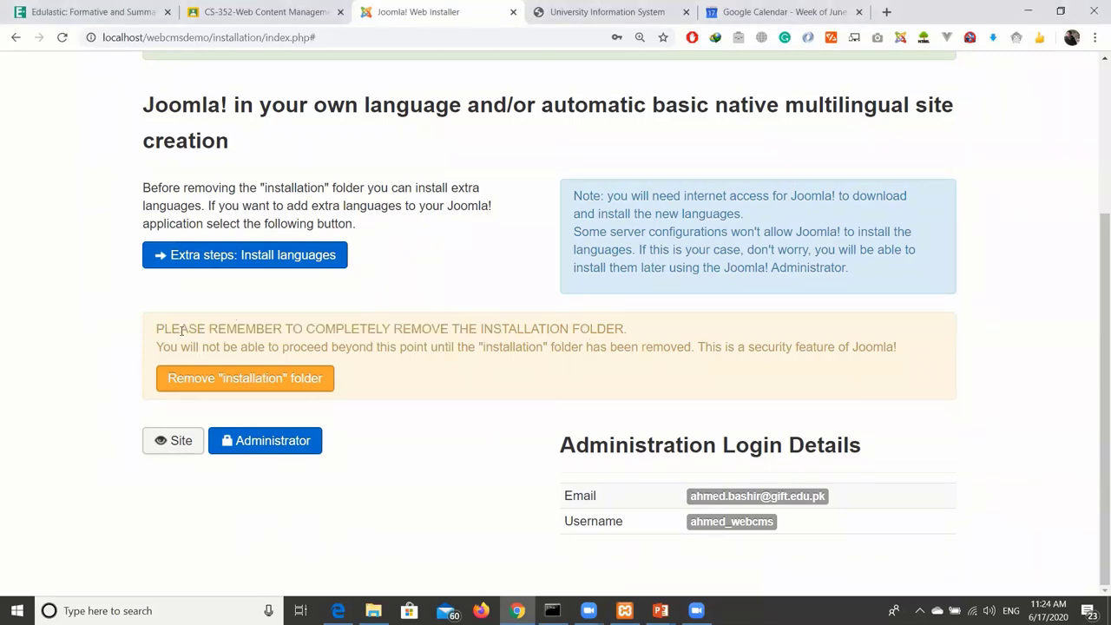
{"action": "left_click_drag", "start_coordinate": [180, 329], "coordinate": [616, 330]}
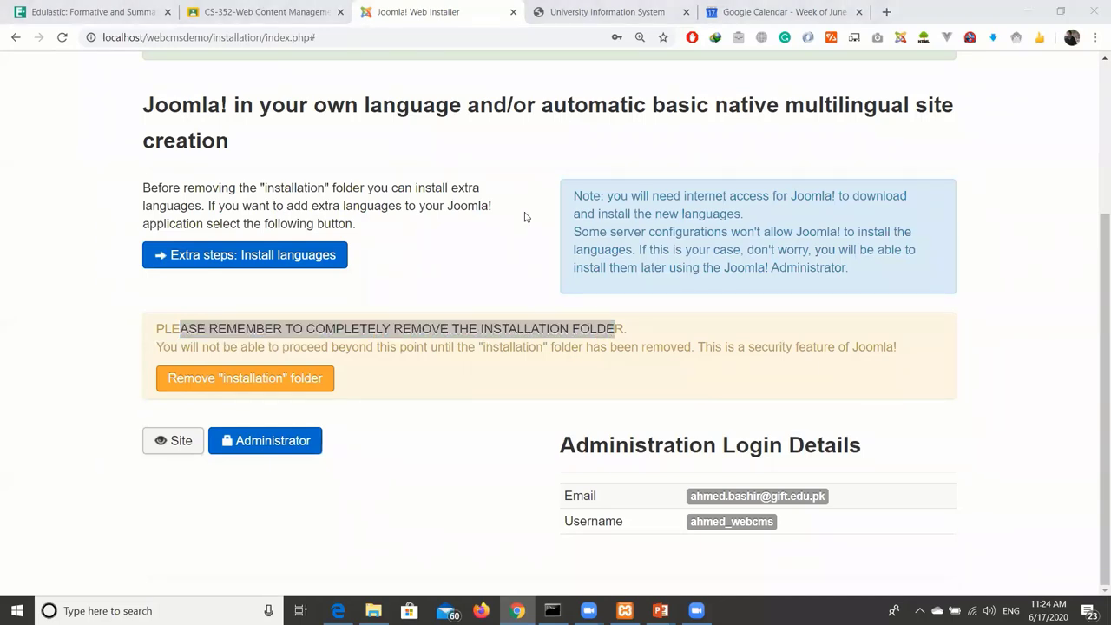
{"action": "left_click_drag", "start_coordinate": [196, 347], "coordinate": [538, 346]}
{"action": "left_click", "coordinate": [574, 344]}
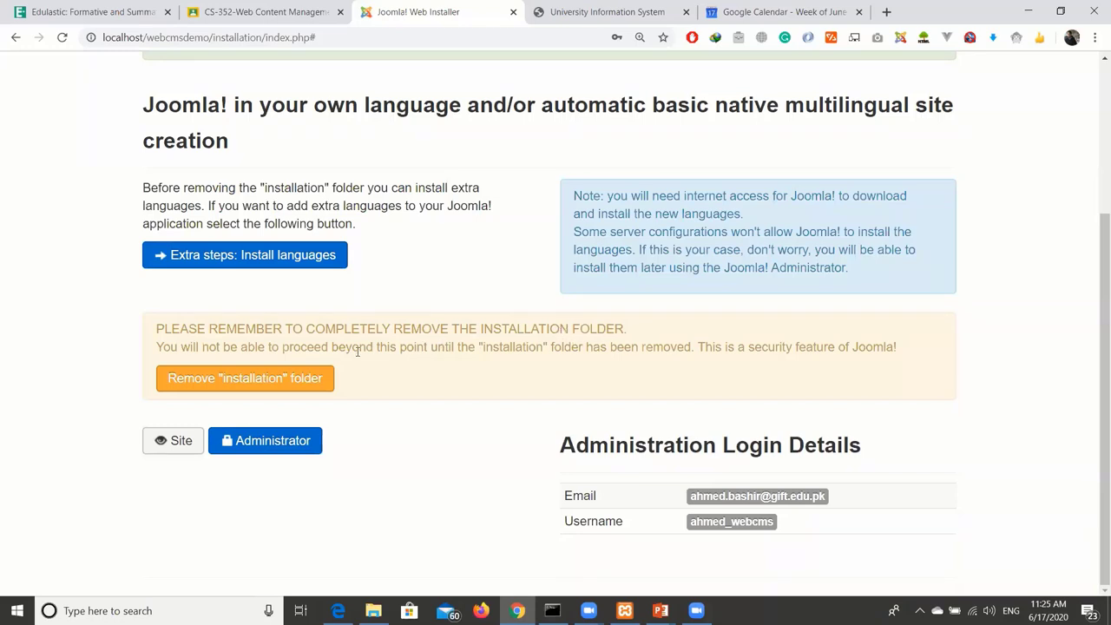
Delete the 'installation' folder from the completed Joomla setup.
{"action": "left_click", "coordinate": [249, 378]}
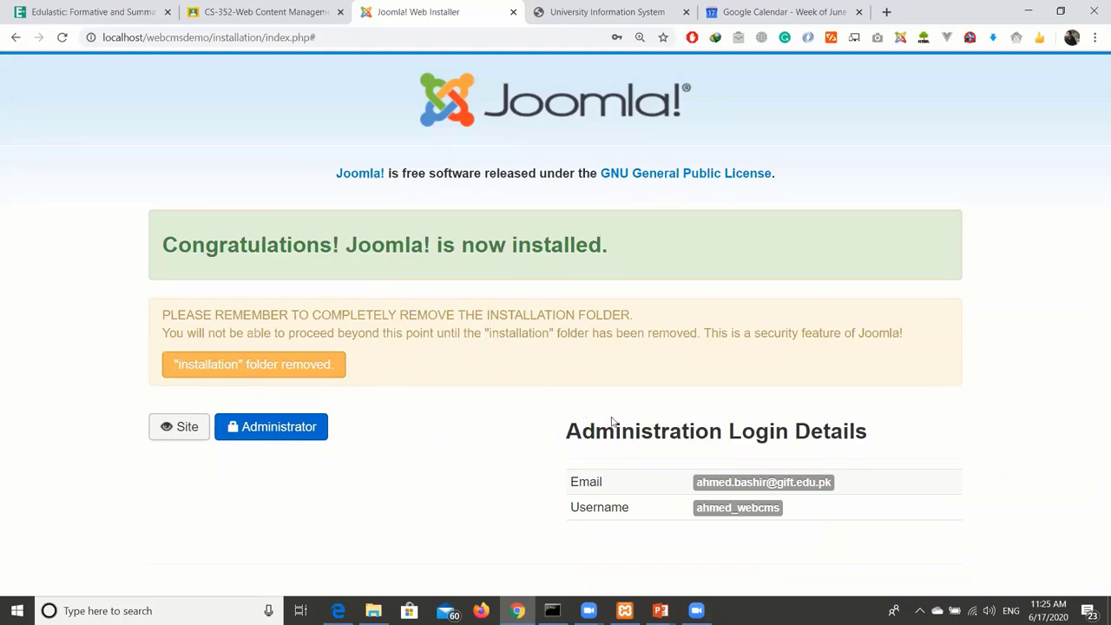
{"action": "left_click_drag", "start_coordinate": [611, 421], "coordinate": [702, 422]}
{"action": "left_click", "coordinate": [782, 441]}
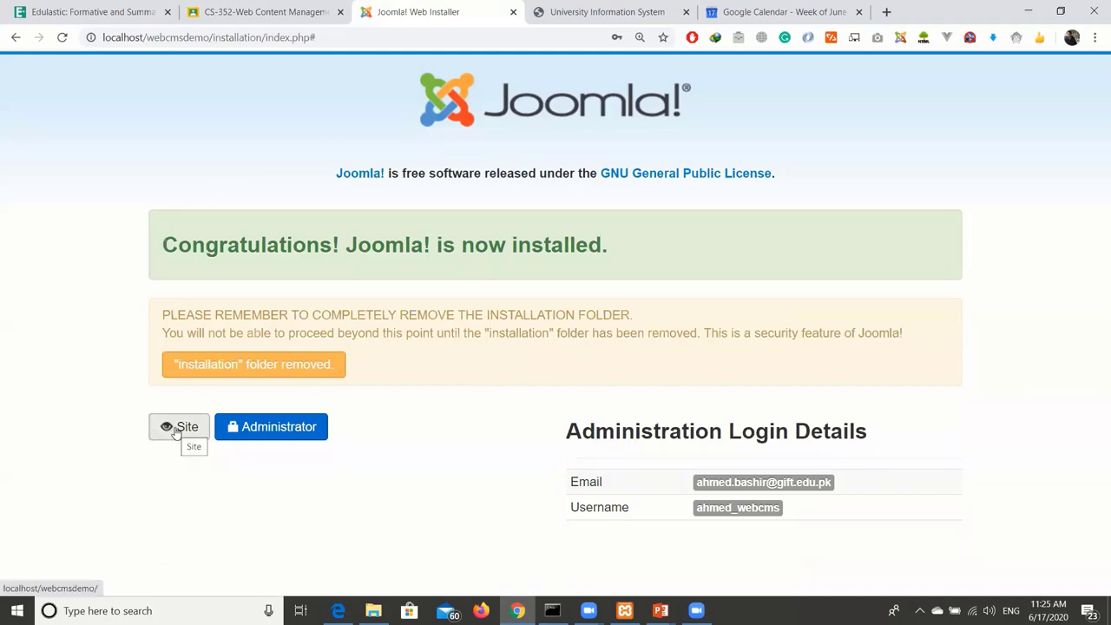
Open the newly installed Web CMS site's front page and close the Google Calendar tab.
{"action": "left_click", "coordinate": [177, 432]}
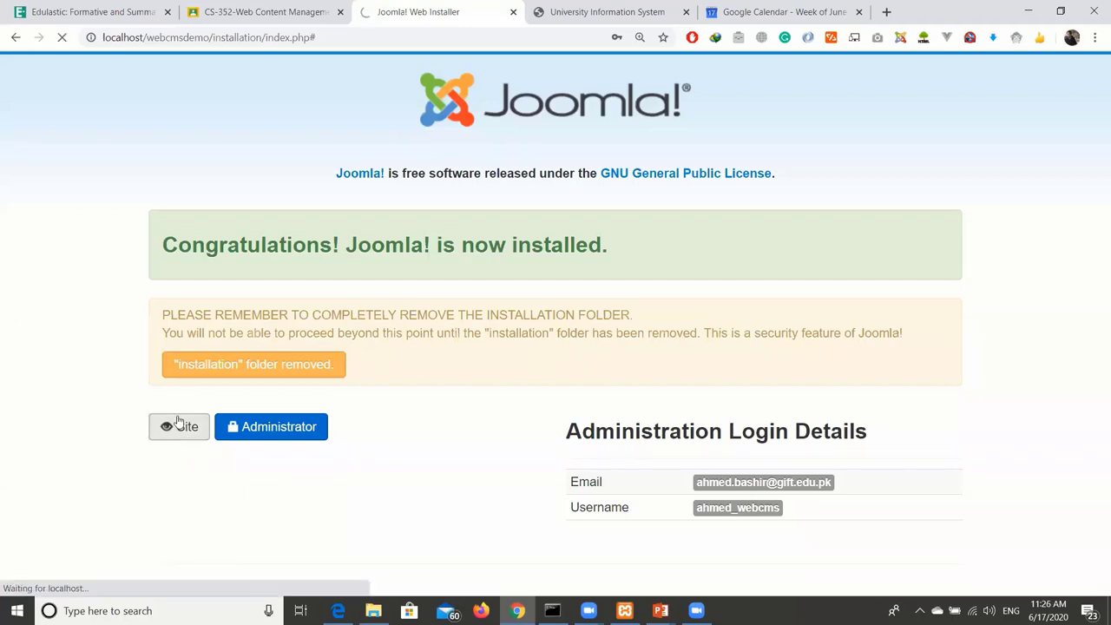
{"action": "left_click", "coordinate": [859, 12]}
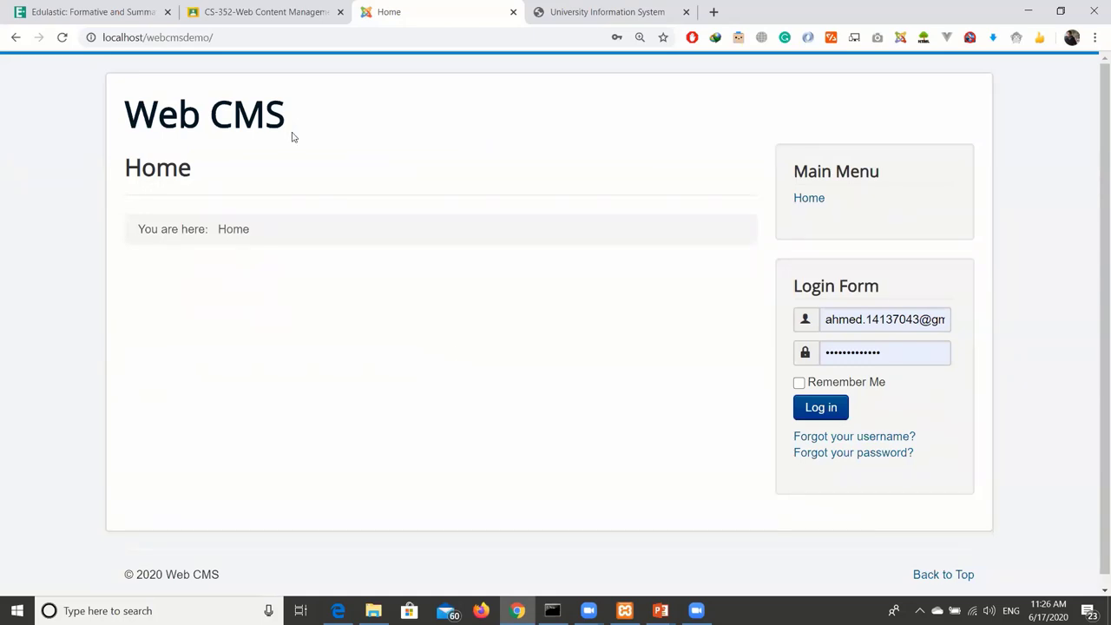
Load the new site's home page at localhost/webcmsdemo.
{"action": "left_click", "coordinate": [260, 41]}
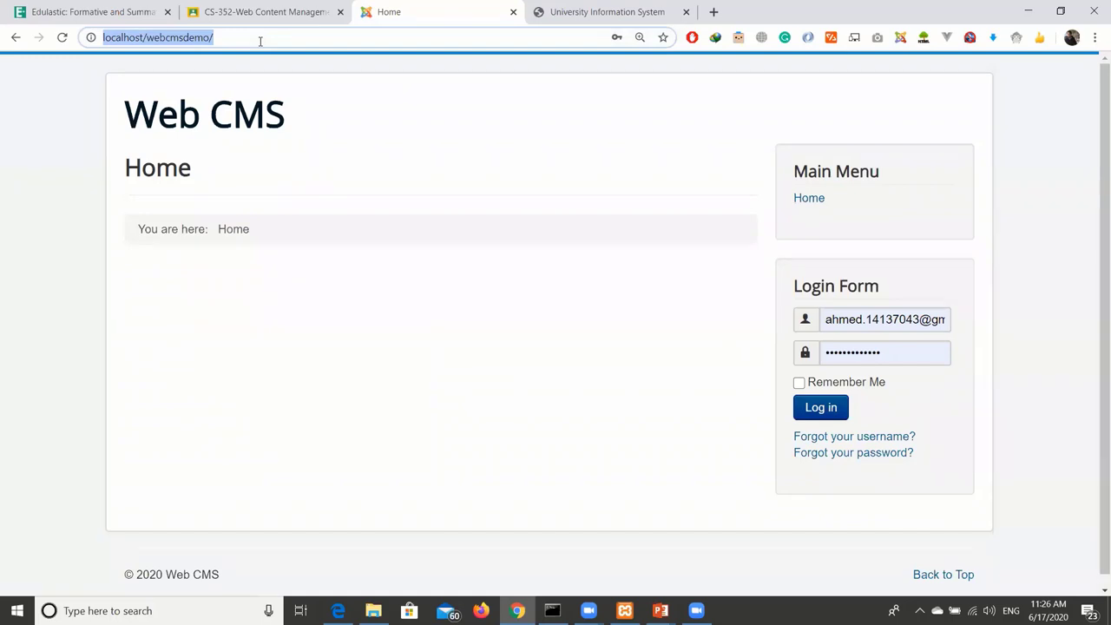
{"action": "type", "text": "localhost"}
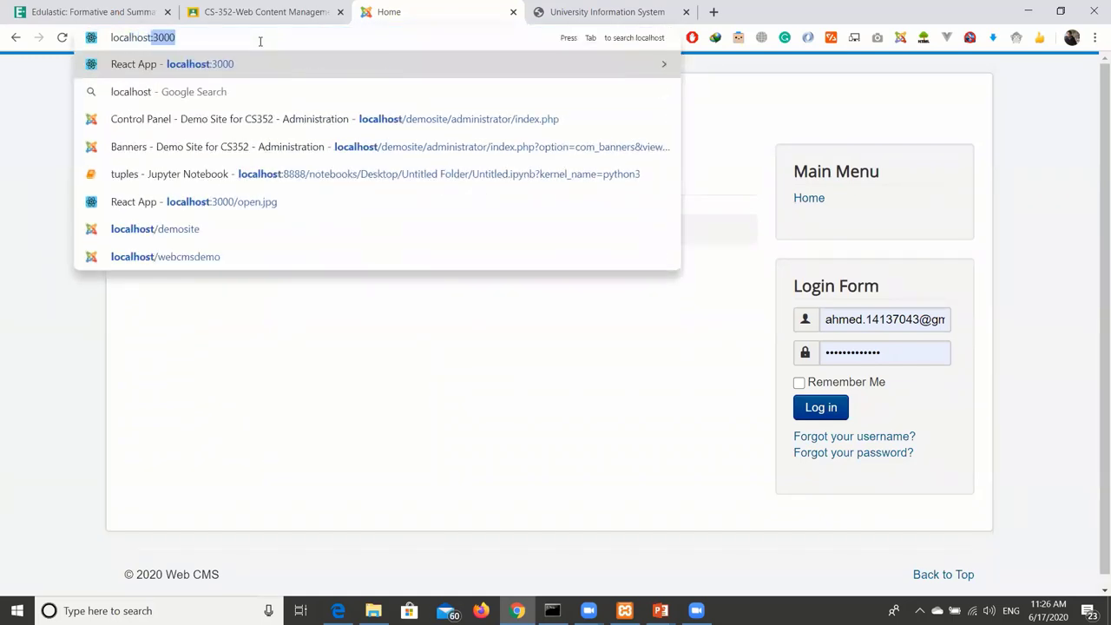
{"action": "type", "text": "/"}
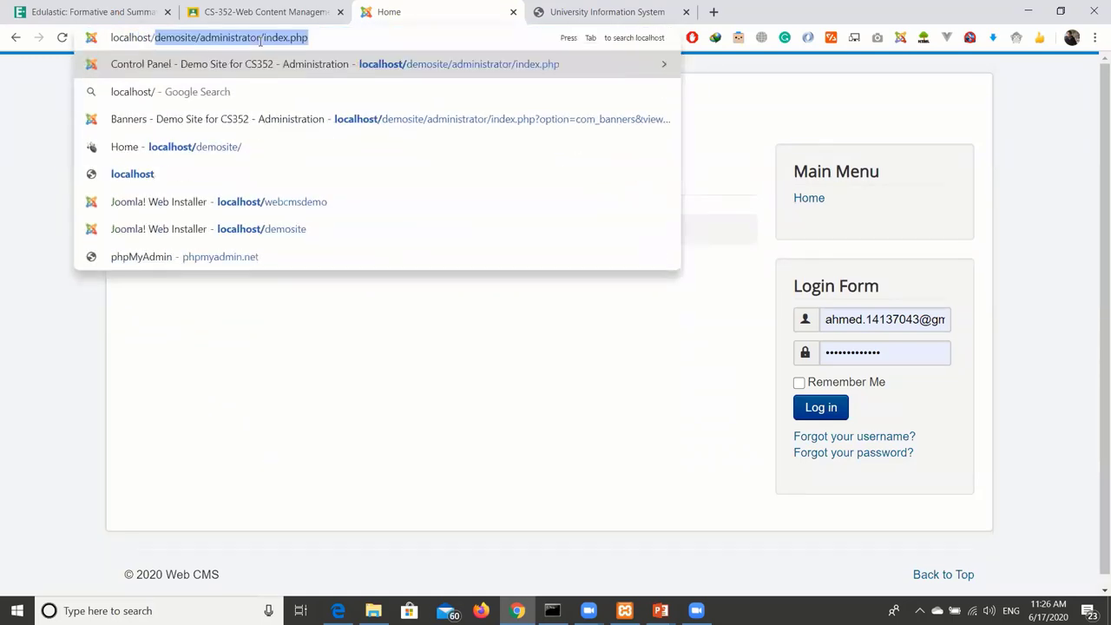
{"action": "type", "text": "webc"}
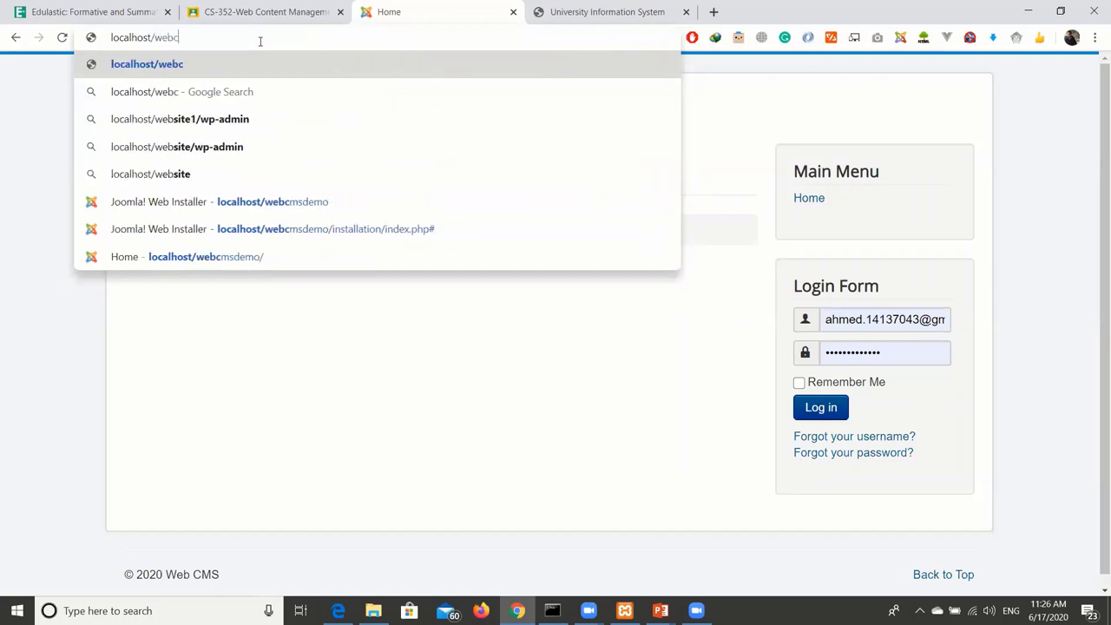
{"action": "type", "text": "msdemo"}
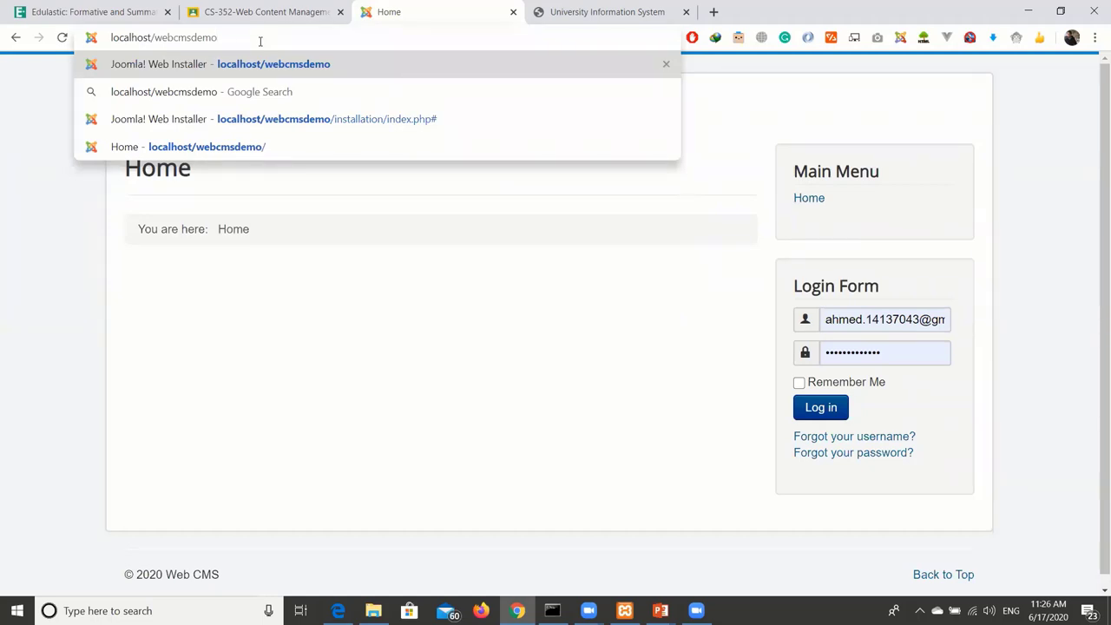
{"action": "key", "text": "Return"}
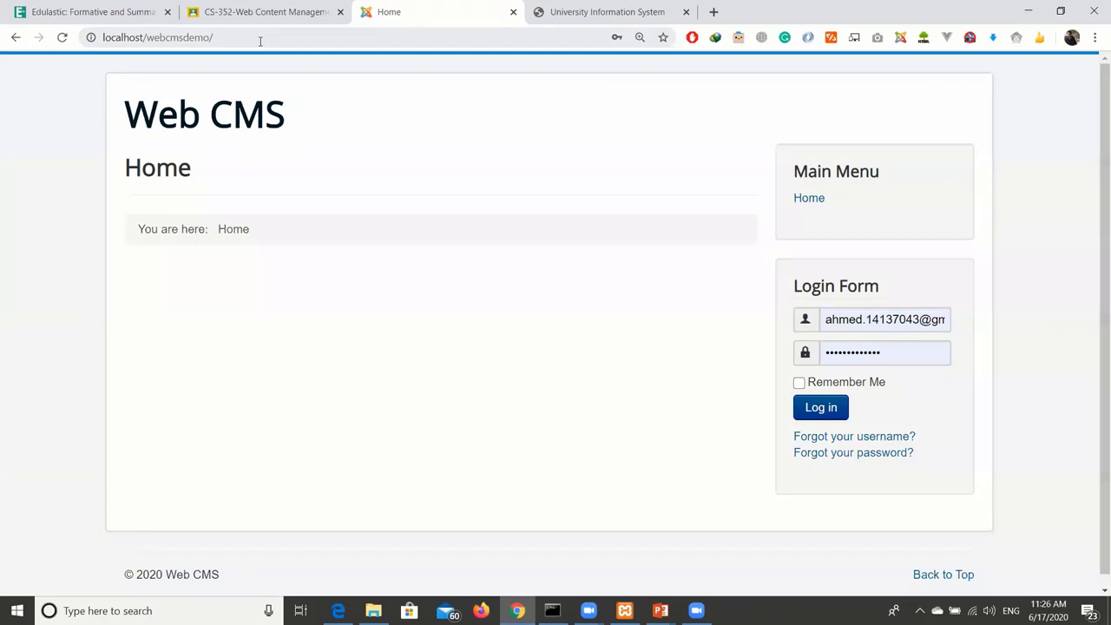
Append 'administrator' to the site URL in the address bar.
{"action": "left_click", "coordinate": [257, 34]}
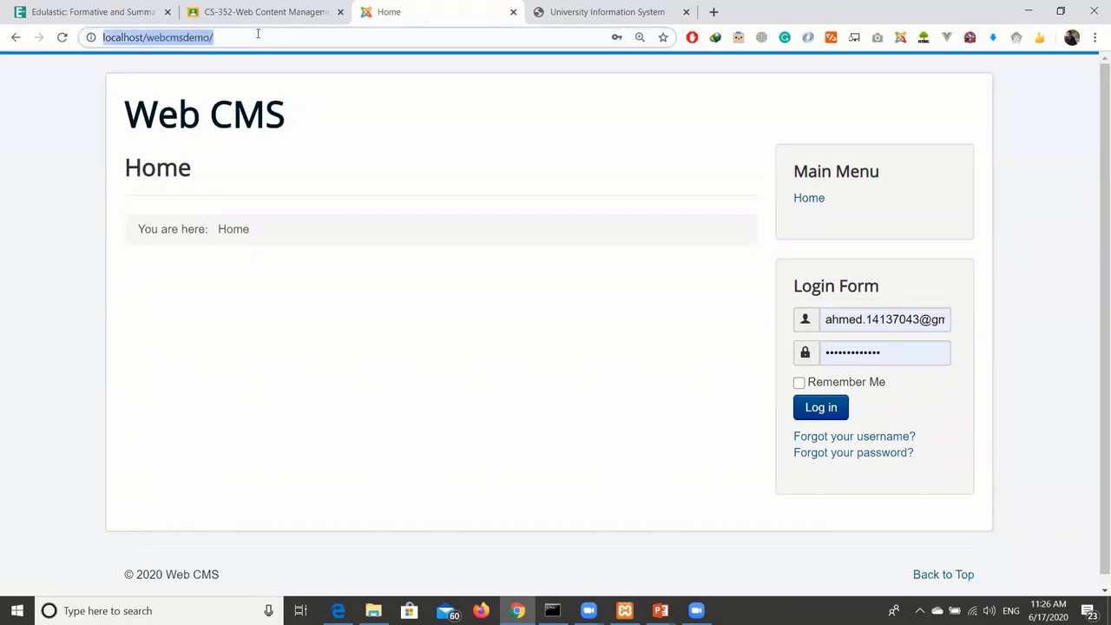
{"action": "left_click", "coordinate": [257, 34]}
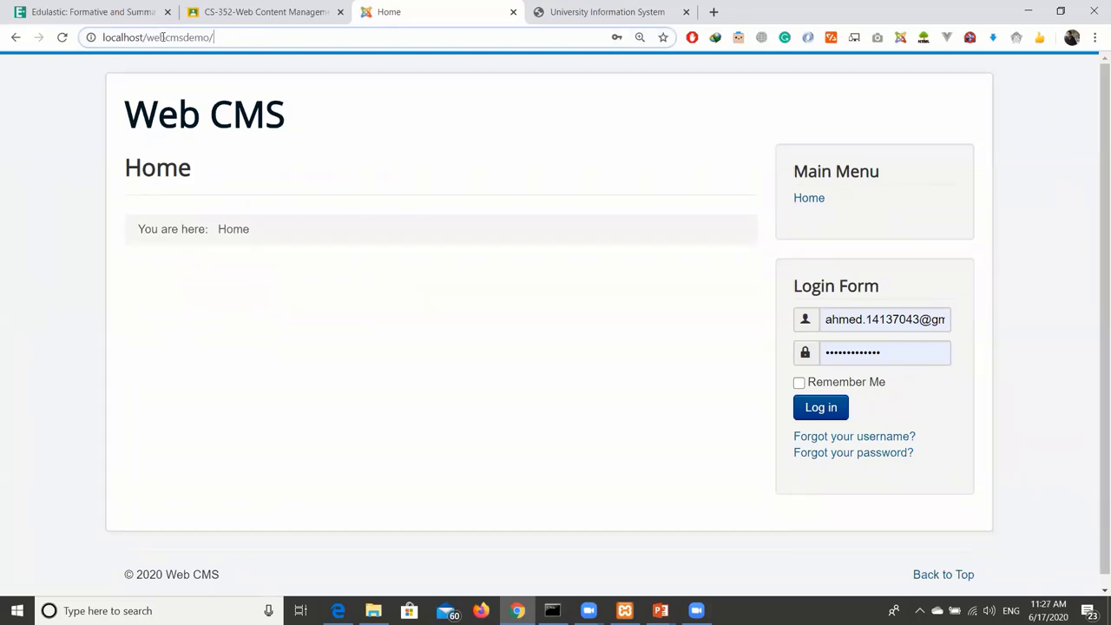
{"action": "type", "text": "adm"}
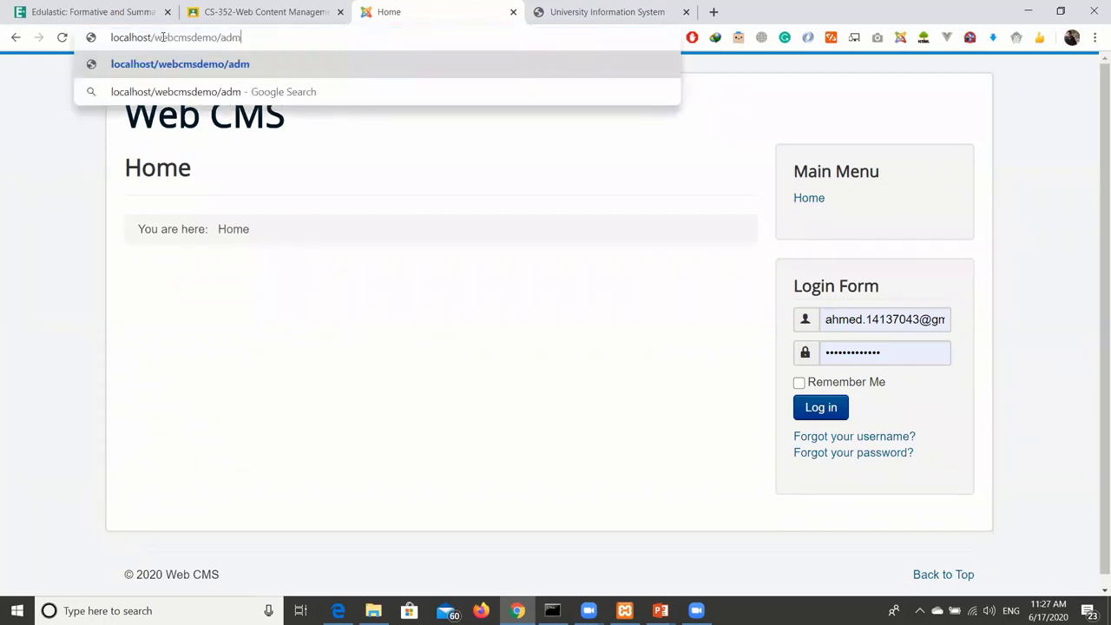
{"action": "type", "text": "inistrator"}
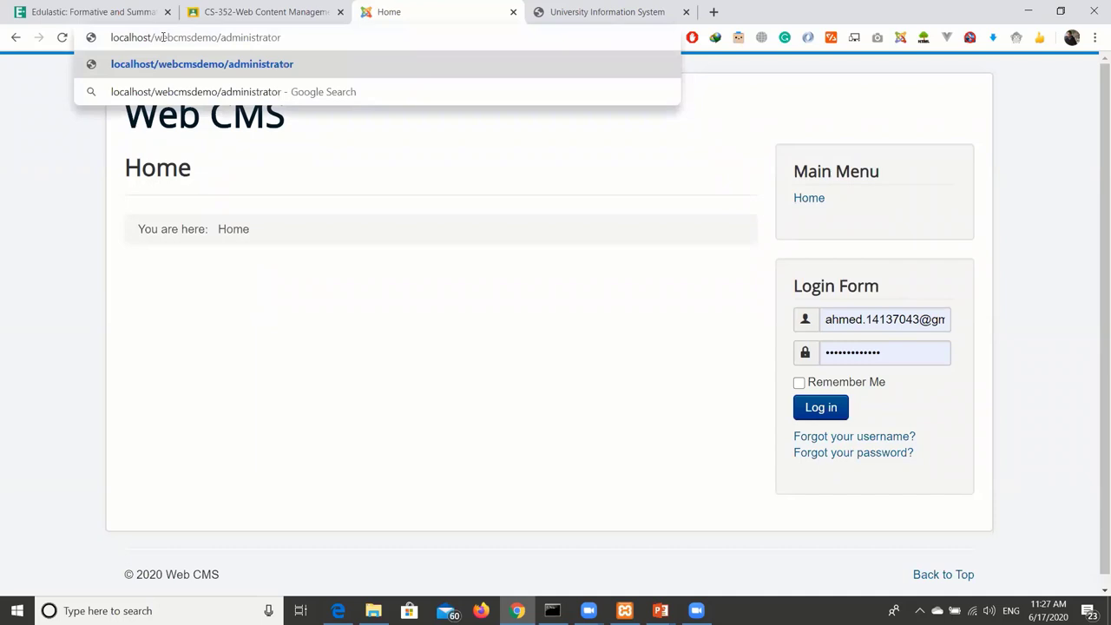
Load the administrator login page and clear the autofilled username and password.
{"action": "key", "text": "Return"}
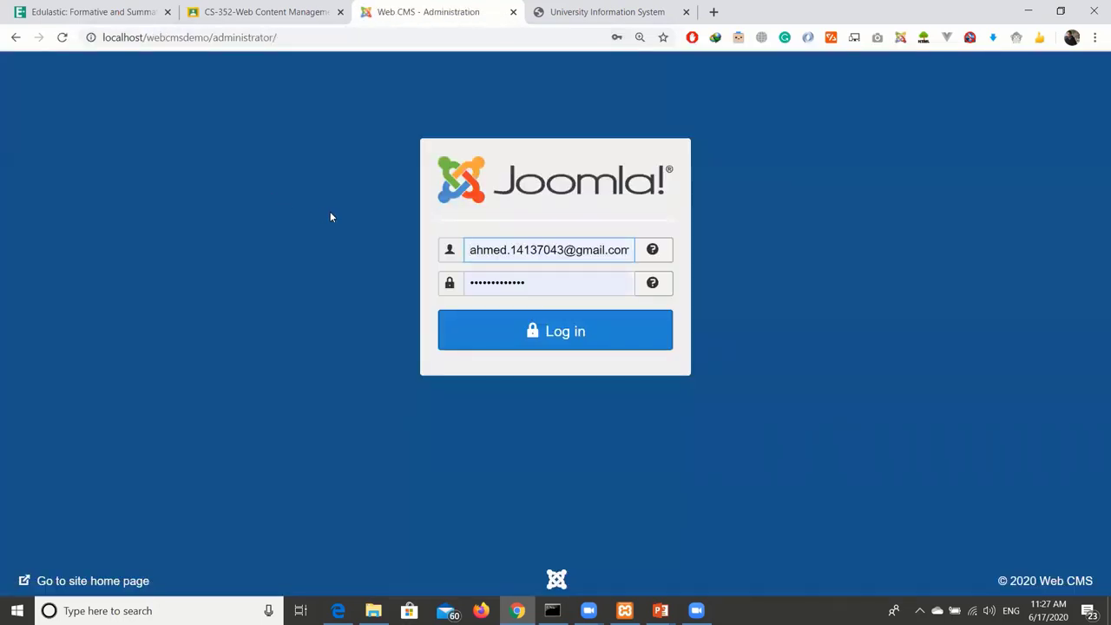
{"action": "left_click", "coordinate": [478, 251]}
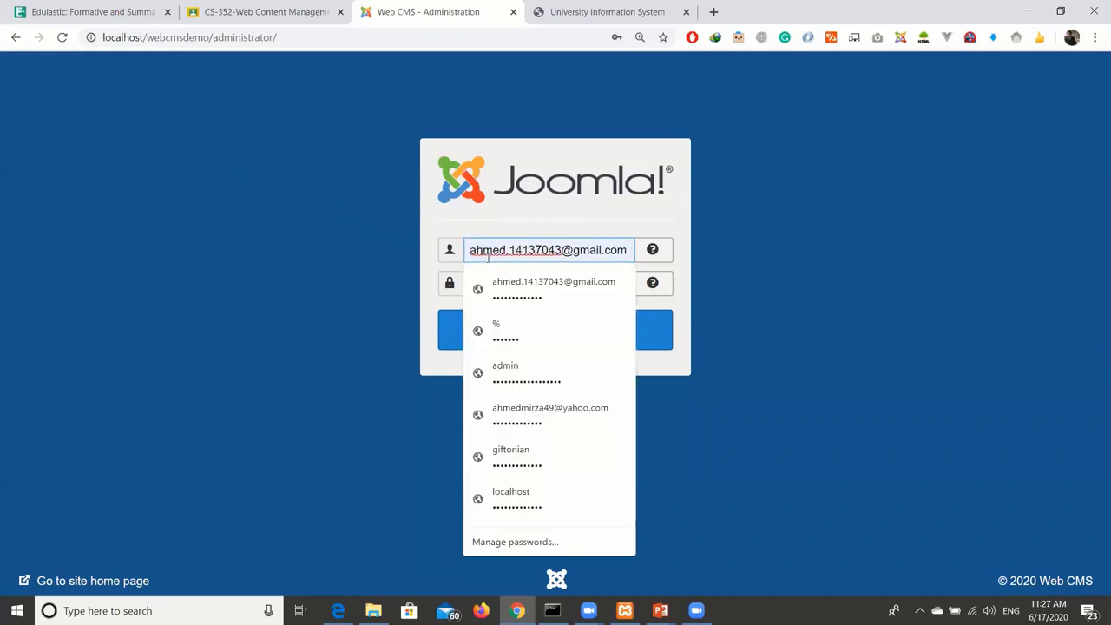
{"action": "key", "text": "ctrl+a"}
{"action": "key", "text": "BackSpace"}
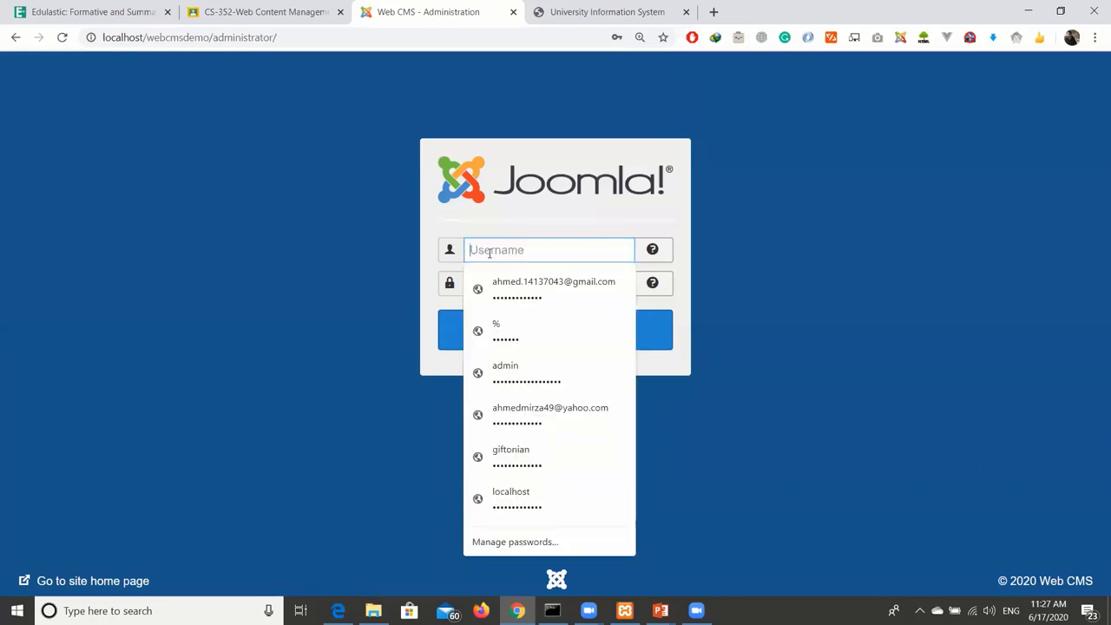
{"action": "key", "text": "Tab"}
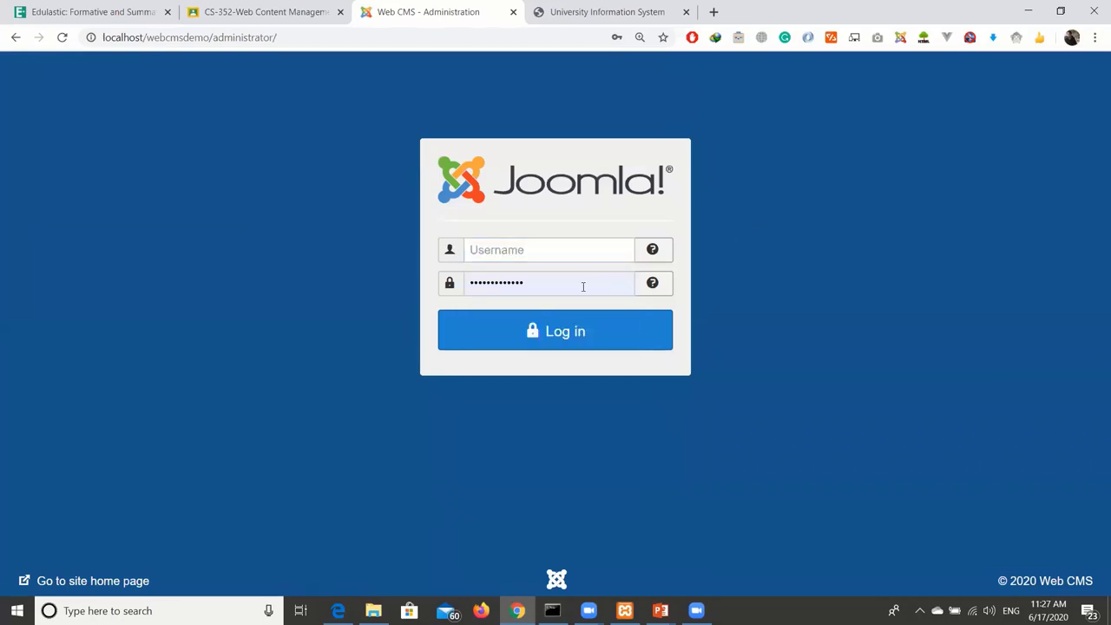
{"action": "left_click", "coordinate": [583, 287]}
{"action": "key", "text": "ctrl+a"}
{"action": "key", "text": "BackSpace"}
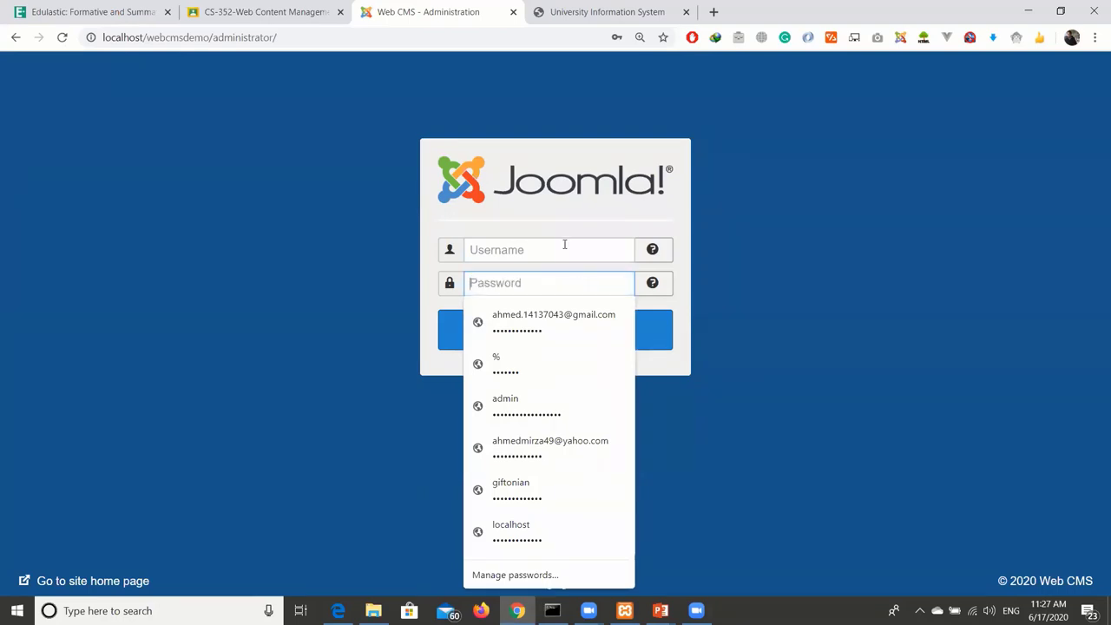
Enter the site's admin username and the account password.
{"action": "left_click", "coordinate": [565, 246]}
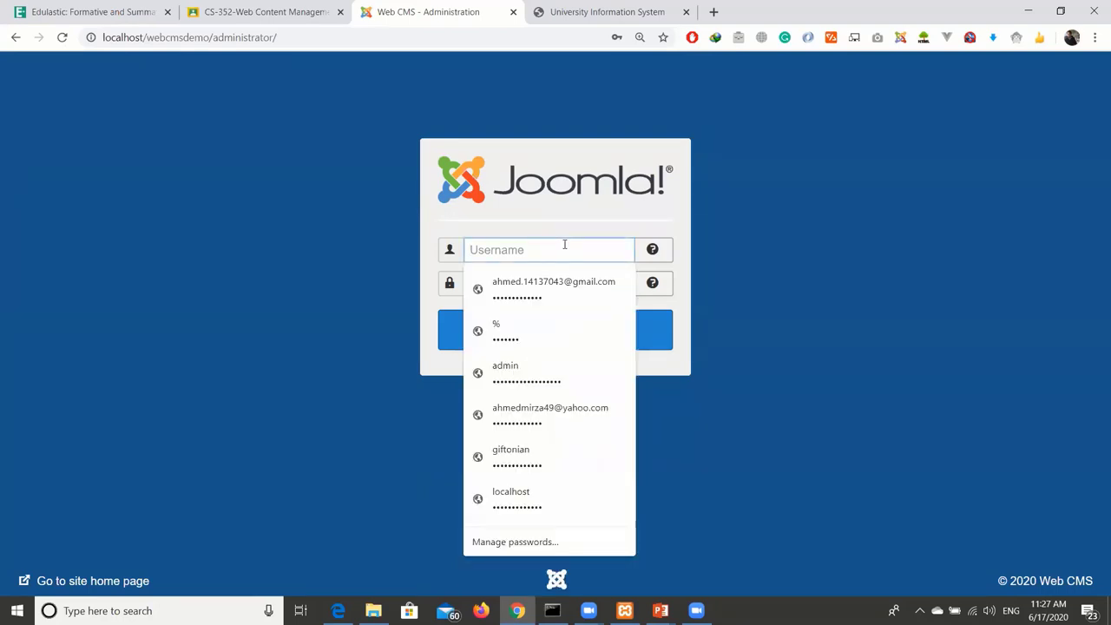
{"action": "type", "text": "ahm"}
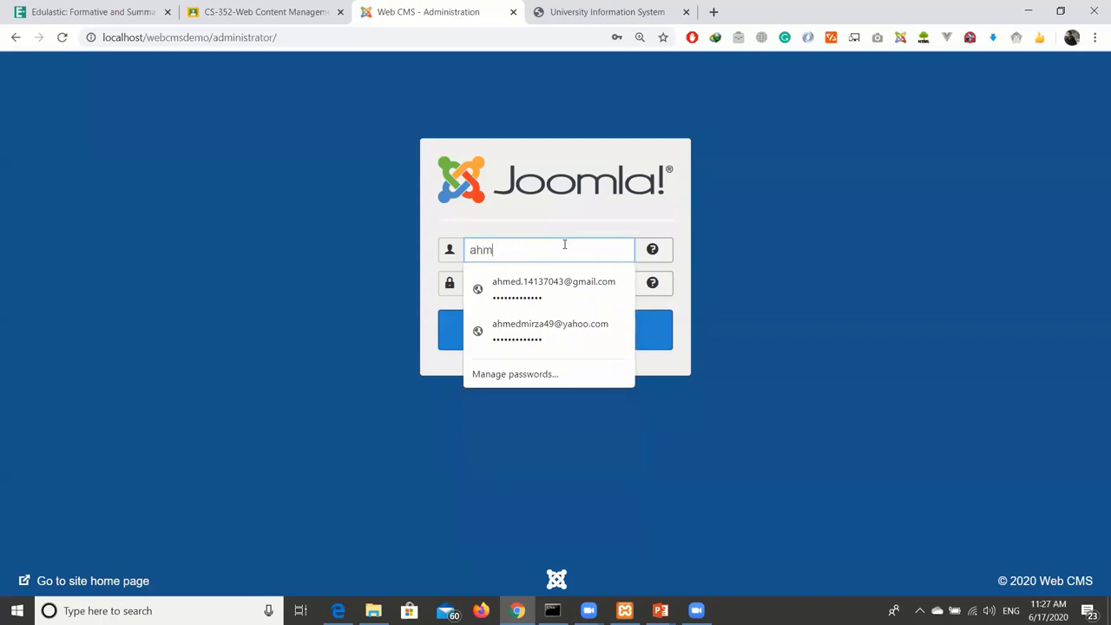
{"action": "type", "text": "ed_webcms"}
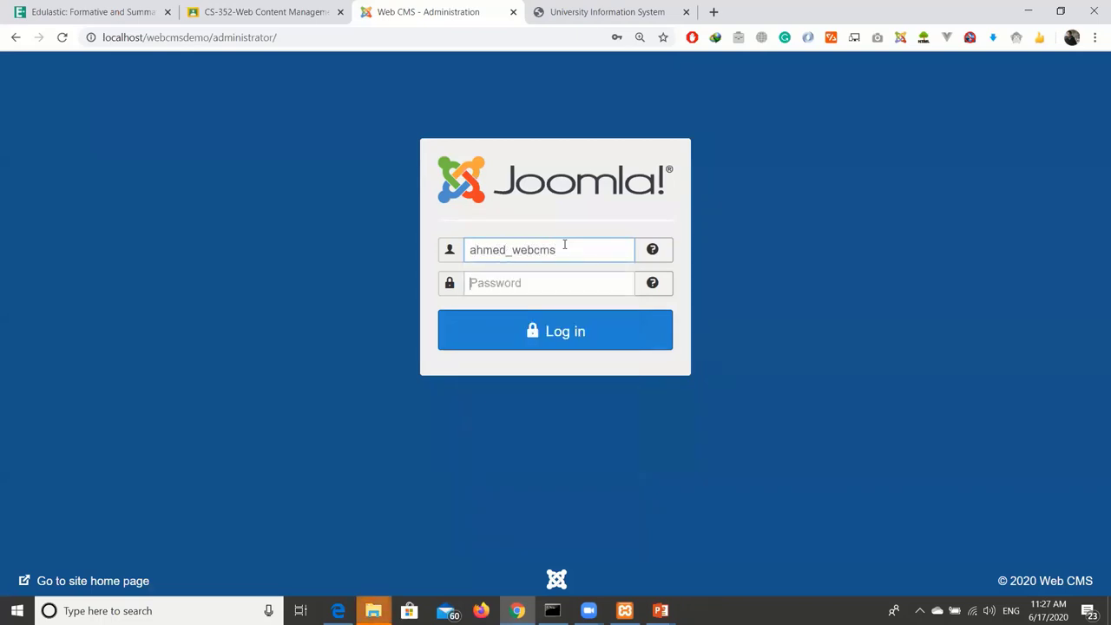
{"action": "key", "text": "Tab"}
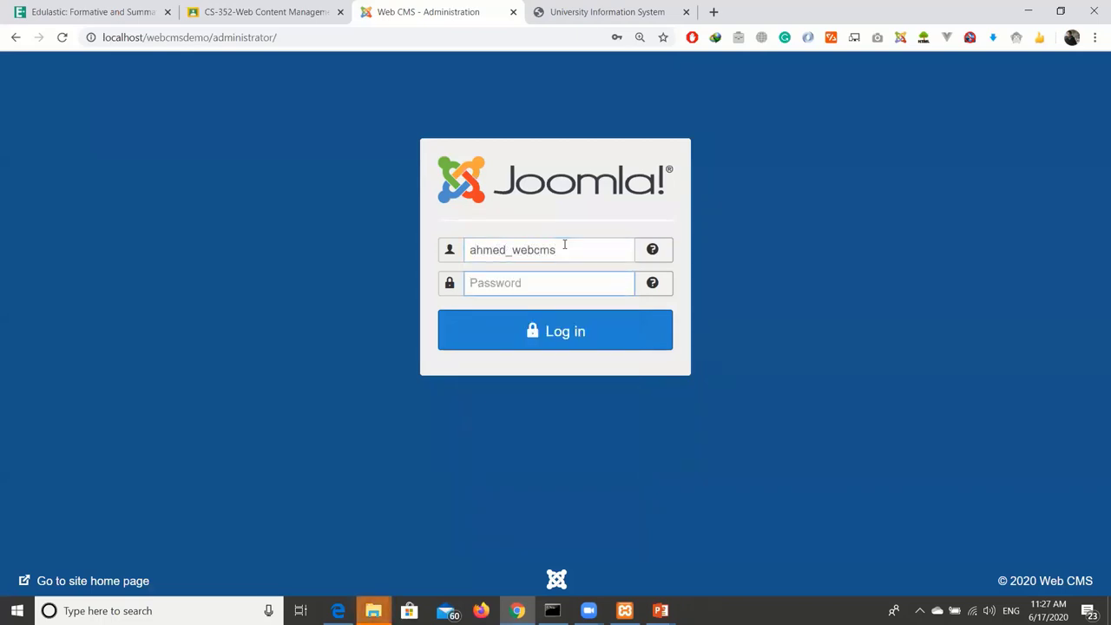
{"action": "type", "text": "*********"}
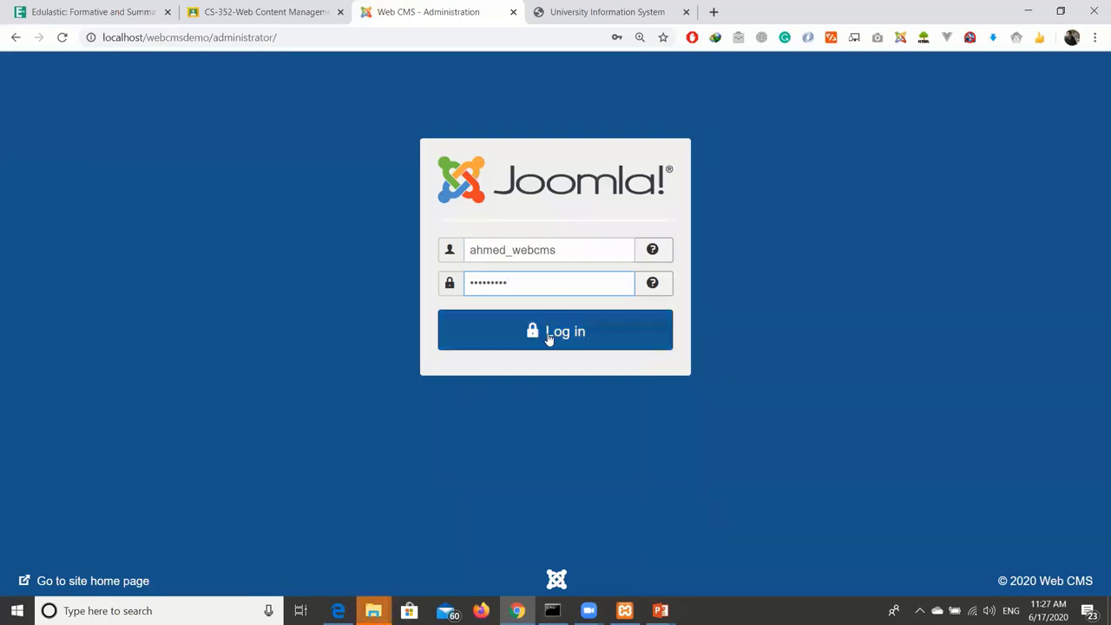
Log in to the Joomla administrator area with the entered credentials.
{"action": "left_click", "coordinate": [549, 339]}
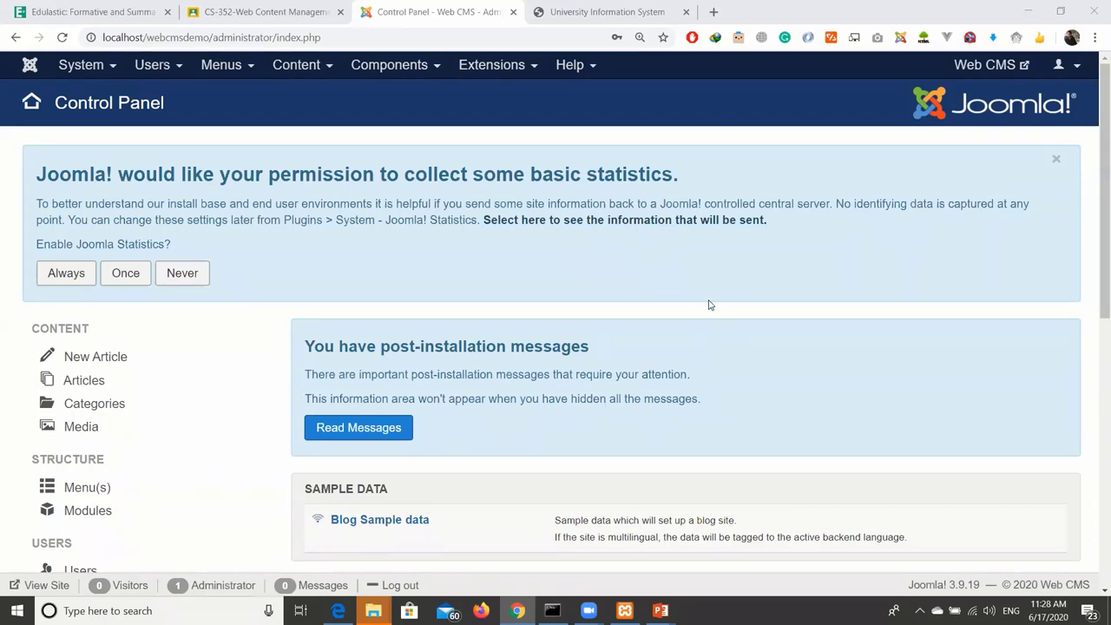
Minimize the zoom recording folder window and switch to the htdocs folder window.
{"action": "mouse_move", "coordinate": [374, 611]}
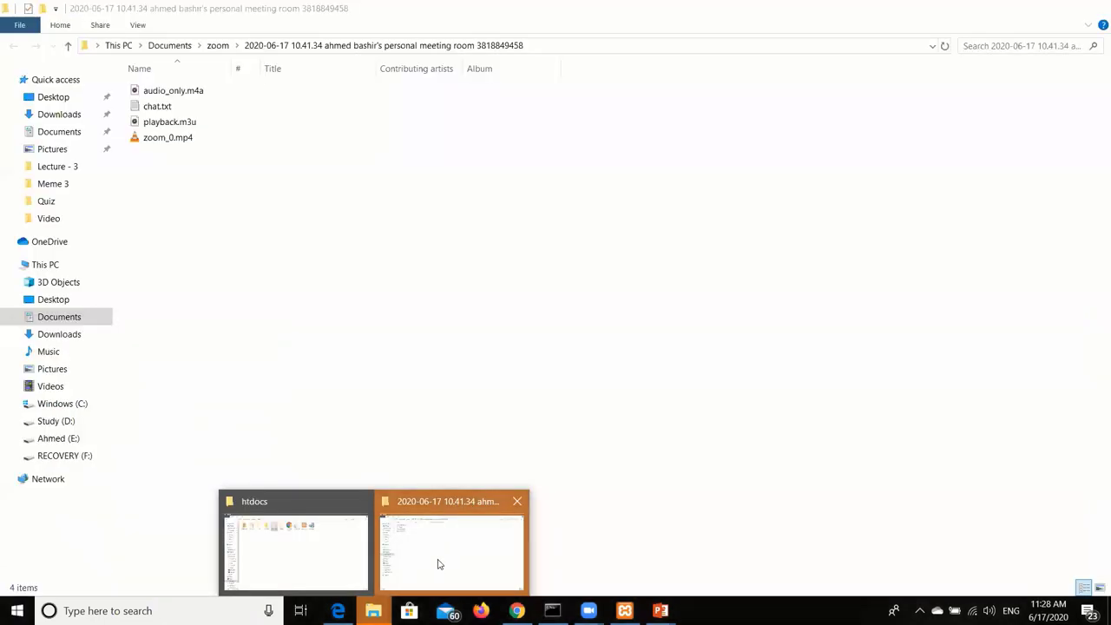
{"action": "left_click", "coordinate": [439, 563]}
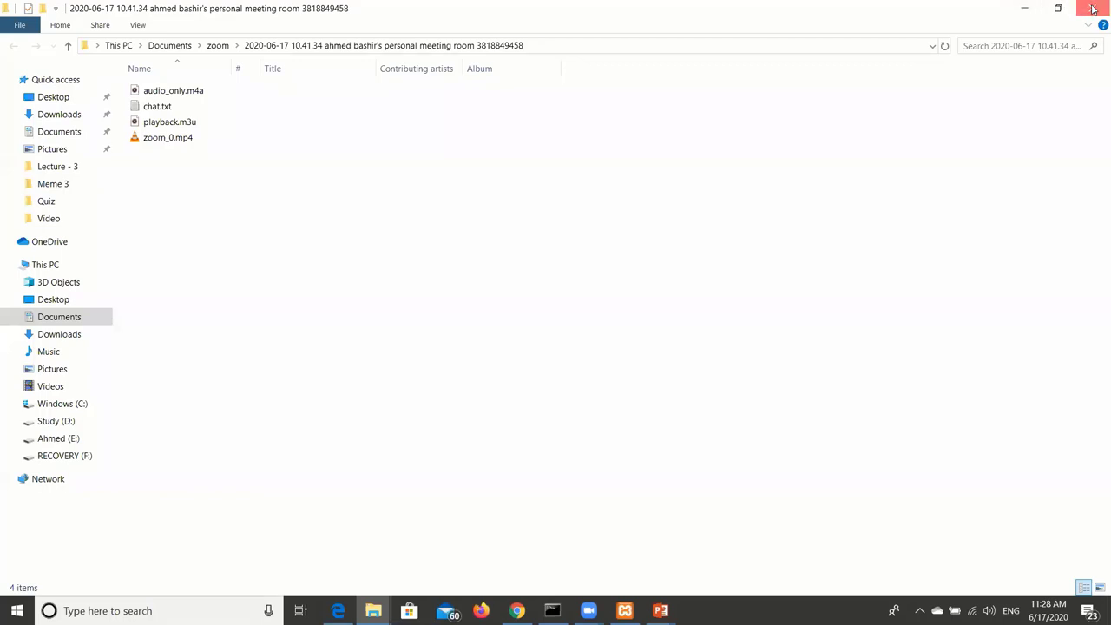
{"action": "left_click", "coordinate": [1025, 7]}
{"action": "key", "text": "alt+Tab"}
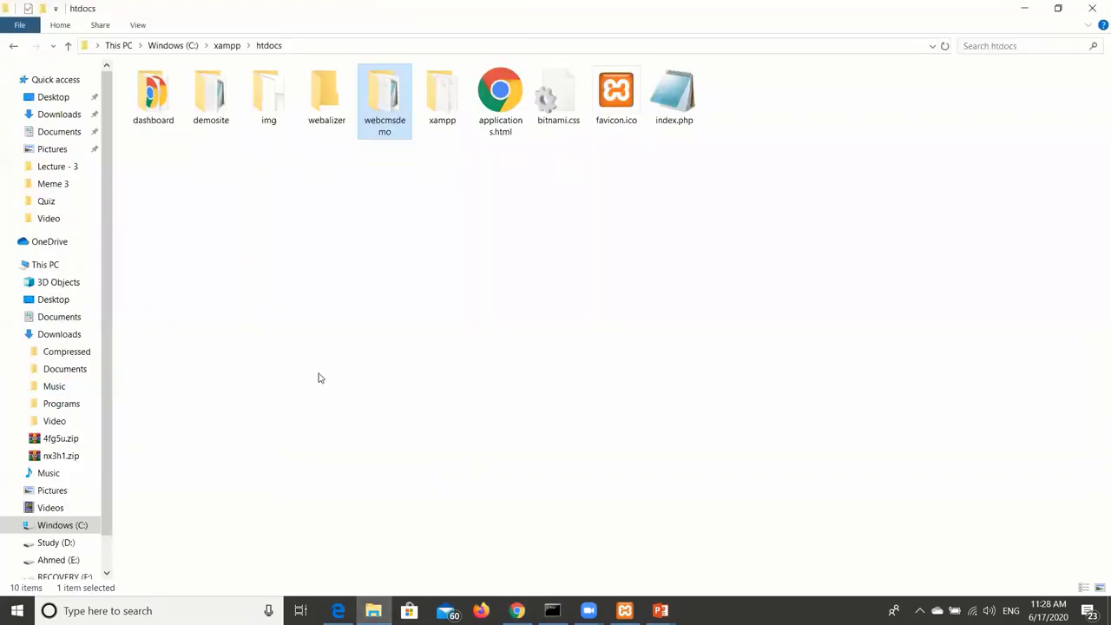
Browse Study (D:) > GIFT > Spring 2020 > CS-352 > Lectures > Lecture - 3 and open the PDF.
{"action": "left_click", "coordinate": [65, 547]}
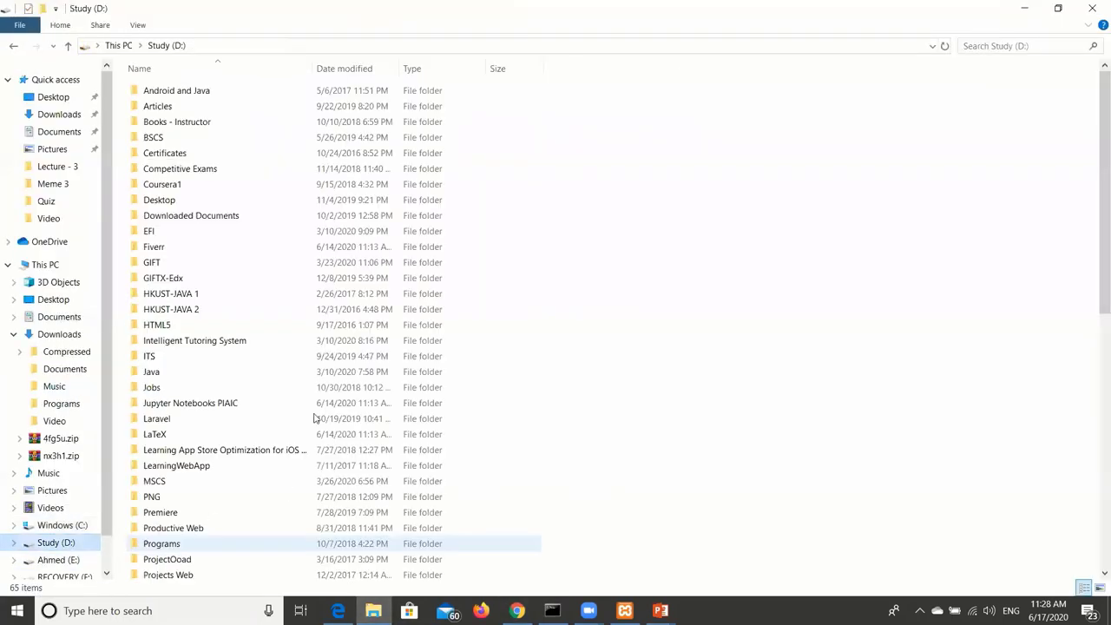
{"action": "double_click", "coordinate": [169, 264]}
{"action": "double_click", "coordinate": [194, 167]}
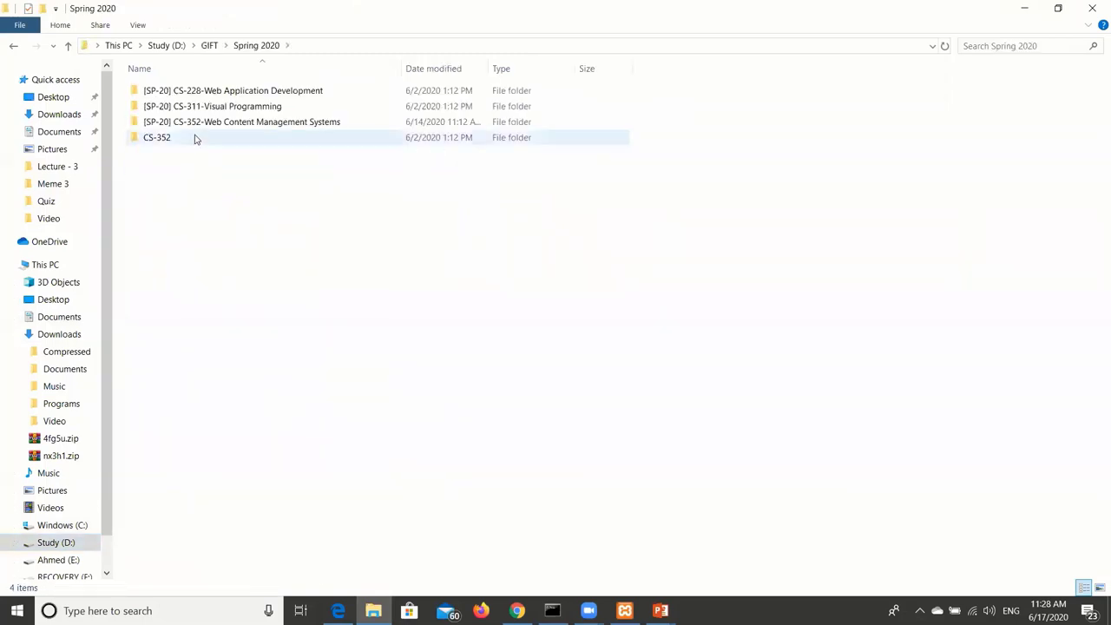
{"action": "double_click", "coordinate": [202, 122]}
{"action": "double_click", "coordinate": [200, 122]}
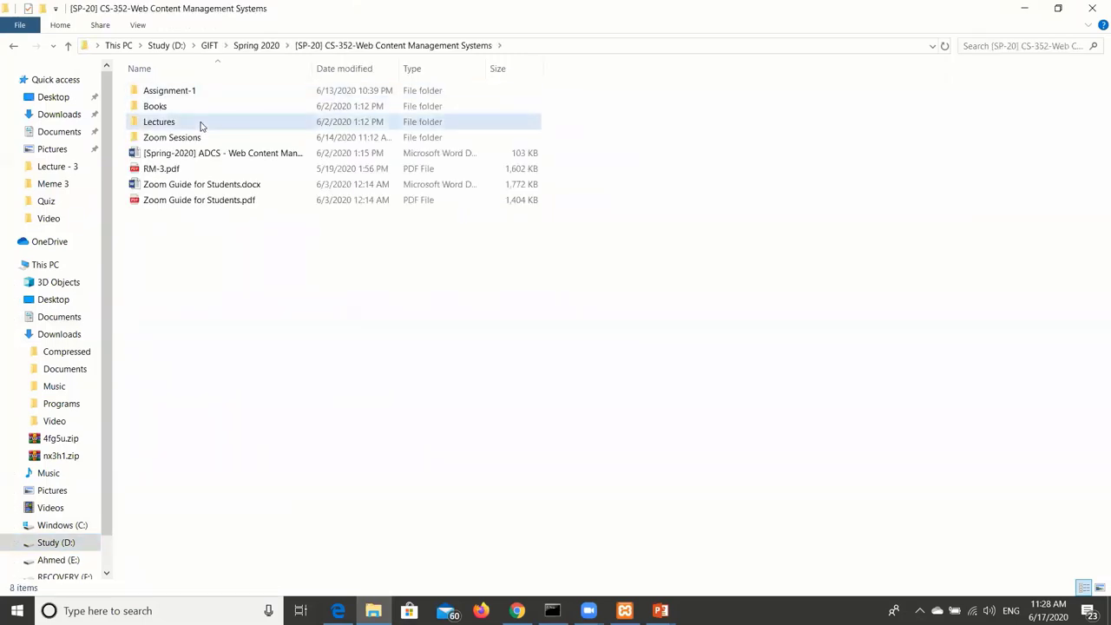
{"action": "double_click", "coordinate": [201, 125]}
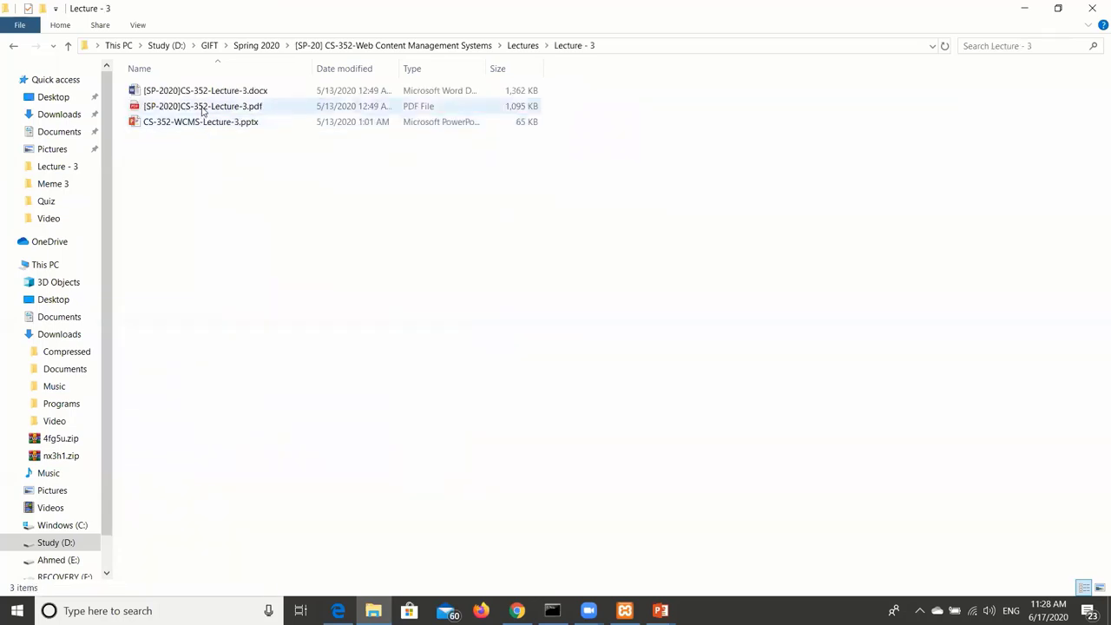
{"action": "double_click", "coordinate": [203, 106]}
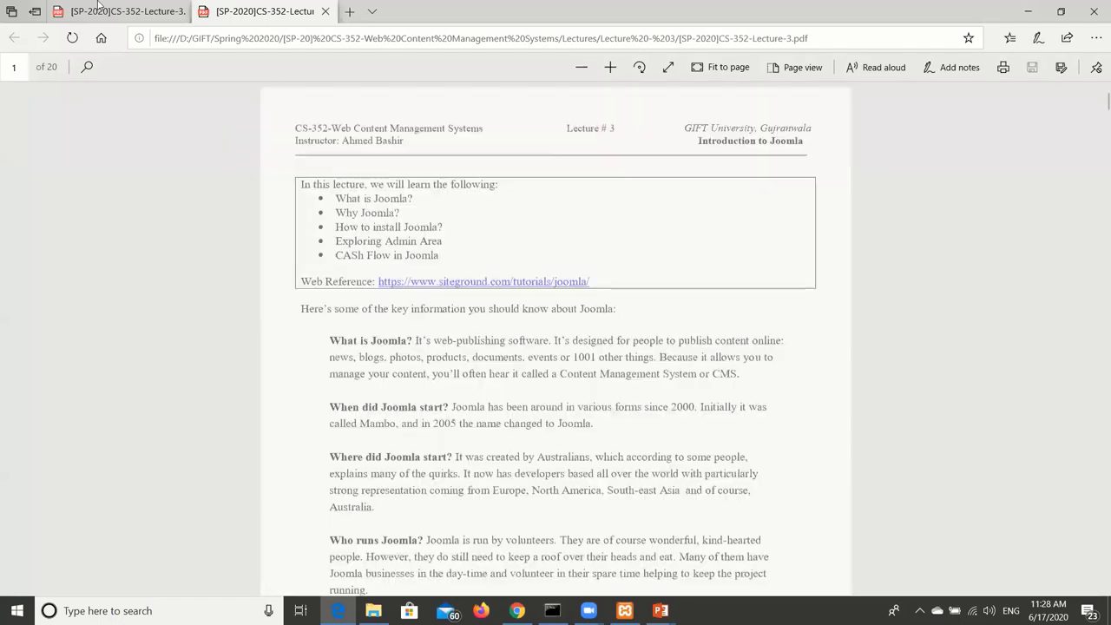
Scroll the PDF to the Administrator Area page and highlight the localhost/sitename/administrator line.
{"action": "scroll", "coordinate": [431, 286], "scroll_direction": "down", "scroll_amount": 15}
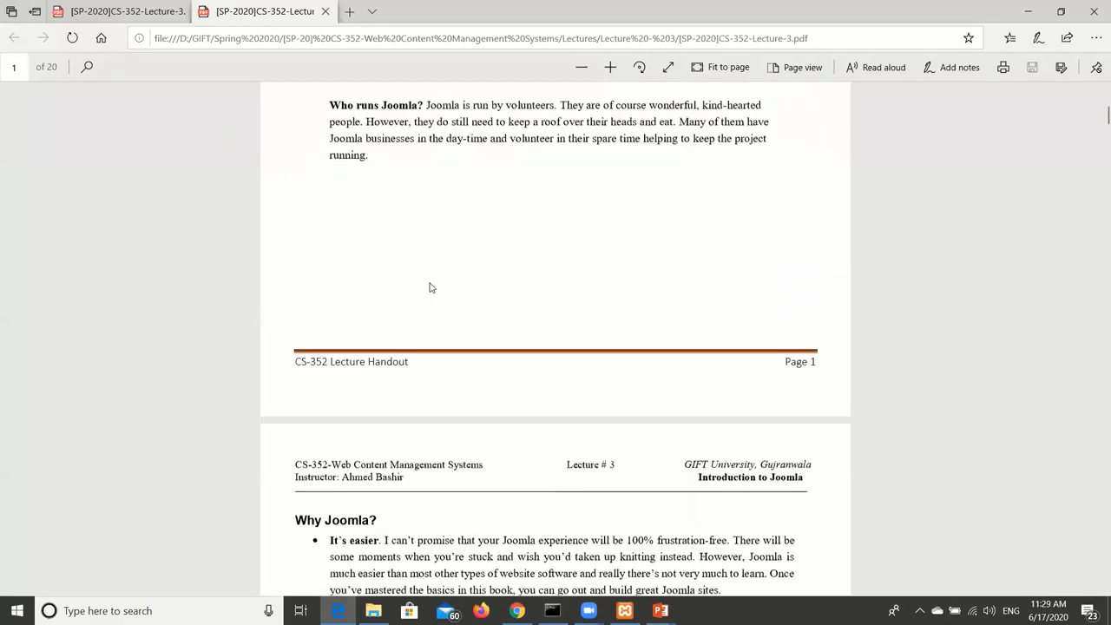
{"action": "scroll", "coordinate": [430, 287], "scroll_direction": "down", "scroll_amount": 8}
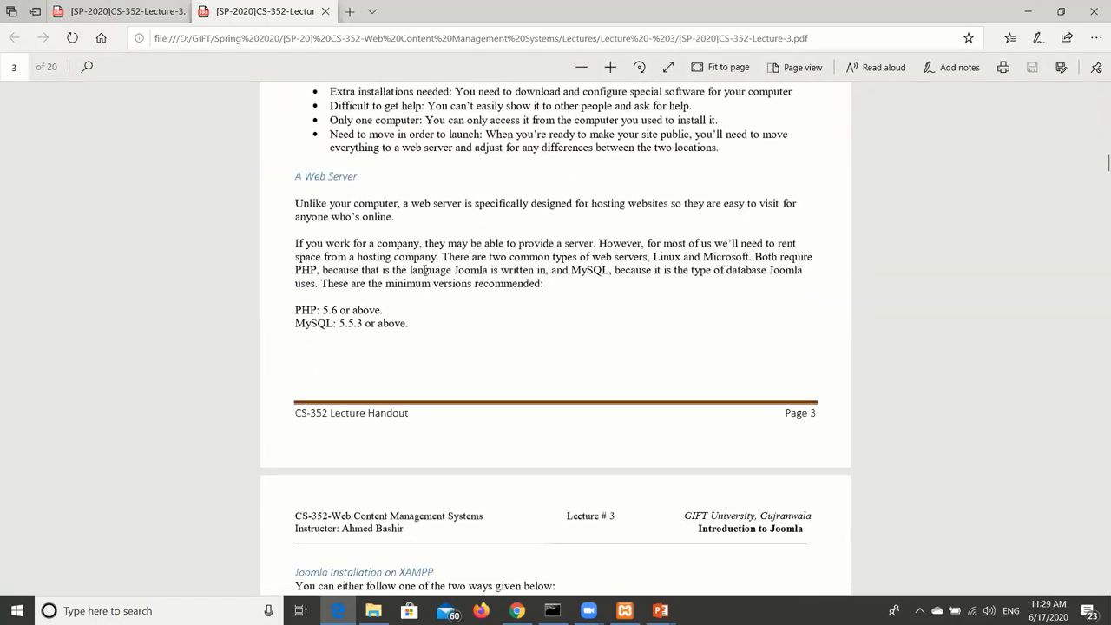
{"action": "scroll", "coordinate": [424, 272], "scroll_direction": "down", "scroll_amount": 1}
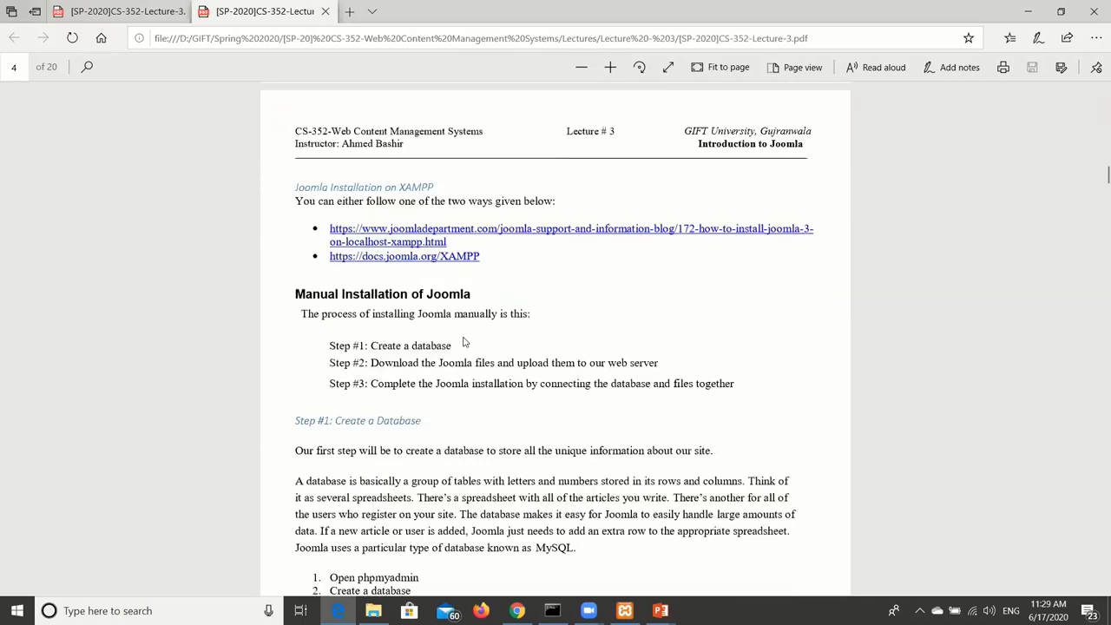
{"action": "scroll", "coordinate": [420, 335], "scroll_direction": "down", "scroll_amount": 20}
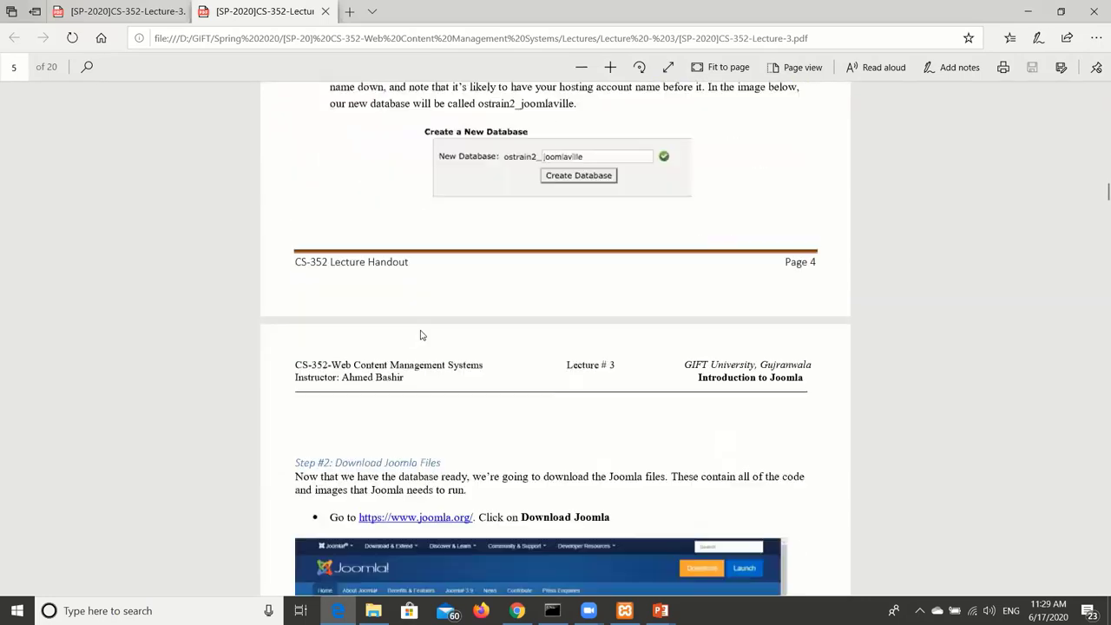
{"action": "scroll", "coordinate": [420, 335], "scroll_direction": "down", "scroll_amount": 20}
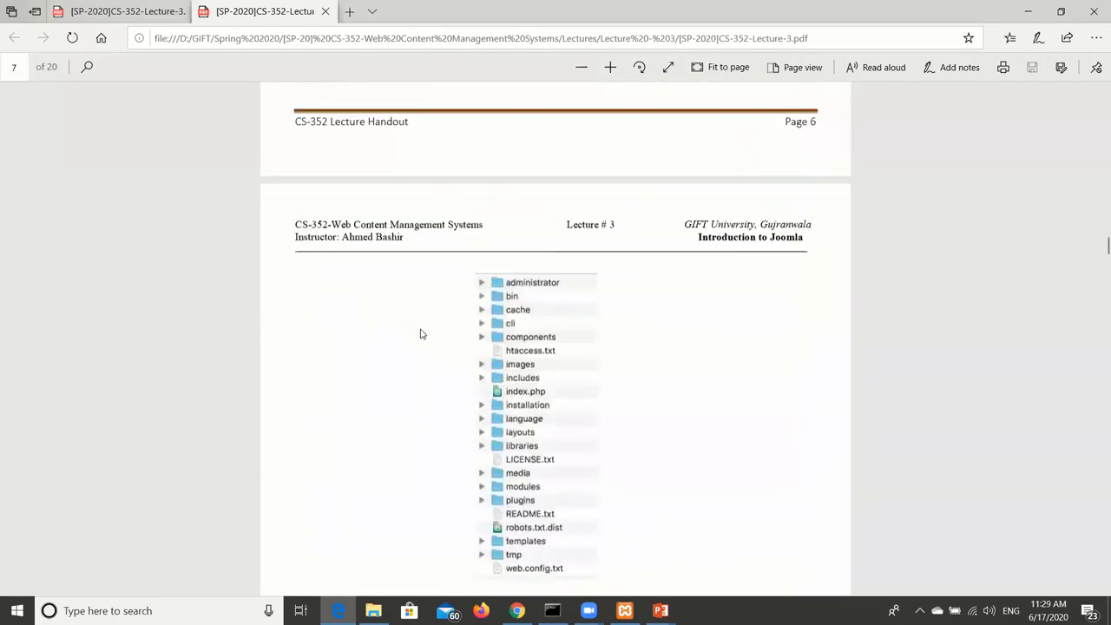
{"action": "scroll", "coordinate": [422, 330], "scroll_direction": "down", "scroll_amount": 20}
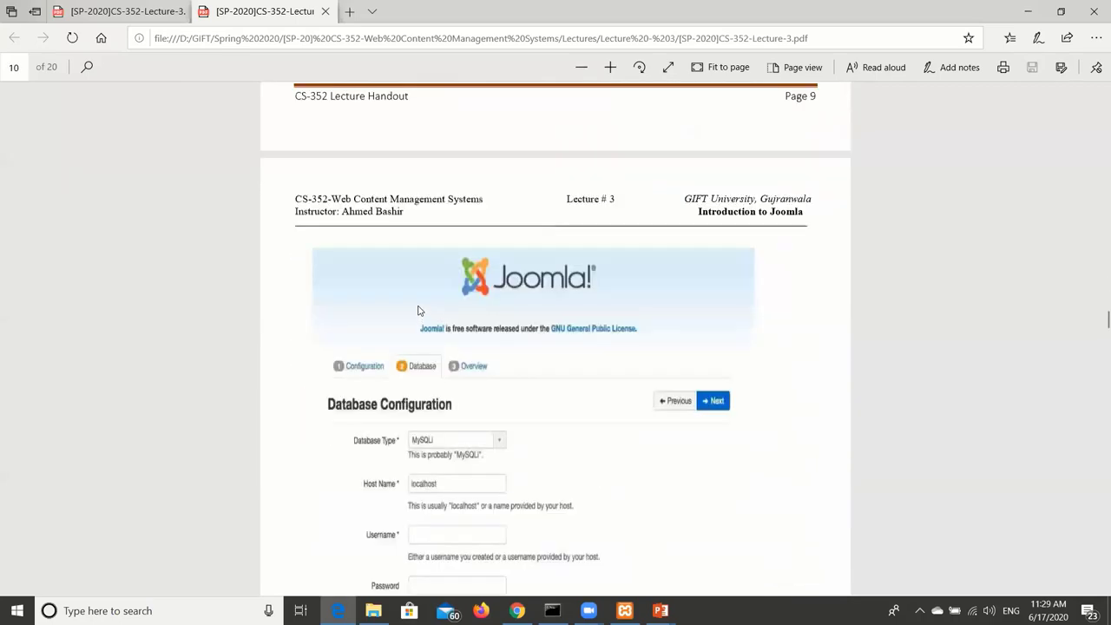
{"action": "scroll", "coordinate": [421, 306], "scroll_direction": "down", "scroll_amount": 10}
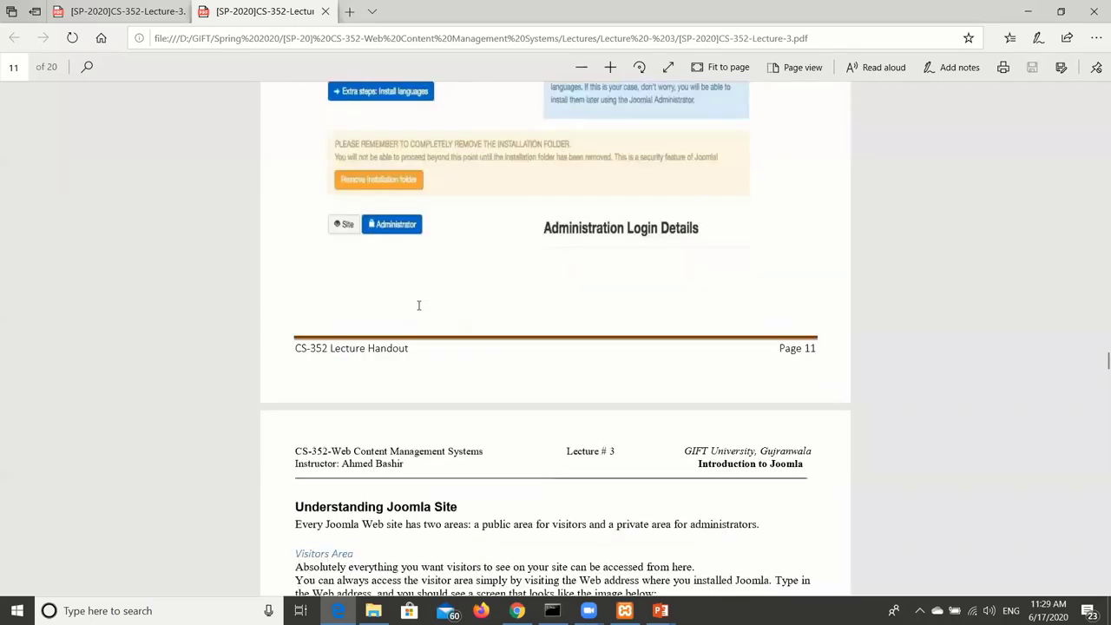
{"action": "scroll", "coordinate": [343, 263], "scroll_direction": "down", "scroll_amount": 5}
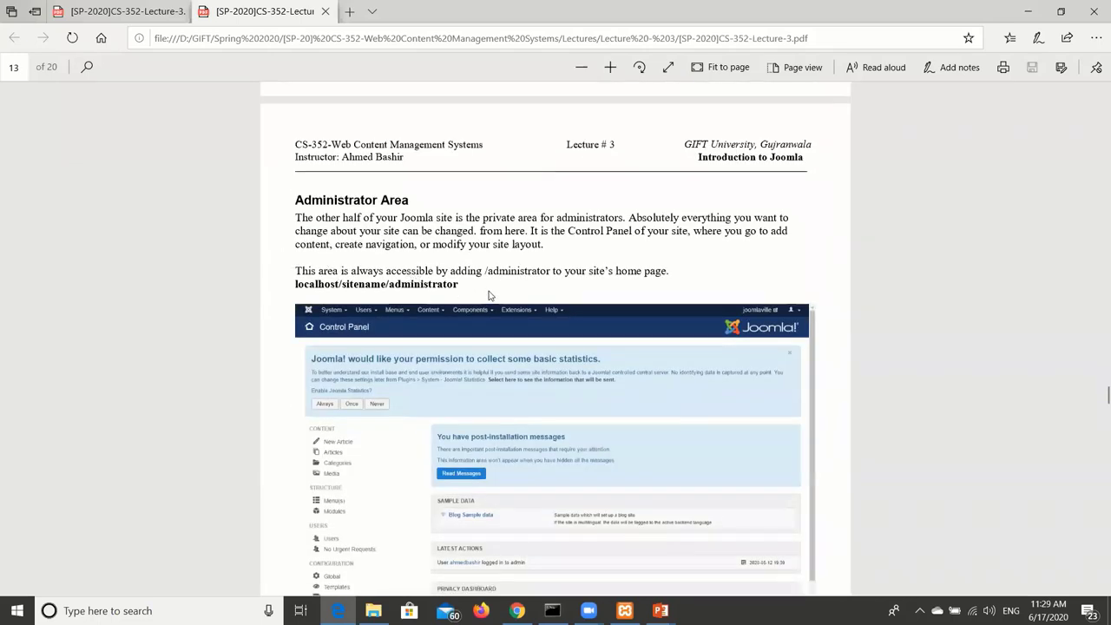
{"action": "left_click_drag", "start_coordinate": [297, 283], "coordinate": [462, 285]}
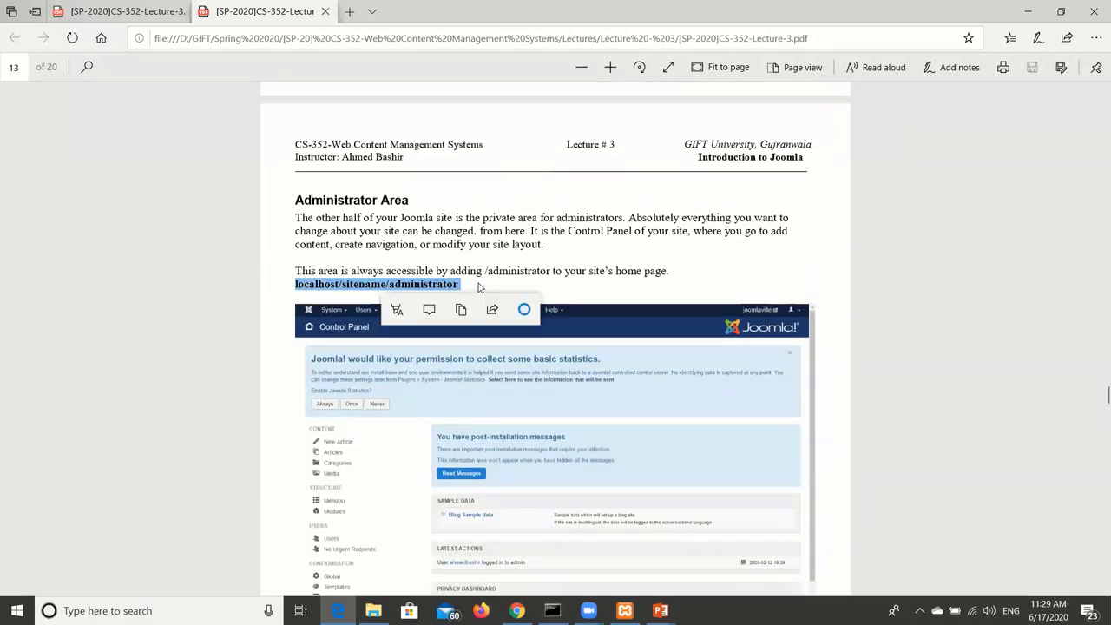
Highlight the Article Content and Structure Format headings on the Control Panel page, then return to Chrome.
{"action": "scroll", "coordinate": [473, 286], "scroll_direction": "down", "scroll_amount": 8}
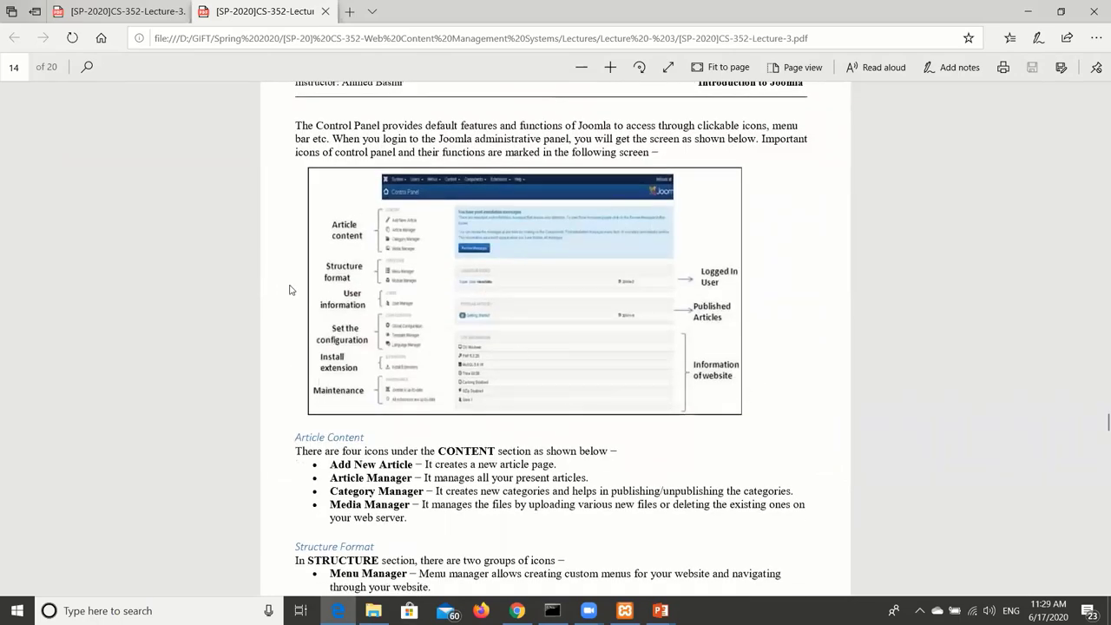
{"action": "scroll", "coordinate": [434, 197], "scroll_direction": "down", "scroll_amount": 2}
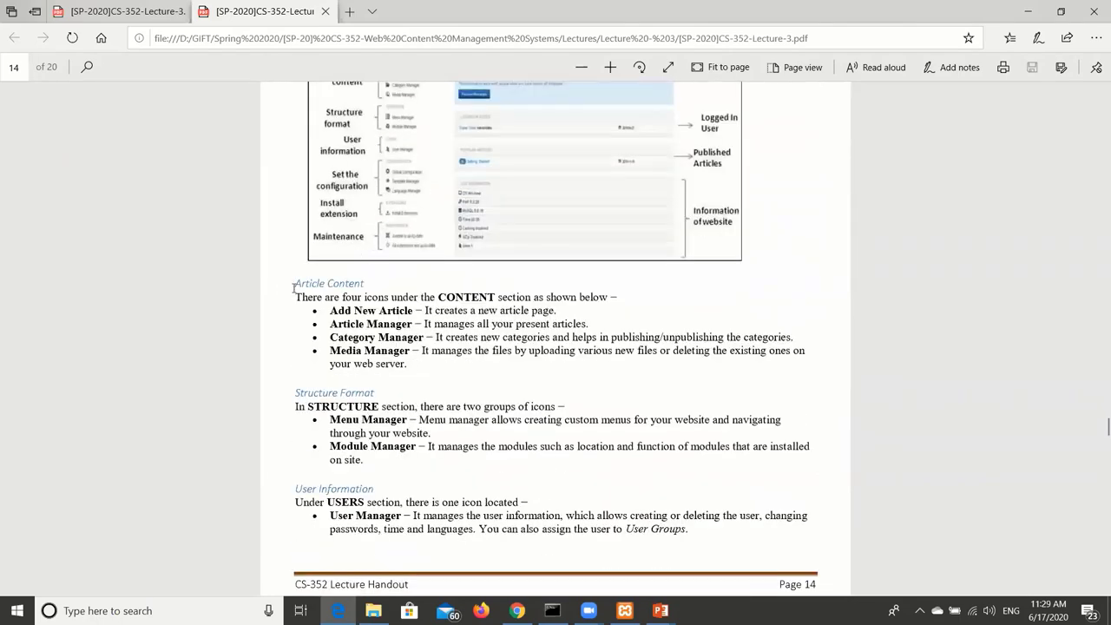
{"action": "left_click_drag", "start_coordinate": [295, 286], "coordinate": [364, 285]}
{"action": "left_click", "coordinate": [350, 380]}
{"action": "left_click_drag", "start_coordinate": [308, 393], "coordinate": [370, 393]}
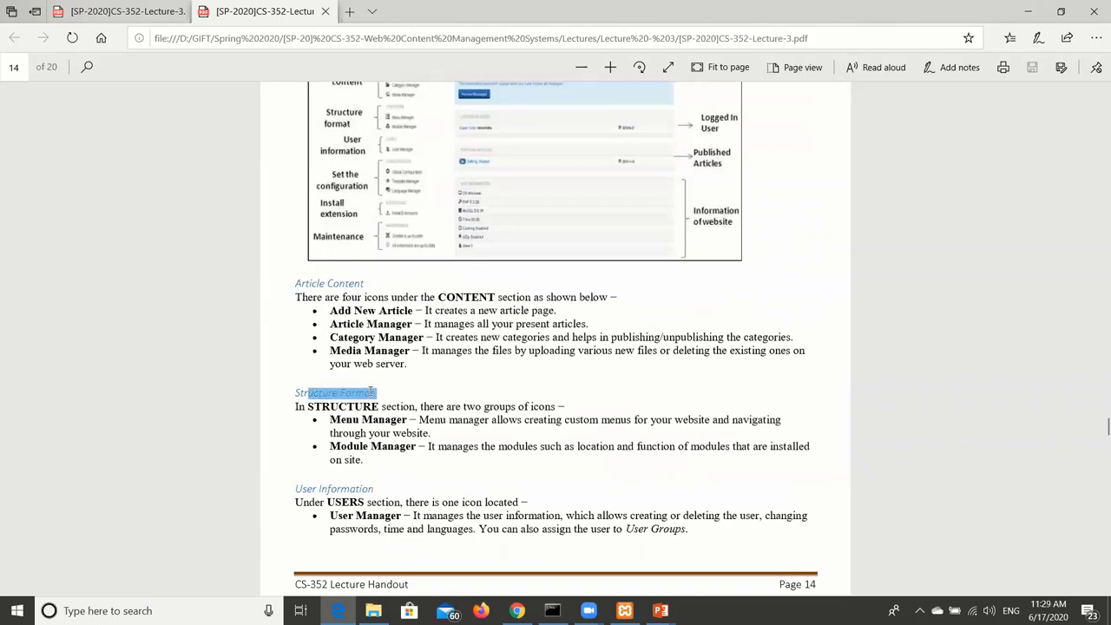
{"action": "left_click", "coordinate": [454, 338]}
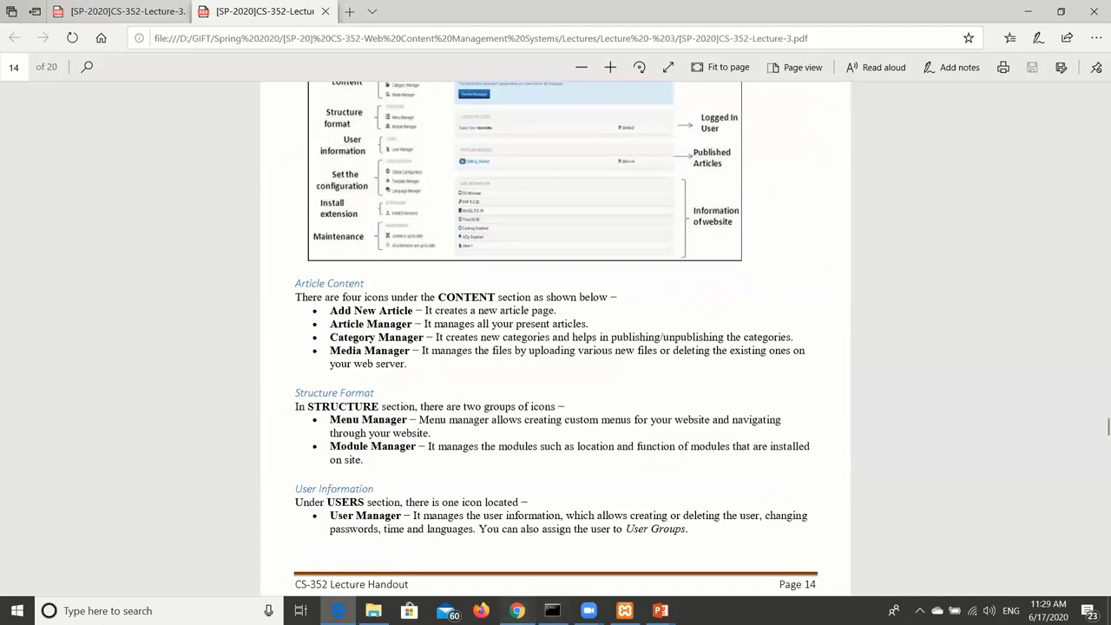
{"action": "left_click", "coordinate": [517, 611]}
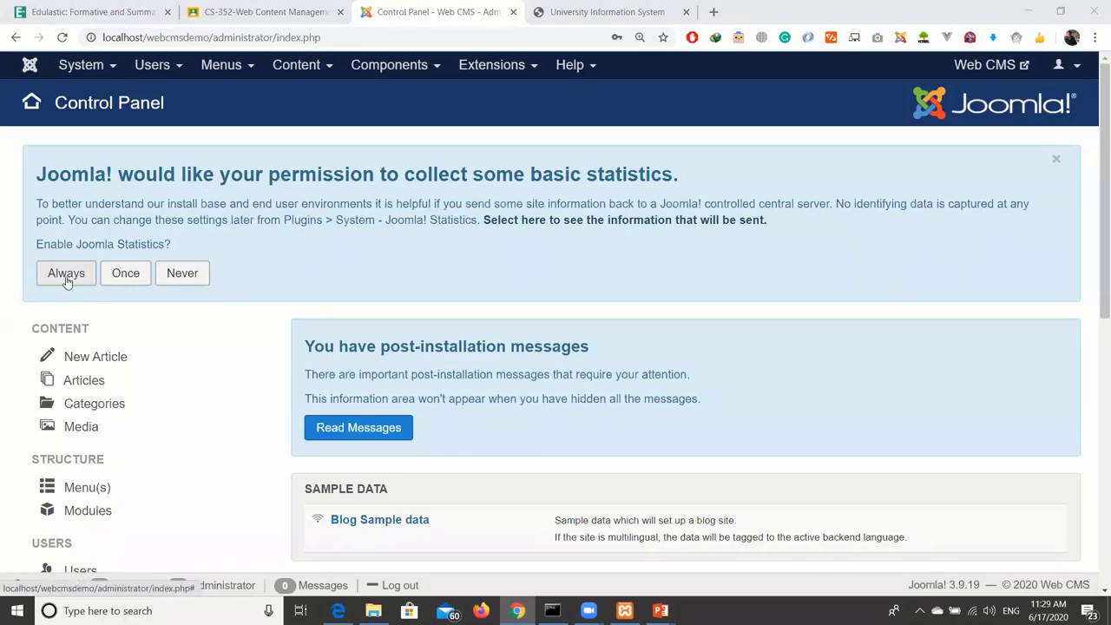
Always allow Joomla statistics to be sent, then highlight the post-installation messages heading.
{"action": "left_click", "coordinate": [66, 275]}
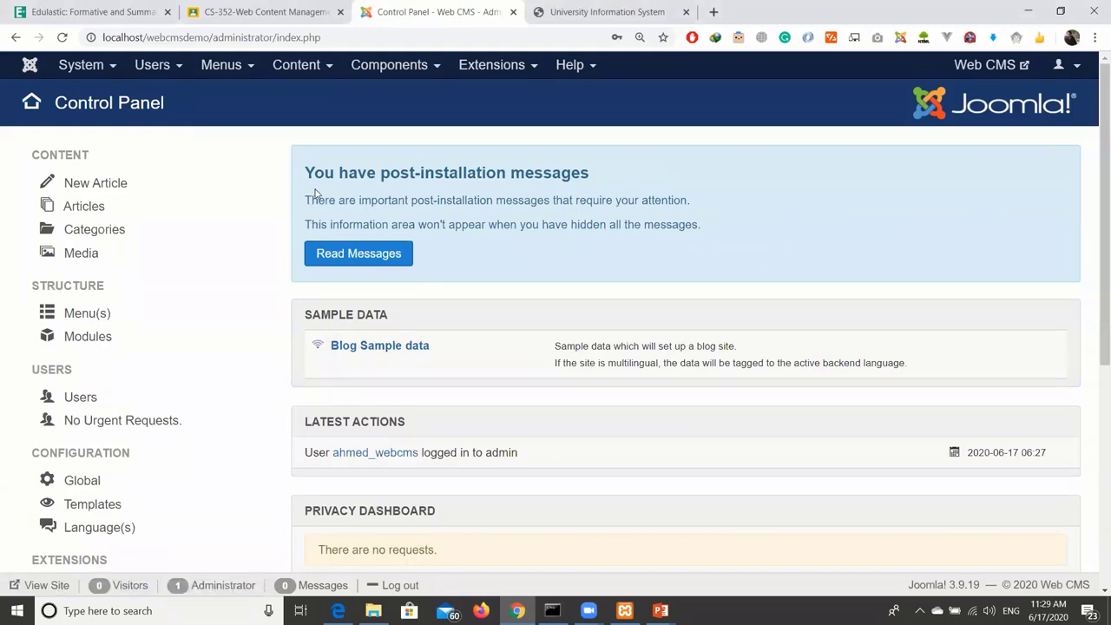
{"action": "left_click_drag", "start_coordinate": [313, 171], "coordinate": [576, 175]}
{"action": "left_click", "coordinate": [608, 176]}
Read the post-installation messages, highlighting the Increased Management heading.
{"action": "left_click", "coordinate": [392, 254]}
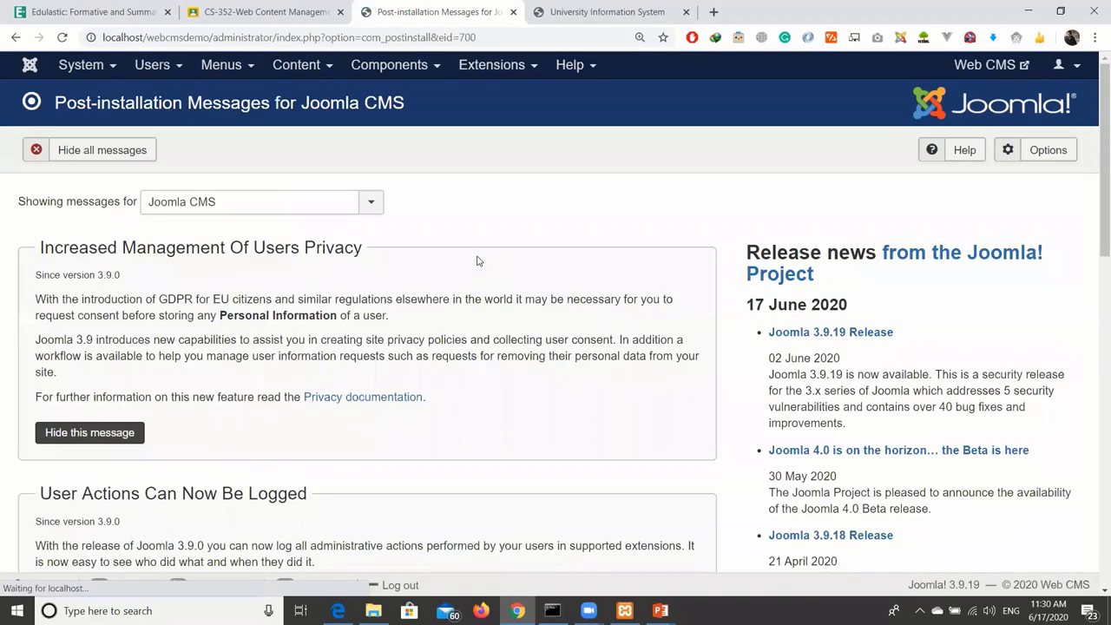
{"action": "scroll", "coordinate": [576, 266], "scroll_direction": "down", "scroll_amount": 2}
{"action": "scroll", "coordinate": [645, 280], "scroll_direction": "up", "scroll_amount": 1}
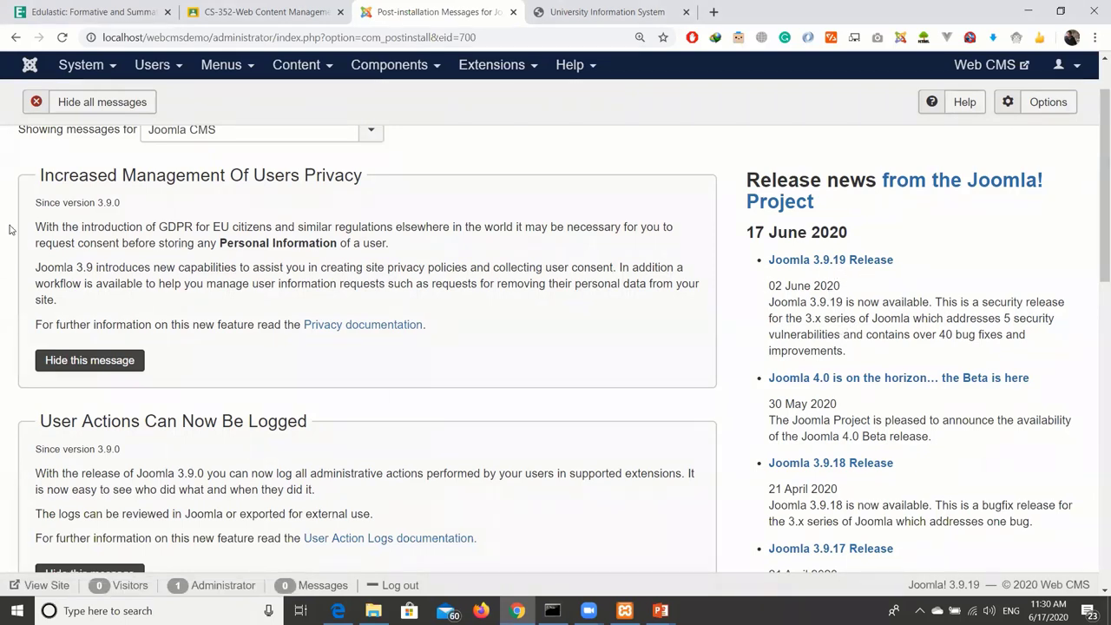
{"action": "left_click_drag", "start_coordinate": [45, 175], "coordinate": [231, 184]}
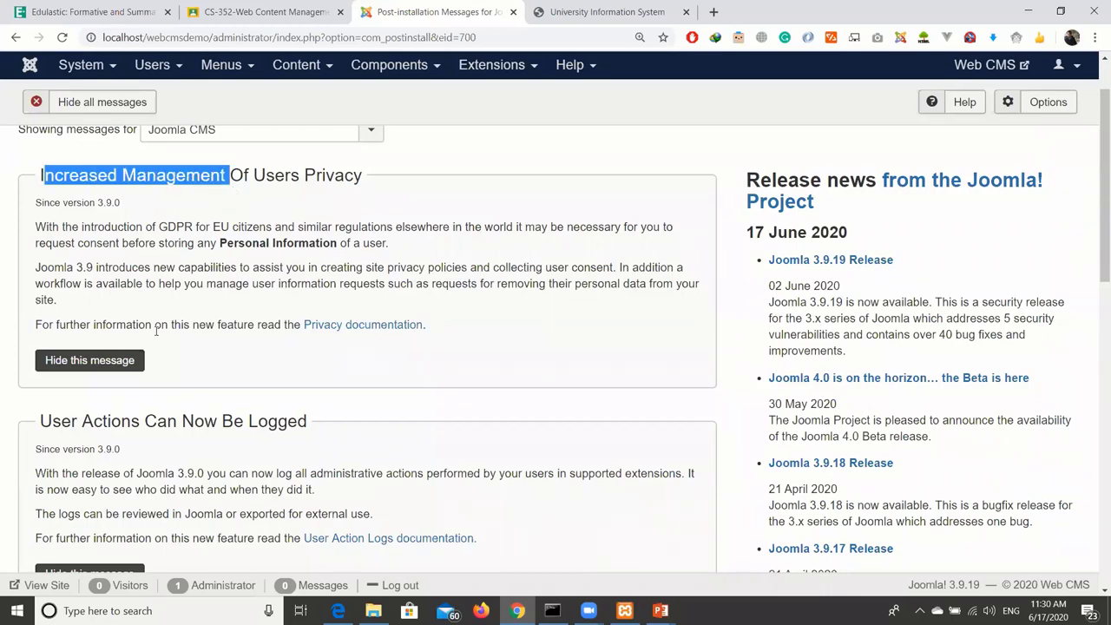
{"action": "left_click_drag", "start_coordinate": [114, 423], "coordinate": [223, 423]}
{"action": "scroll", "coordinate": [352, 360], "scroll_direction": "up", "scroll_amount": 2}
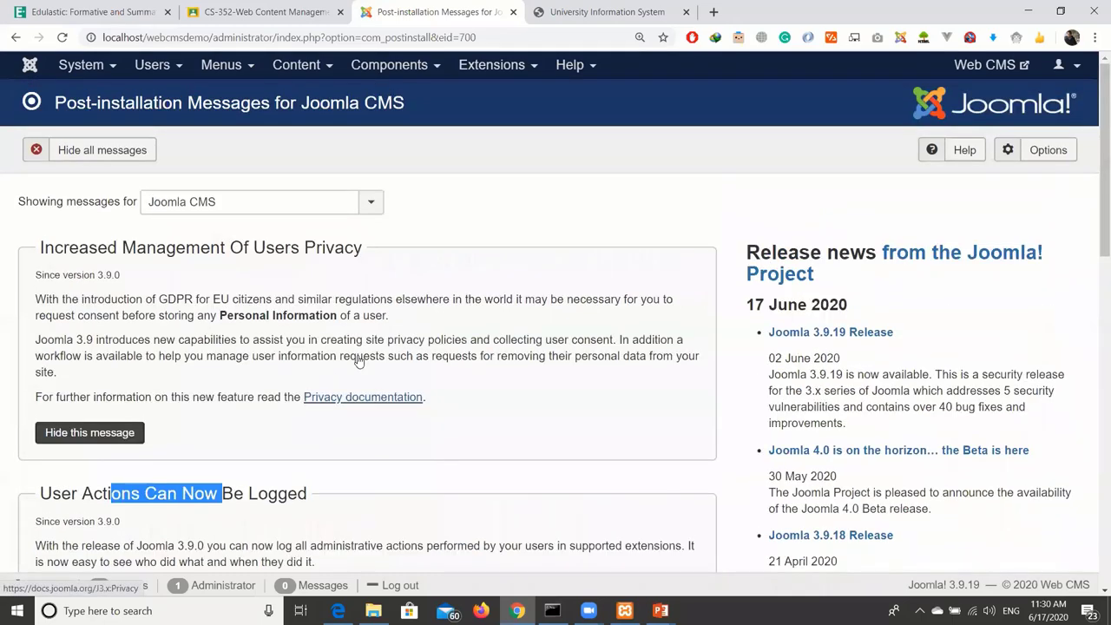
Reopen the post-installation messages from the Control Panel and hide them all.
{"action": "left_click", "coordinate": [32, 68]}
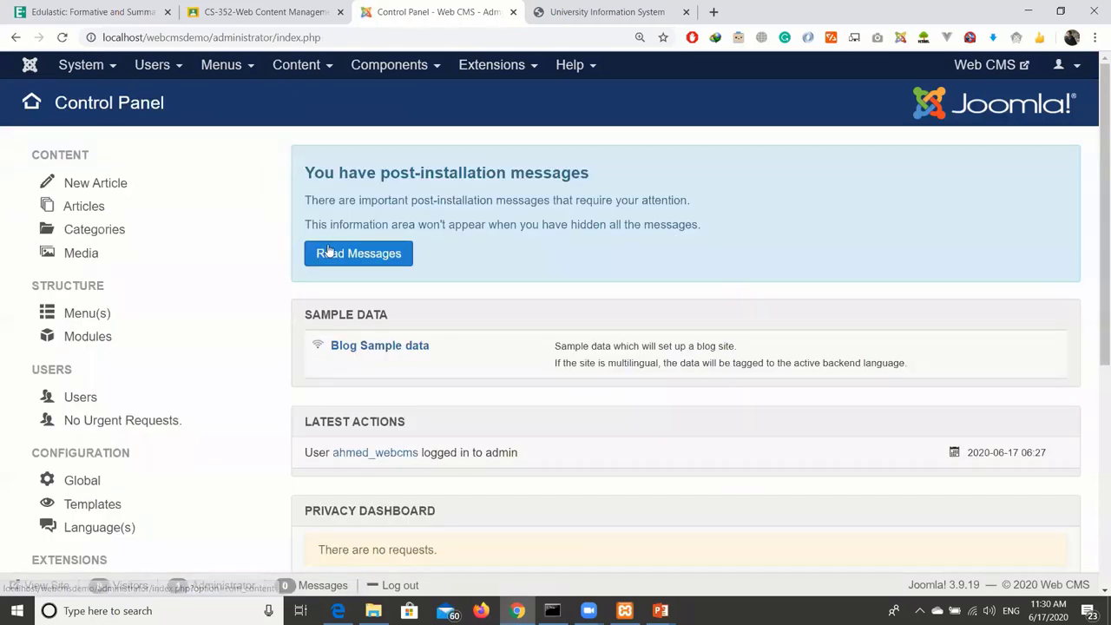
{"action": "left_click", "coordinate": [328, 255]}
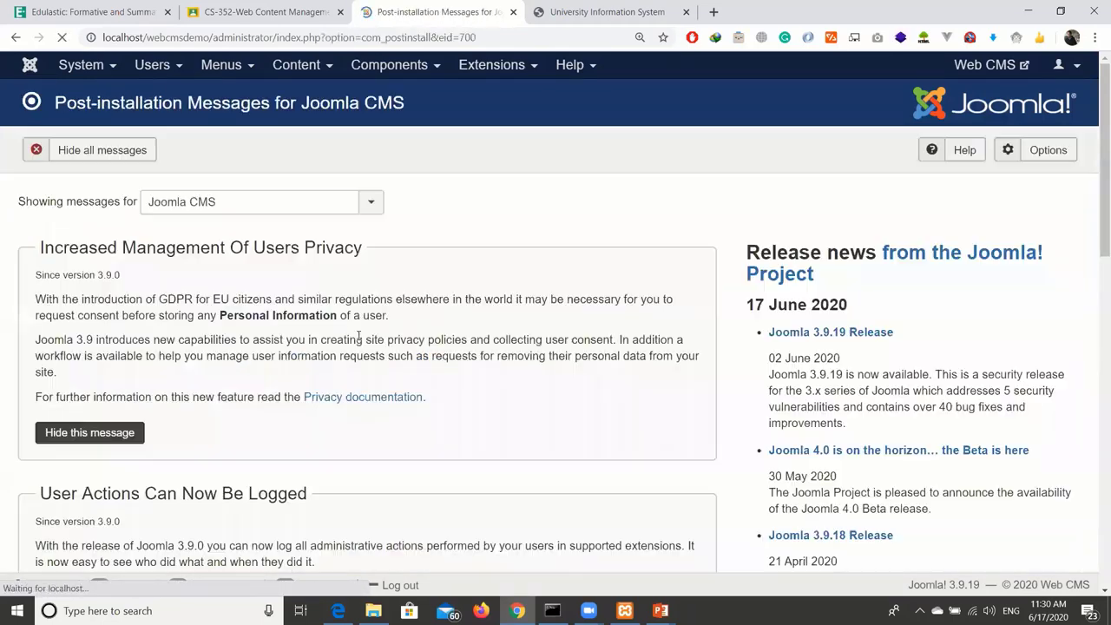
{"action": "left_click", "coordinate": [83, 151]}
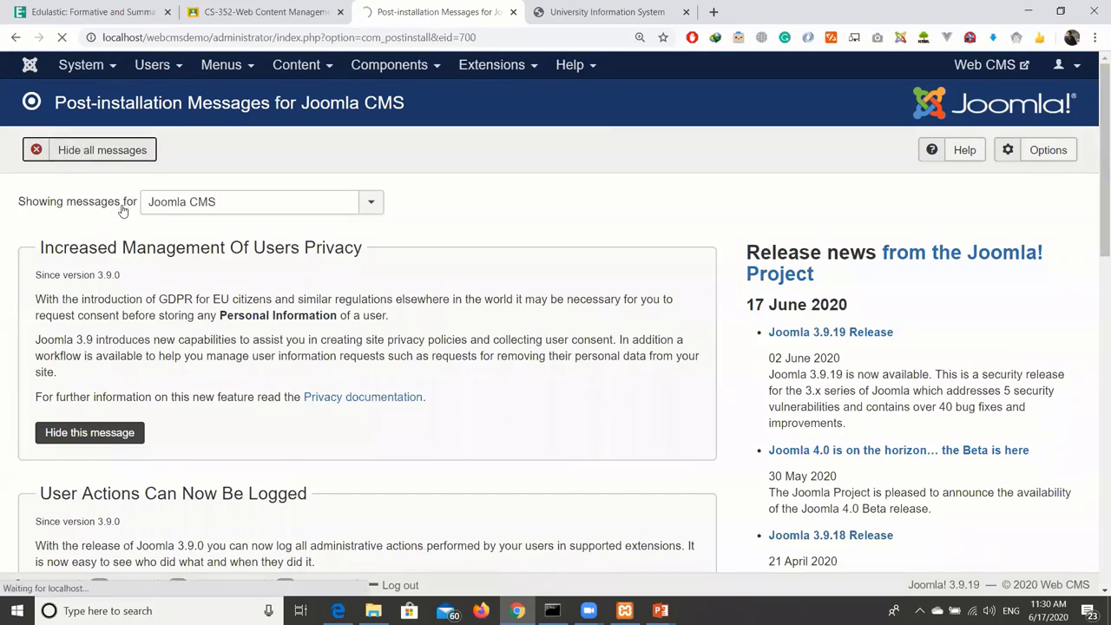
Go back to the Control Panel via the Joomla logo and zoom the page out with Ctrl+minus.
{"action": "left_click", "coordinate": [29, 66]}
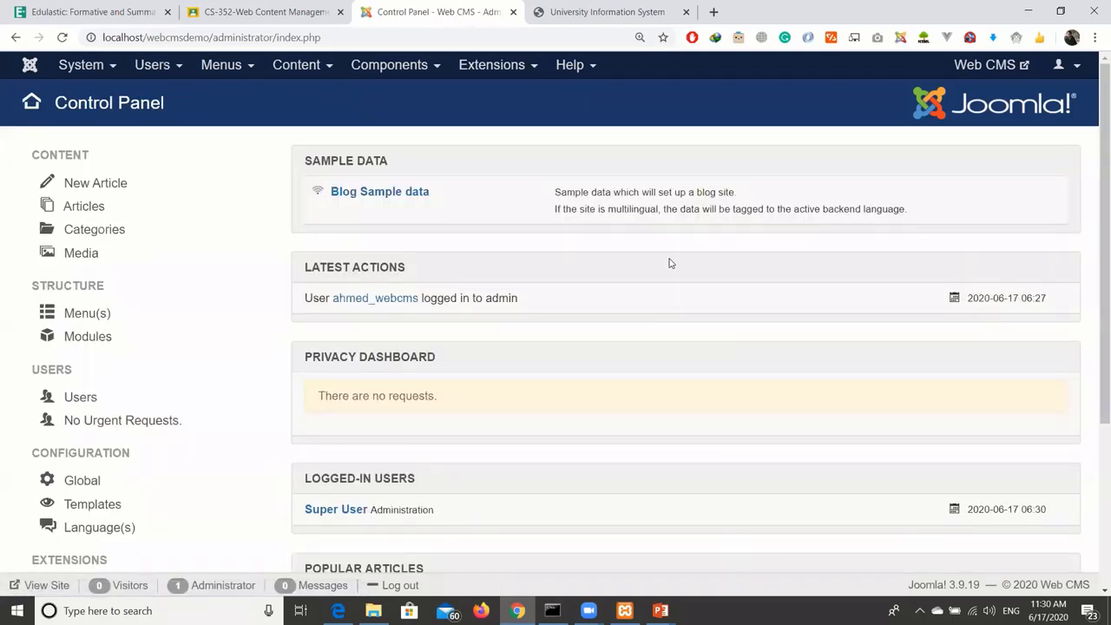
{"action": "key", "text": "ctrl+minus"}
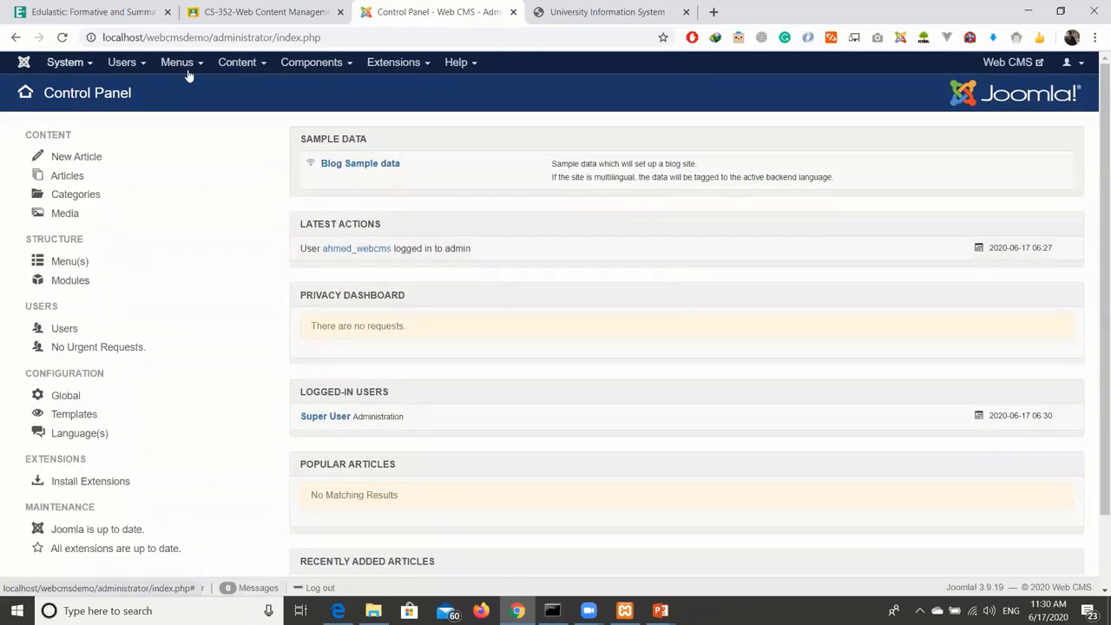
{"action": "left_click", "coordinate": [65, 213]}
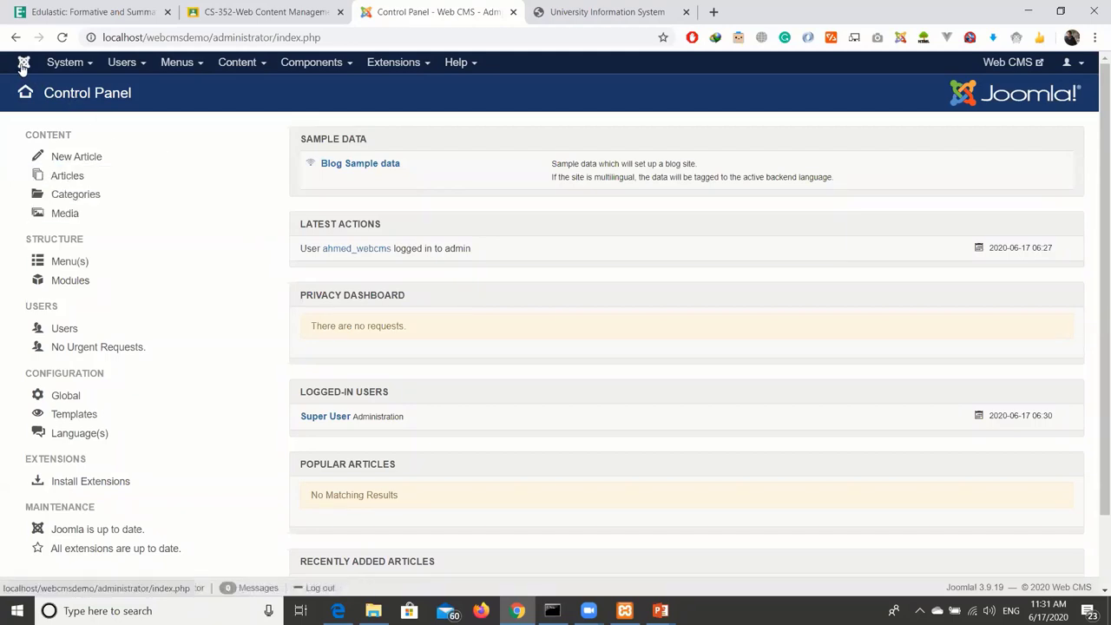
Set the Control Panel page zoom to 150% and reload it via the Joomla logo.
{"action": "key", "text": "ctrl+plus"}
{"action": "key", "text": "ctrl+plus"}
{"action": "key", "text": "ctrl+plus"}
{"action": "key", "text": "ctrl+plus"}
{"action": "key", "text": "ctrl+plus"}
{"action": "key", "text": "ctrl+plus"}
{"action": "key", "text": "ctrl+plus"}
{"action": "key", "text": "ctrl+plus"}
{"action": "key", "text": "ctrl+plus"}
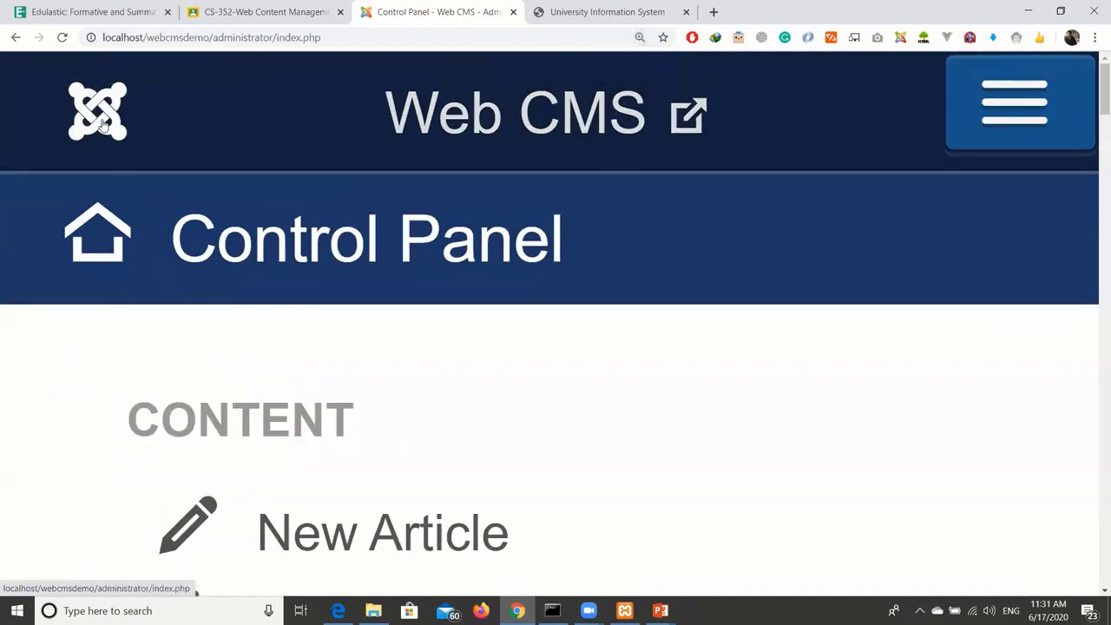
{"action": "key", "text": "ctrl+minus"}
{"action": "key", "text": "ctrl+minus"}
{"action": "key", "text": "ctrl+minus"}
{"action": "key", "text": "ctrl+minus"}
{"action": "key", "text": "ctrl+minus"}
{"action": "key", "text": "ctrl+minus"}
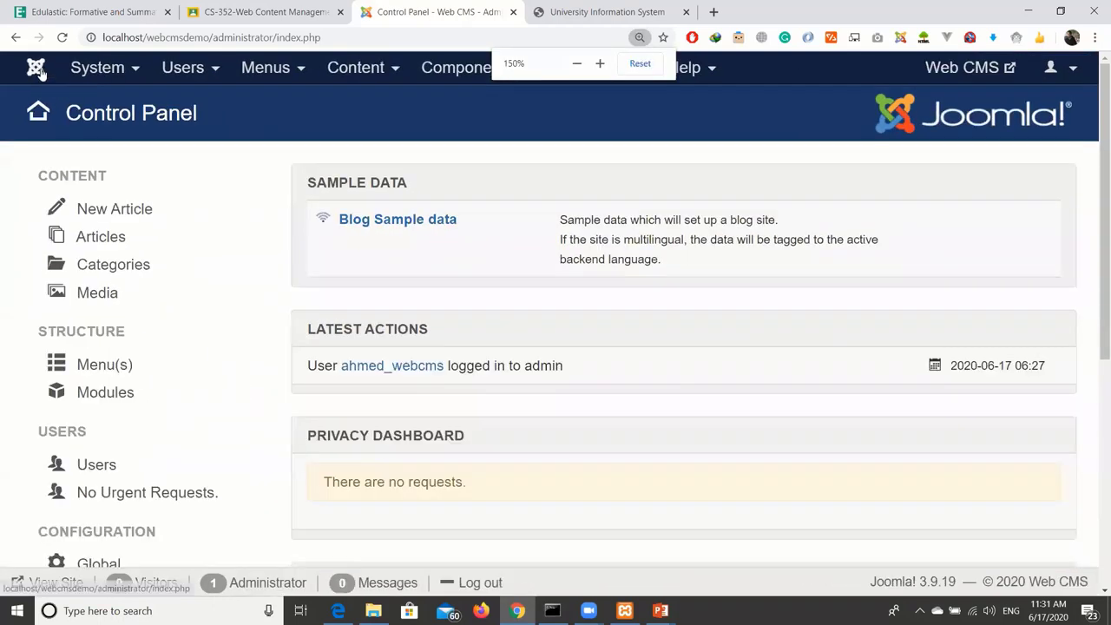
{"action": "left_click", "coordinate": [36, 70]}
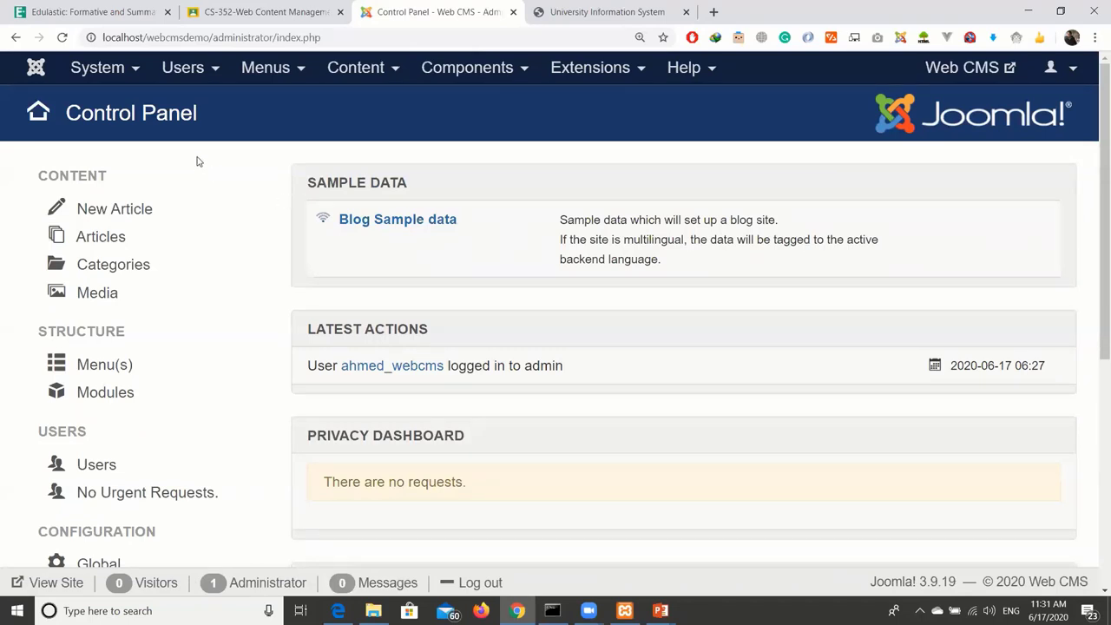
Browse the System and Menus dropdowns in the top bar, then reset page zoom to 100%.
{"action": "left_click", "coordinate": [135, 72]}
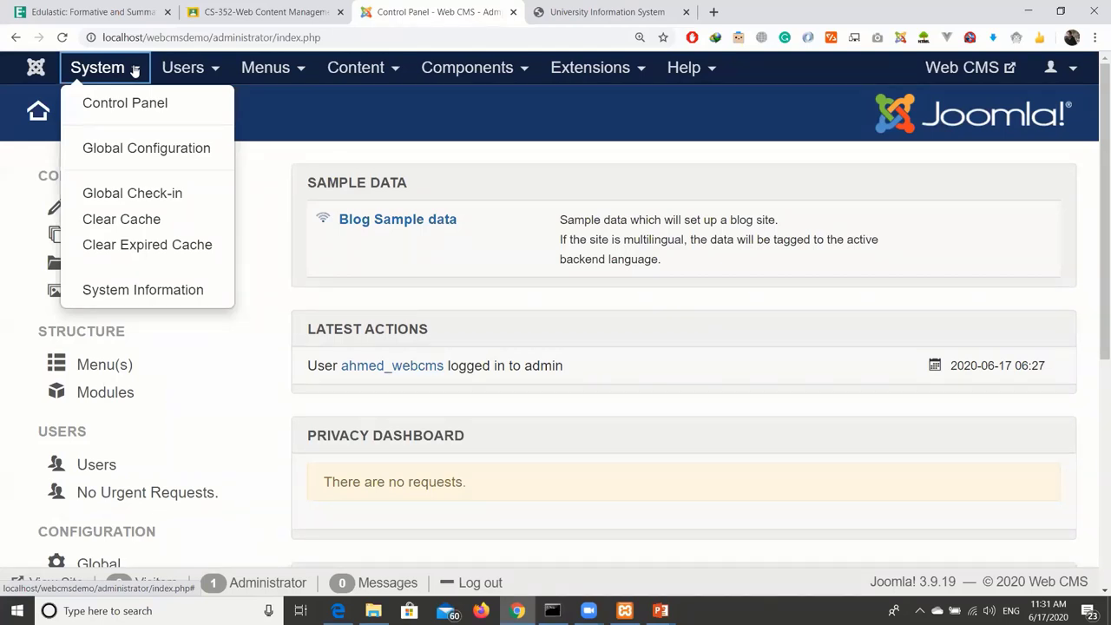
{"action": "key", "text": "Right"}
{"action": "key", "text": "Right"}
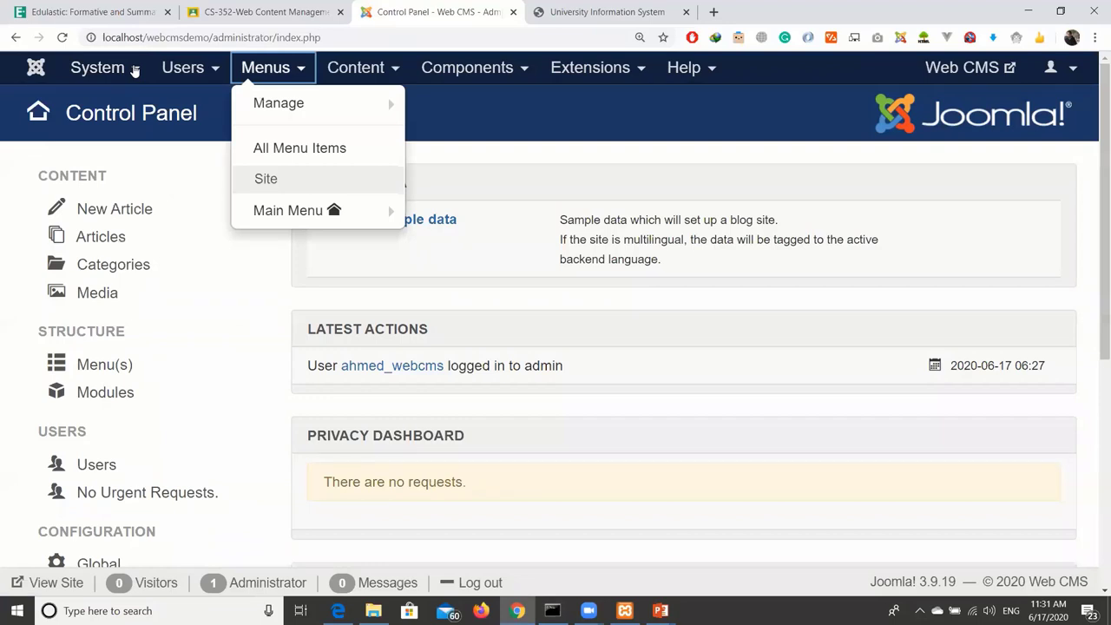
{"action": "left_click", "coordinate": [135, 71]}
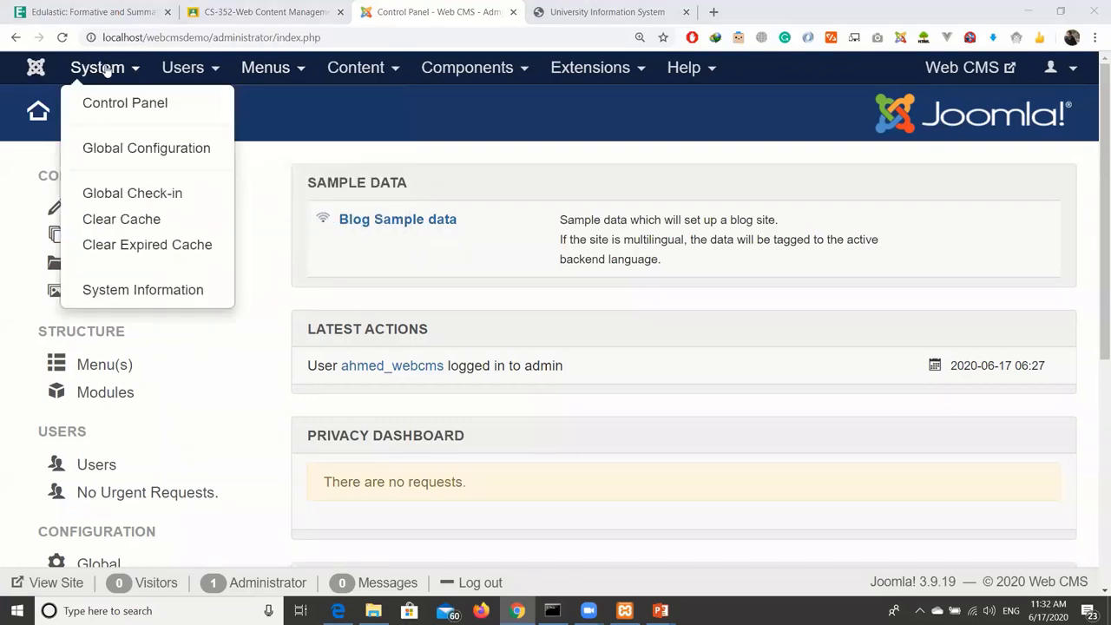
{"action": "left_click", "coordinate": [266, 68]}
{"action": "mouse_move", "coordinate": [232, 137]}
{"action": "left_click", "coordinate": [139, 149]}
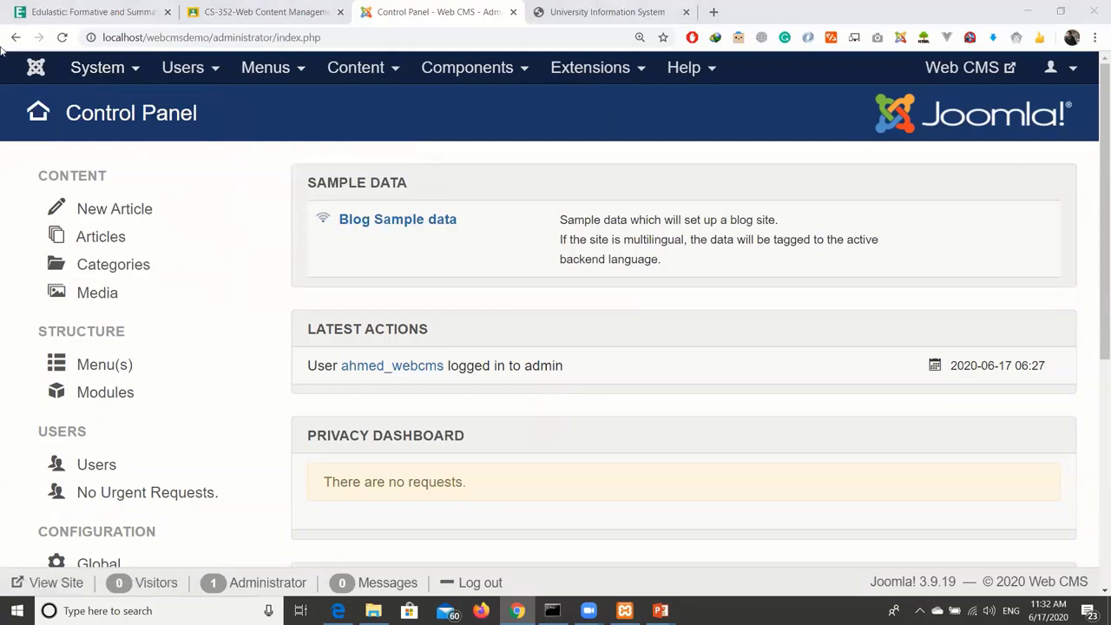
{"action": "left_click", "coordinate": [136, 68]}
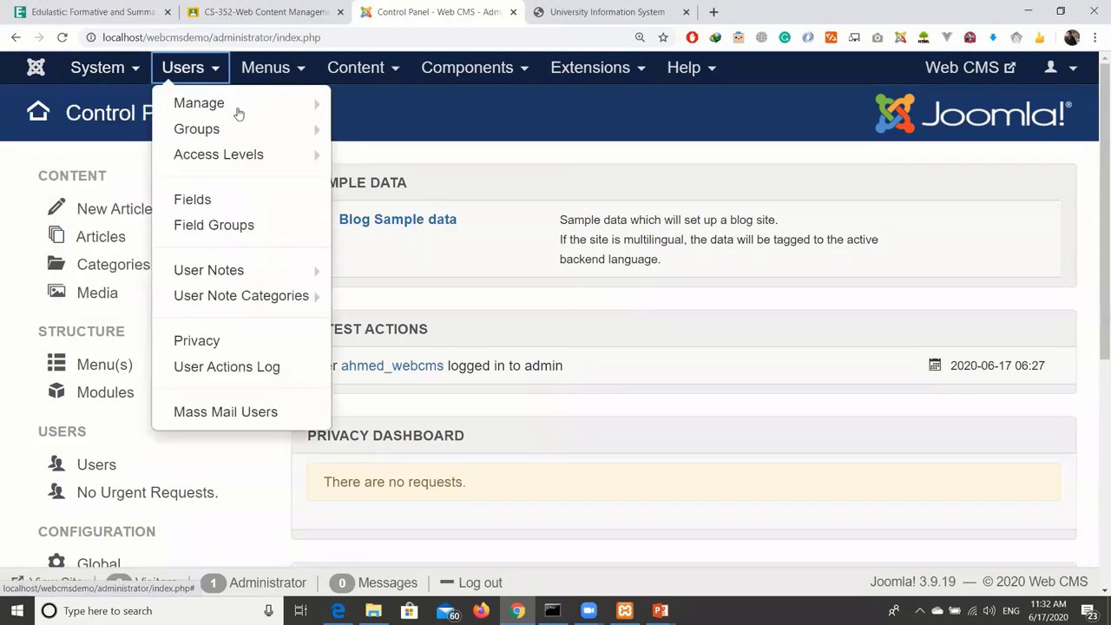
{"action": "left_click", "coordinate": [77, 155]}
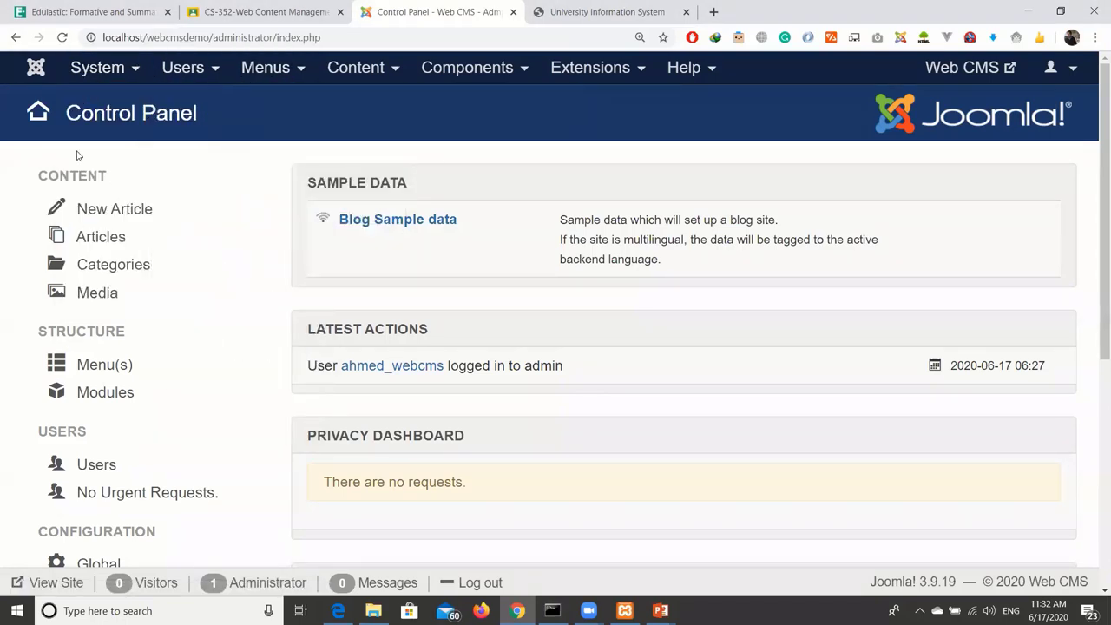
{"action": "key", "text": "ctrl+0"}
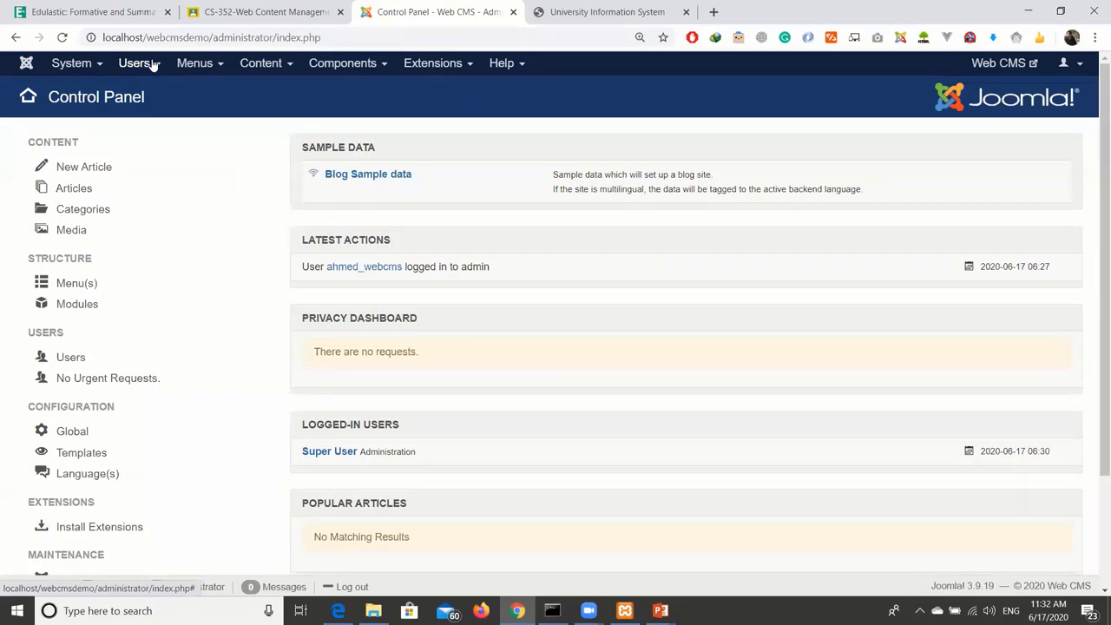
{"action": "left_click", "coordinate": [153, 66]}
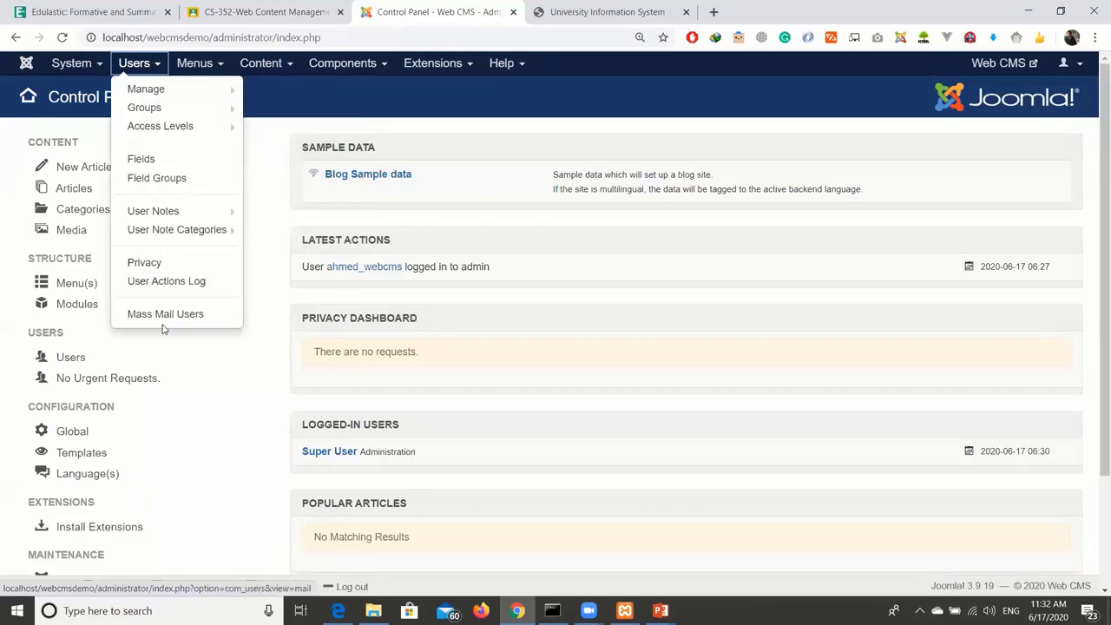
{"action": "mouse_move", "coordinate": [179, 102]}
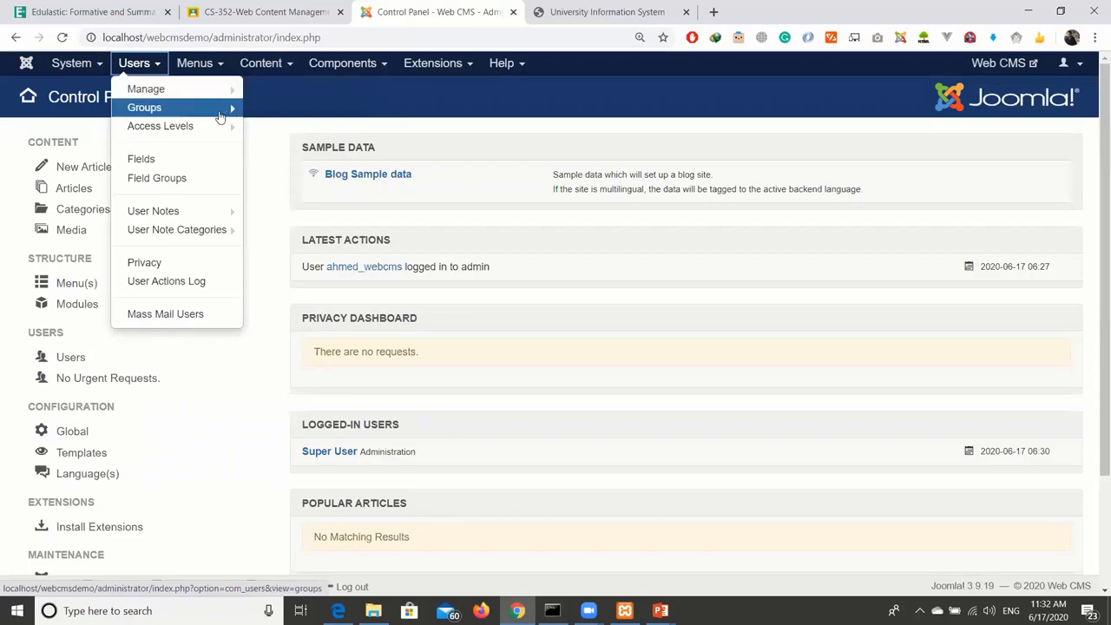
{"action": "mouse_move", "coordinate": [213, 131]}
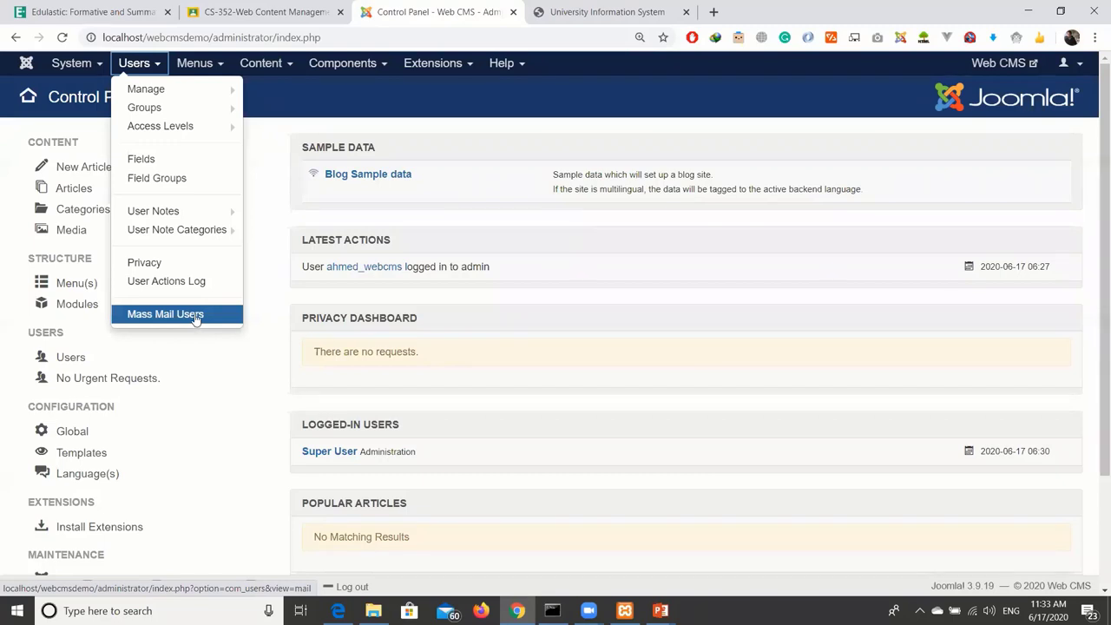
{"action": "left_click", "coordinate": [294, 130]}
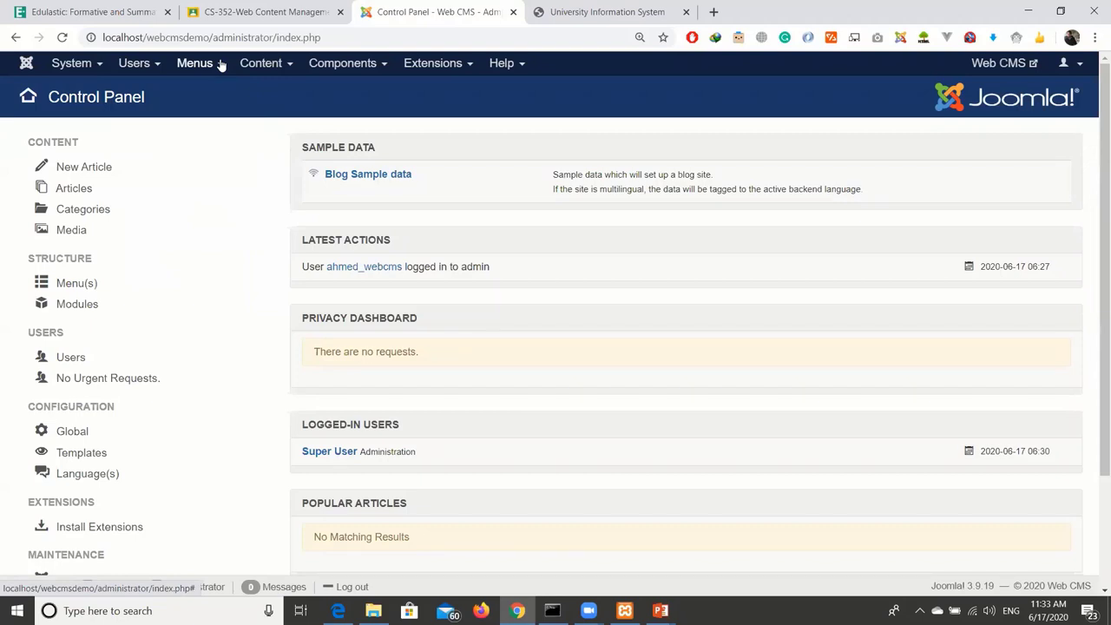
{"action": "left_click", "coordinate": [220, 66]}
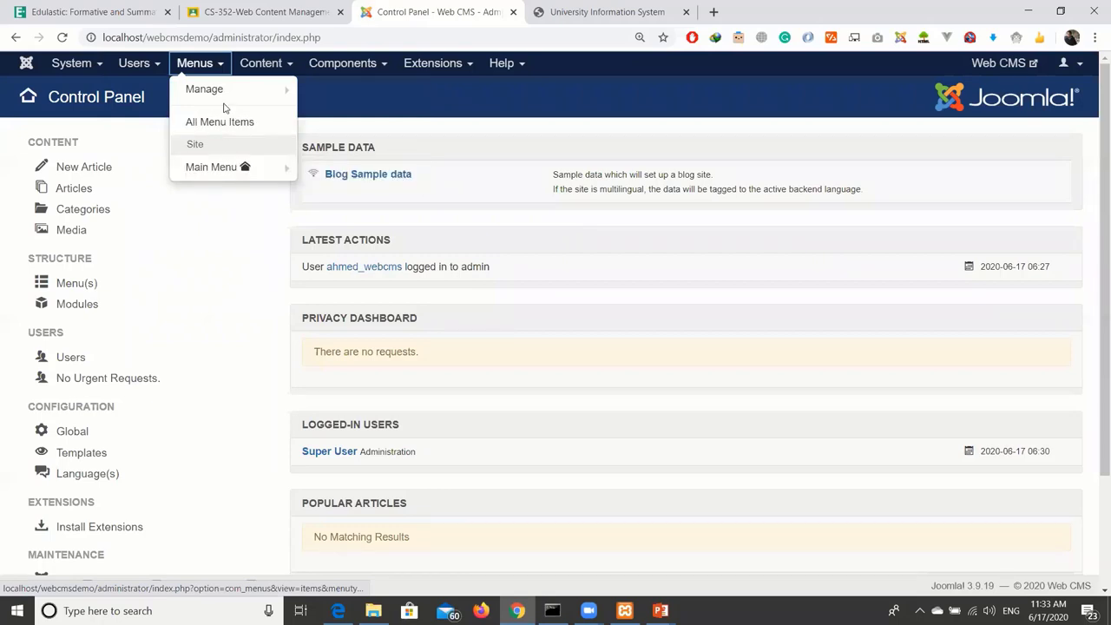
{"action": "mouse_move", "coordinate": [211, 165]}
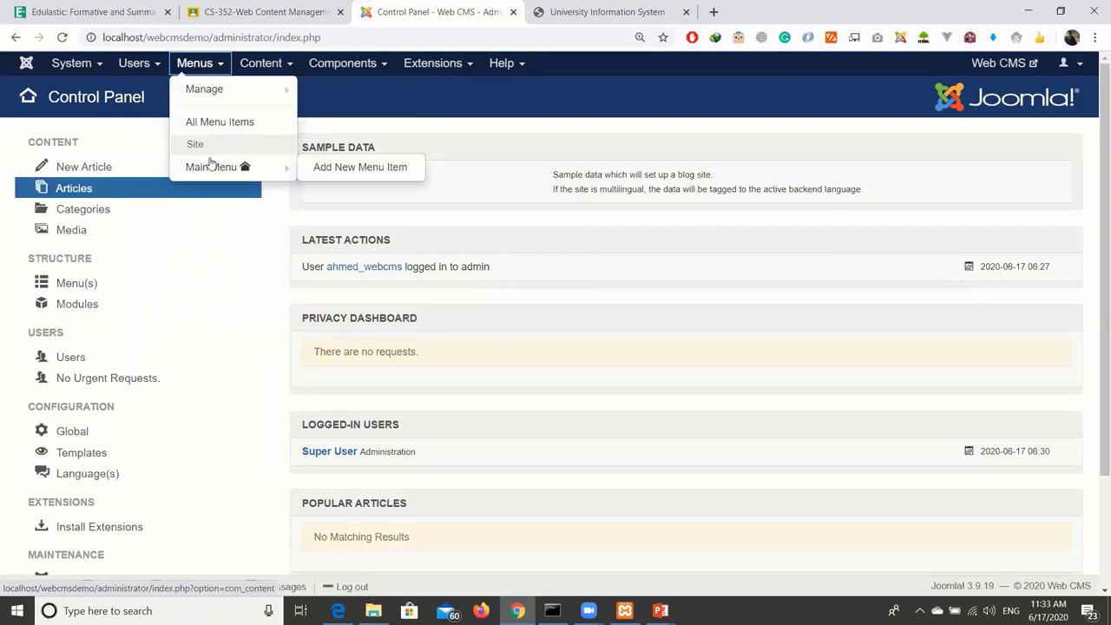
{"action": "left_click", "coordinate": [200, 67]}
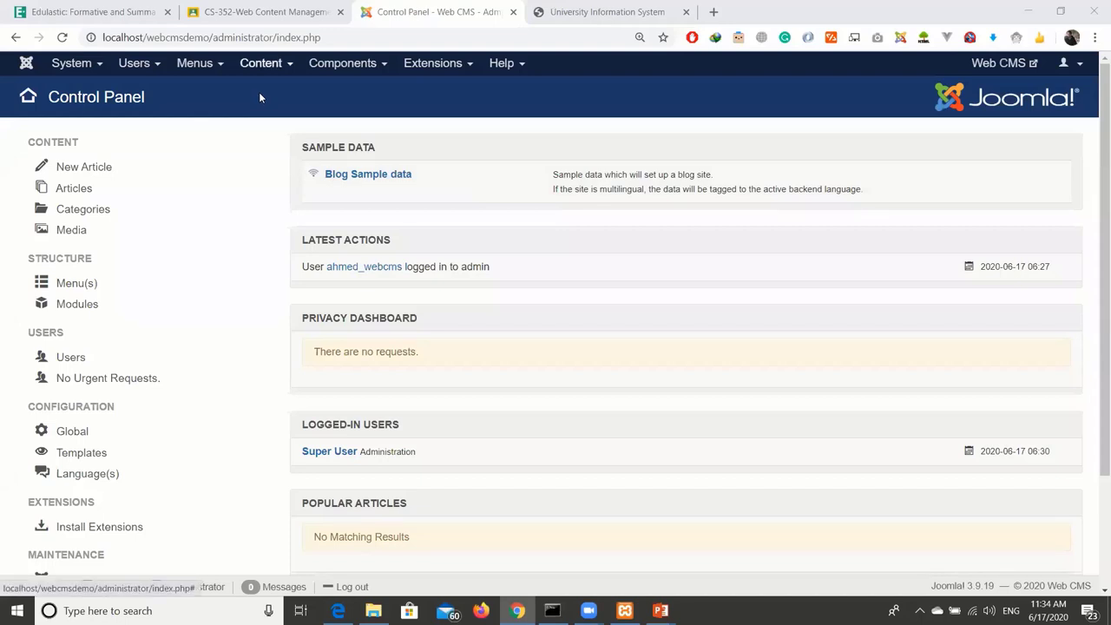
Look over the Content menu, then zoom the admin page in.
{"action": "key", "text": "Return"}
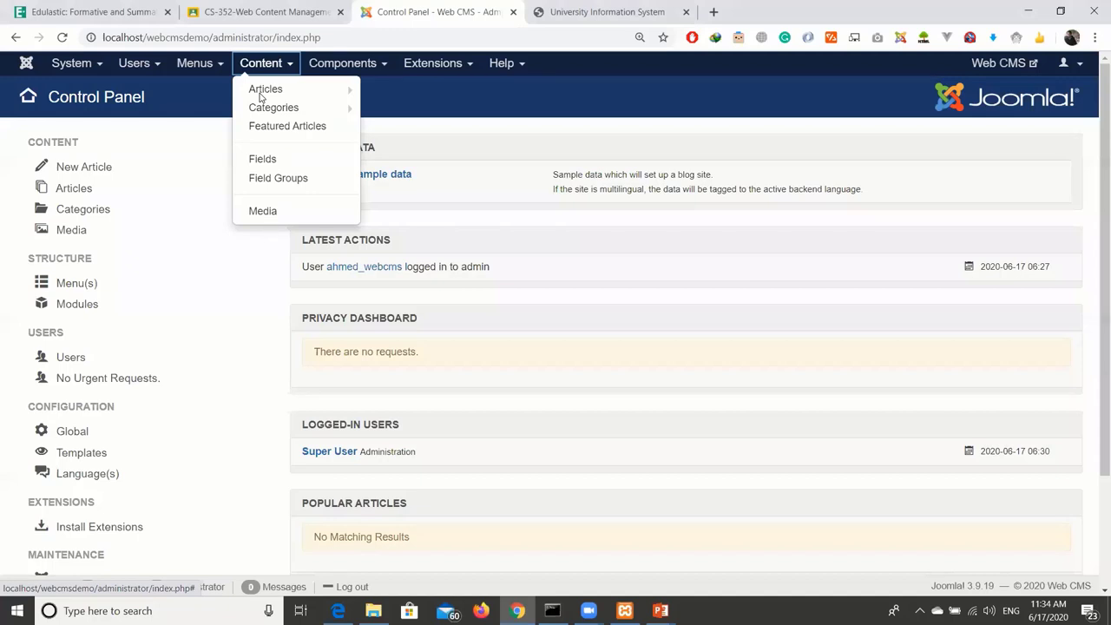
{"action": "key", "text": "Escape"}
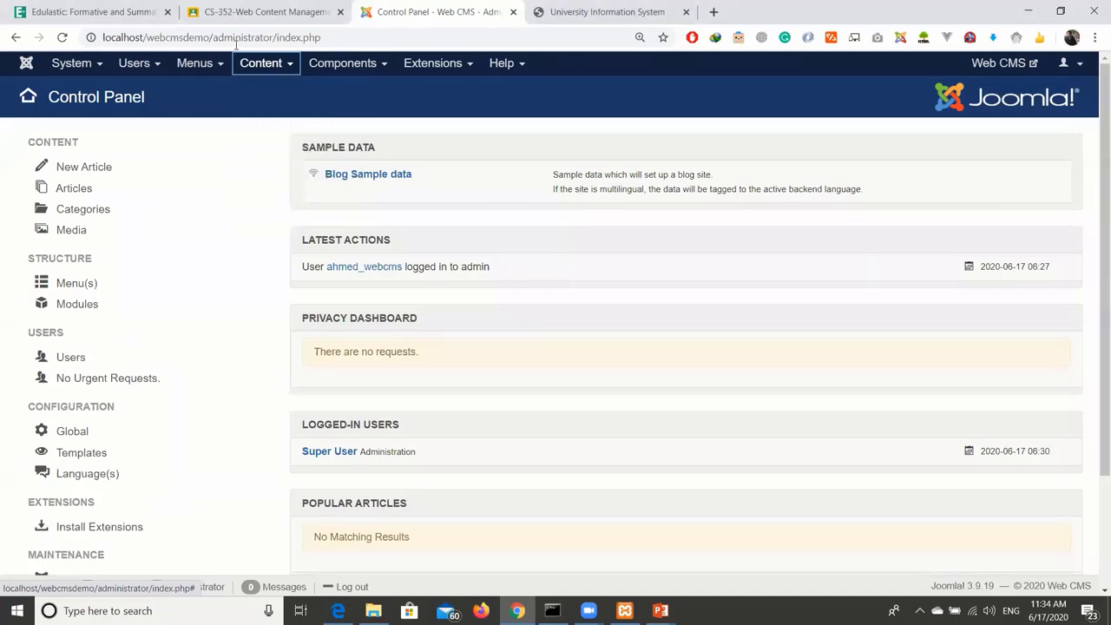
{"action": "key", "text": "ctrl+plus"}
{"action": "key", "text": "ctrl+plus"}
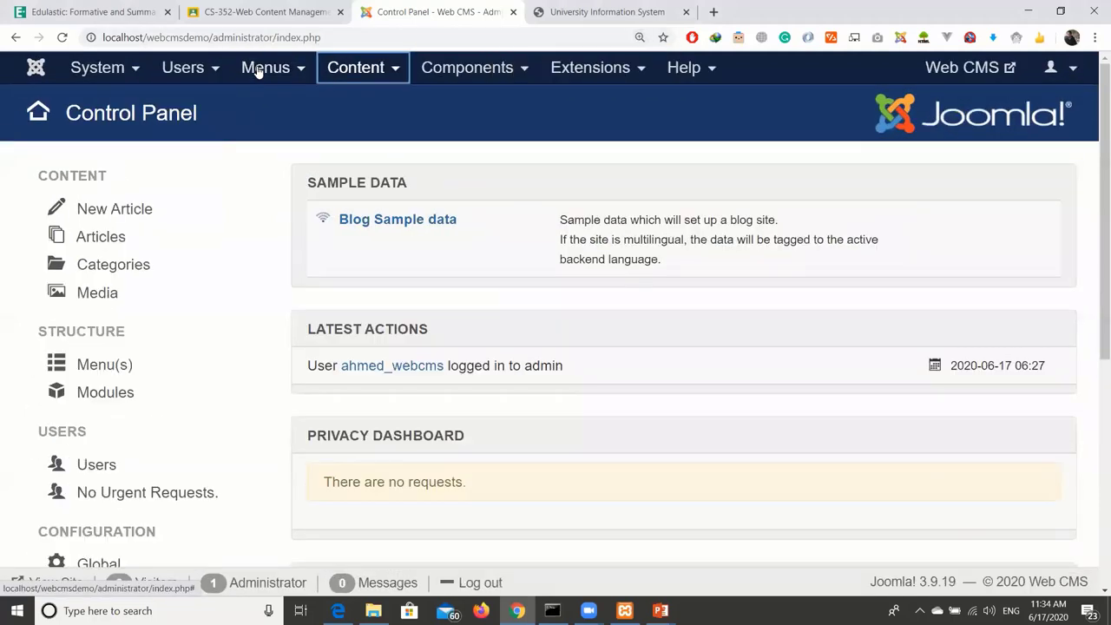
Browse the Components menu and its Banners submenu, then bring up the Extensions menu.
{"action": "key", "text": "Tab"}
{"action": "key", "text": "Return"}
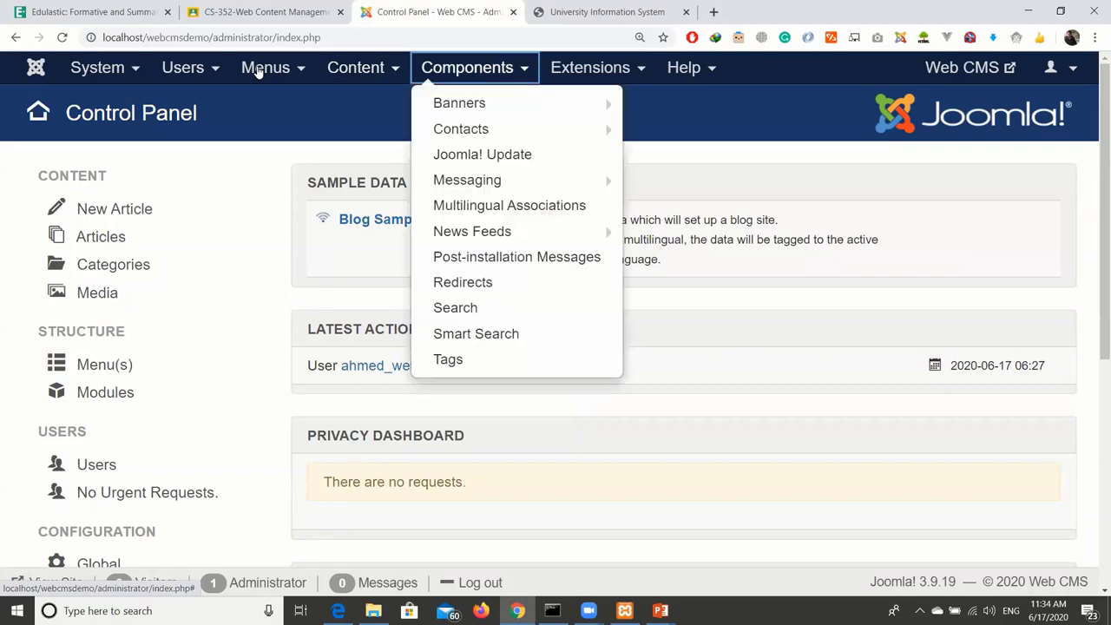
{"action": "key", "text": "Tab"}
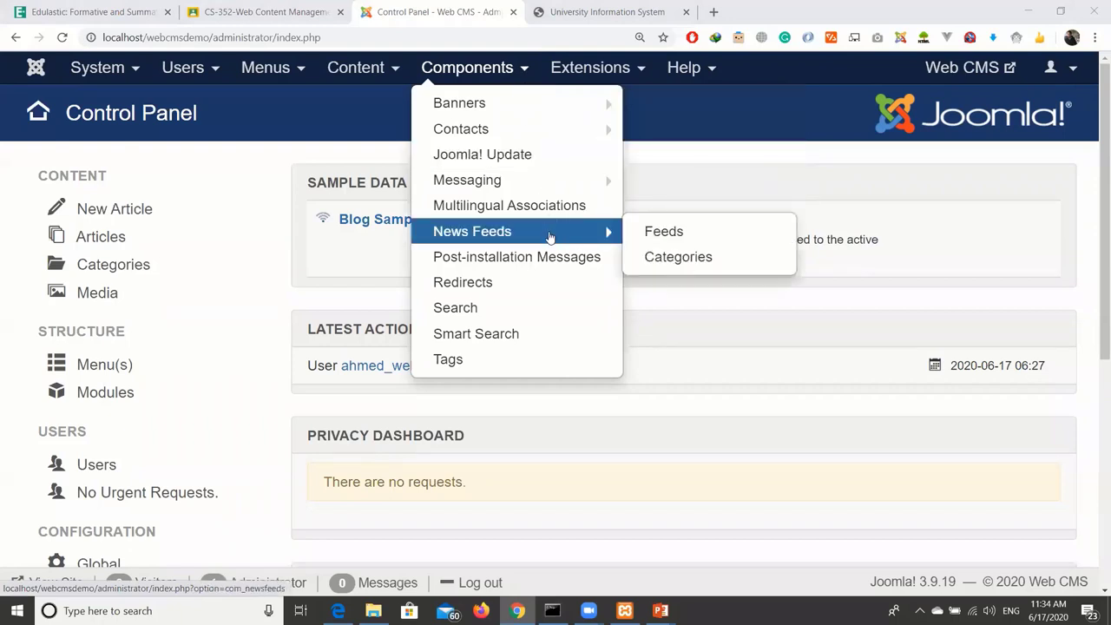
{"action": "mouse_move", "coordinate": [565, 98]}
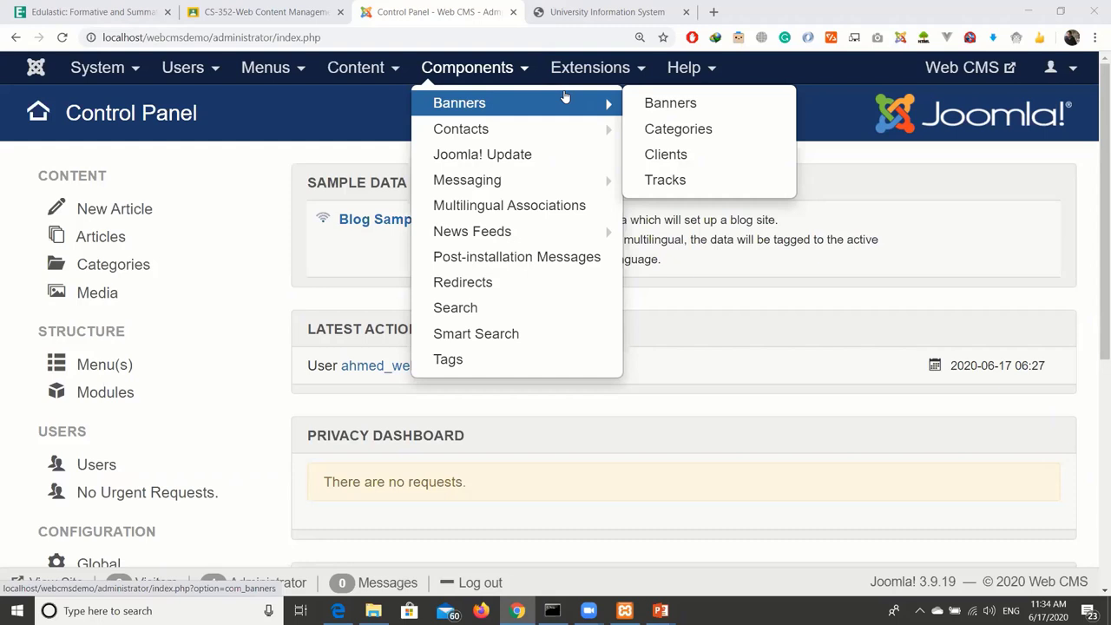
{"action": "mouse_move", "coordinate": [612, 77]}
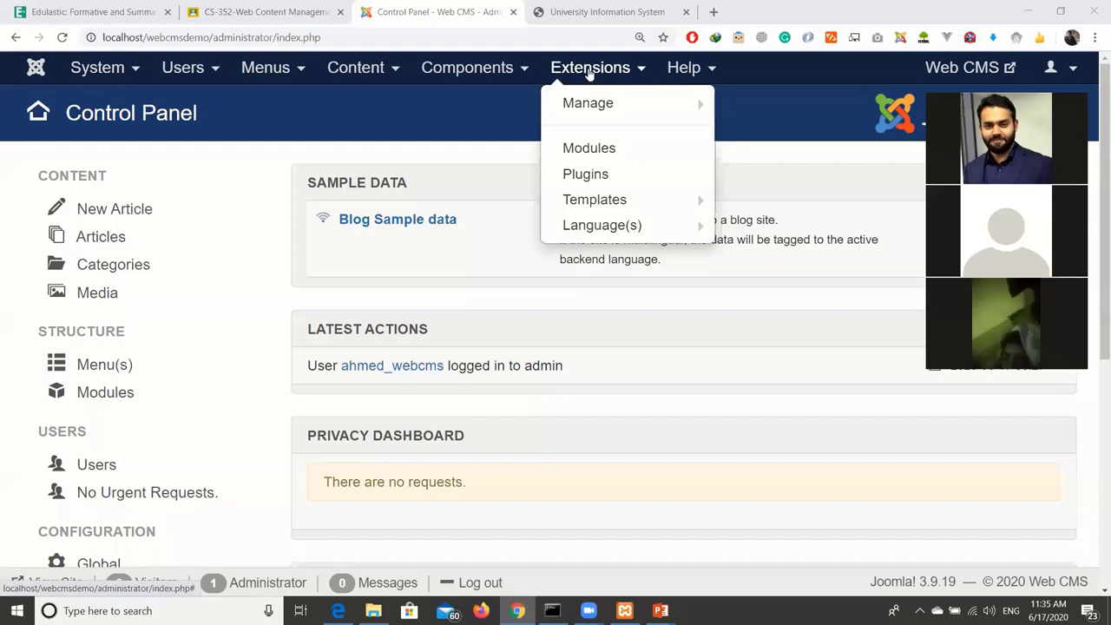
{"action": "left_click", "coordinate": [674, 69]}
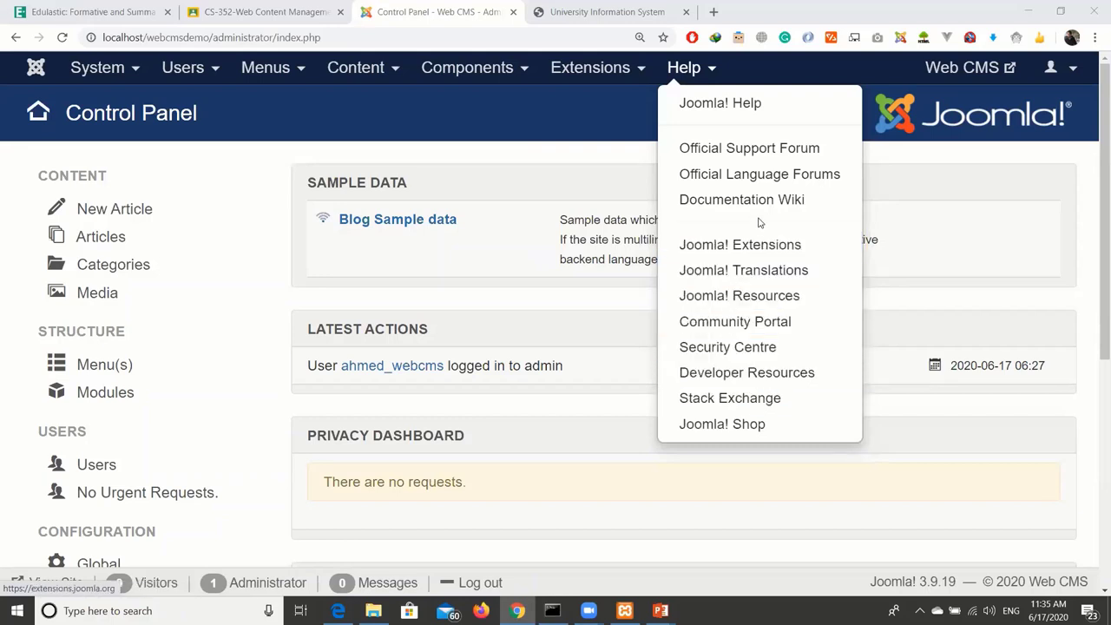
{"action": "left_click", "coordinate": [590, 66]}
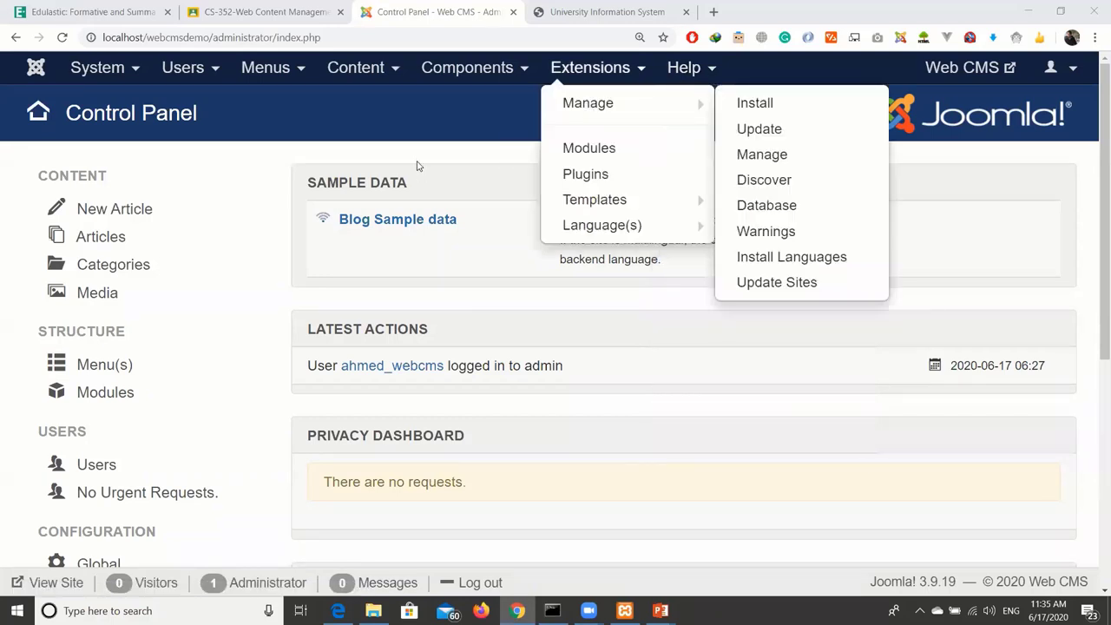
{"action": "left_click", "coordinate": [416, 159]}
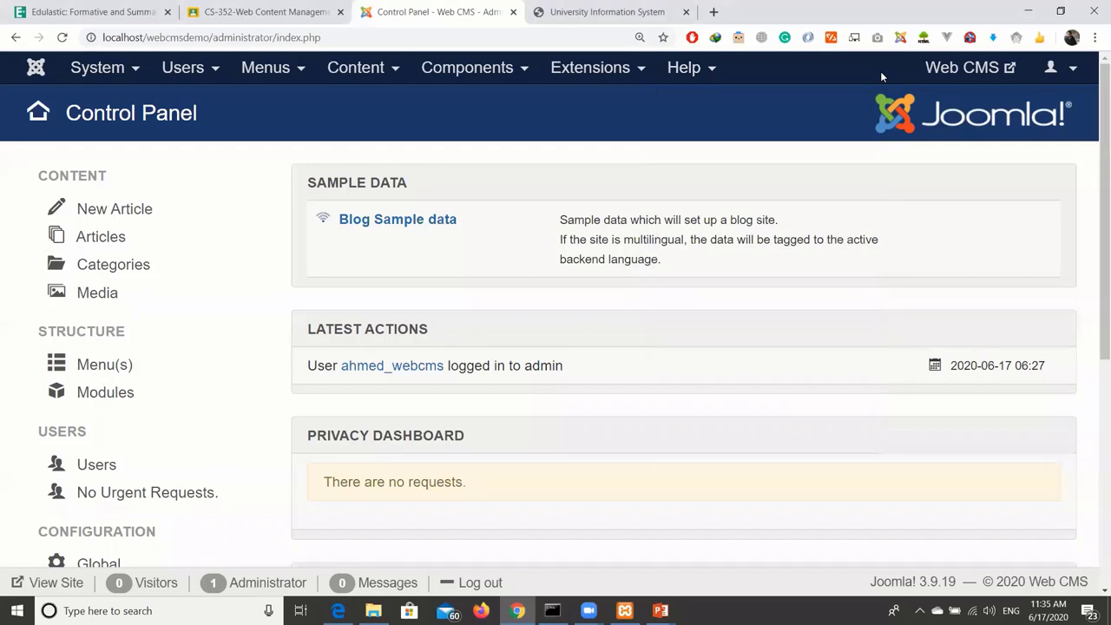
{"action": "key", "text": "ctrl+minus"}
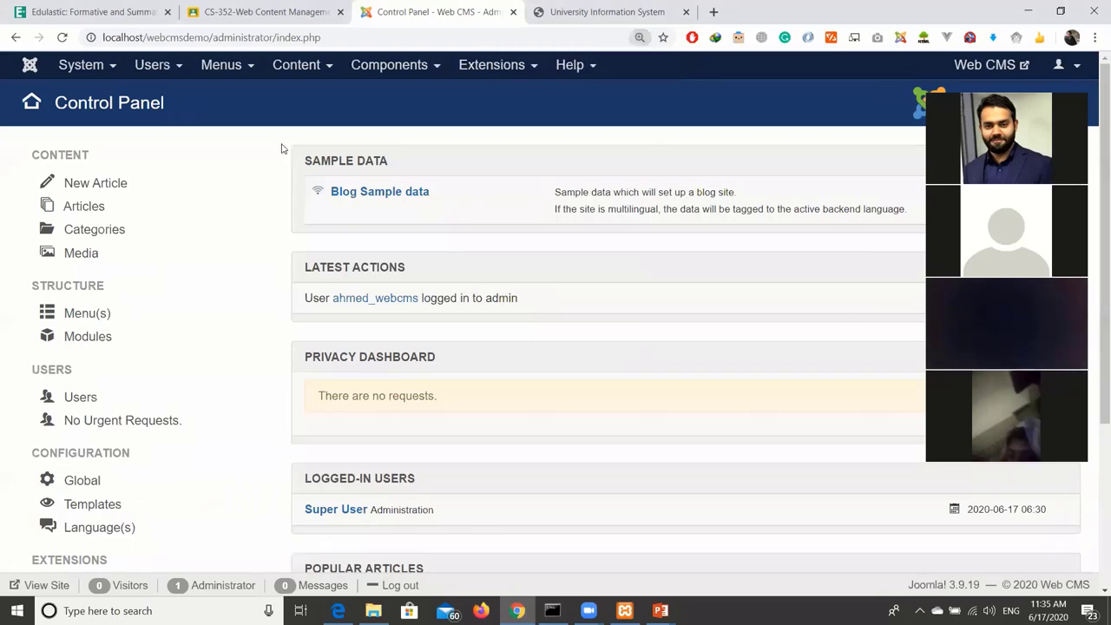
{"action": "key", "text": "ctrl+minus"}
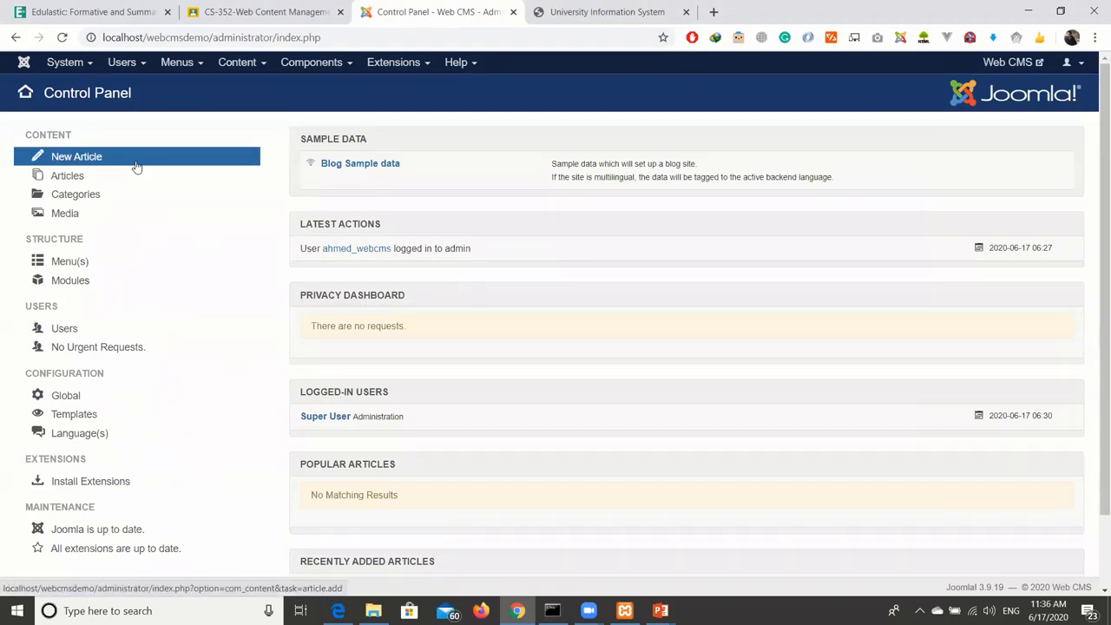
{"action": "left_click", "coordinate": [247, 67]}
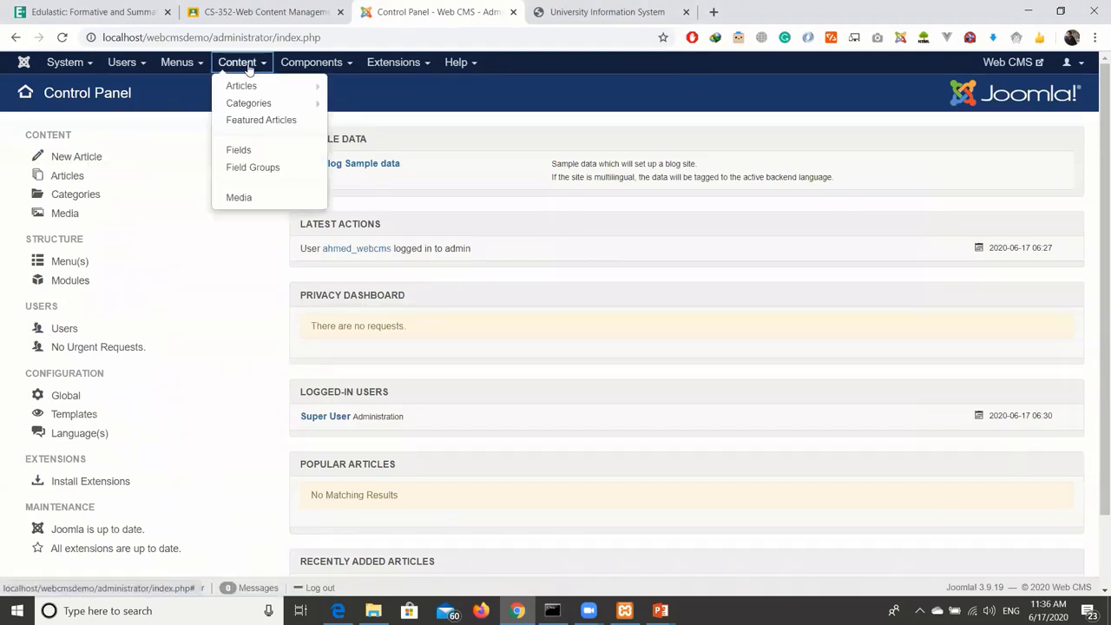
{"action": "mouse_move", "coordinate": [245, 85]}
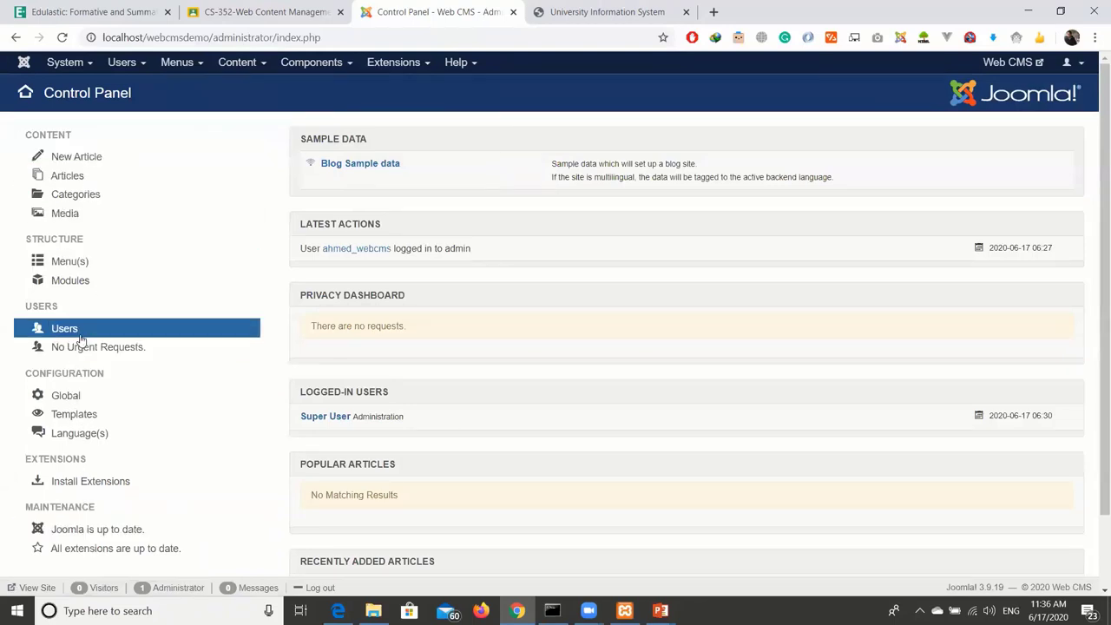
{"action": "scroll", "coordinate": [104, 519], "scroll_direction": "down", "scroll_amount": 1}
{"action": "scroll", "coordinate": [174, 356], "scroll_direction": "up", "scroll_amount": 1}
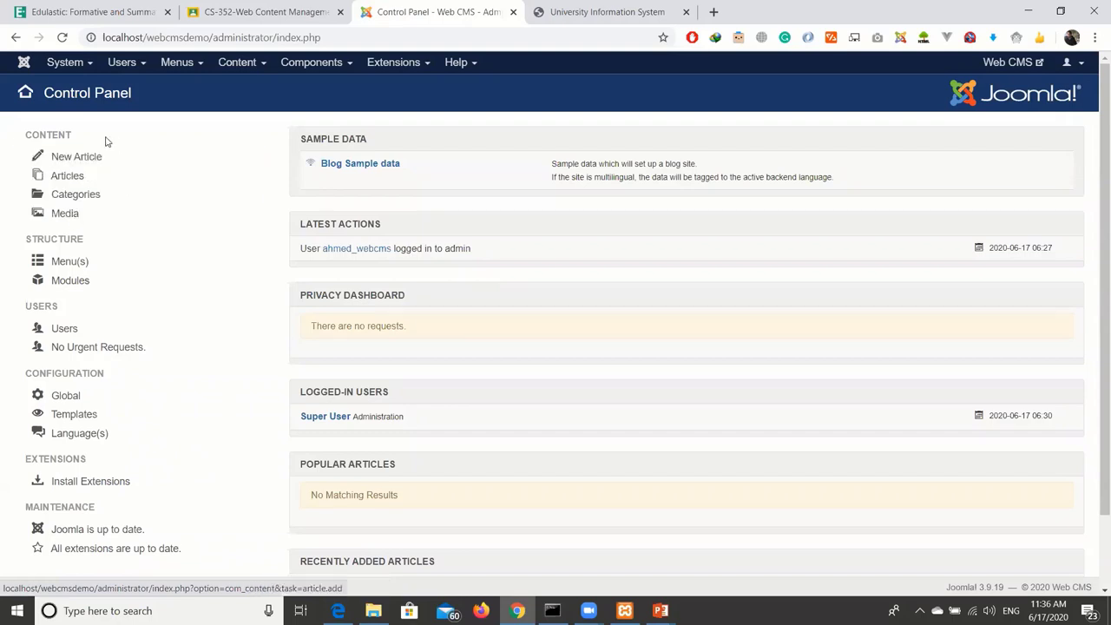
{"action": "left_click_drag", "start_coordinate": [21, 135], "coordinate": [124, 213]}
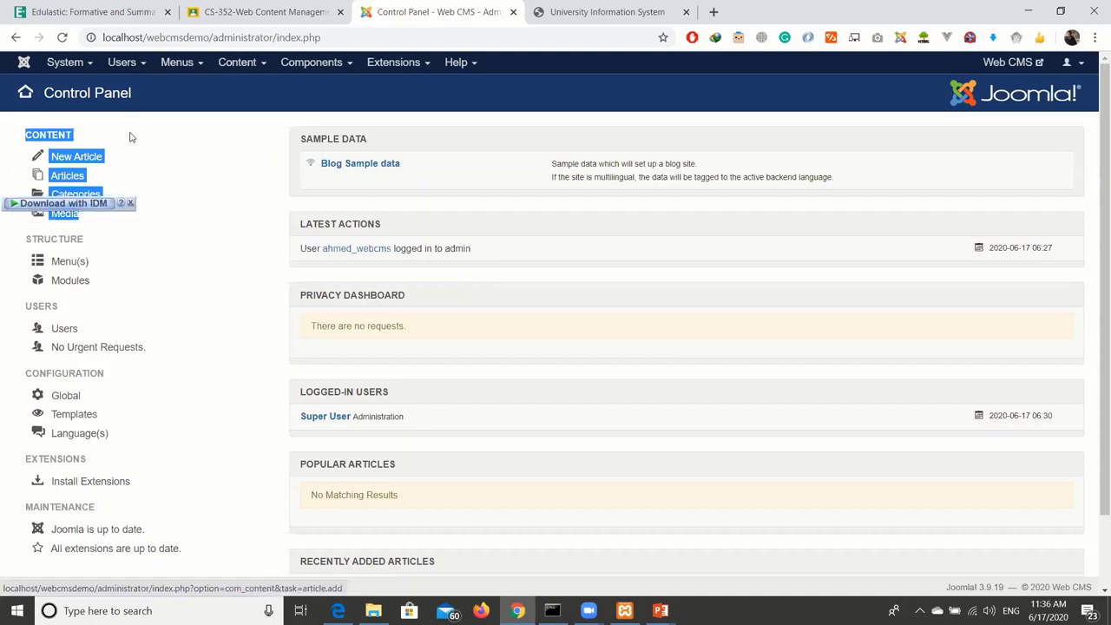
{"action": "left_click", "coordinate": [225, 131]}
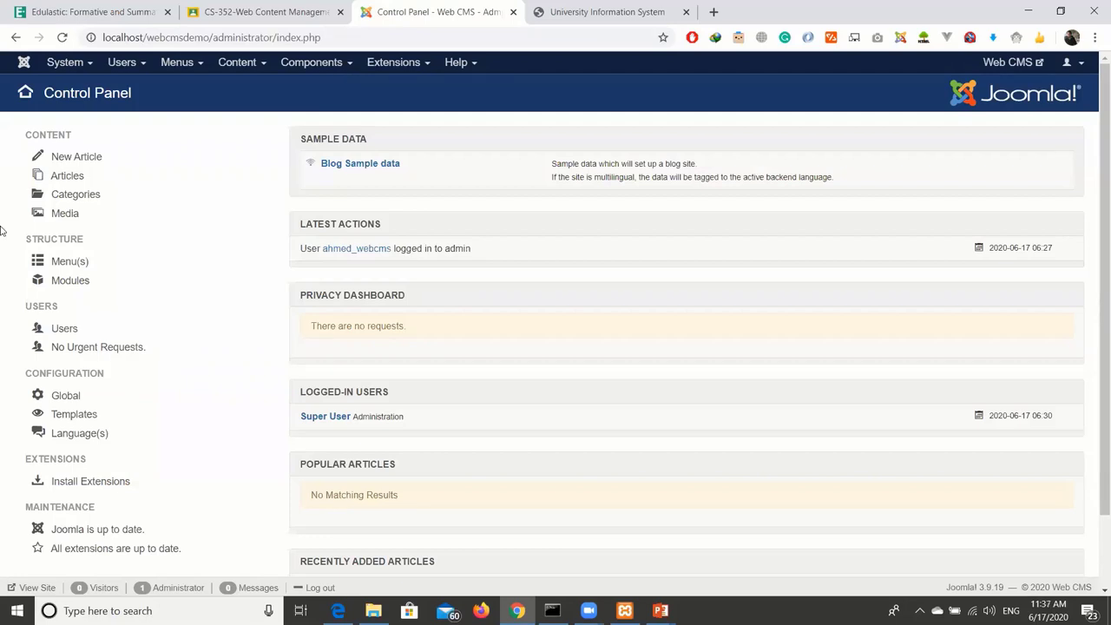
{"action": "left_click_drag", "start_coordinate": [21, 240], "coordinate": [96, 238]}
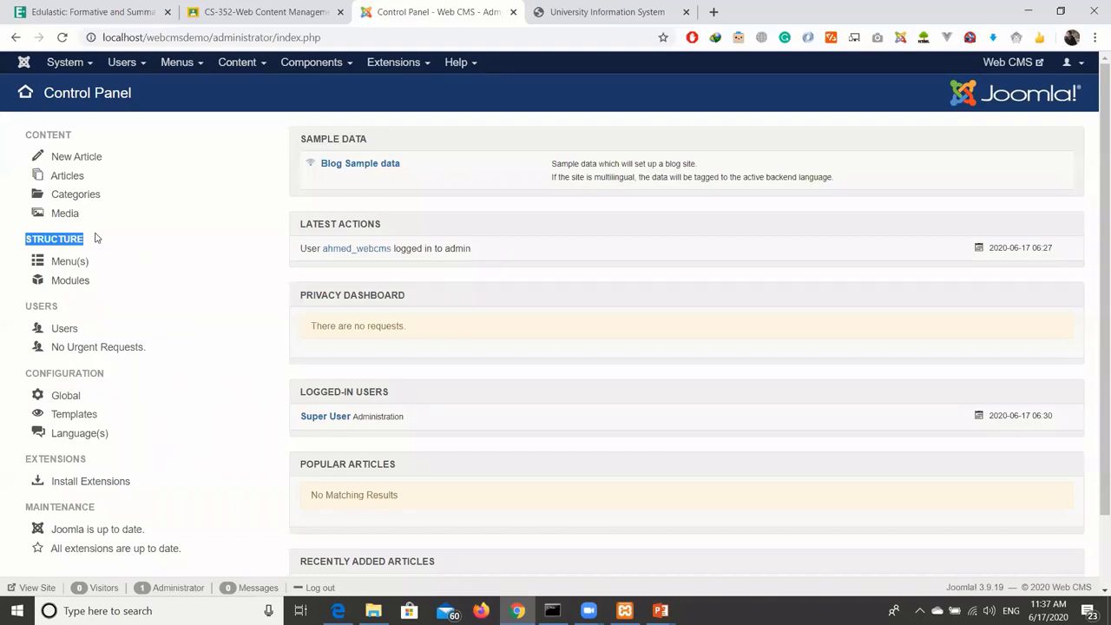
{"action": "left_click", "coordinate": [94, 240]}
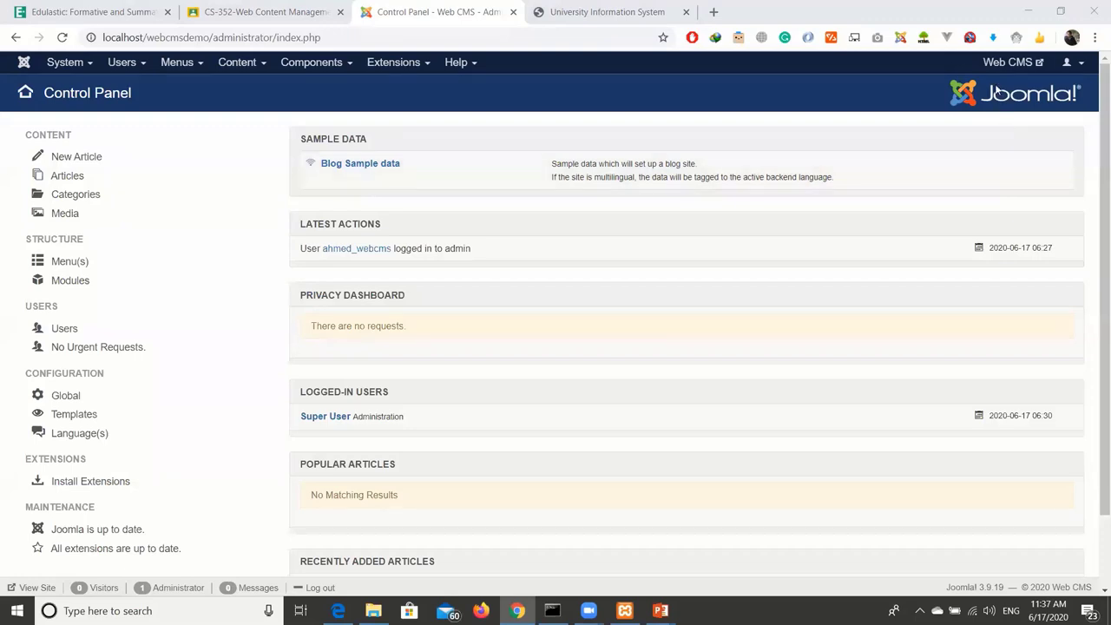
At 200% zoom, view the public Home page in a new tab, then return to the Control Panel.
{"action": "key", "text": "ctrl+plus"}
{"action": "key", "text": "ctrl+plus"}
{"action": "key", "text": "ctrl+plus"}
{"action": "key", "text": "ctrl+plus"}
{"action": "key", "text": "ctrl+plus"}
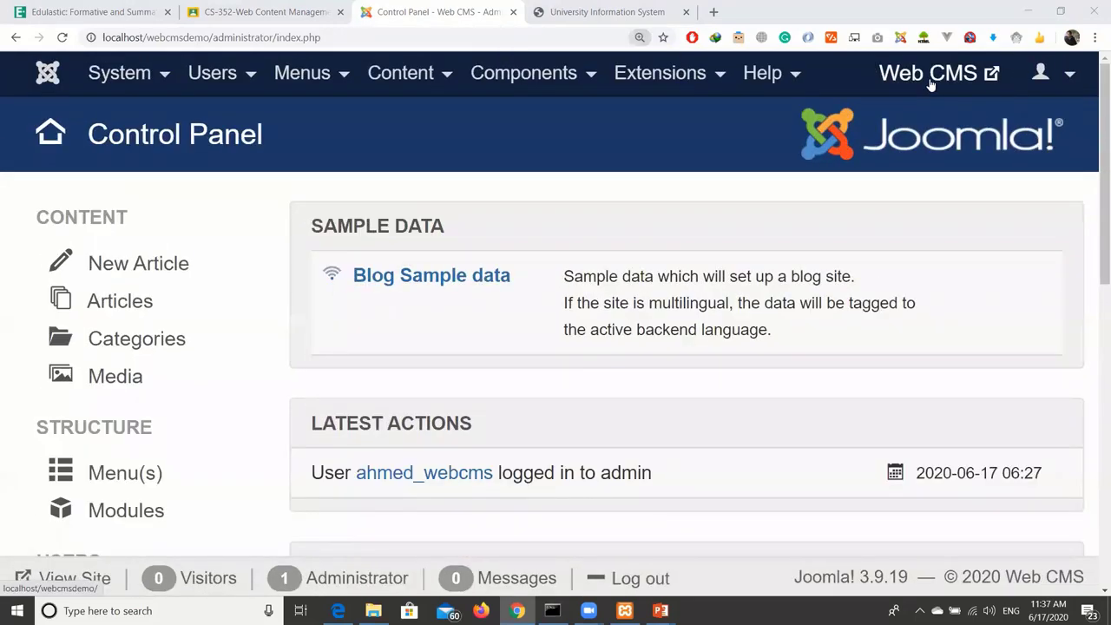
{"action": "left_click", "coordinate": [931, 82]}
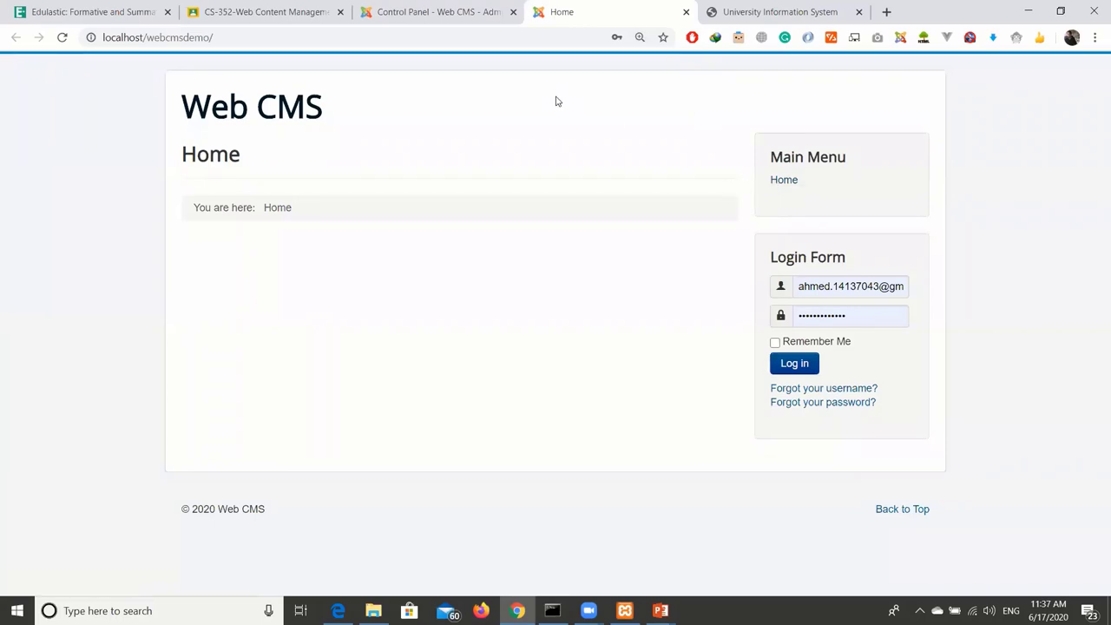
{"action": "left_click", "coordinate": [395, 18]}
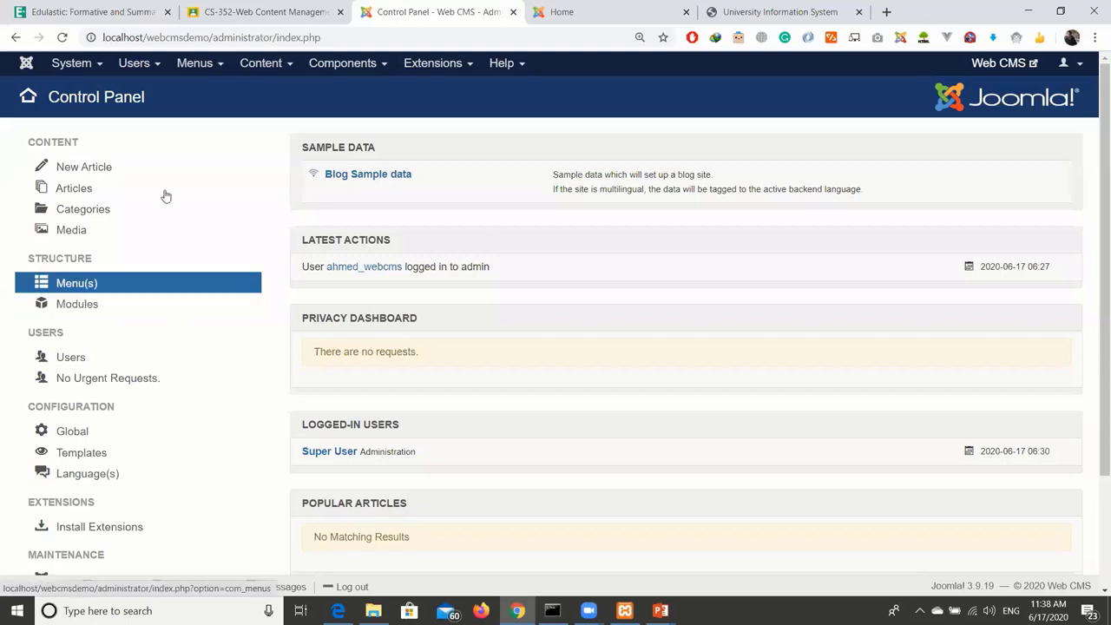
{"action": "left_click", "coordinate": [218, 67]}
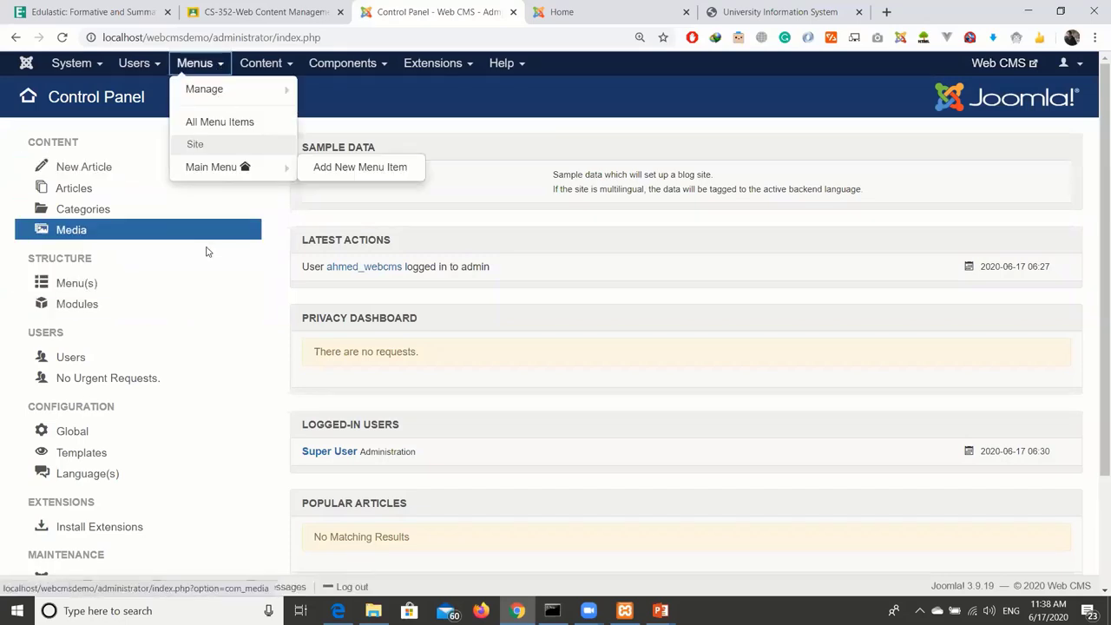
{"action": "left_click", "coordinate": [1, 265]}
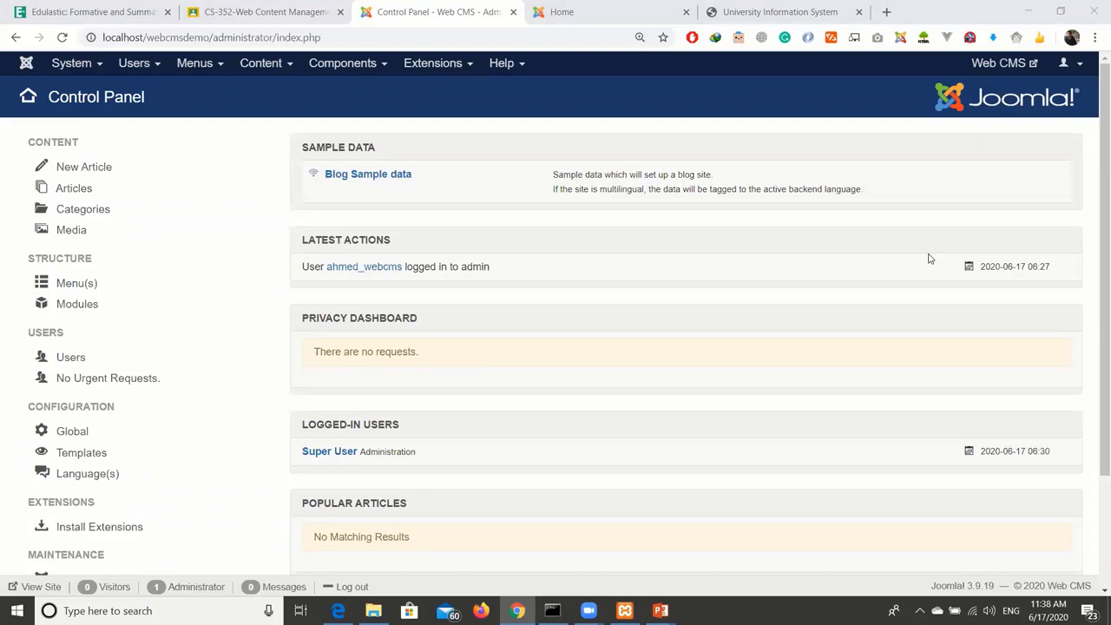
{"action": "left_click", "coordinate": [2, 339]}
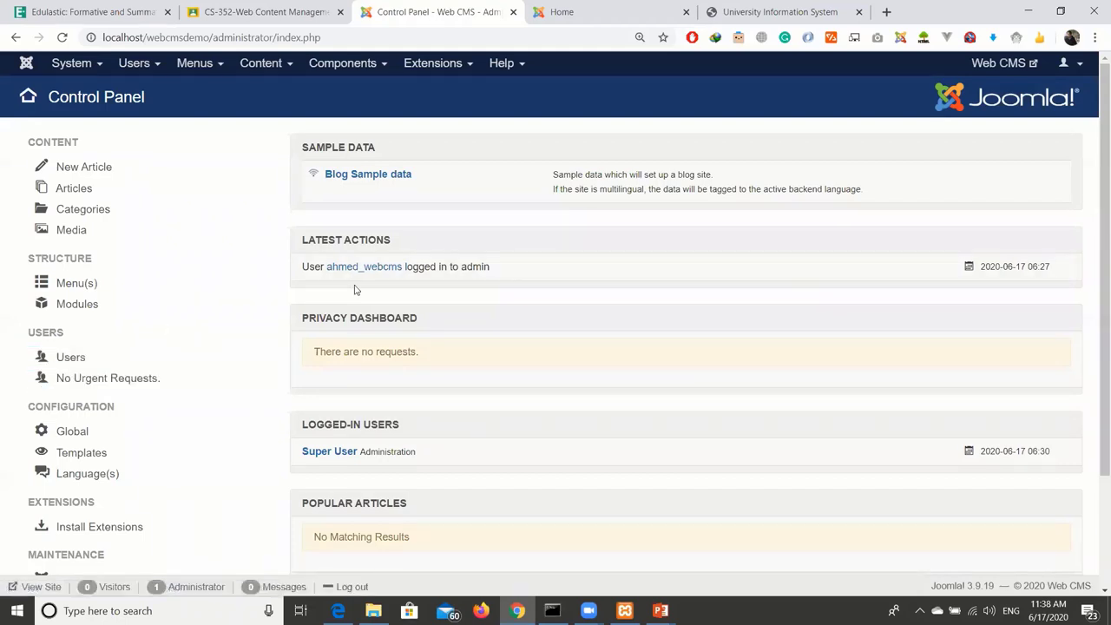
{"action": "left_click", "coordinate": [70, 359]}
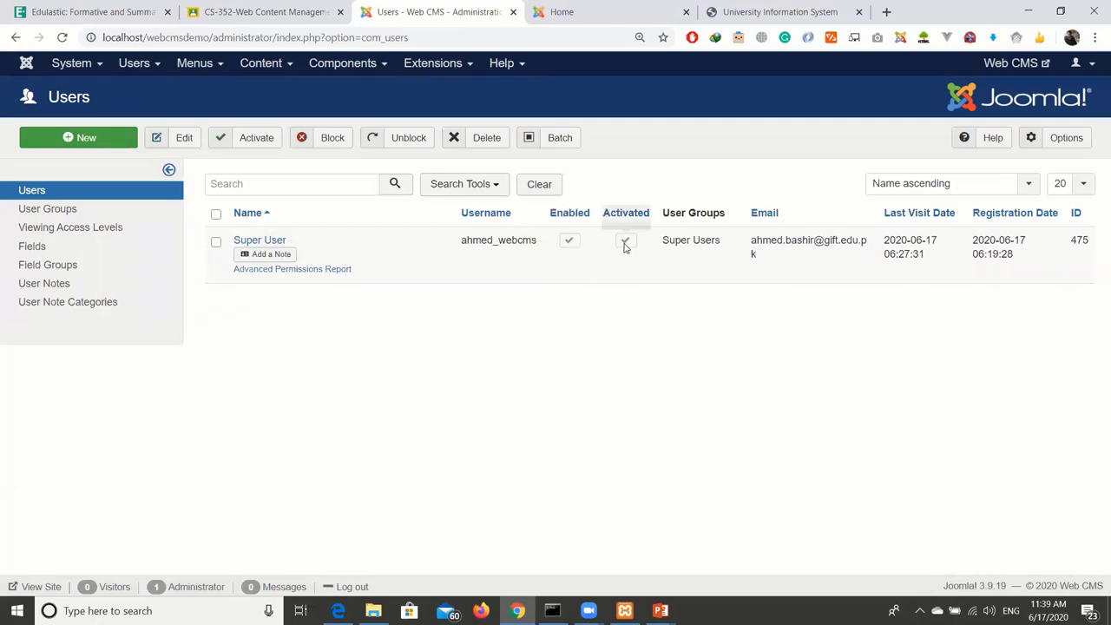
{"action": "double_click", "coordinate": [690, 240]}
{"action": "left_click_drag", "start_coordinate": [763, 241], "coordinate": [1086, 238]}
{"action": "left_click", "coordinate": [837, 281]}
{"action": "left_click", "coordinate": [942, 275]}
{"action": "left_click", "coordinate": [990, 374]}
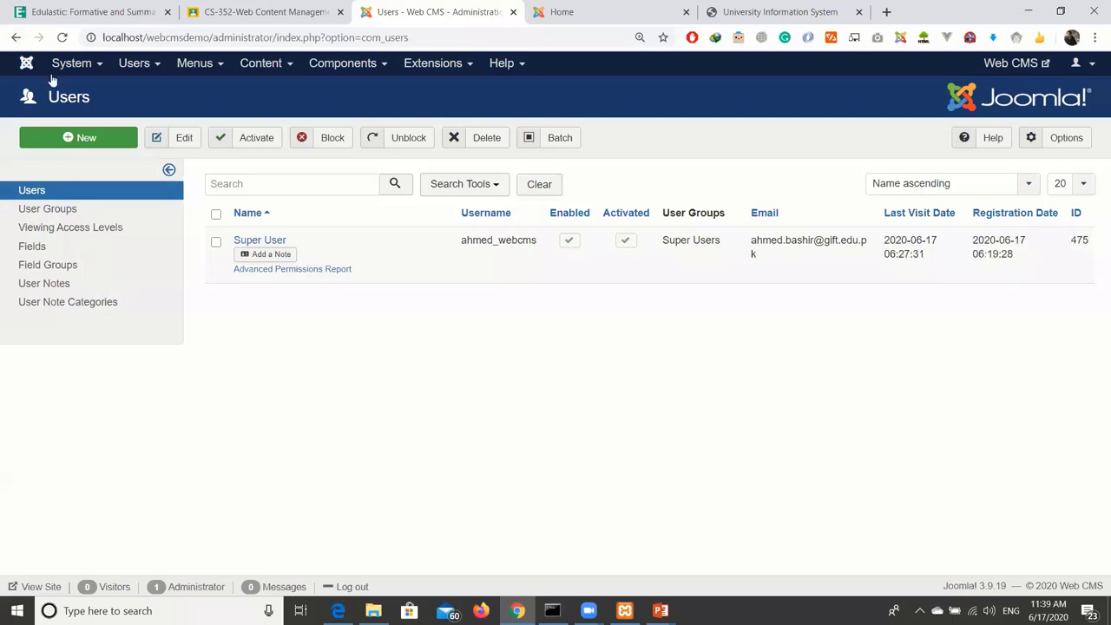
{"action": "left_click", "coordinate": [27, 63]}
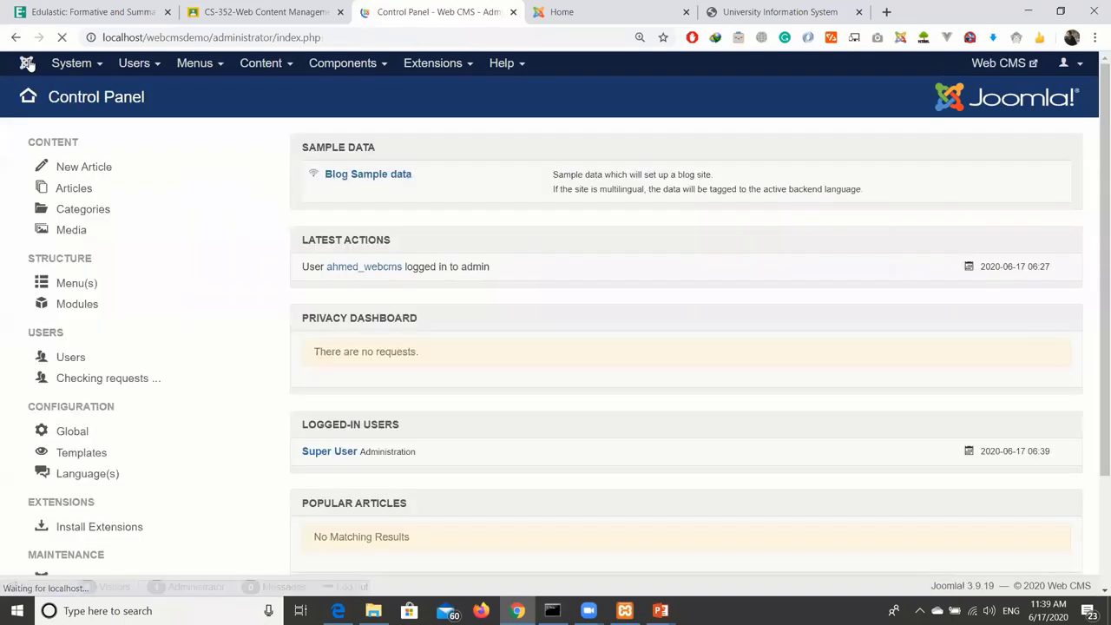
{"action": "scroll", "coordinate": [174, 278], "scroll_direction": "down", "scroll_amount": 3}
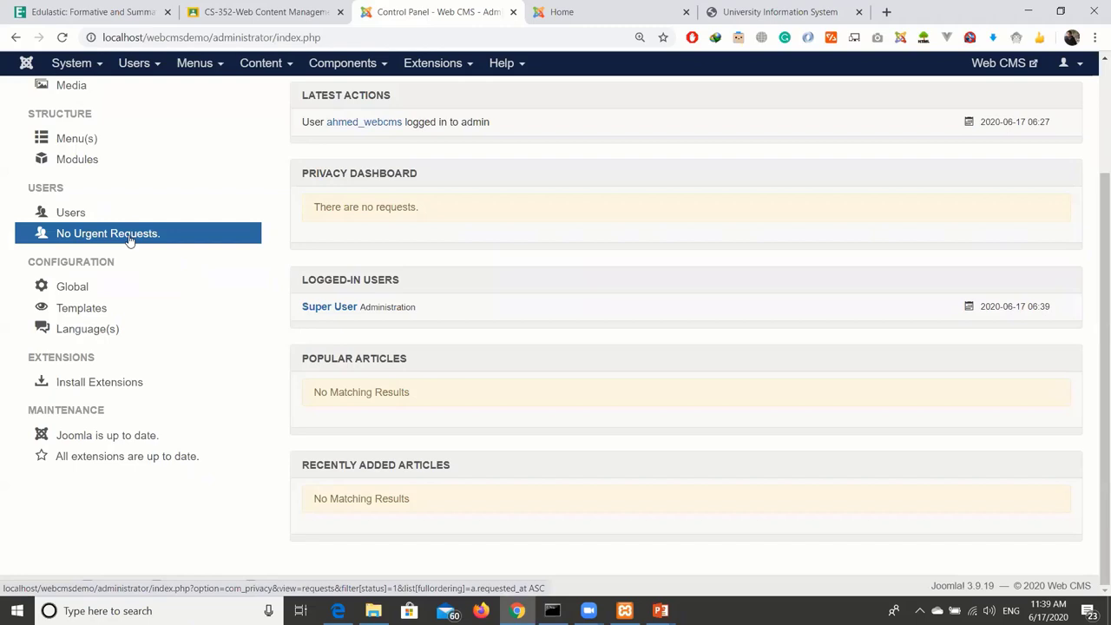
Change the Global Configuration Site Name to 'Web Content Management Systems' and save it.
{"action": "left_click", "coordinate": [123, 287]}
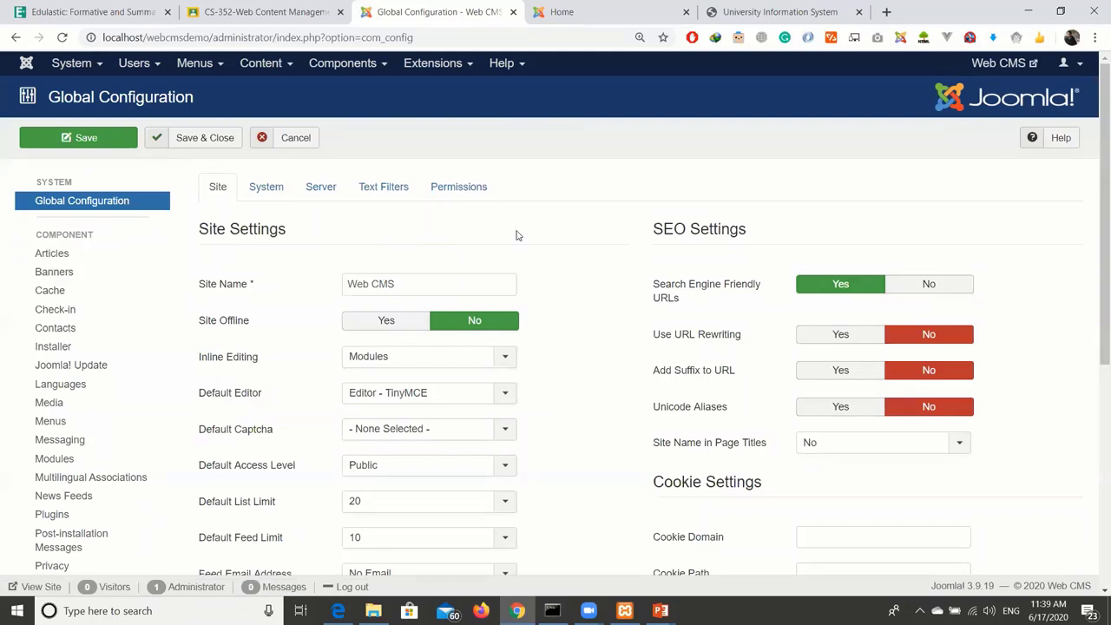
{"action": "left_click", "coordinate": [453, 286]}
{"action": "key", "text": "shift+Left"}
{"action": "key", "text": "shift+Left"}
{"action": "key", "text": "shift+Left"}
{"action": "type", "text": "Content Manag"}
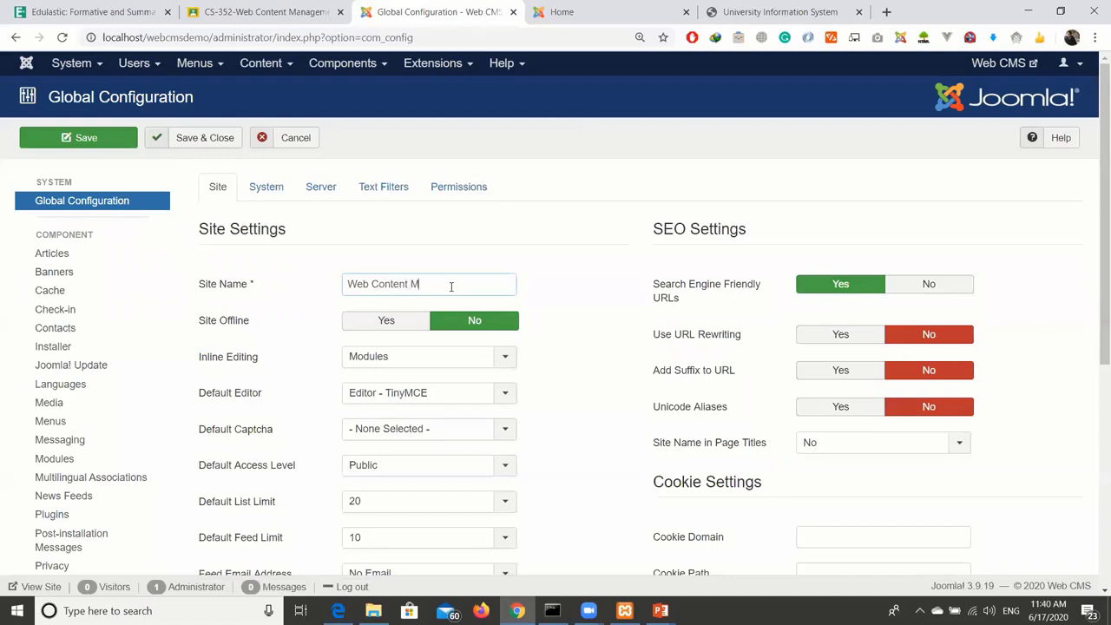
{"action": "type", "text": "ement Systems"}
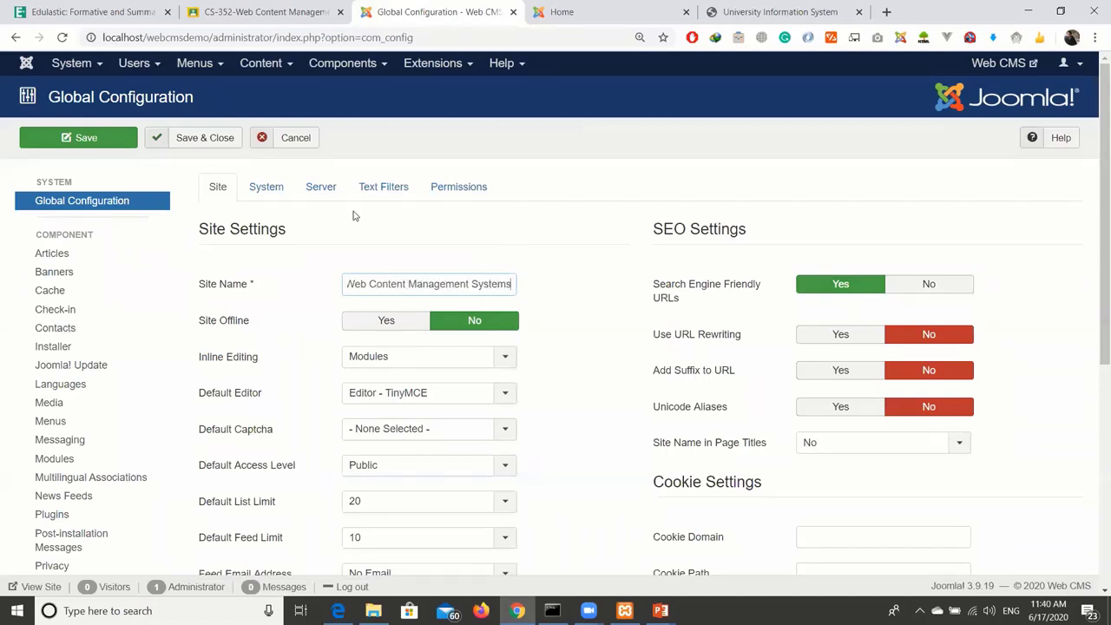
{"action": "left_click", "coordinate": [188, 142]}
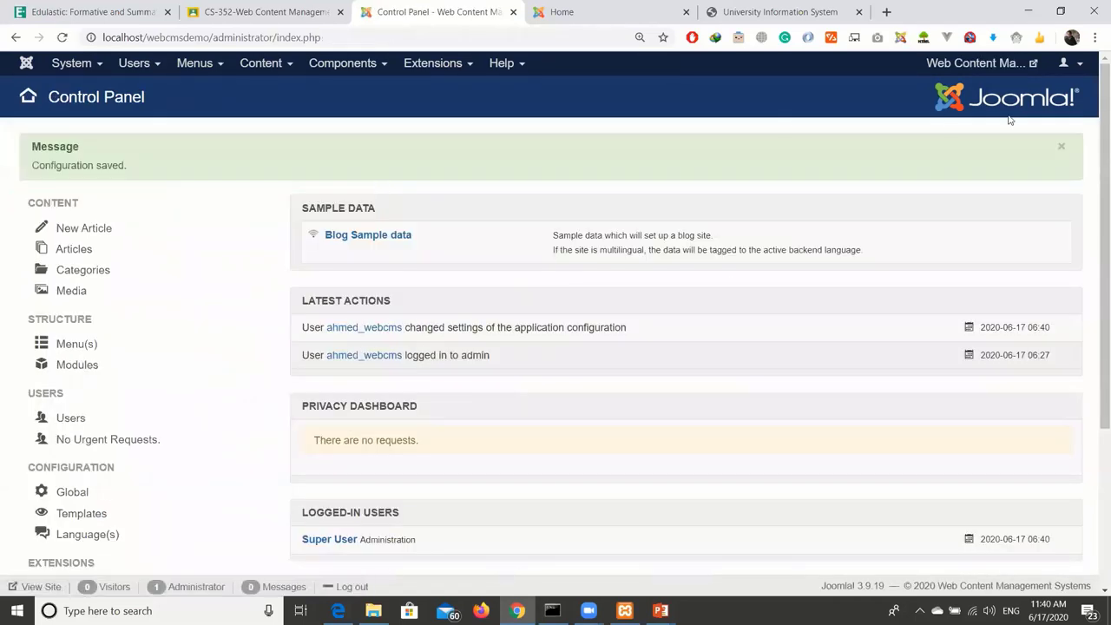
Preview the renamed front-end site in a new tab, then return to the Control Panel.
{"action": "left_click", "coordinate": [994, 69]}
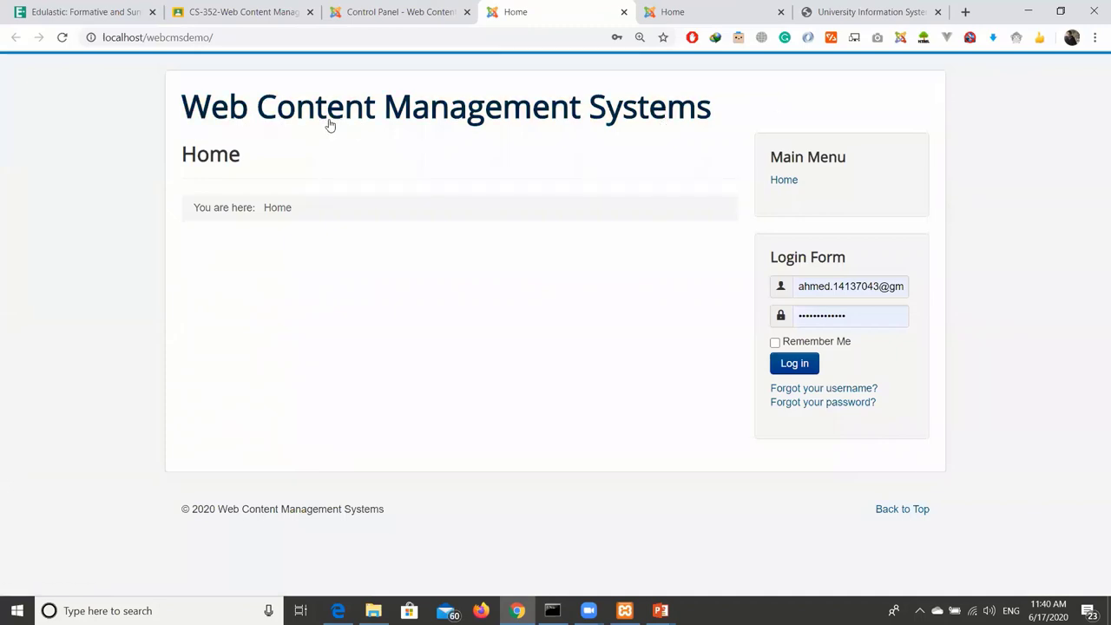
{"action": "left_click", "coordinate": [330, 12]}
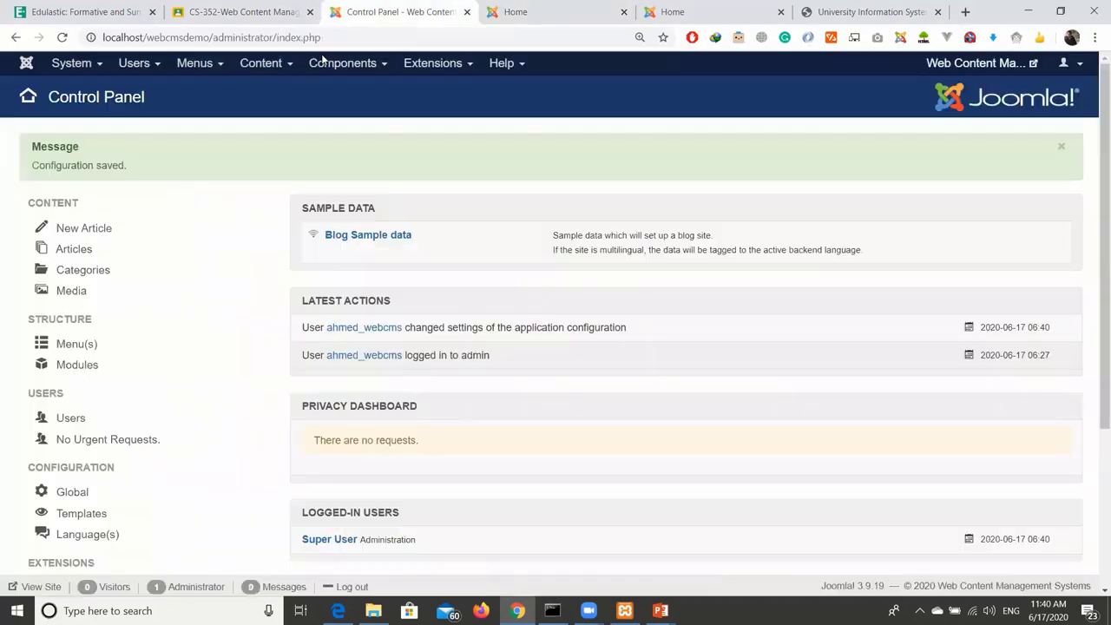
{"action": "scroll", "coordinate": [184, 293], "scroll_direction": "down", "scroll_amount": 2}
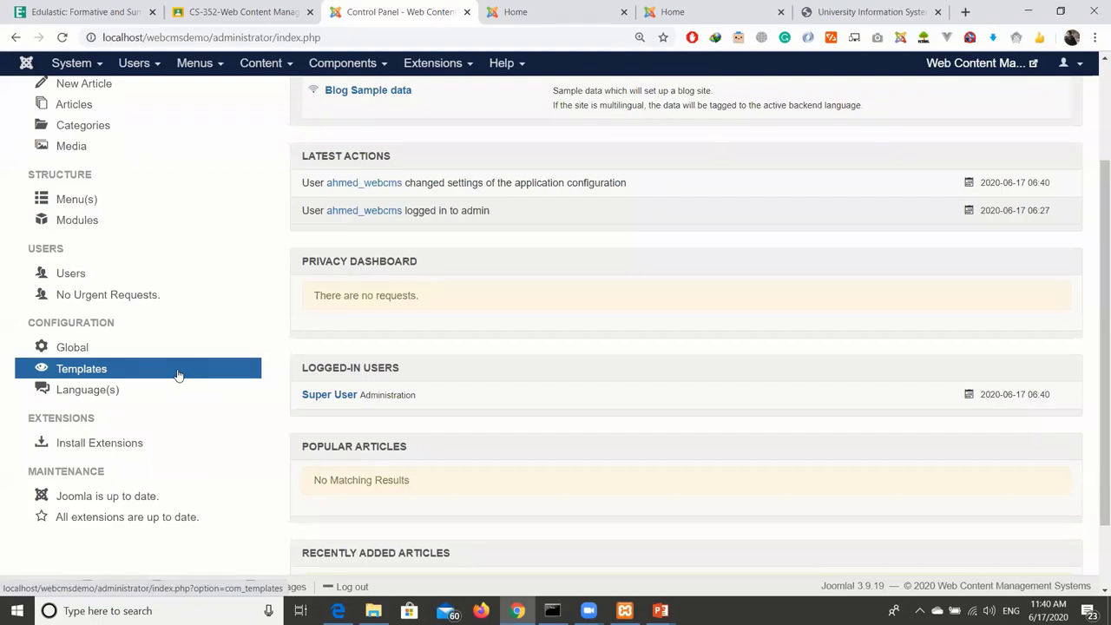
After checking the Templates list, make Beez3 - Default the default site style, then return to the Control Panel.
{"action": "left_click", "coordinate": [178, 375]}
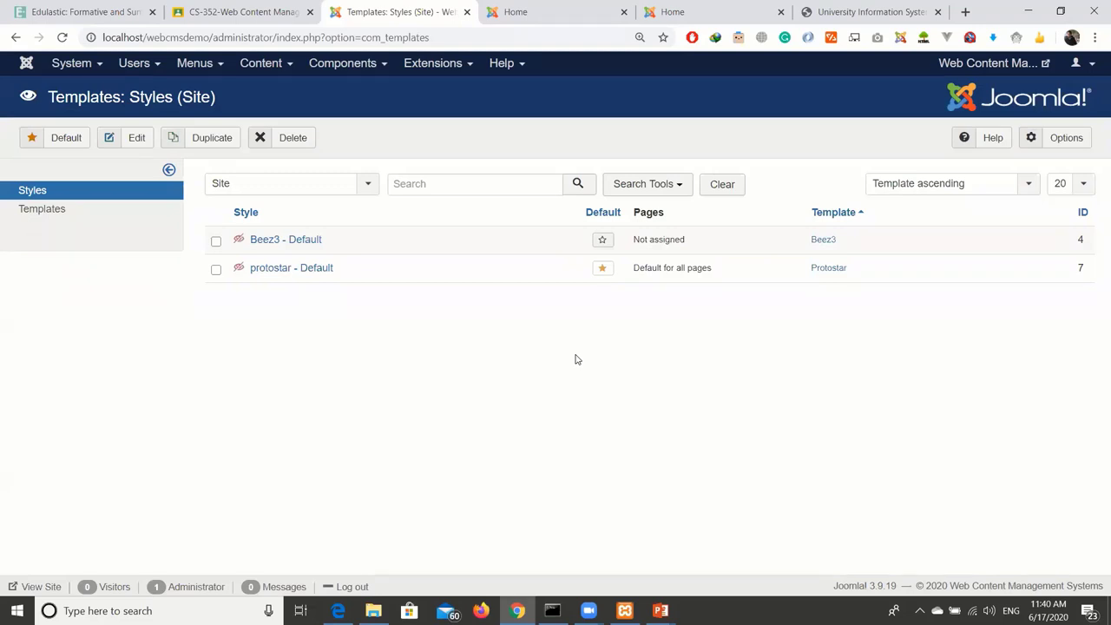
{"action": "left_click", "coordinate": [42, 209]}
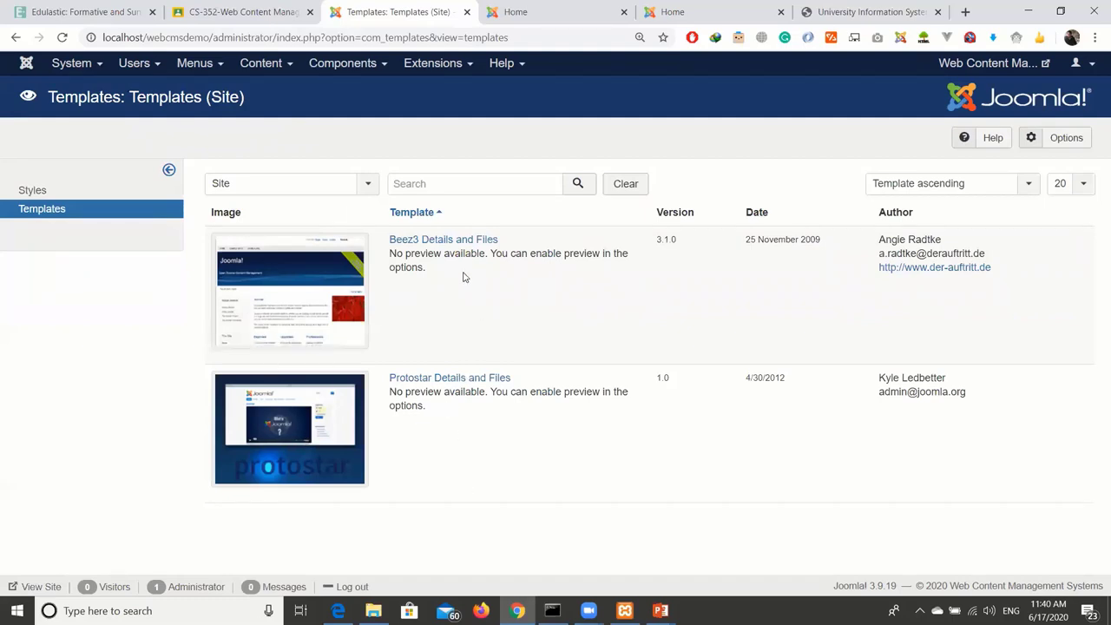
{"action": "left_click", "coordinate": [29, 189]}
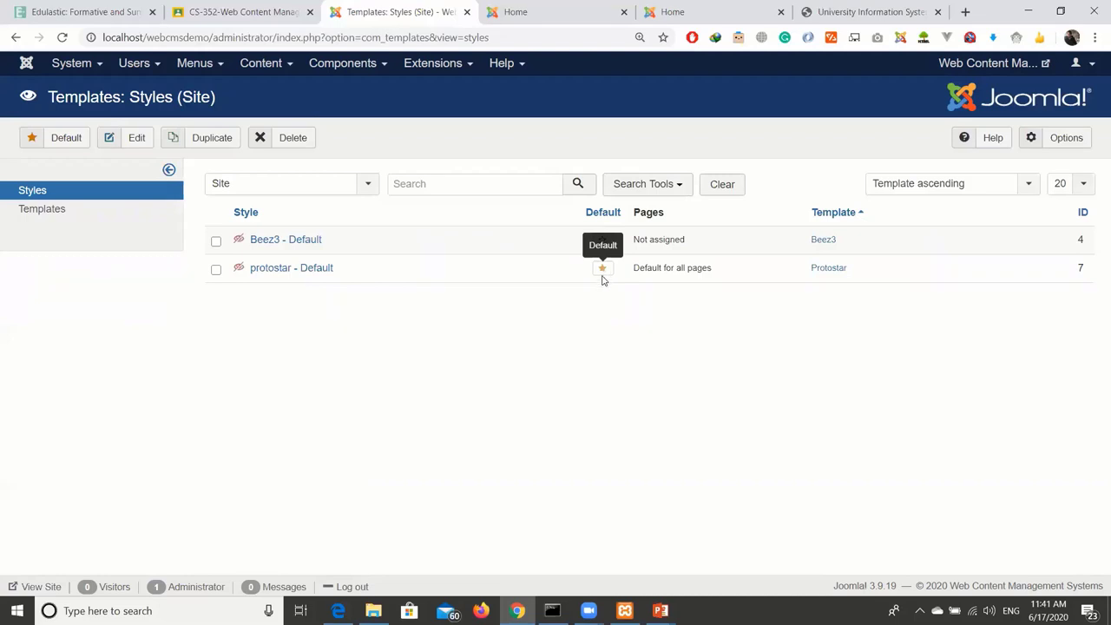
{"action": "left_click", "coordinate": [216, 242]}
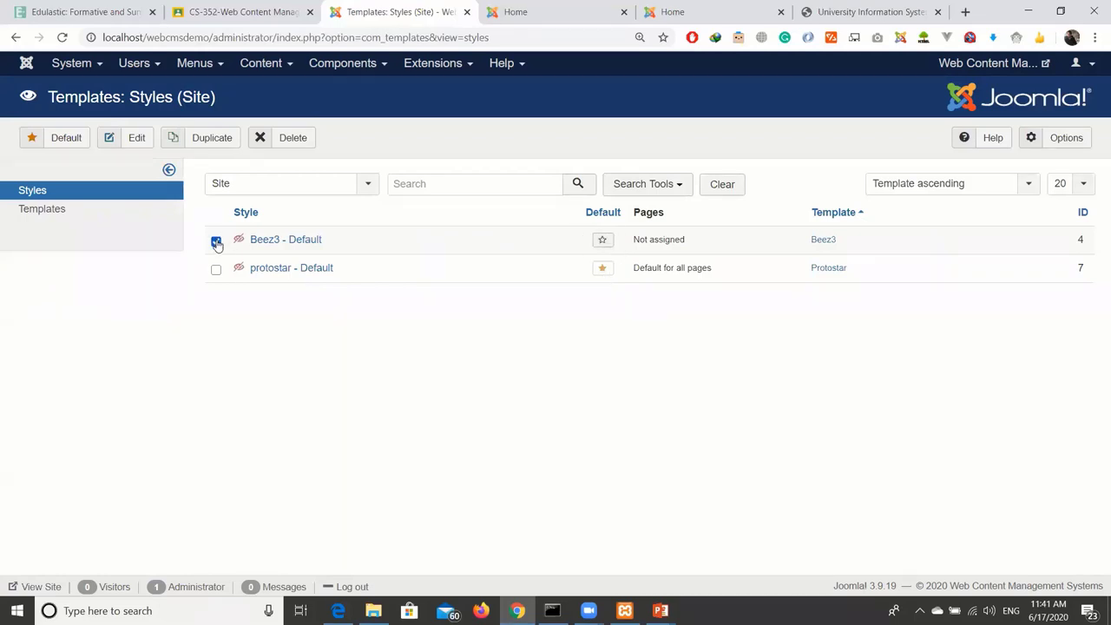
{"action": "left_click", "coordinate": [216, 242]}
{"action": "left_click", "coordinate": [216, 242]}
{"action": "left_click", "coordinate": [75, 140]}
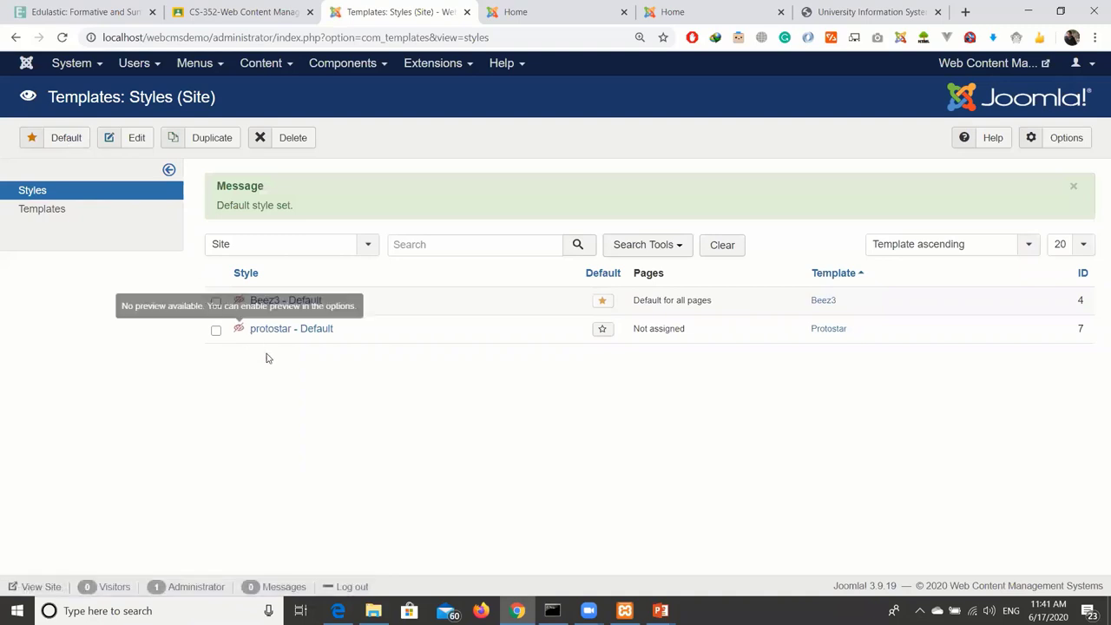
{"action": "left_click", "coordinate": [25, 66]}
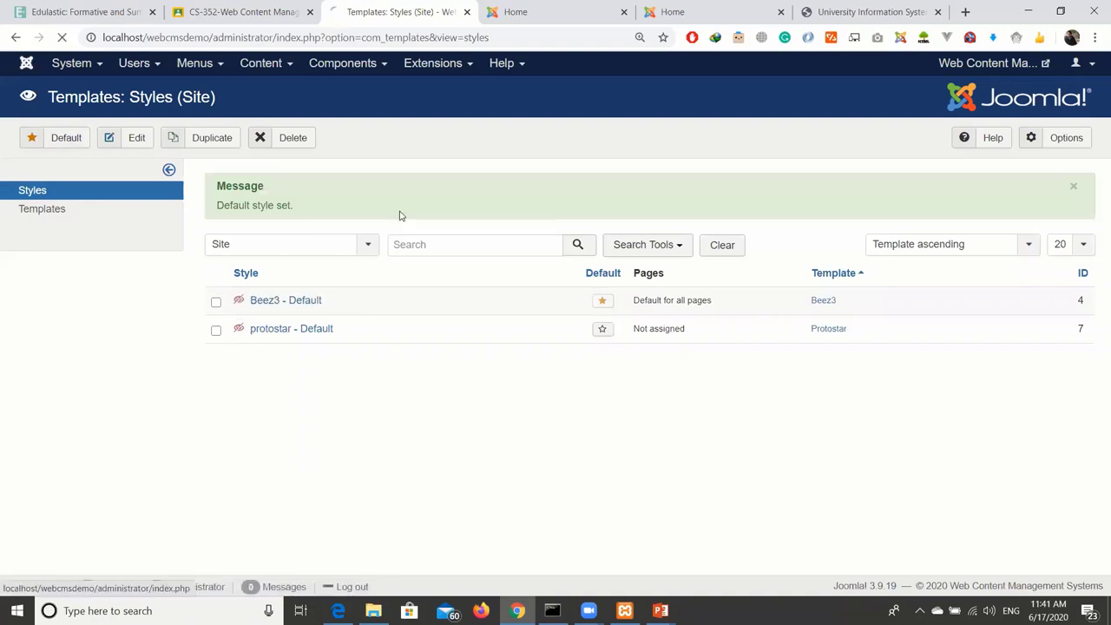
{"action": "scroll", "coordinate": [212, 341], "scroll_direction": "down", "scroll_amount": 3}
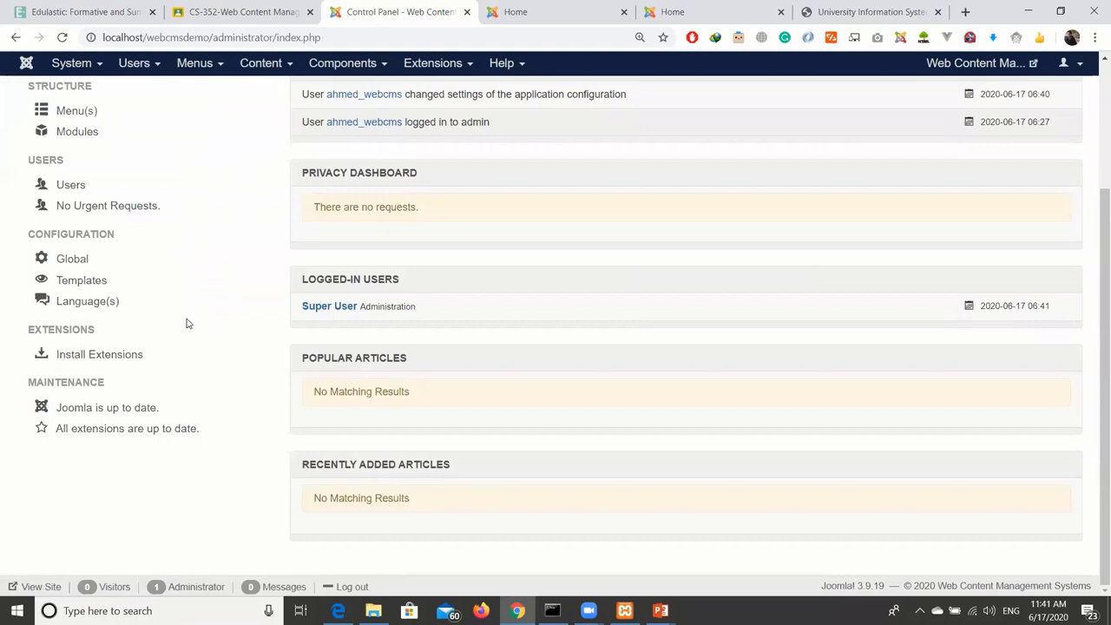
{"action": "left_click", "coordinate": [104, 302]}
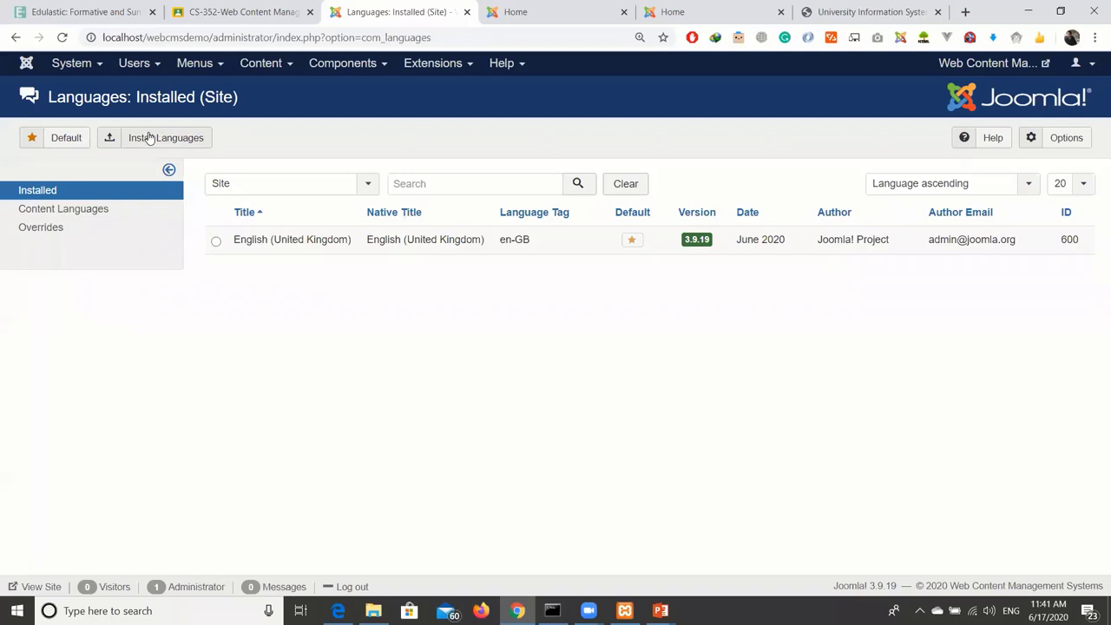
{"action": "left_click", "coordinate": [149, 139]}
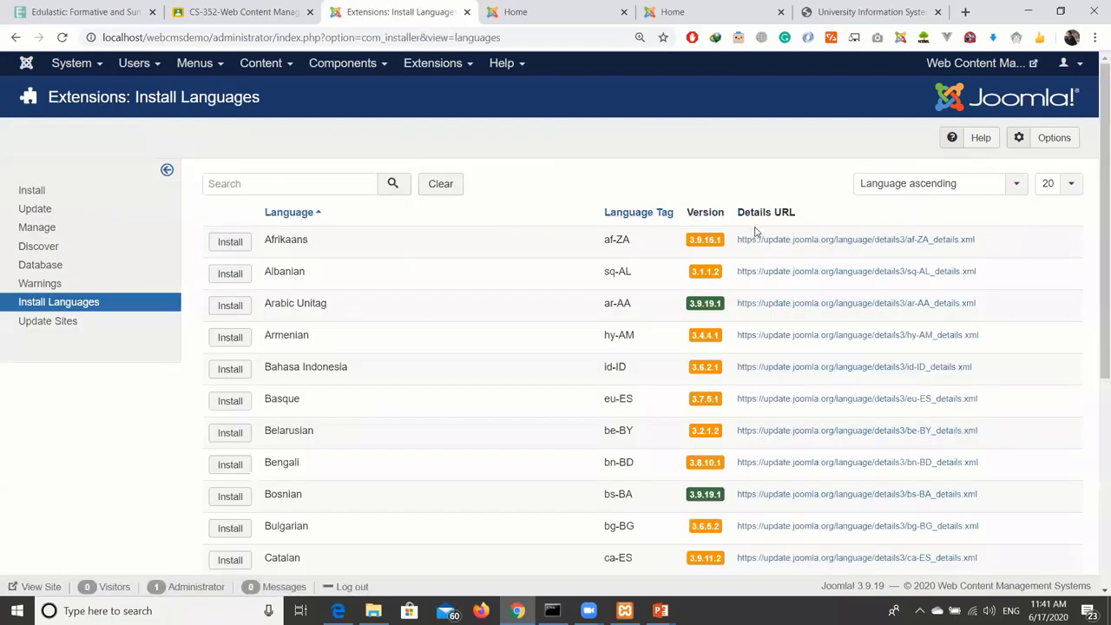
{"action": "scroll", "coordinate": [811, 248], "scroll_direction": "down", "scroll_amount": 4}
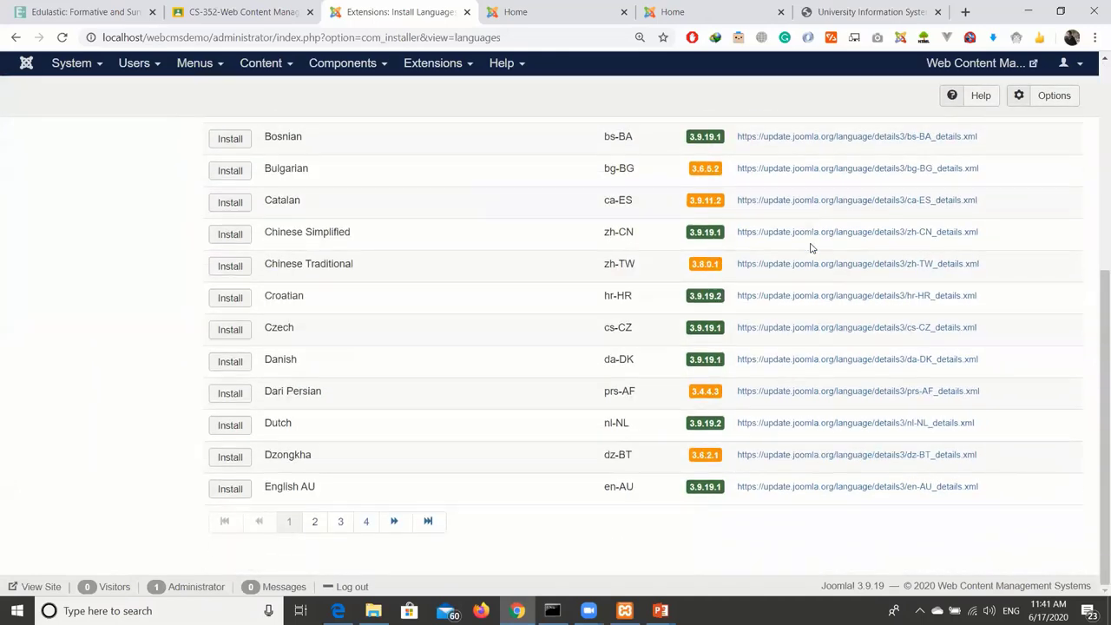
{"action": "scroll", "coordinate": [811, 248], "scroll_direction": "up", "scroll_amount": 4}
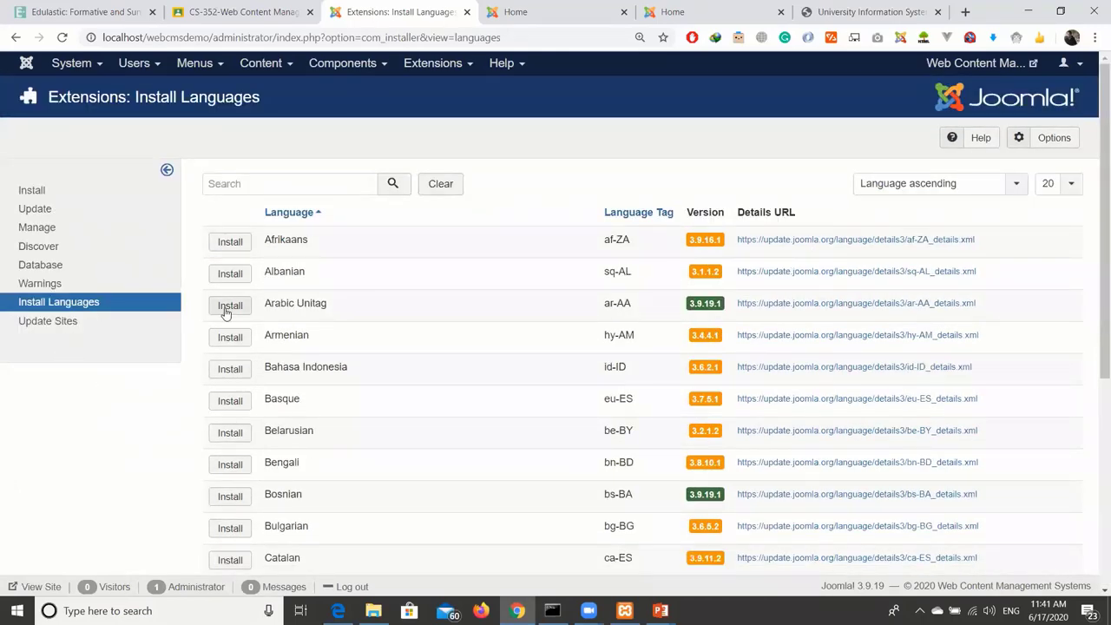
{"action": "left_click", "coordinate": [14, 66]}
{"action": "scroll", "coordinate": [139, 276], "scroll_direction": "down", "scroll_amount": 2}
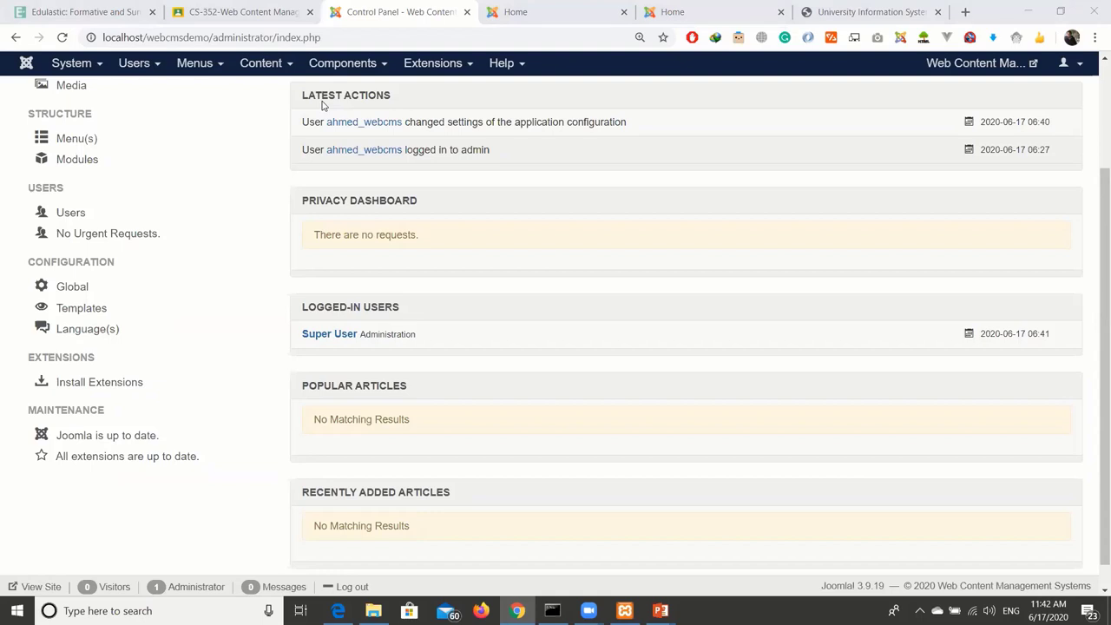
{"action": "scroll", "coordinate": [590, 274], "scroll_direction": "up", "scroll_amount": 2}
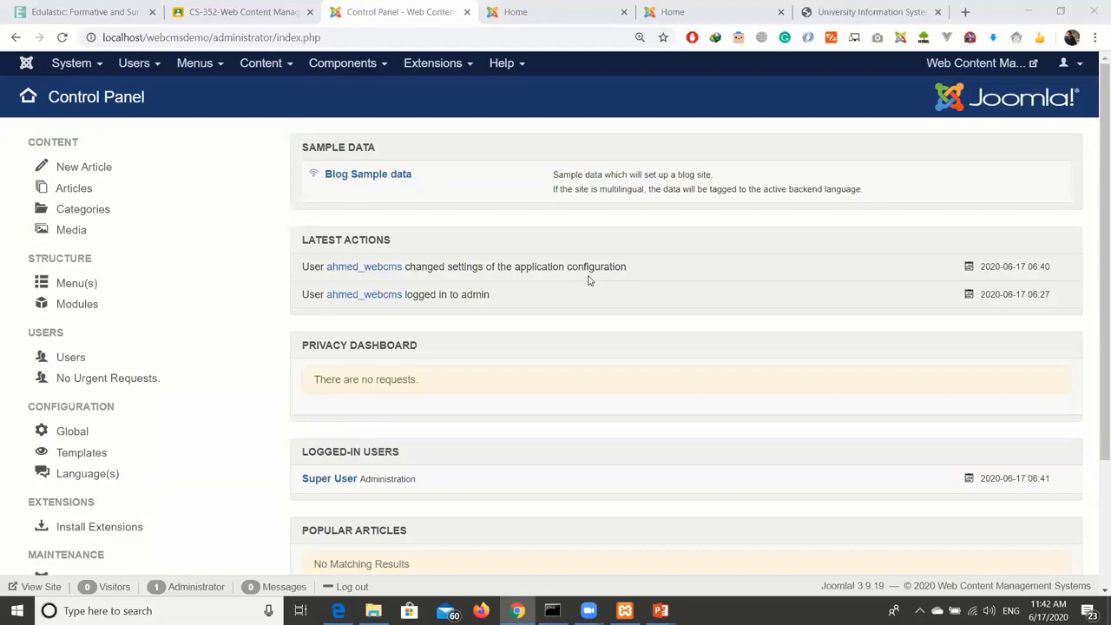
{"action": "left_click", "coordinate": [591, 225]}
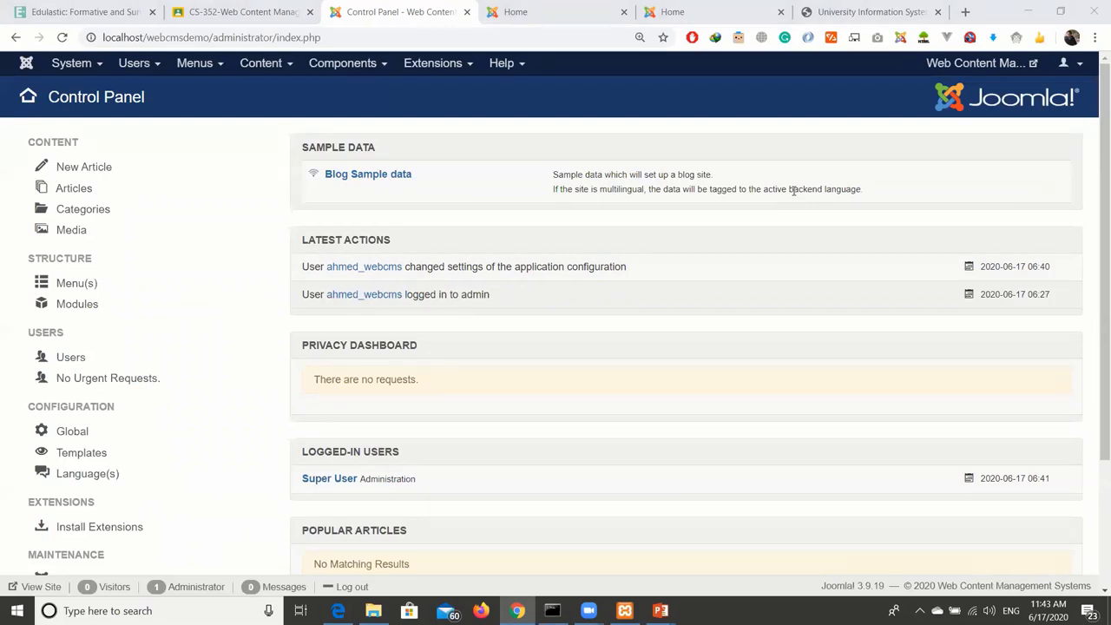
{"action": "scroll", "coordinate": [151, 251], "scroll_direction": "down", "scroll_amount": 2}
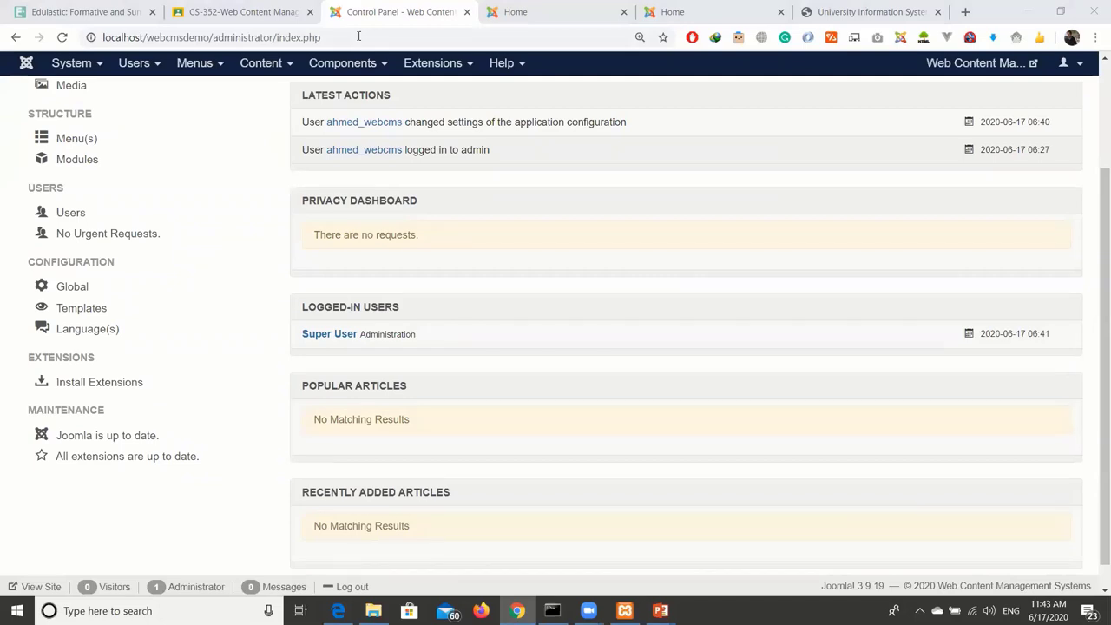
{"action": "left_click", "coordinate": [236, 213]}
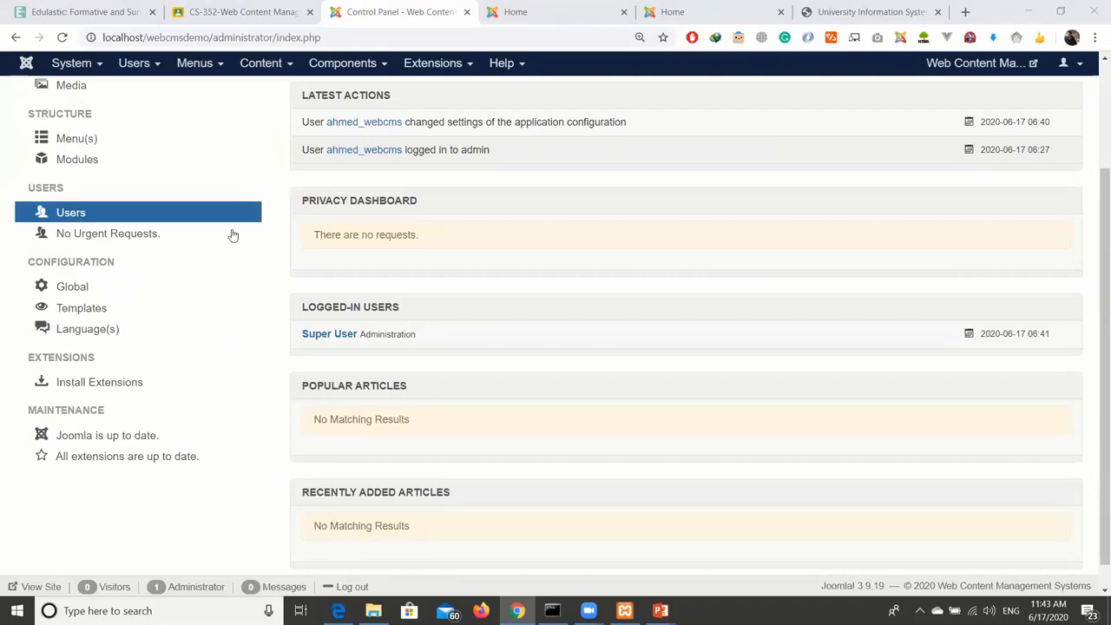
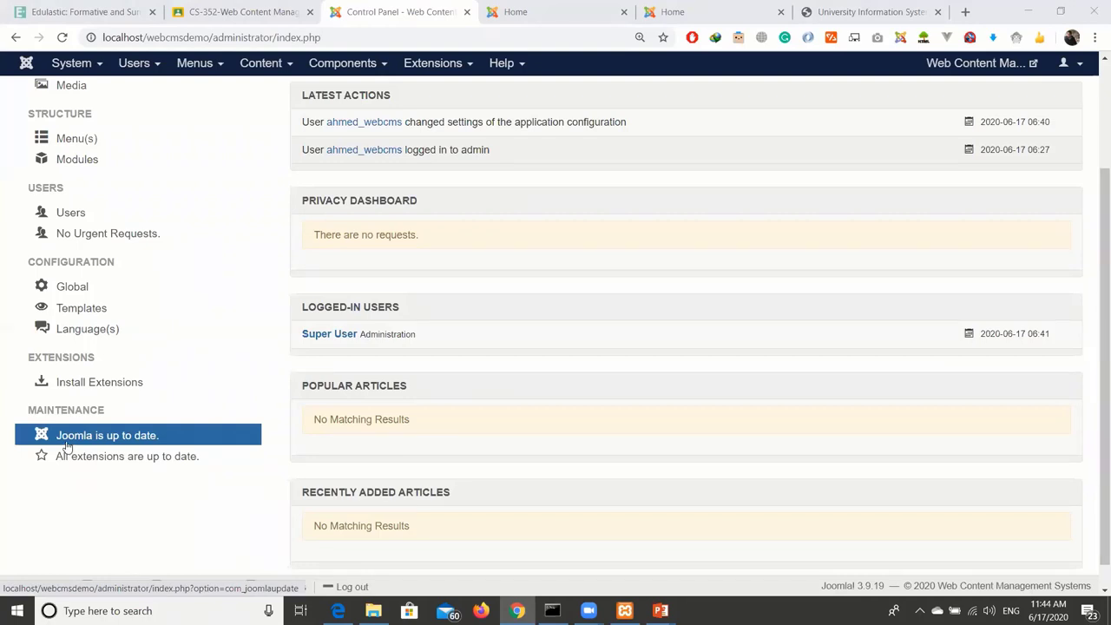
Scroll the Control Panel and briefly highlight part of the Sample Data heading.
{"action": "scroll", "coordinate": [347, 345], "scroll_direction": "up", "scroll_amount": 3}
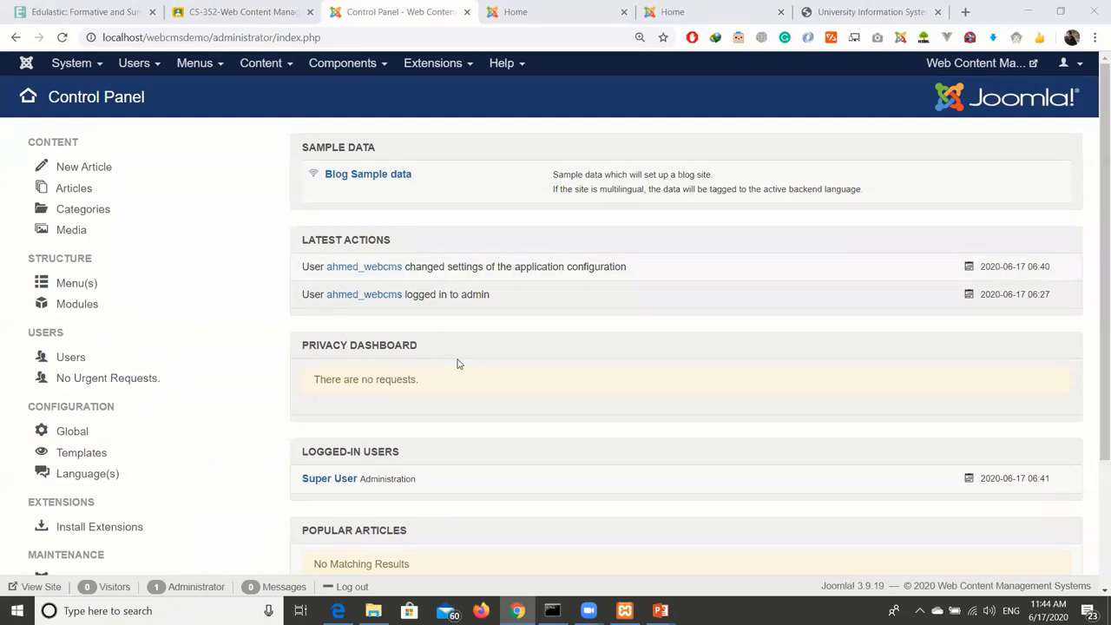
{"action": "scroll", "coordinate": [457, 363], "scroll_direction": "down", "scroll_amount": 3}
{"action": "scroll", "coordinate": [459, 364], "scroll_direction": "down", "scroll_amount": 1}
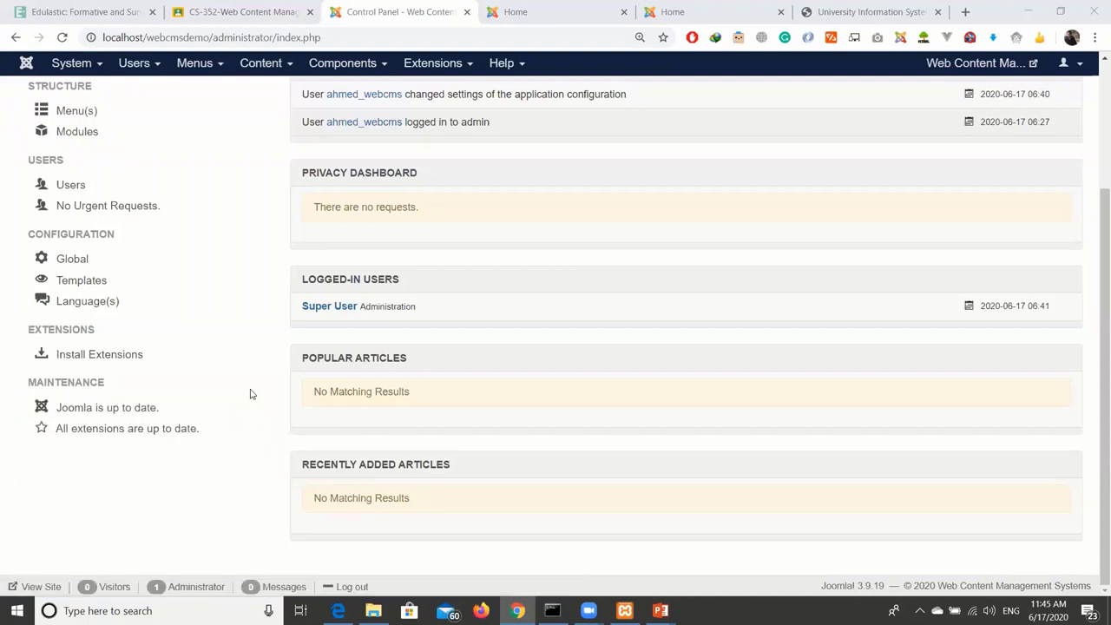
{"action": "scroll", "coordinate": [227, 460], "scroll_direction": "up", "scroll_amount": 2}
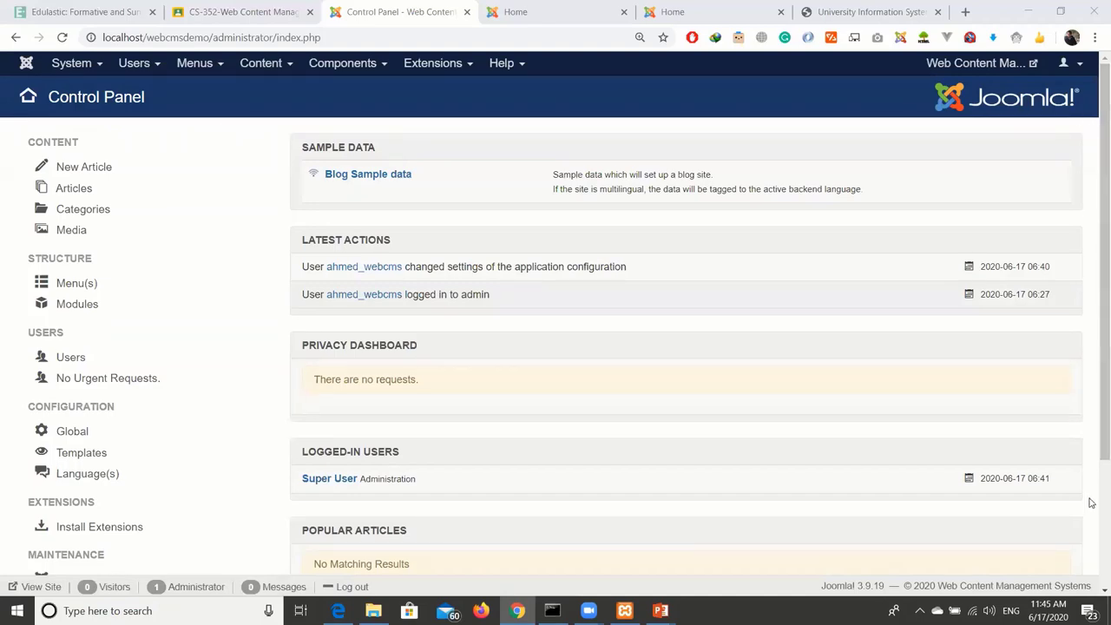
{"action": "scroll", "coordinate": [1092, 504], "scroll_direction": "down", "scroll_amount": 2}
{"action": "scroll", "coordinate": [270, 243], "scroll_direction": "up", "scroll_amount": 2}
{"action": "left_click_drag", "start_coordinate": [328, 143], "coordinate": [400, 148]}
{"action": "left_click", "coordinate": [400, 148]}
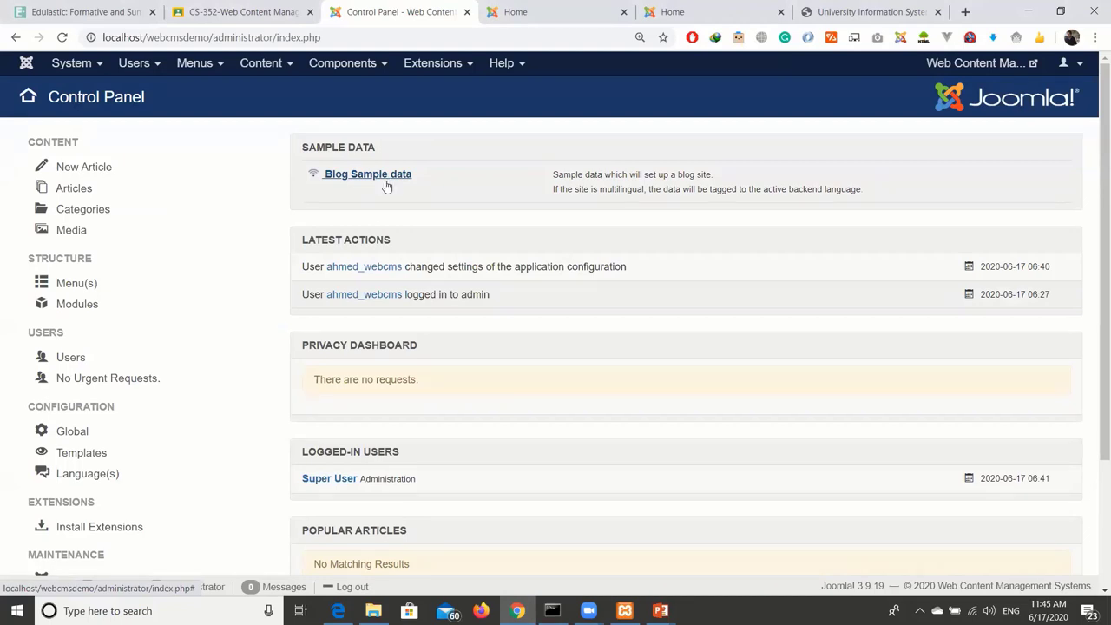
Highlight the Latest Actions heading and first entry, then open the public front page in a new tab.
{"action": "left_click_drag", "start_coordinate": [299, 240], "coordinate": [386, 233]}
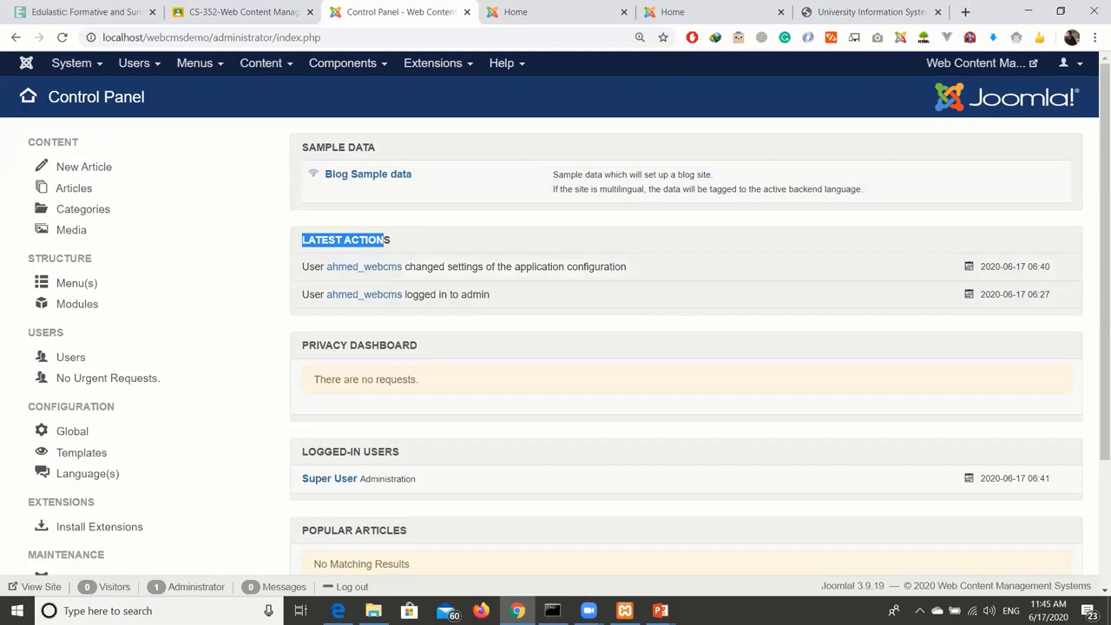
{"action": "left_click", "coordinate": [588, 323]}
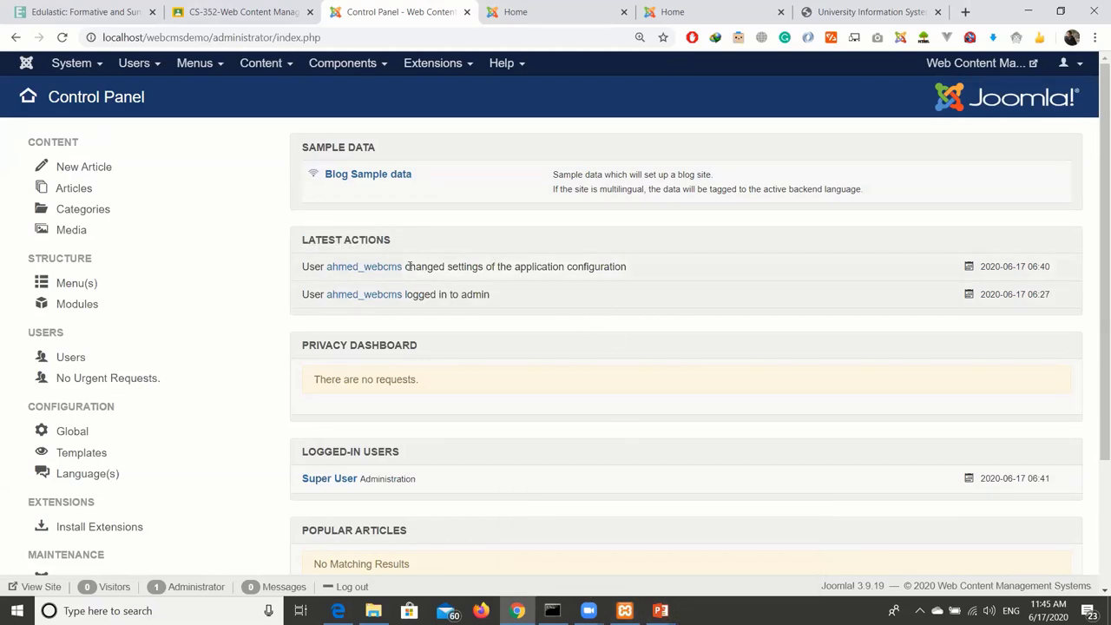
{"action": "left_click_drag", "start_coordinate": [433, 266], "coordinate": [622, 260]}
{"action": "left_click", "coordinate": [526, 263]}
{"action": "left_click", "coordinate": [655, 263]}
{"action": "left_click", "coordinate": [953, 116]}
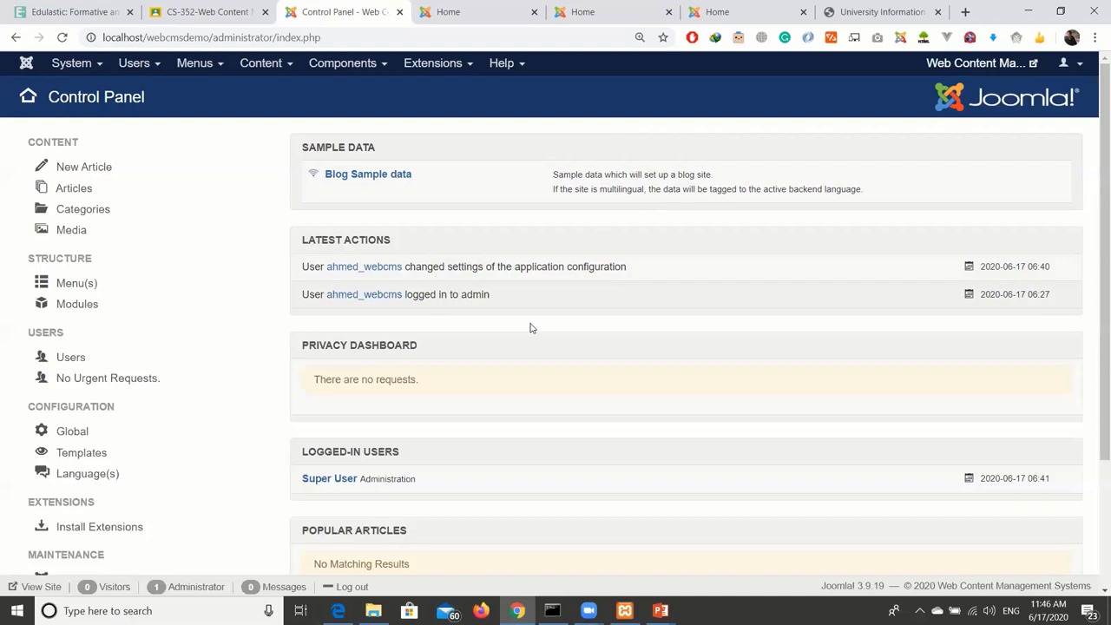
{"action": "scroll", "coordinate": [531, 329], "scroll_direction": "down", "scroll_amount": 1}
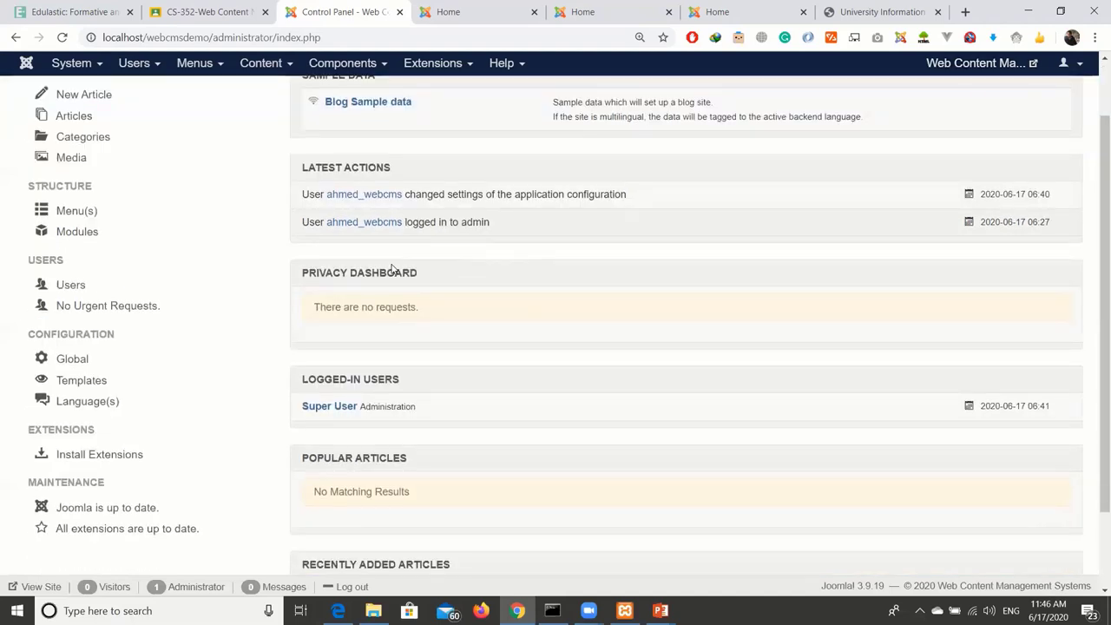
{"action": "left_click_drag", "start_coordinate": [399, 302], "coordinate": [467, 303]}
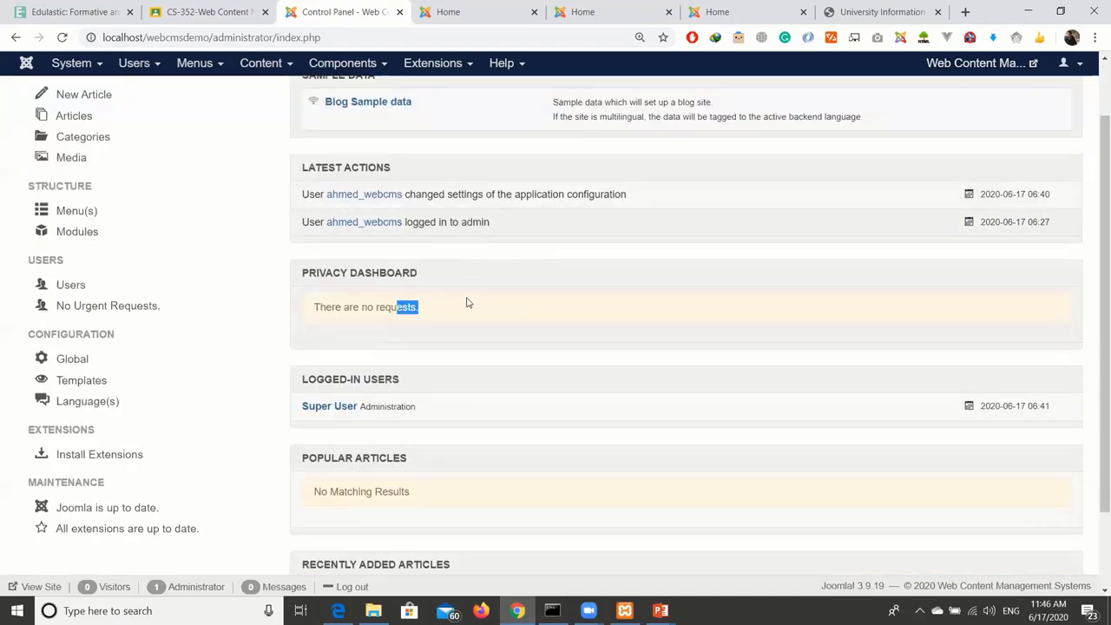
{"action": "left_click", "coordinate": [474, 302]}
{"action": "scroll", "coordinate": [474, 286], "scroll_direction": "down", "scroll_amount": 1}
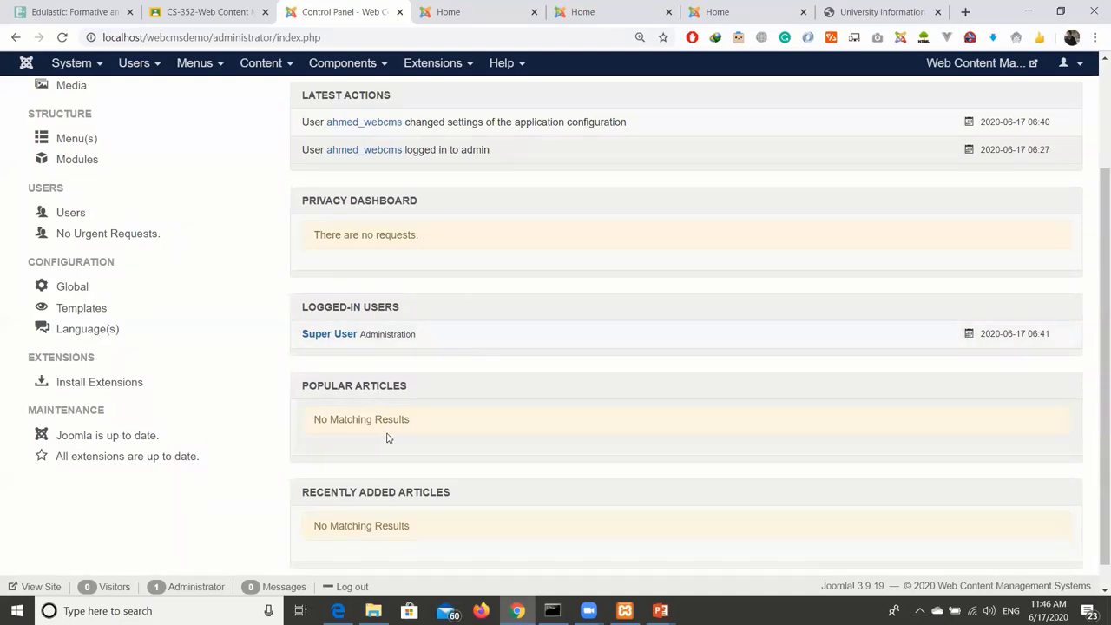
{"action": "scroll", "coordinate": [387, 434], "scroll_direction": "down", "scroll_amount": 1}
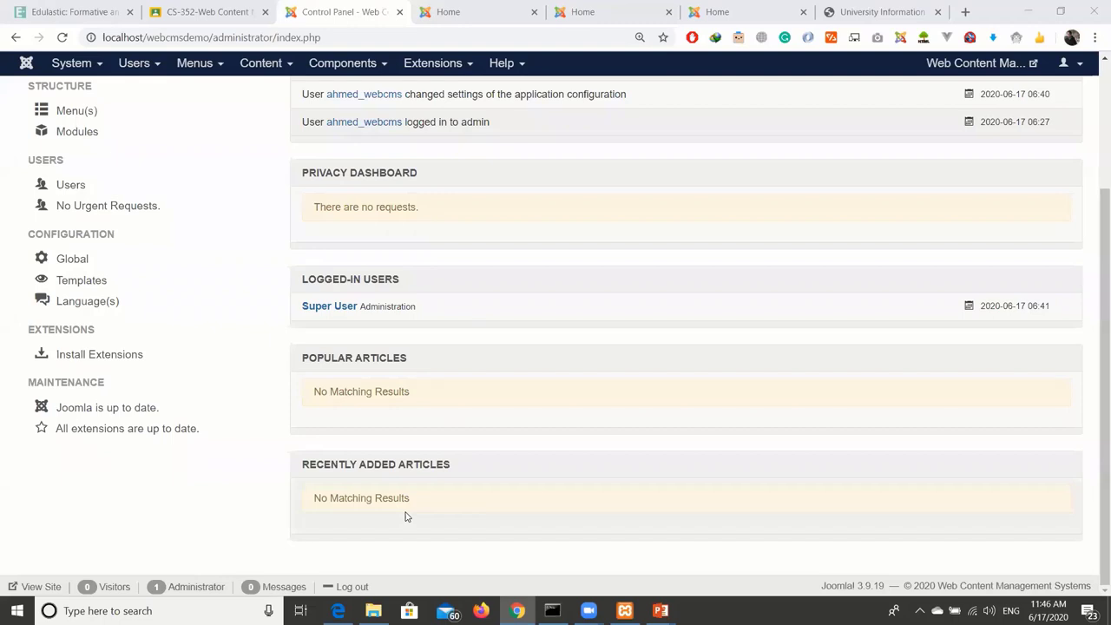
{"action": "double_click", "coordinate": [324, 360]}
{"action": "left_click", "coordinate": [390, 388]}
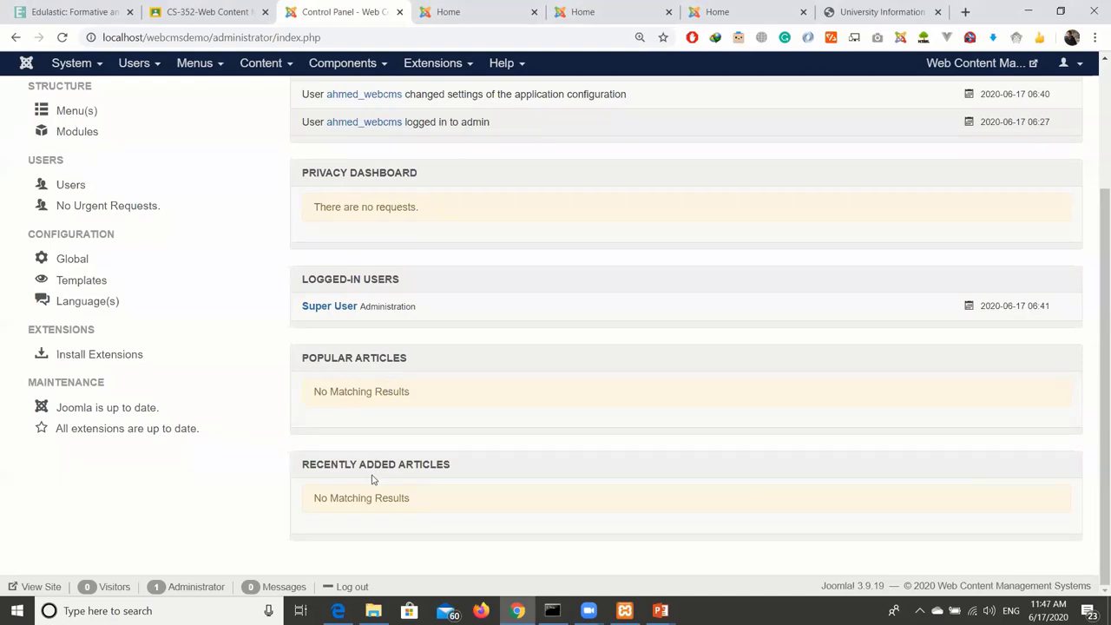
{"action": "left_click_drag", "start_coordinate": [353, 498], "coordinate": [424, 506]}
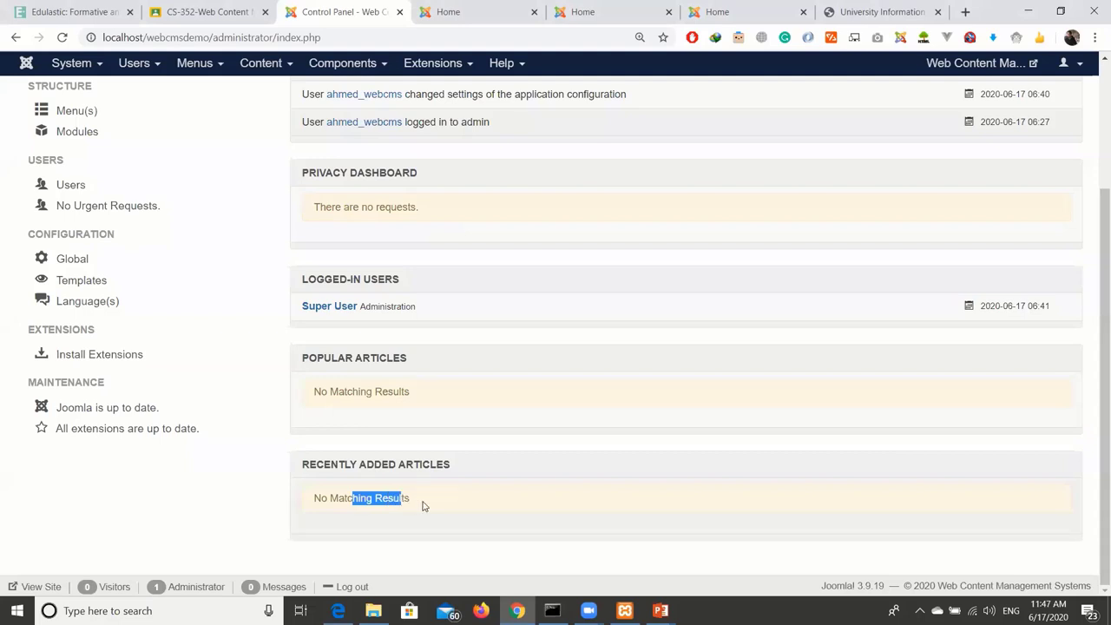
{"action": "left_click", "coordinate": [425, 505]}
{"action": "scroll", "coordinate": [428, 497], "scroll_direction": "up", "scroll_amount": 2}
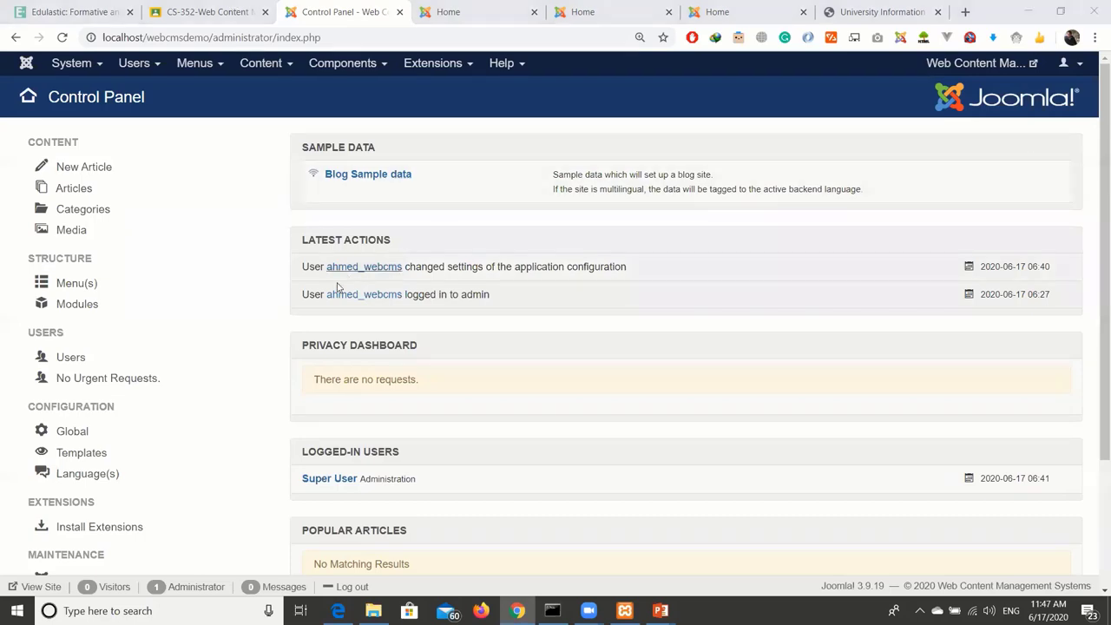
{"action": "left_click", "coordinate": [372, 68]}
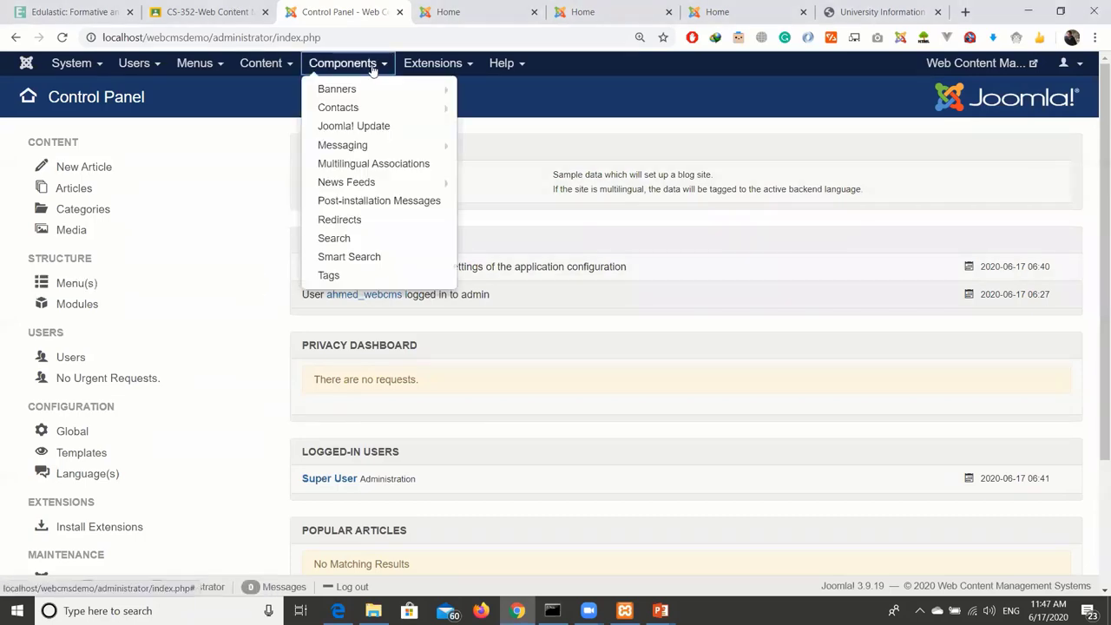
{"action": "left_click", "coordinate": [425, 62]}
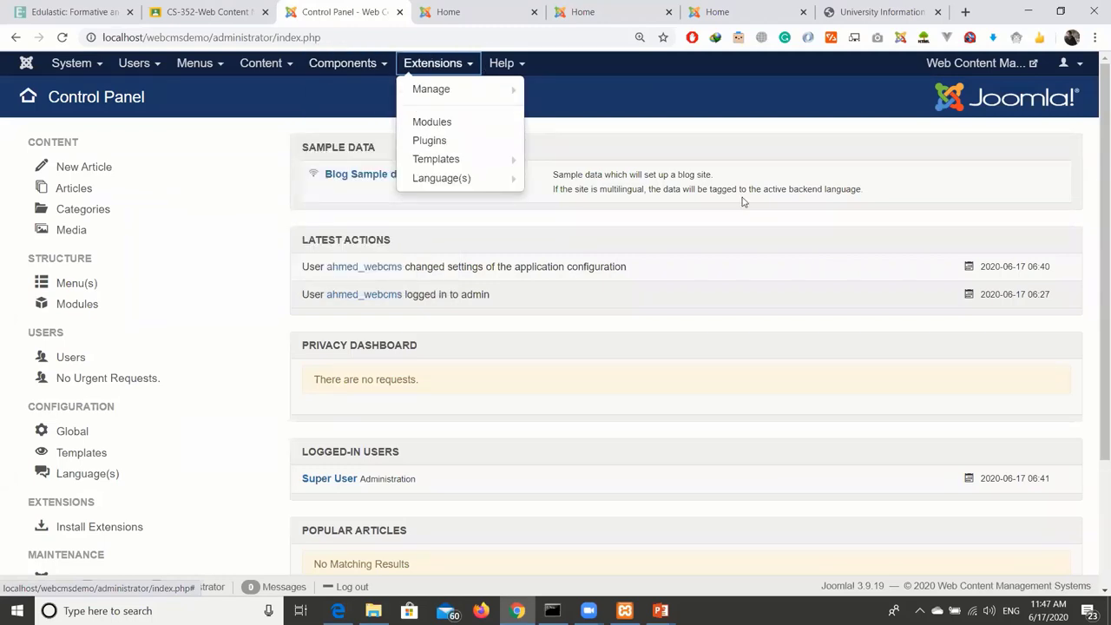
{"action": "key", "text": "ctrl+Tab"}
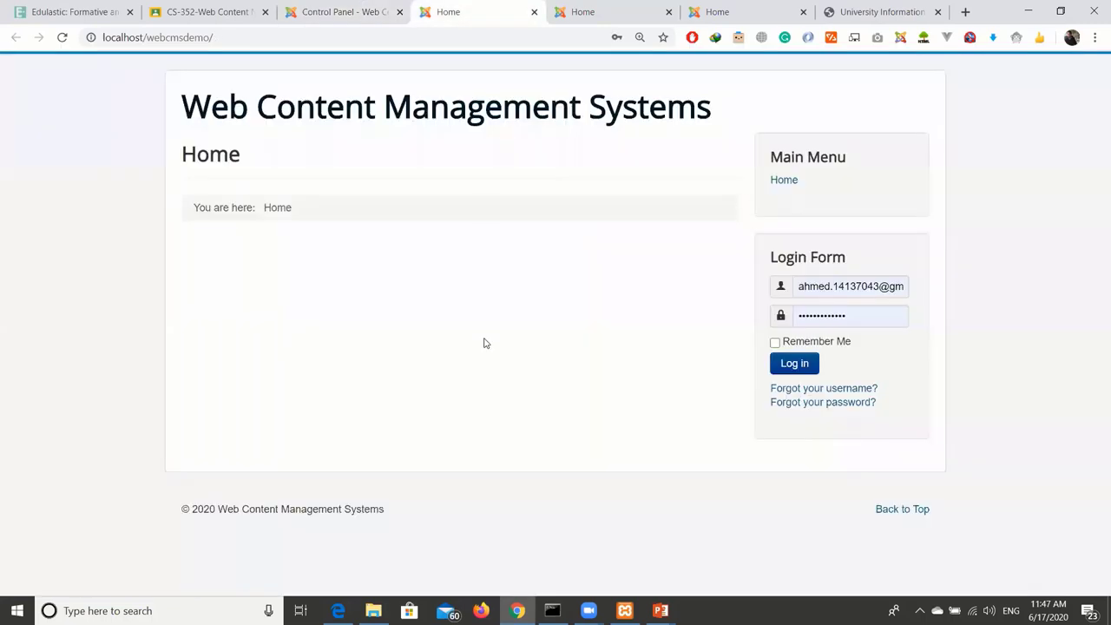
{"action": "left_click", "coordinate": [576, 21]}
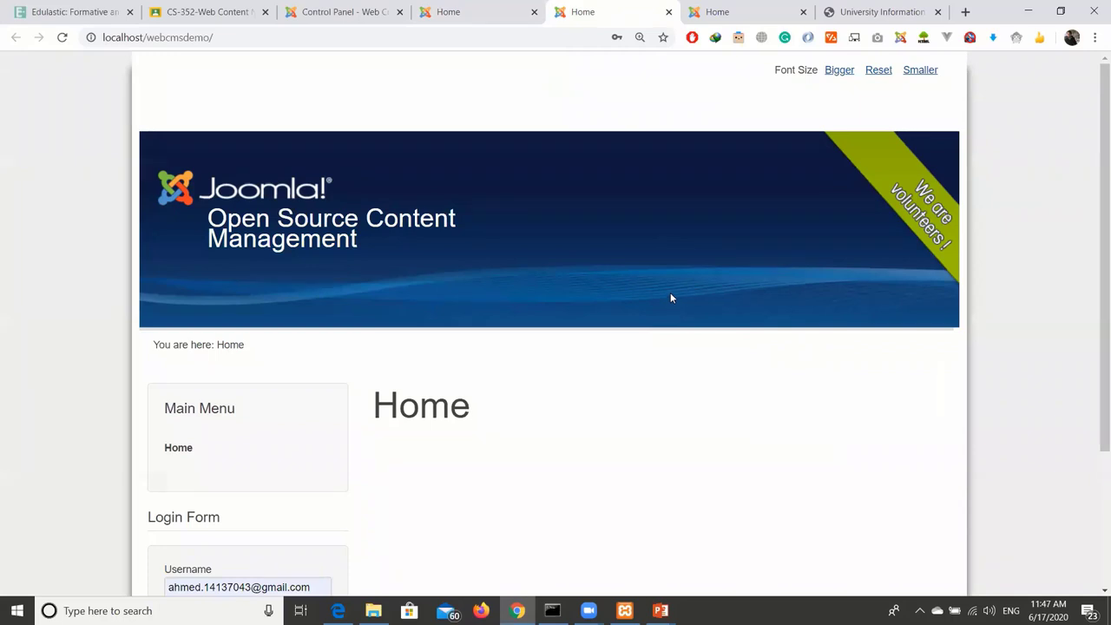
{"action": "scroll", "coordinate": [671, 298], "scroll_direction": "down", "scroll_amount": 3}
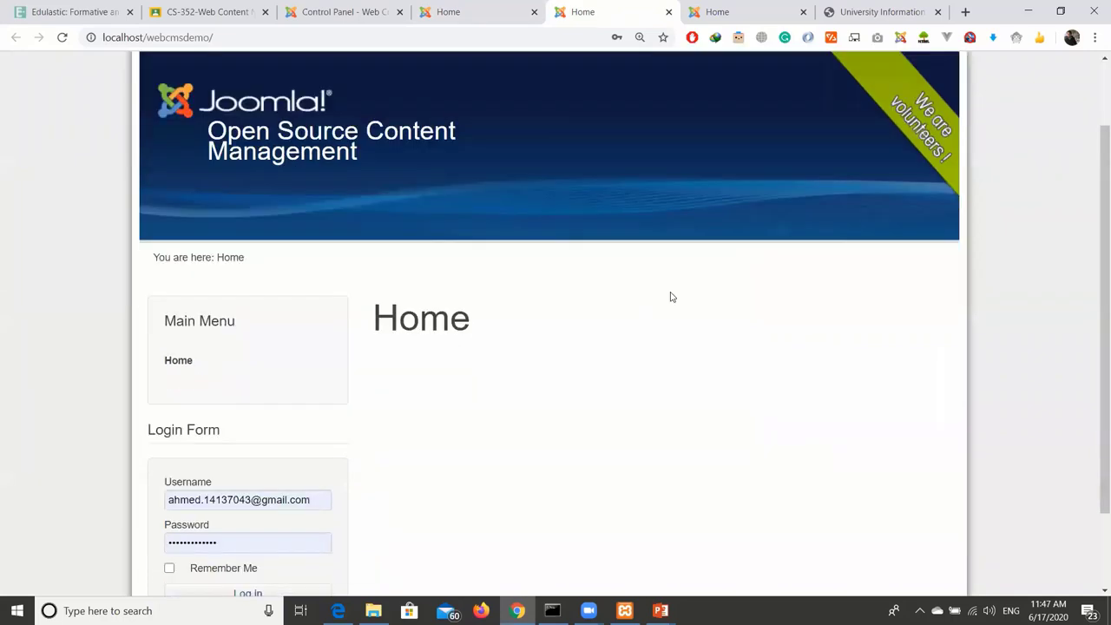
{"action": "scroll", "coordinate": [670, 298], "scroll_direction": "up", "scroll_amount": 3}
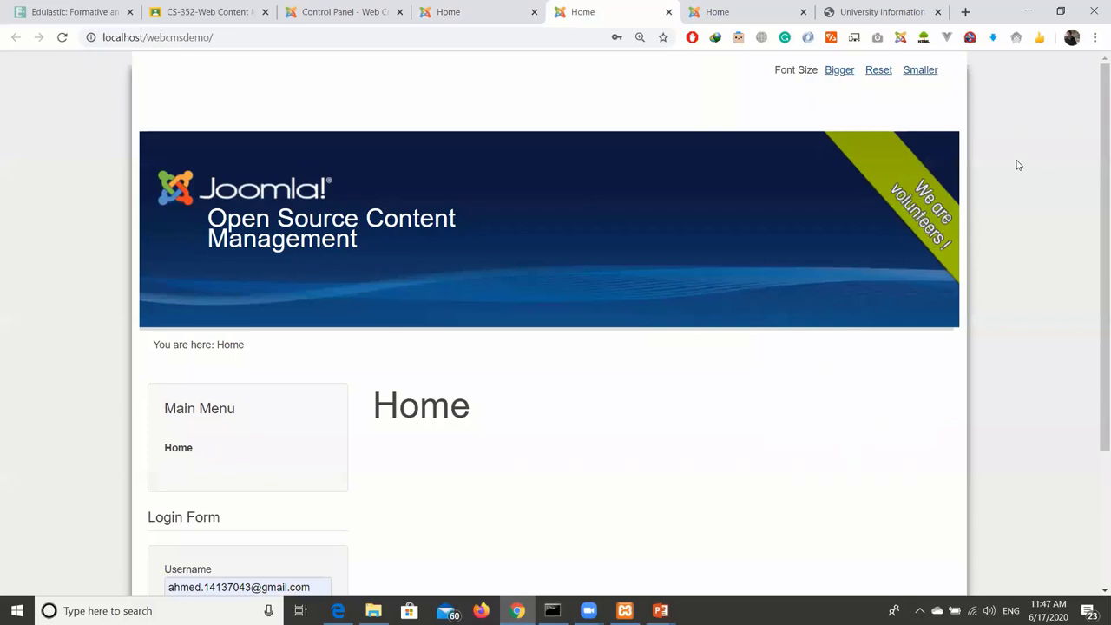
{"action": "scroll", "coordinate": [562, 318], "scroll_direction": "down", "scroll_amount": 3}
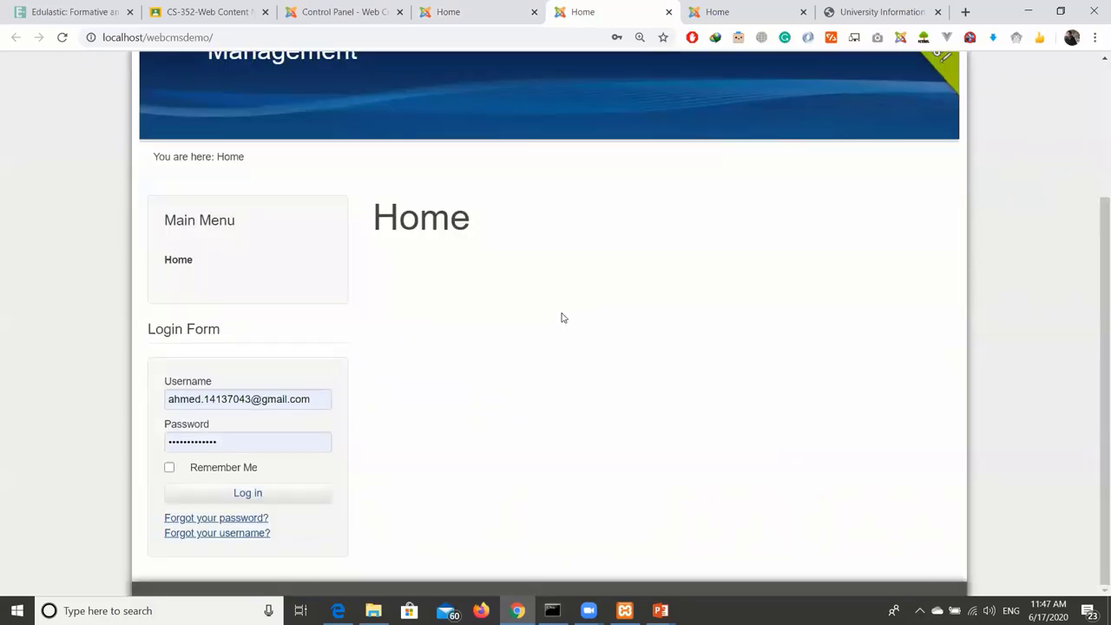
{"action": "scroll", "coordinate": [562, 318], "scroll_direction": "up", "scroll_amount": 3}
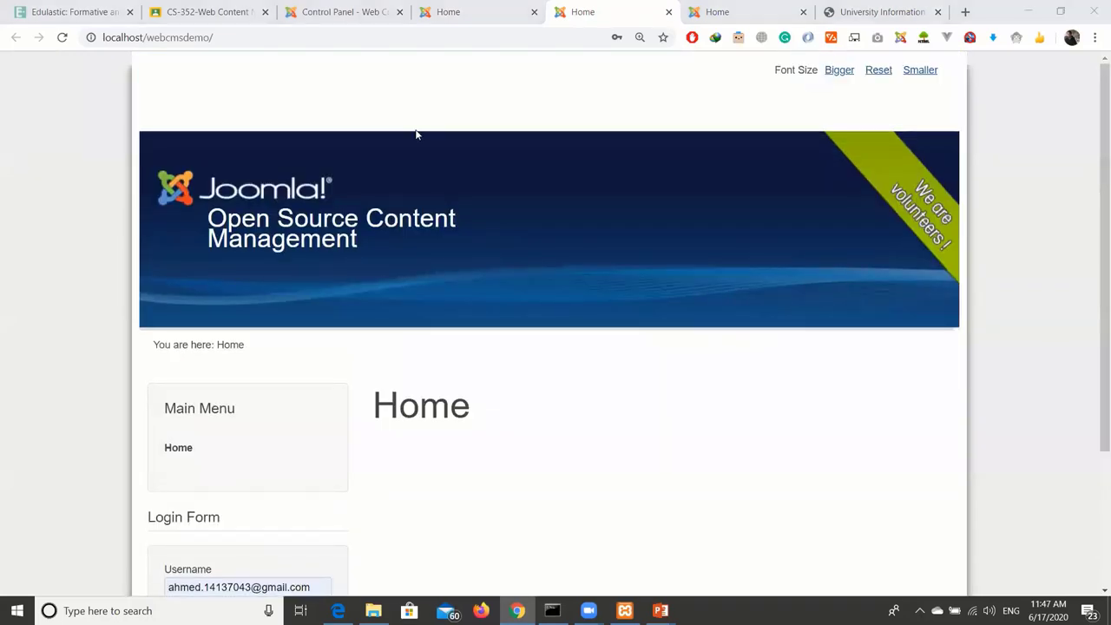
{"action": "key", "text": "ctrl+shift+Tab"}
{"action": "key", "text": "ctrl+shift+Tab"}
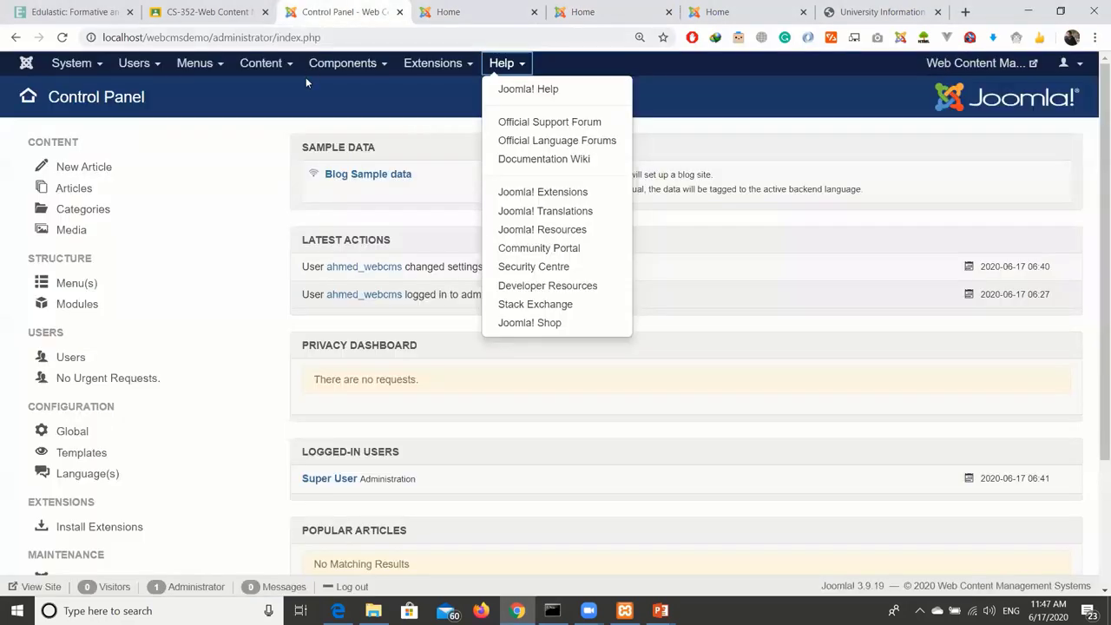
{"action": "left_click", "coordinate": [309, 71]}
{"action": "left_click", "coordinate": [285, 130]}
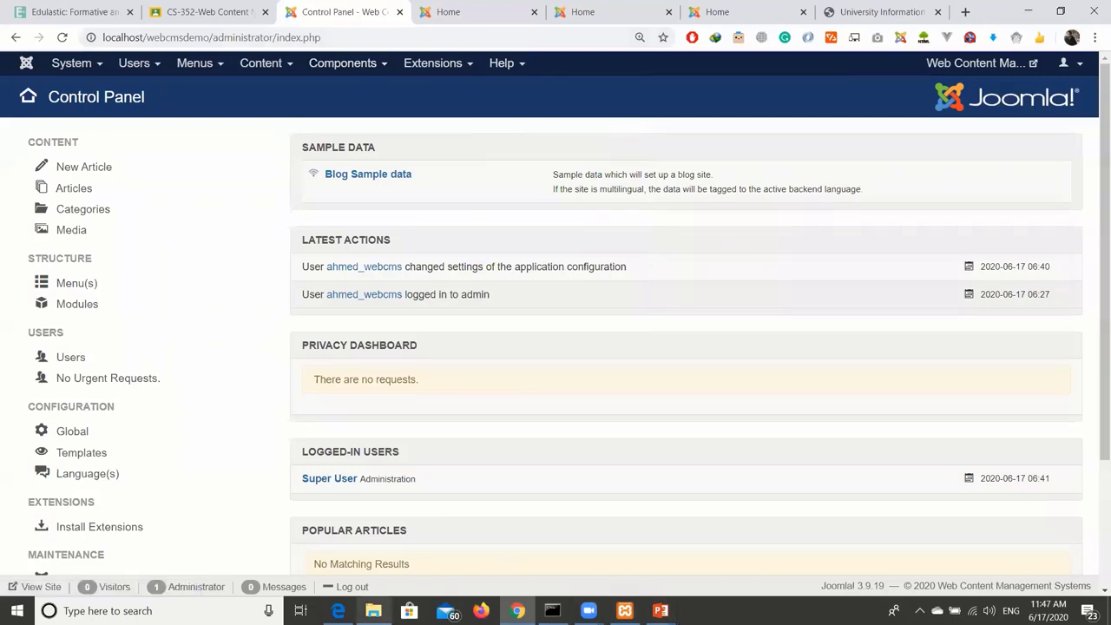
{"action": "left_click", "coordinate": [337, 610]}
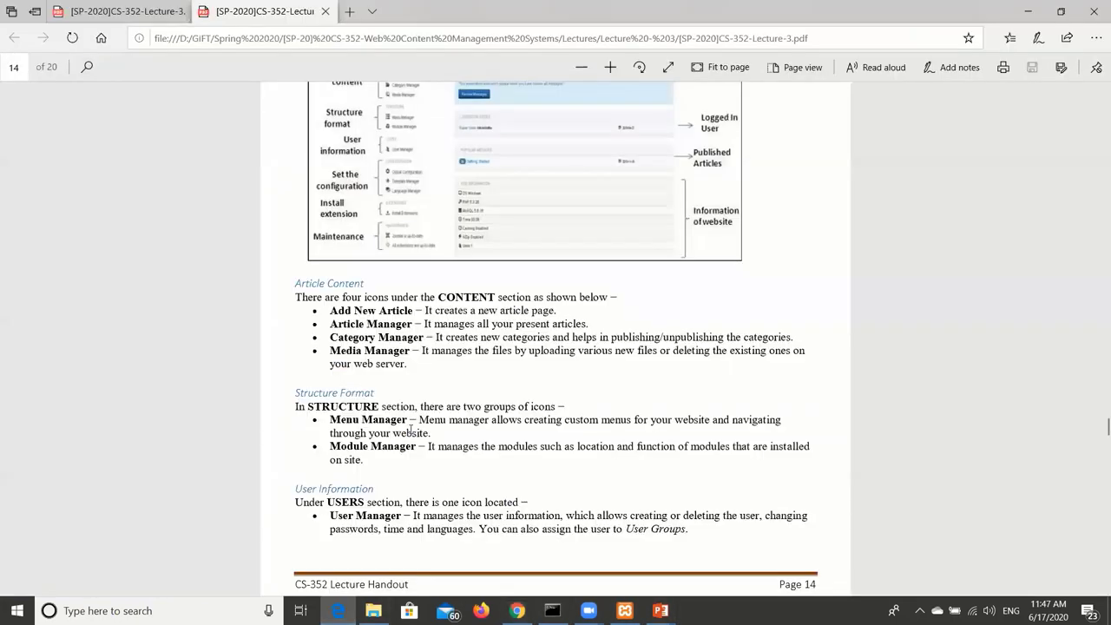
{"action": "scroll", "coordinate": [415, 432], "scroll_direction": "up", "scroll_amount": 5}
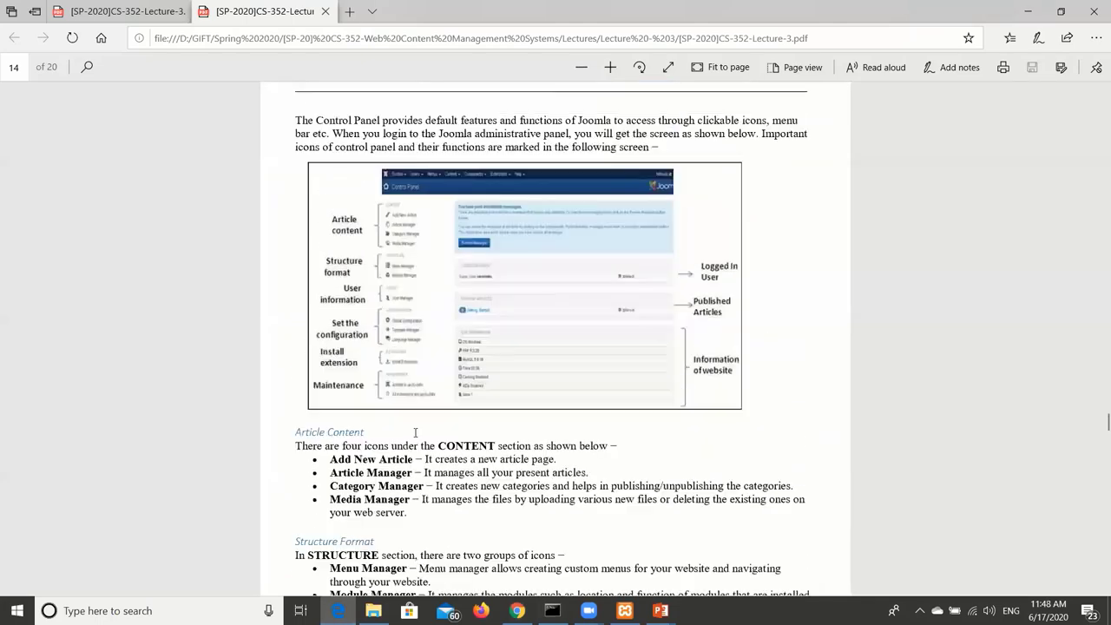
{"action": "scroll", "coordinate": [419, 424], "scroll_direction": "down", "scroll_amount": 3}
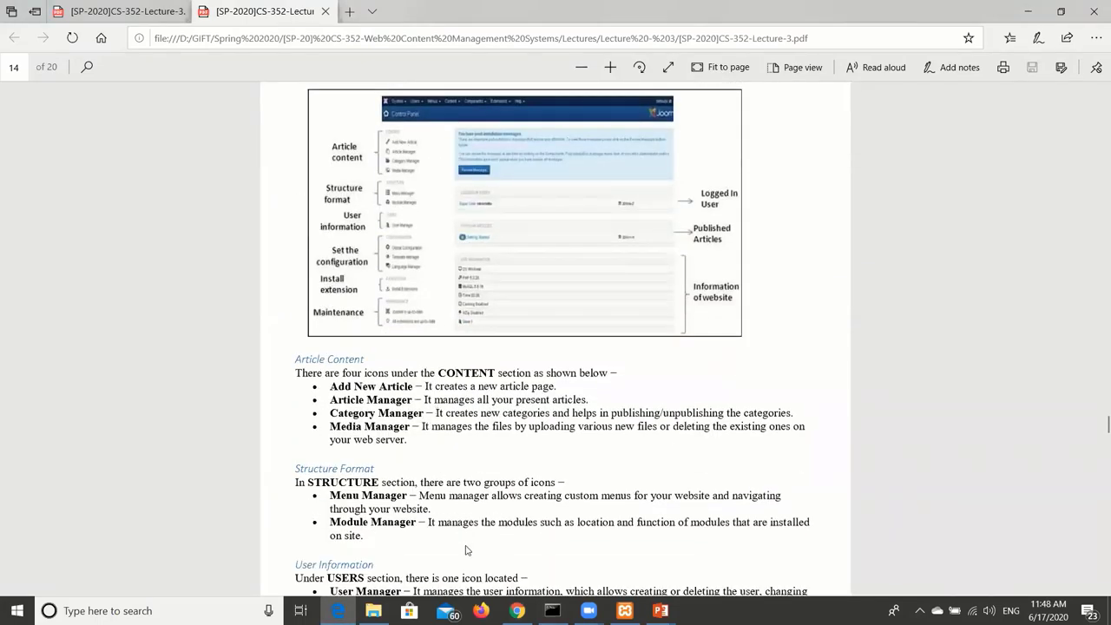
{"action": "left_click", "coordinate": [517, 611]}
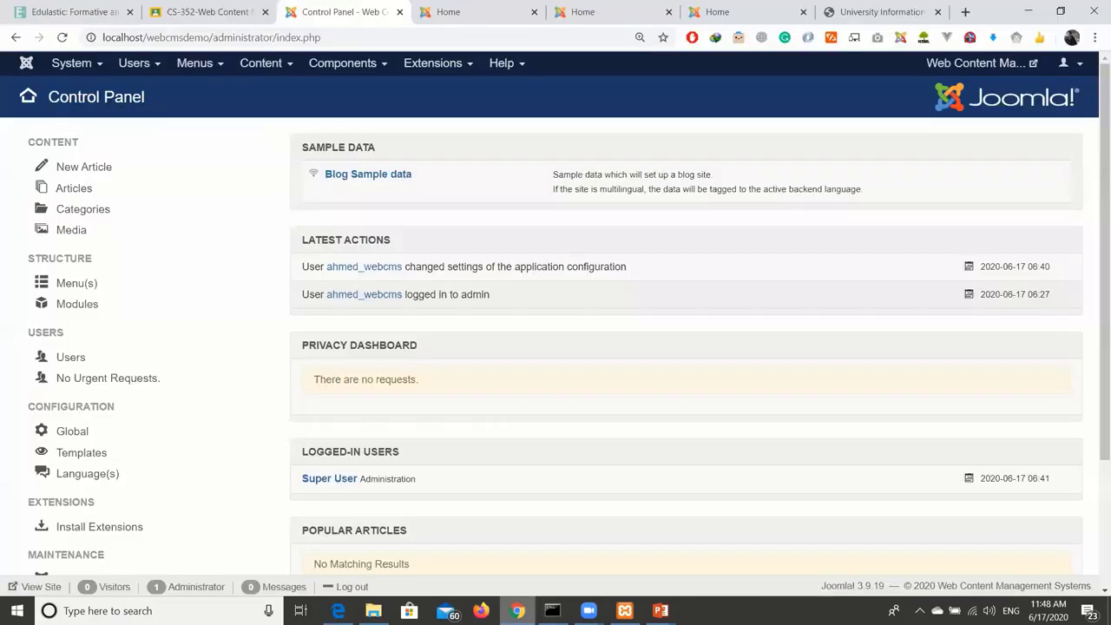
Abandon the new article and open the Categories list, which shows only Uncategorised.
{"action": "left_click", "coordinate": [116, 168]}
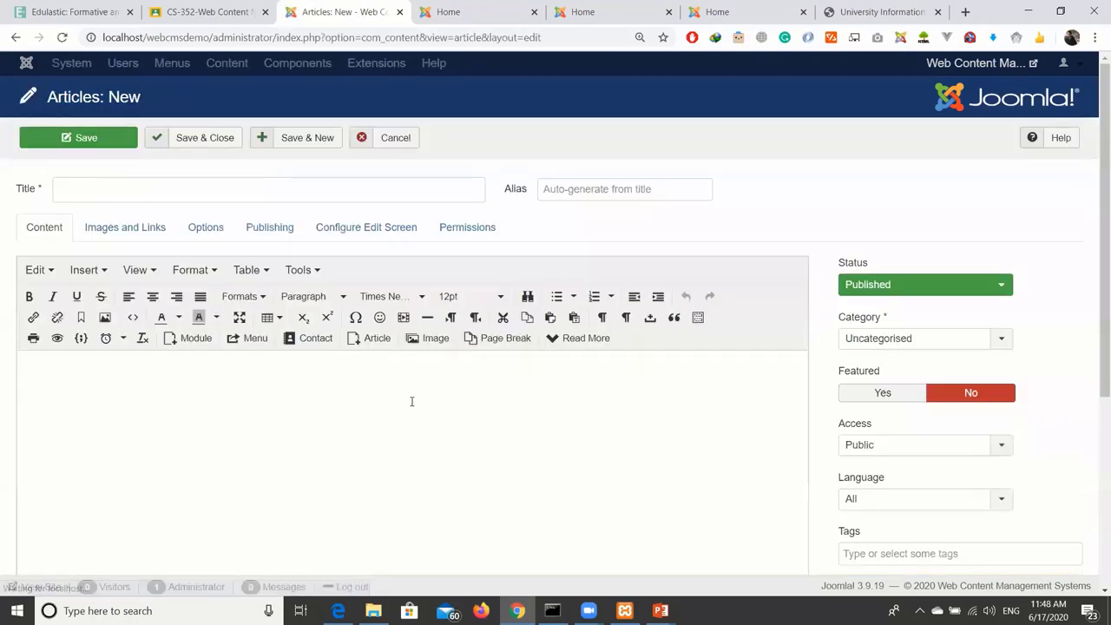
{"action": "left_click", "coordinate": [16, 37]}
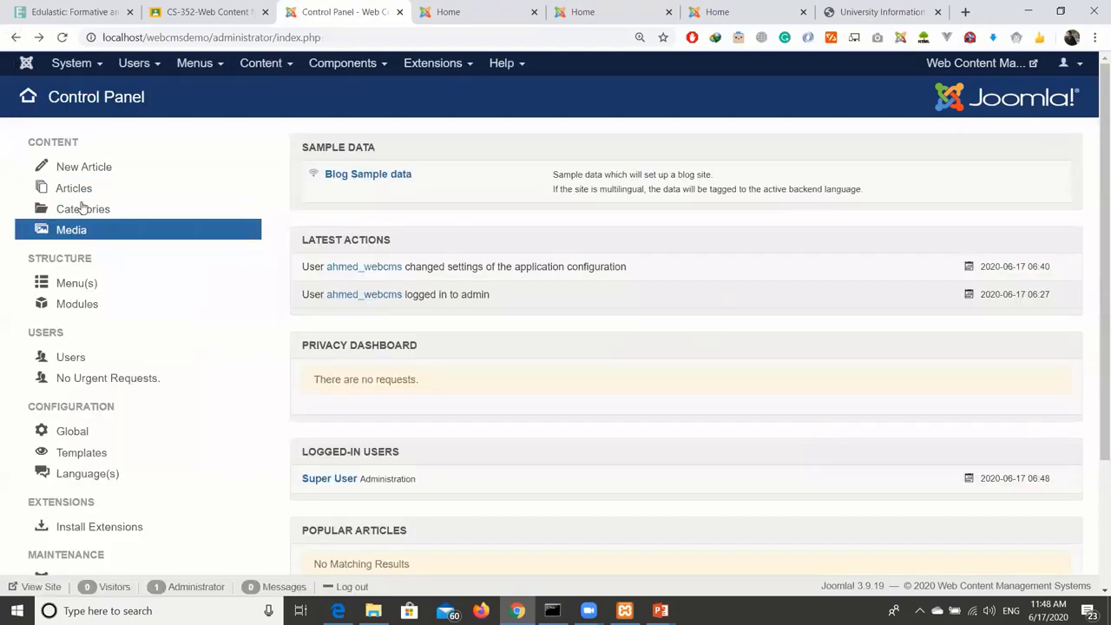
{"action": "left_click", "coordinate": [84, 212]}
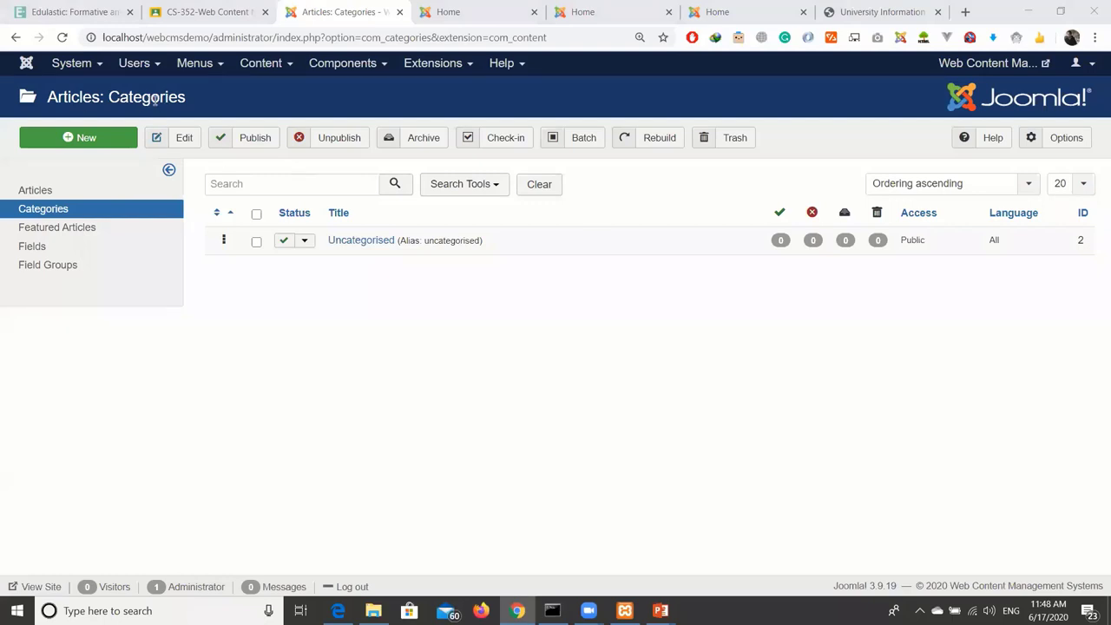
{"action": "left_click_drag", "start_coordinate": [110, 99], "coordinate": [212, 103]}
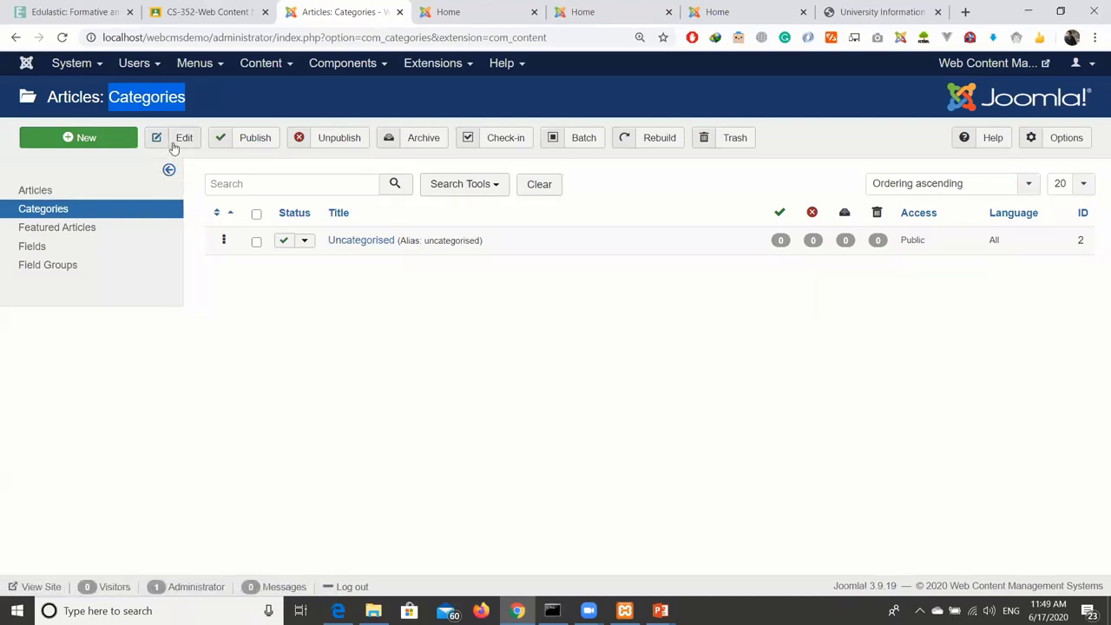
{"action": "left_click", "coordinate": [321, 315]}
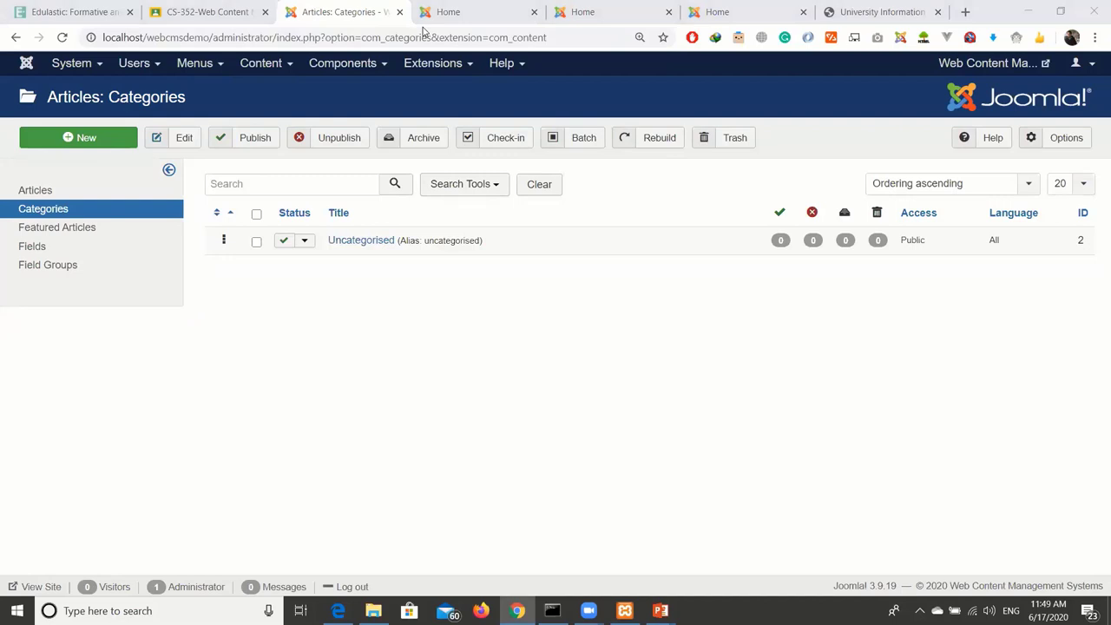
{"action": "left_click", "coordinate": [563, 415]}
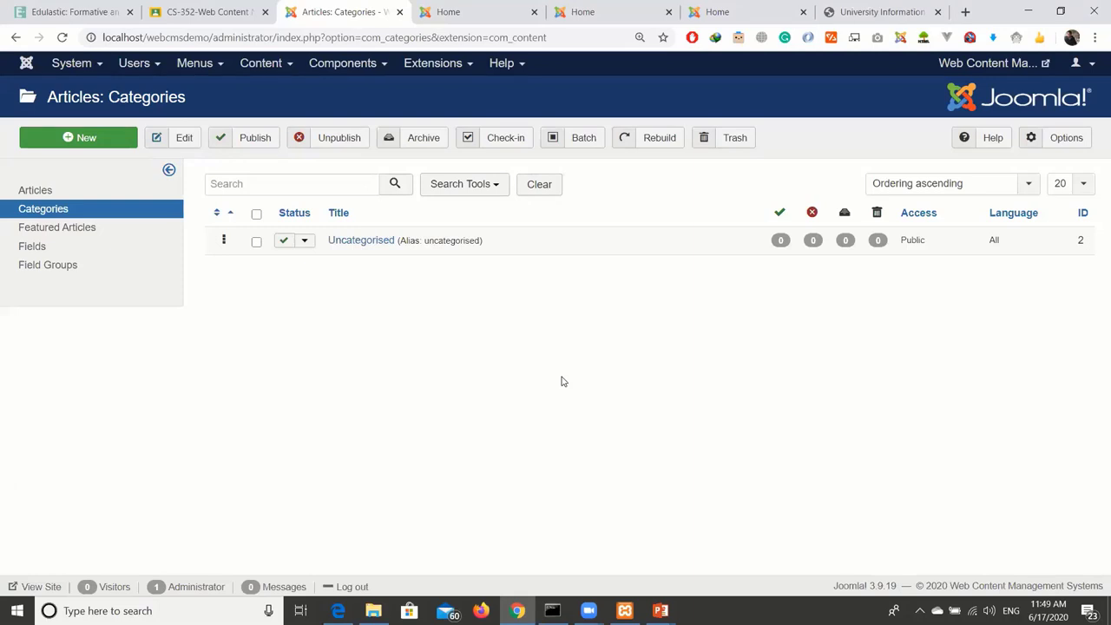
{"action": "left_click", "coordinate": [613, 15]}
{"action": "scroll", "coordinate": [505, 364], "scroll_direction": "down", "scroll_amount": 2}
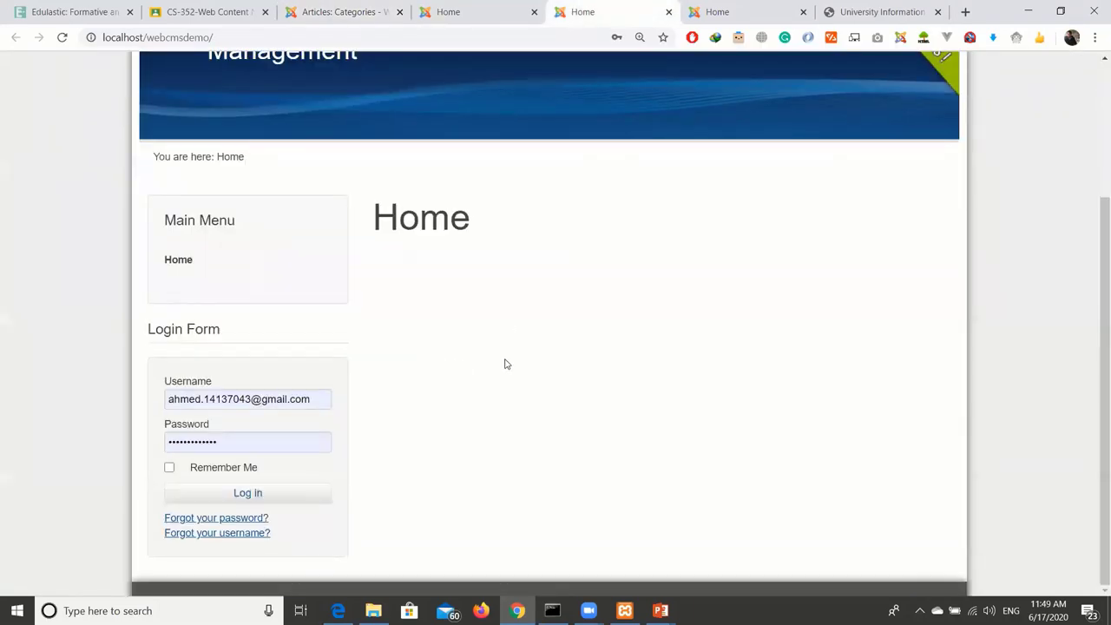
{"action": "scroll", "coordinate": [505, 364], "scroll_direction": "up", "scroll_amount": 2}
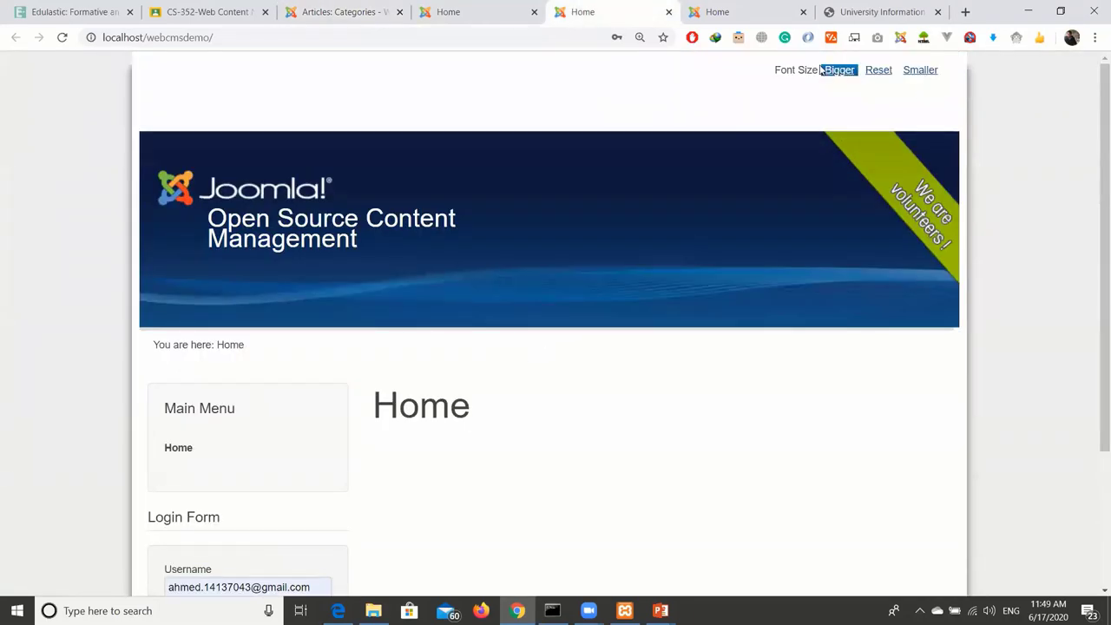
{"action": "left_click", "coordinate": [340, 12]}
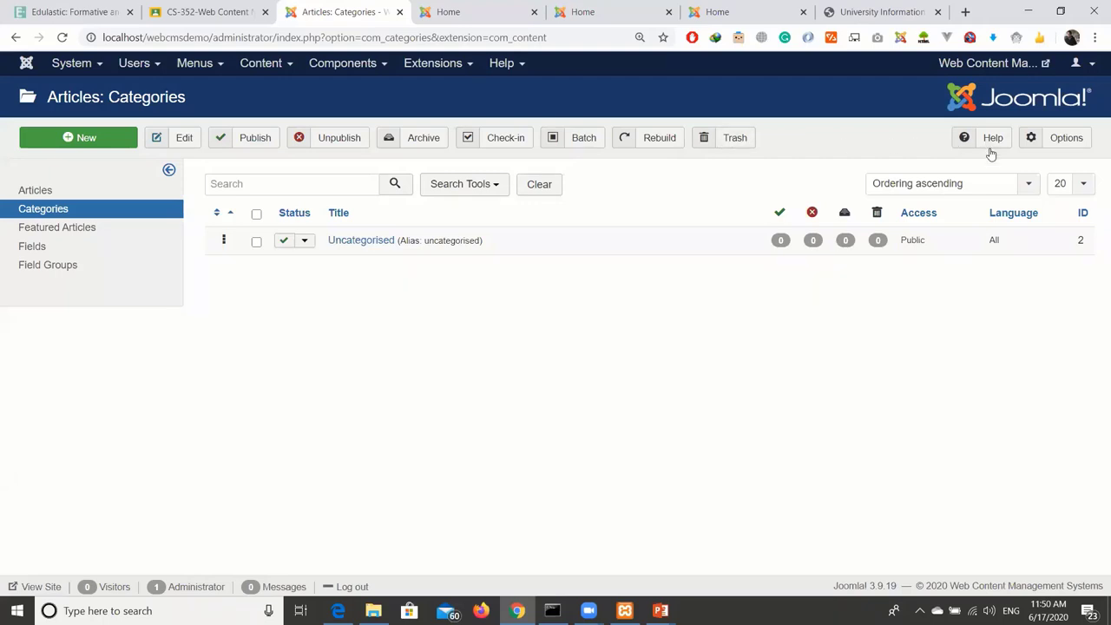
Leave article Options for the Media manager and show its upload form (10.00 MB maximum).
{"action": "left_click", "coordinate": [1031, 139]}
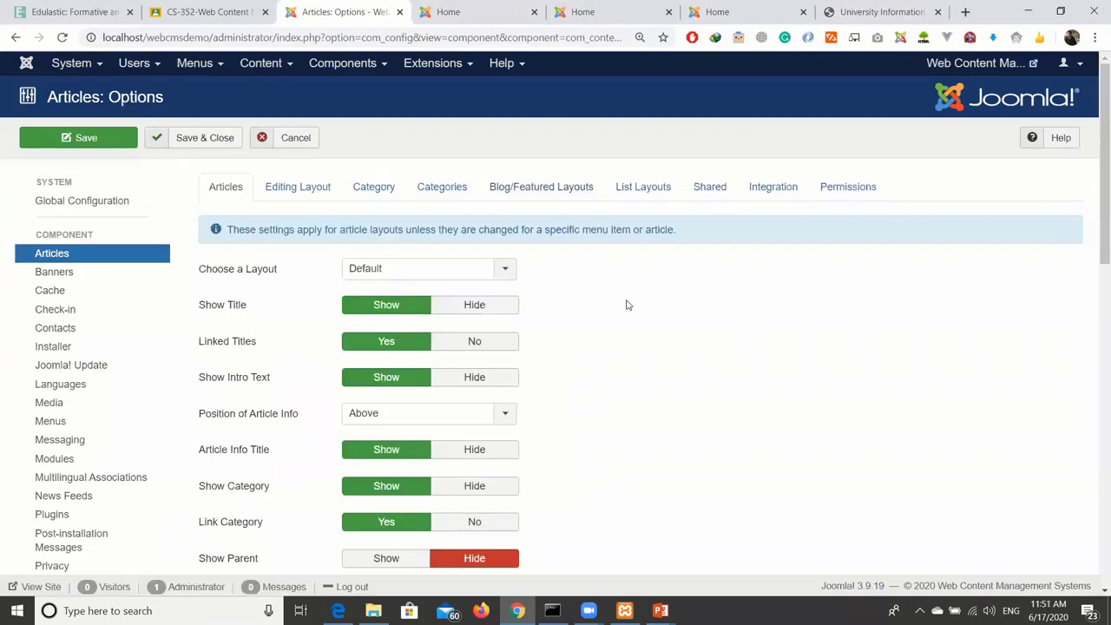
{"action": "left_click", "coordinate": [26, 62]}
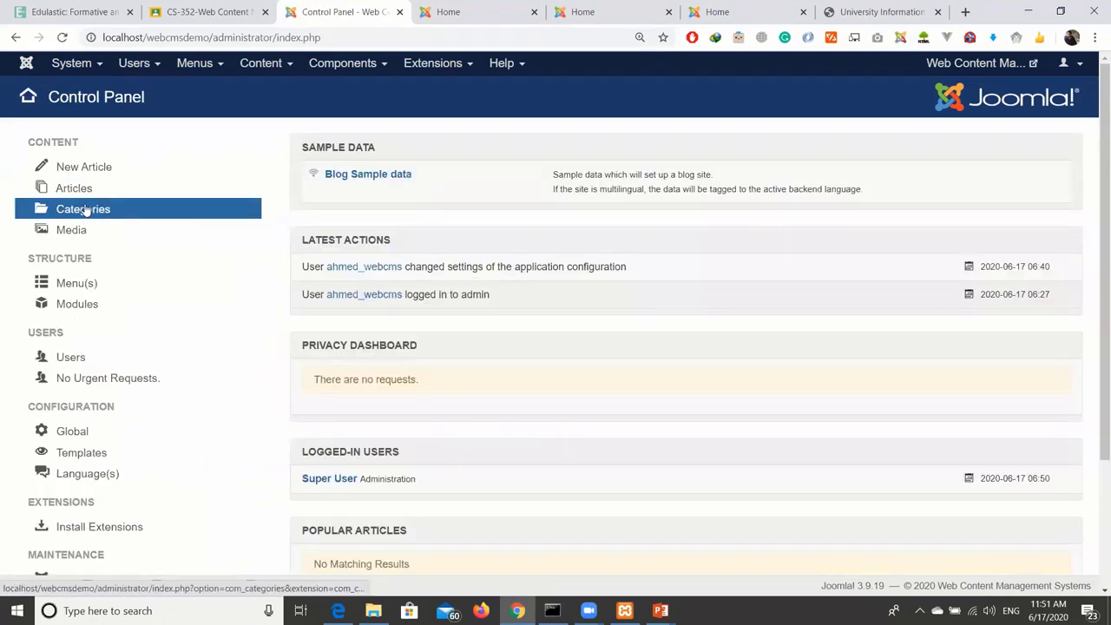
{"action": "left_click", "coordinate": [80, 236]}
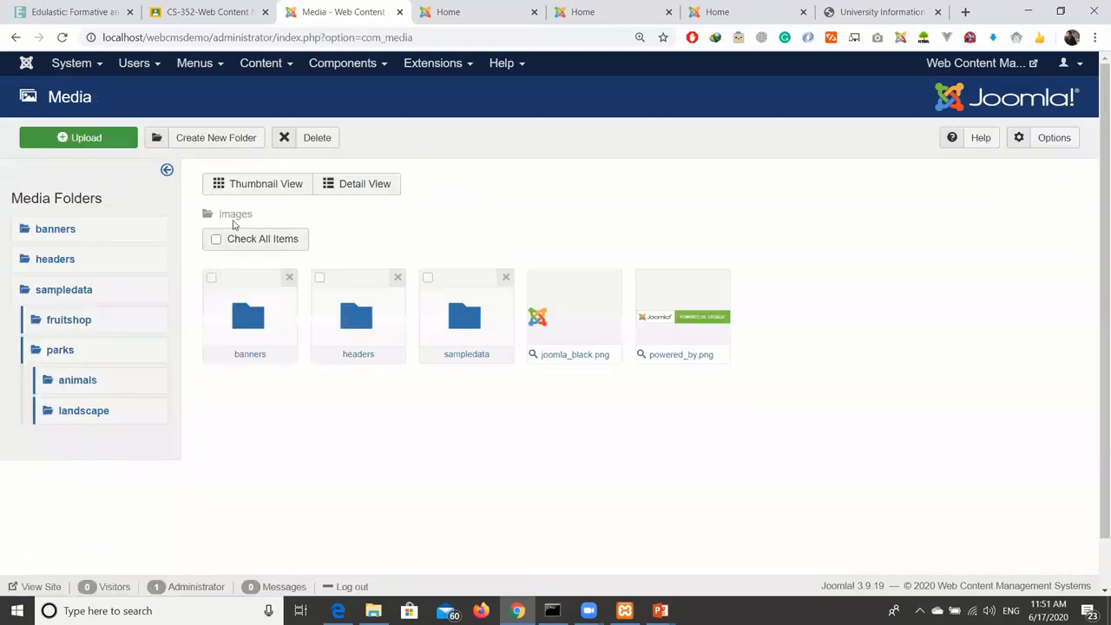
{"action": "left_click", "coordinate": [80, 142]}
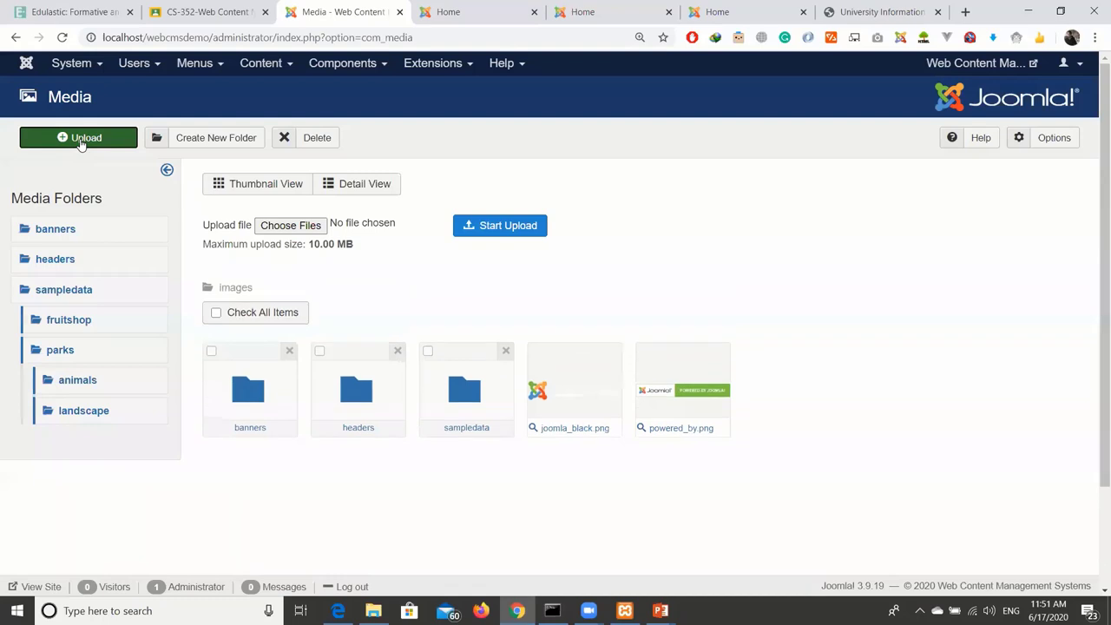
Upload Screenshot (1).png from Pictures > Screenshots into the images folder.
{"action": "left_click", "coordinate": [257, 227]}
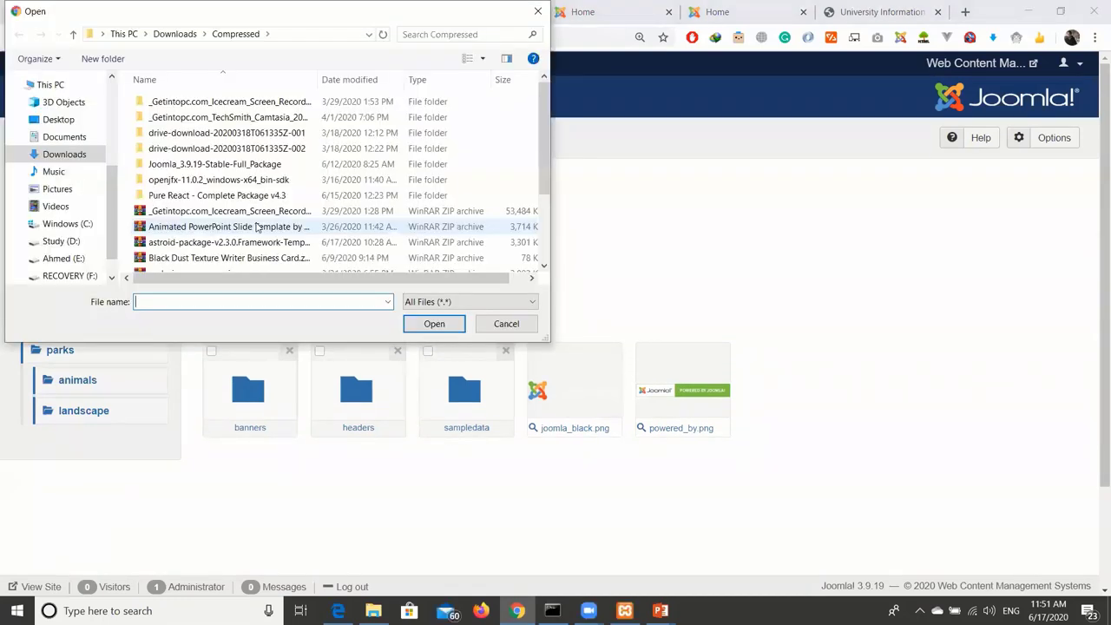
{"action": "left_click", "coordinate": [55, 191]}
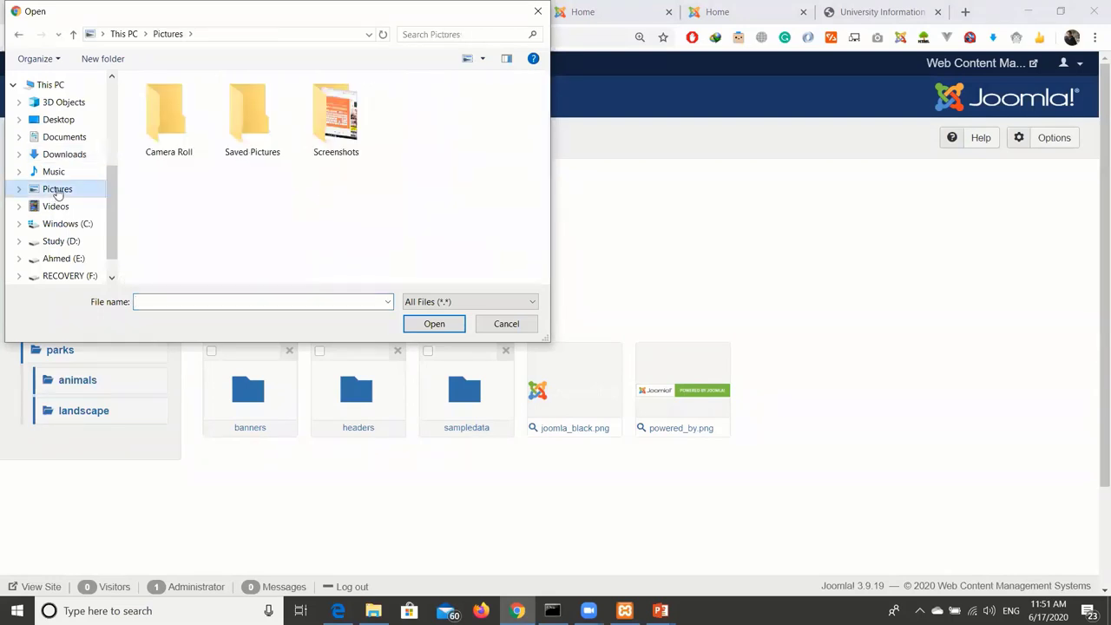
{"action": "double_click", "coordinate": [343, 127]}
{"action": "double_click", "coordinate": [167, 124]}
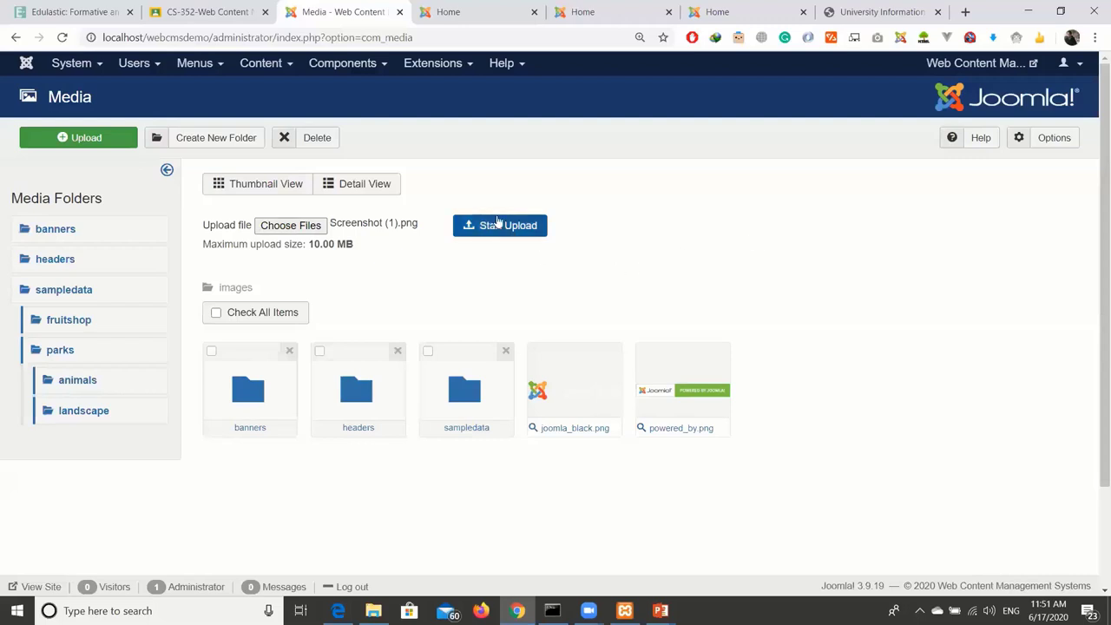
{"action": "left_click", "coordinate": [496, 224]}
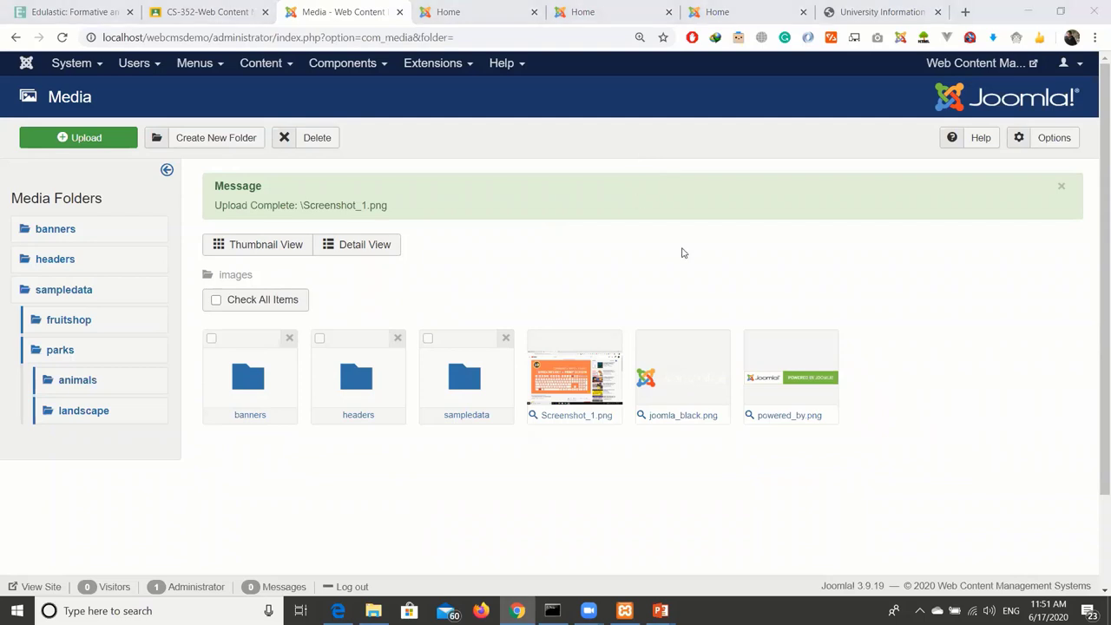
Reopen the upload form and highlight its 10.00 MB maximum upload size.
{"action": "left_click", "coordinate": [355, 287]}
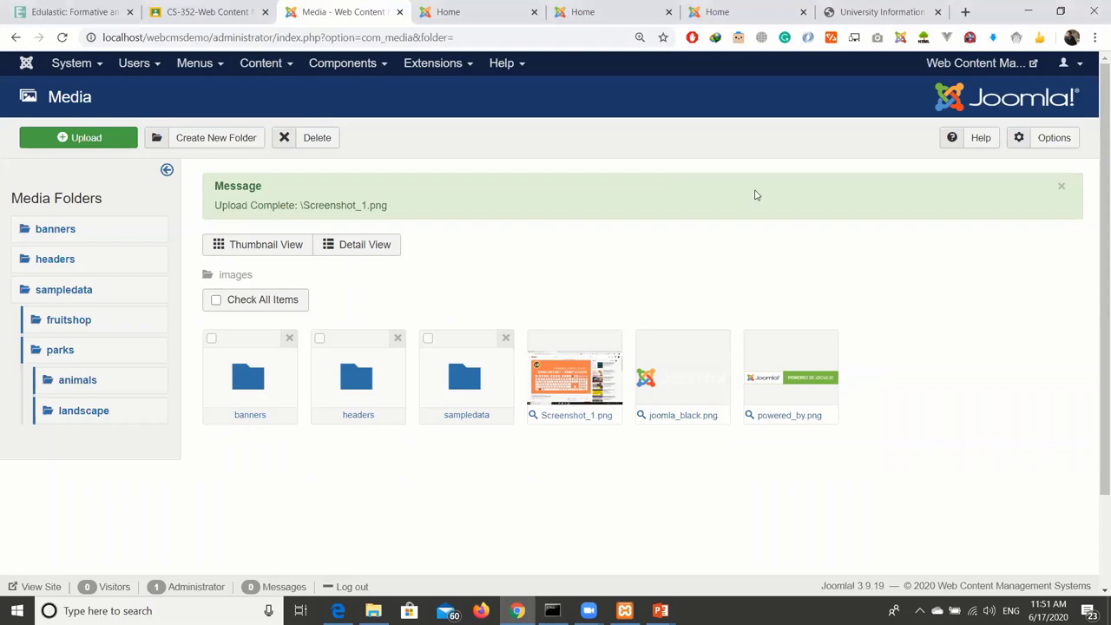
{"action": "left_click", "coordinate": [78, 137]}
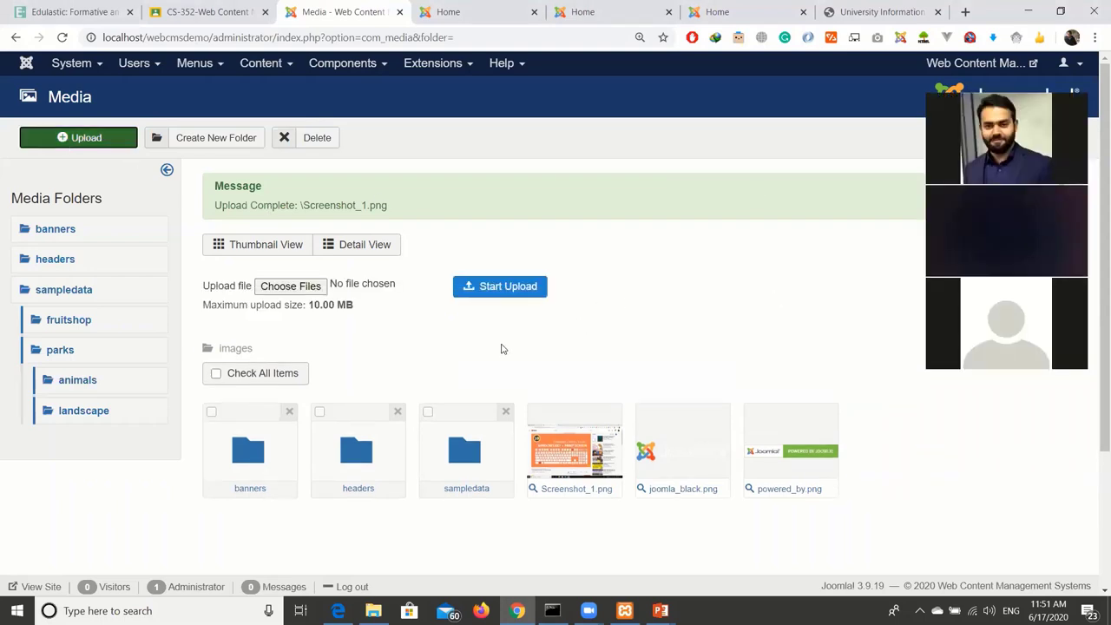
{"action": "left_click_drag", "start_coordinate": [309, 305], "coordinate": [358, 307]}
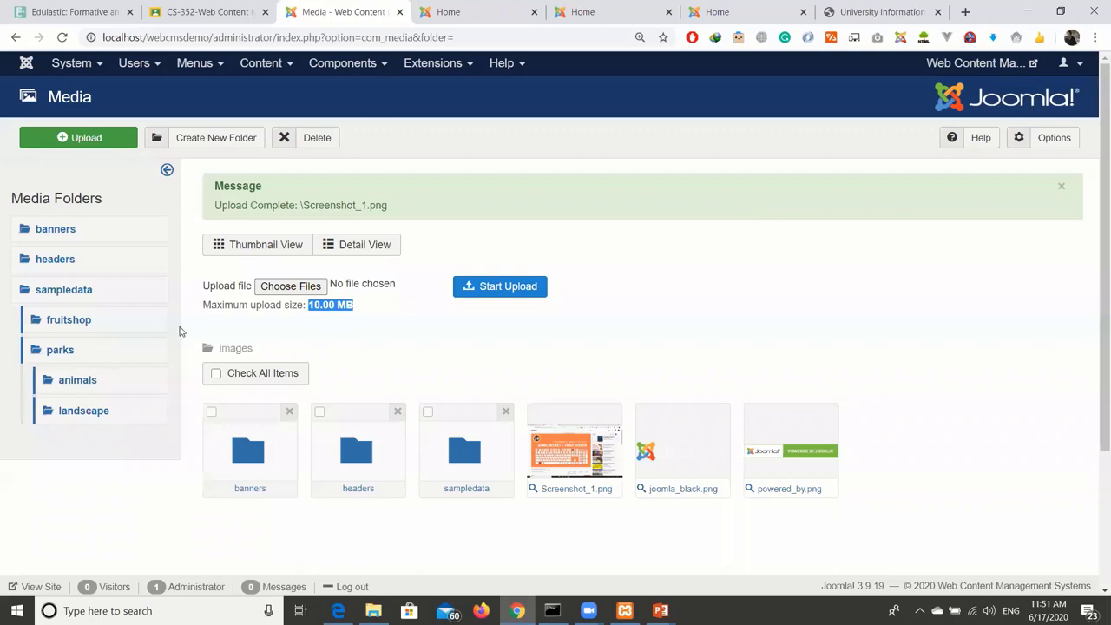
{"action": "left_click", "coordinate": [333, 318]}
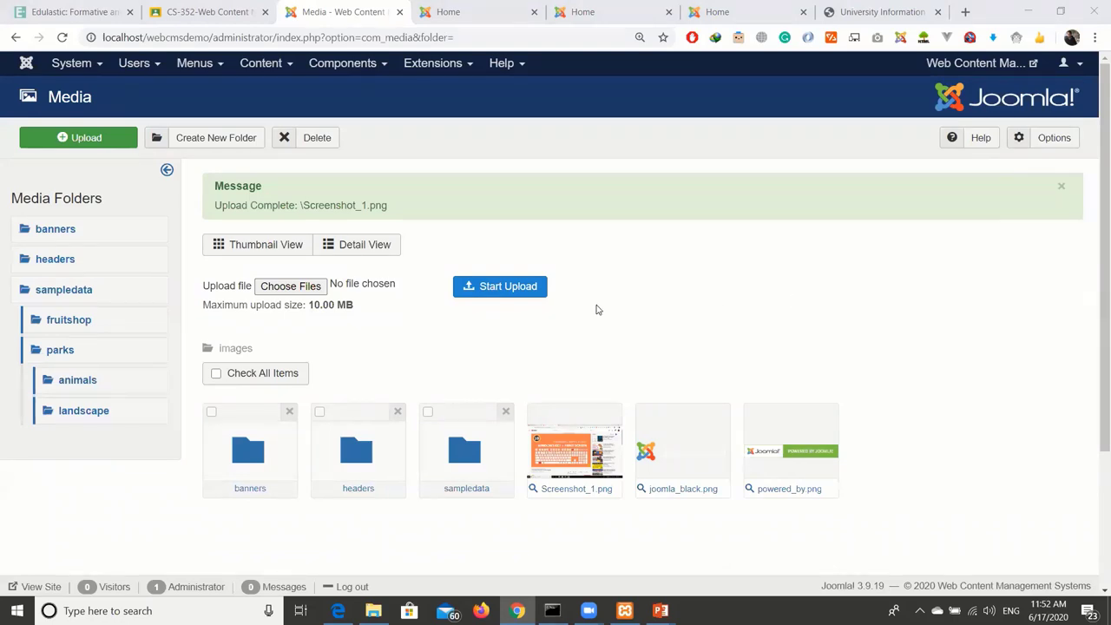
Create a new media folder named myimages.
{"action": "left_click", "coordinate": [205, 139]}
{"action": "left_click", "coordinate": [467, 346]}
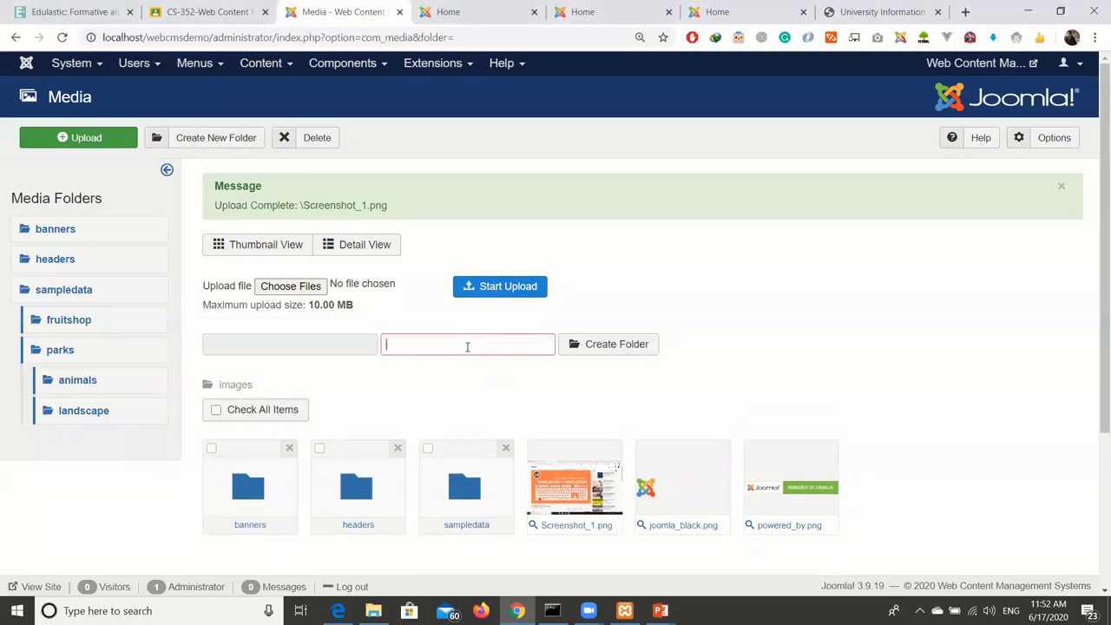
{"action": "type", "text": "myimages"}
{"action": "key", "text": "Return"}
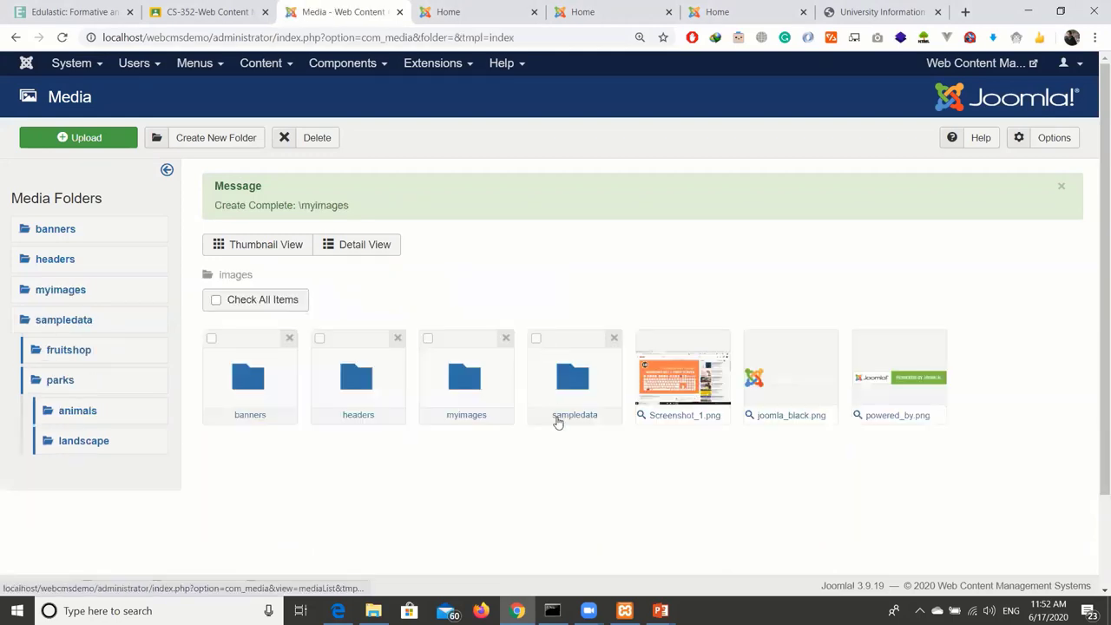
Open myimages to confirm it is empty, then return to the Control Panel.
{"action": "left_click", "coordinate": [461, 397]}
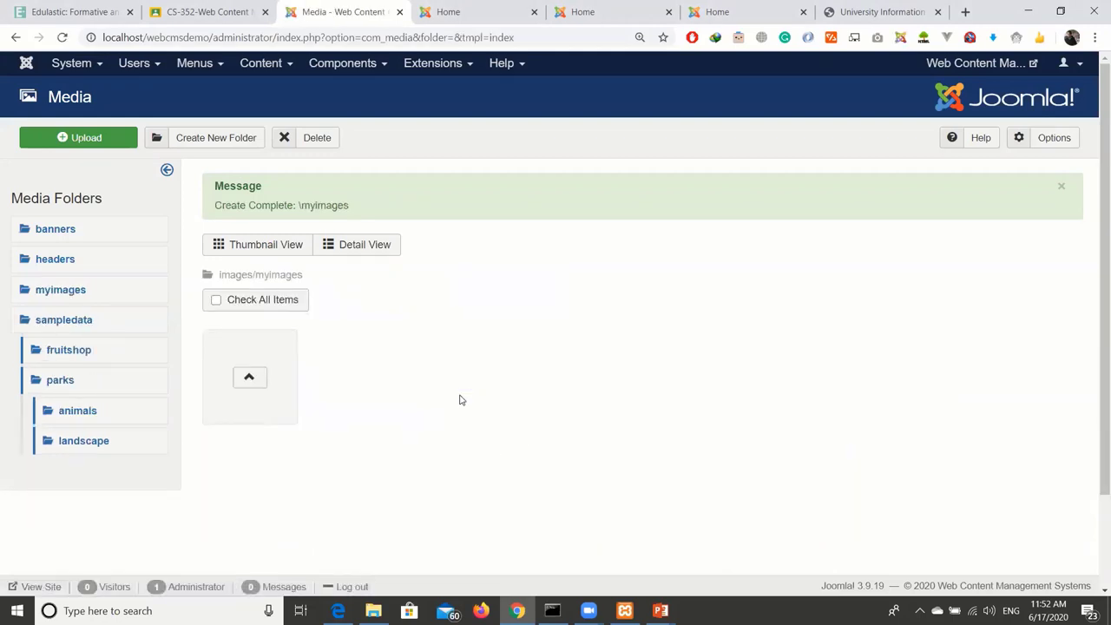
{"action": "left_click", "coordinate": [75, 141]}
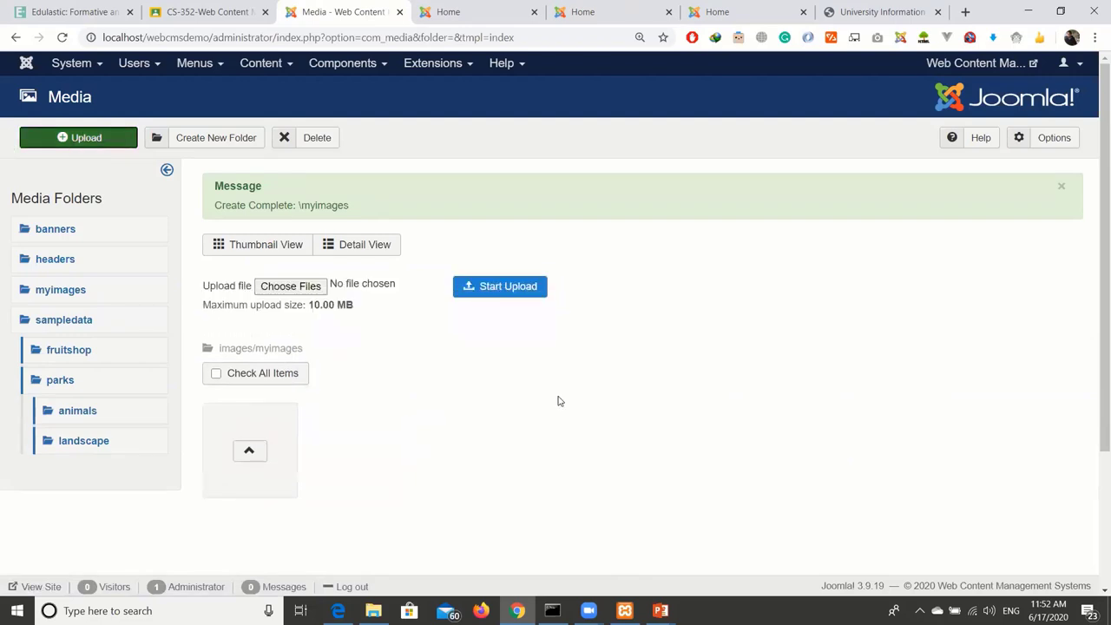
{"action": "left_click", "coordinate": [62, 37]}
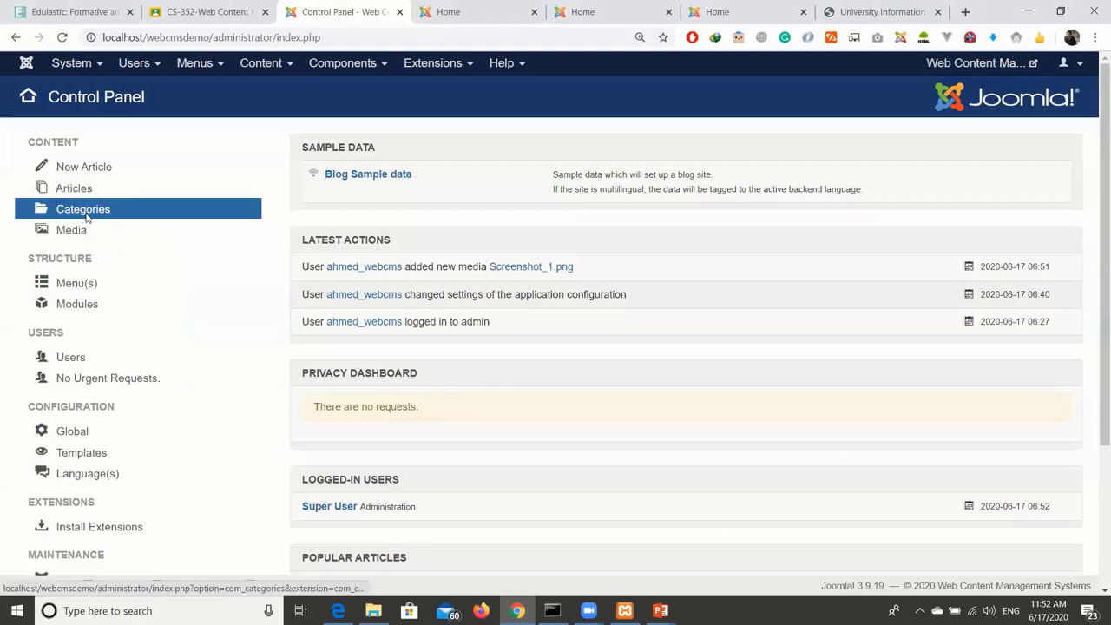
Create a new article category and enter 'Tech Articles' as its title.
{"action": "left_click", "coordinate": [86, 218]}
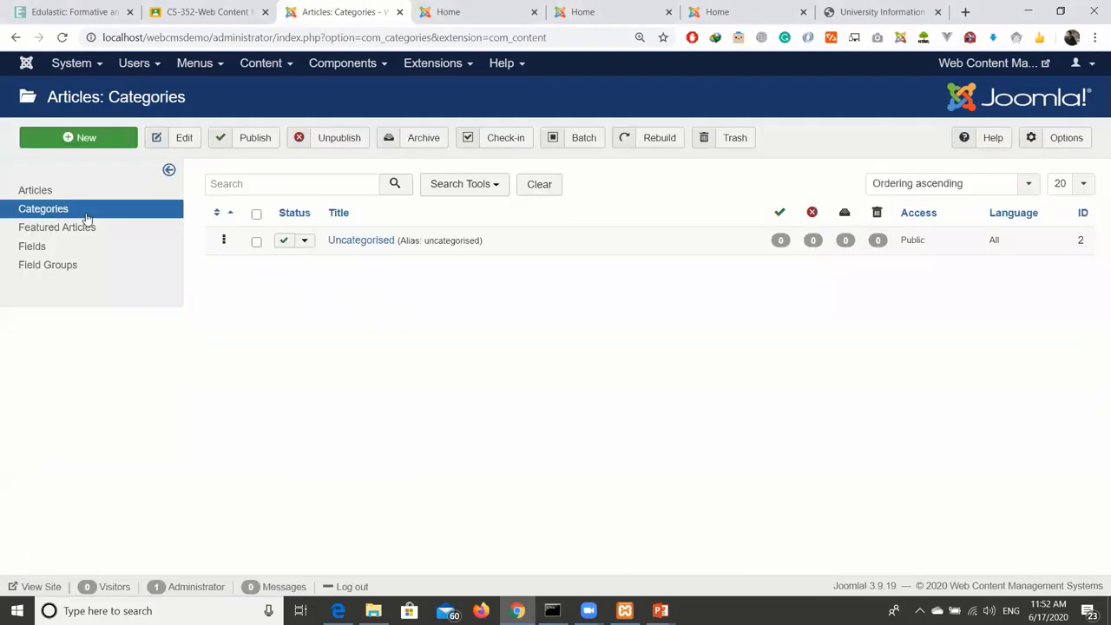
{"action": "left_click", "coordinate": [83, 142]}
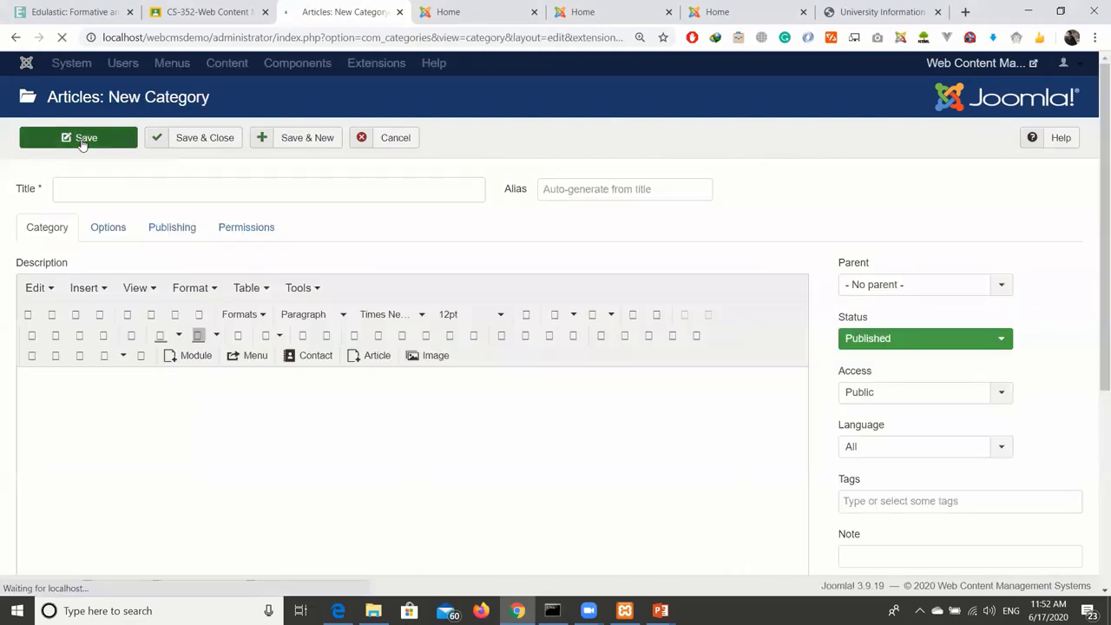
{"action": "left_click", "coordinate": [115, 186]}
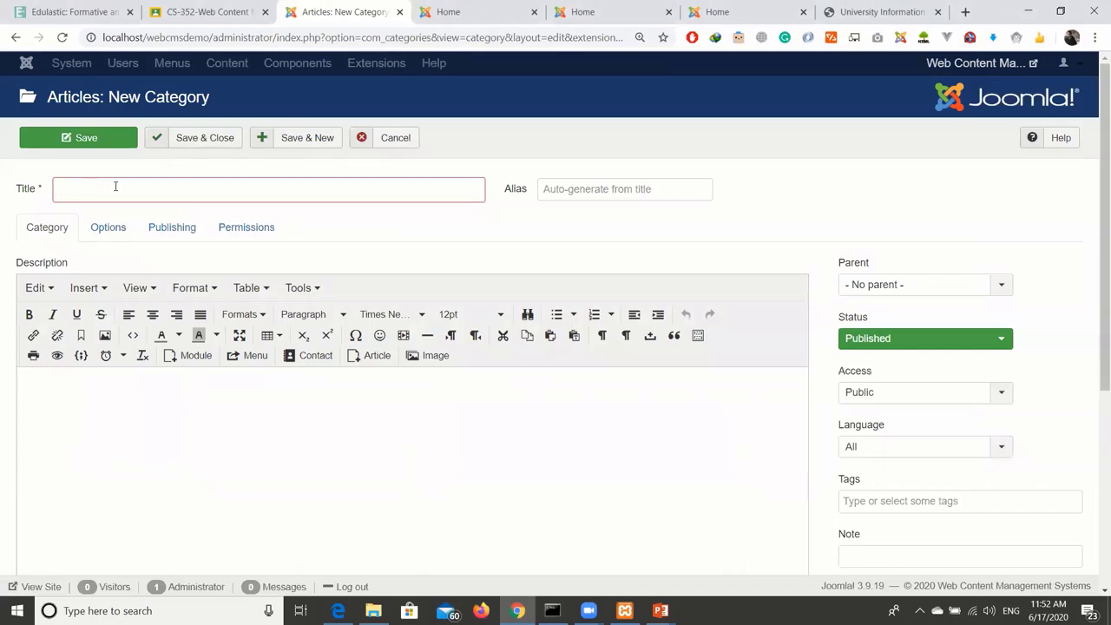
{"action": "type", "text": "Tech Artic"}
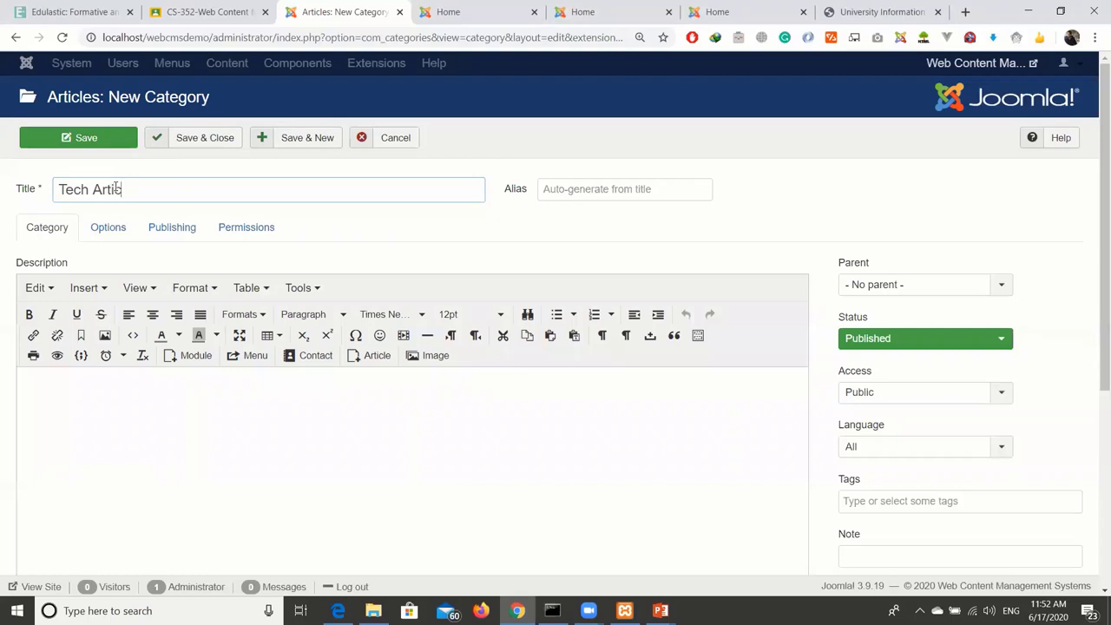
{"action": "type", "text": "les"}
{"action": "scroll", "coordinate": [483, 208], "scroll_direction": "down", "scroll_amount": 2}
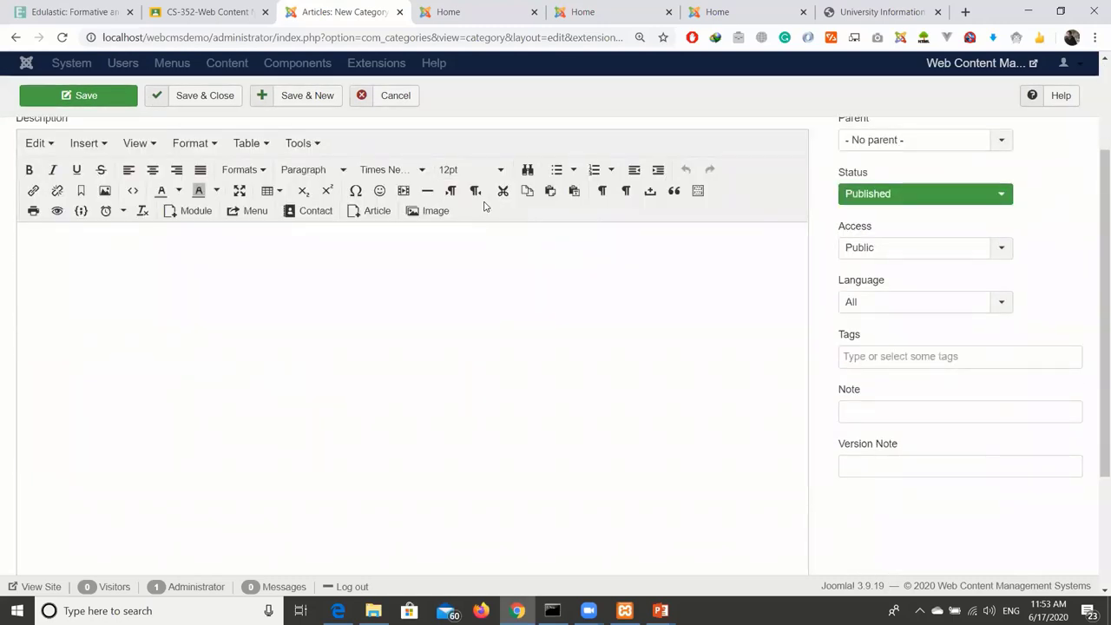
{"action": "scroll", "coordinate": [486, 205], "scroll_direction": "up", "scroll_amount": 1}
{"action": "scroll", "coordinate": [486, 205], "scroll_direction": "up", "scroll_amount": 1}
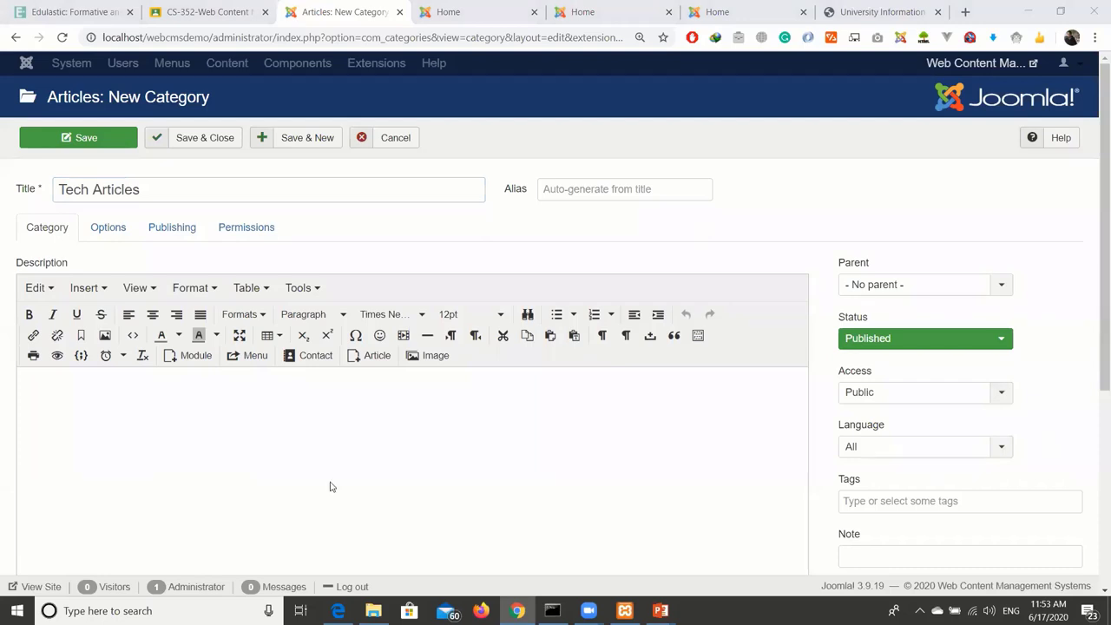
{"action": "left_click", "coordinate": [151, 189]}
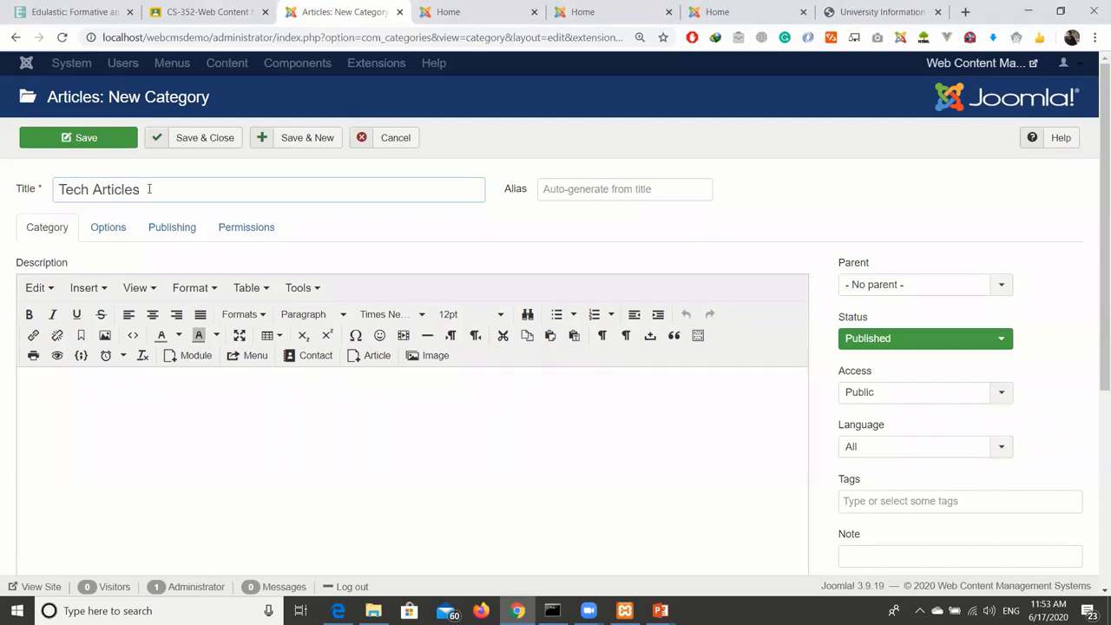
{"action": "left_click", "coordinate": [602, 195]}
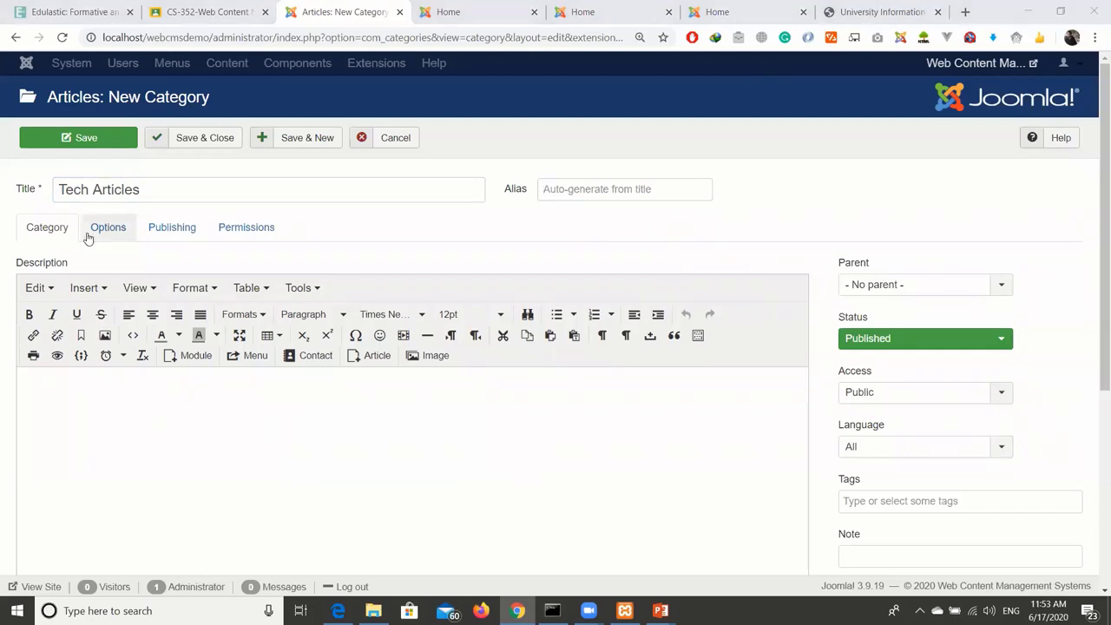
Look through the Tech Articles category's Options, Publishing and Permissions tabs.
{"action": "left_click", "coordinate": [114, 421]}
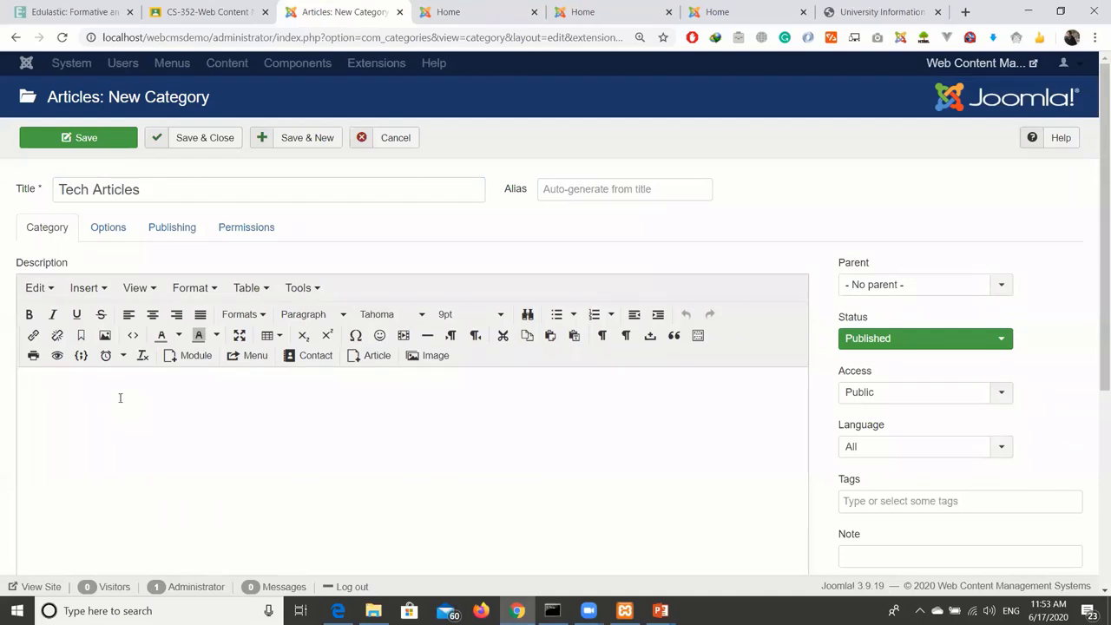
{"action": "left_click", "coordinate": [108, 228]}
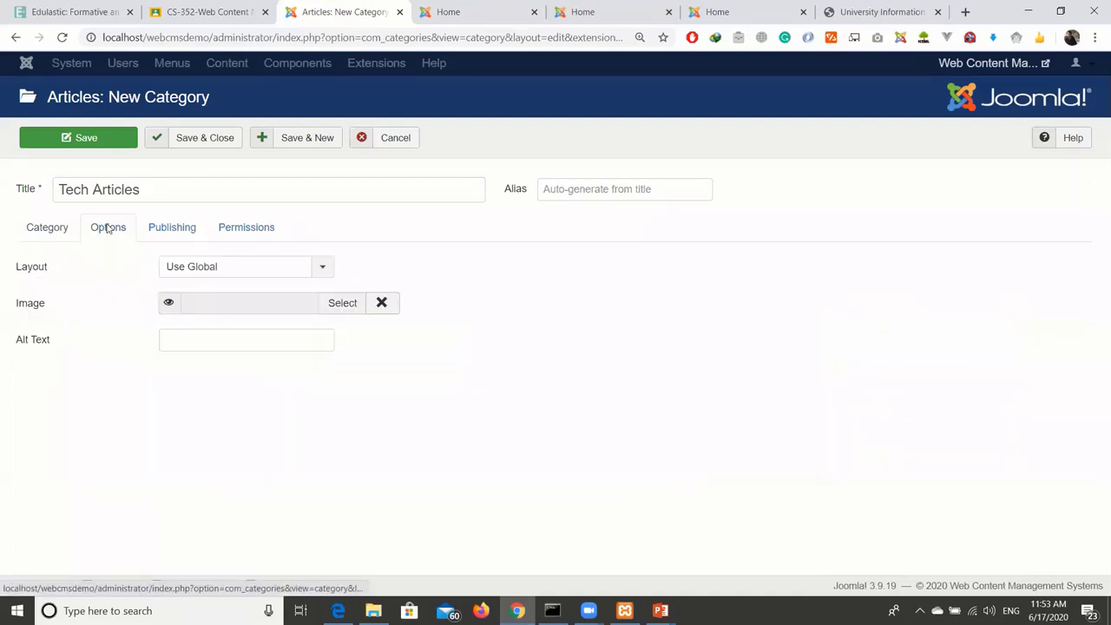
{"action": "left_click", "coordinate": [177, 233]}
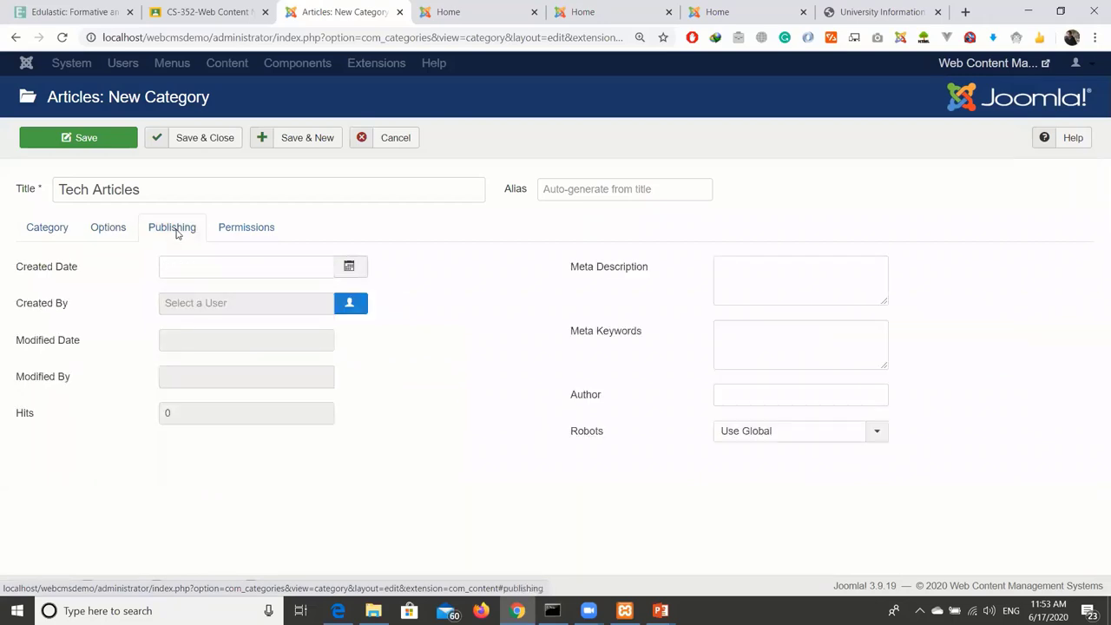
{"action": "left_click", "coordinate": [242, 222]}
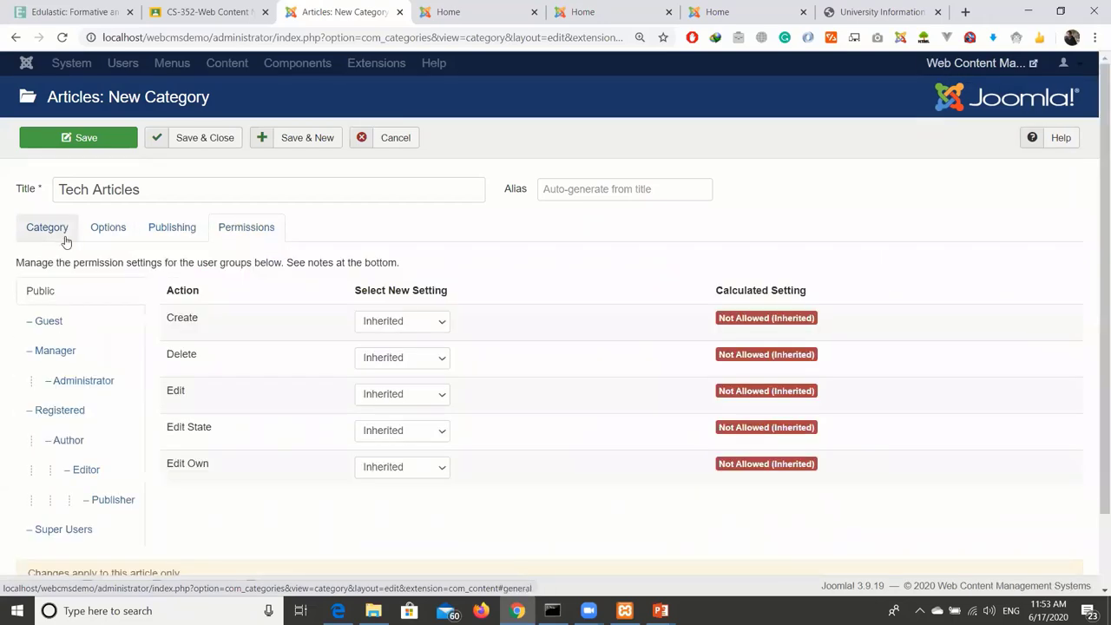
{"action": "left_click", "coordinate": [61, 237]}
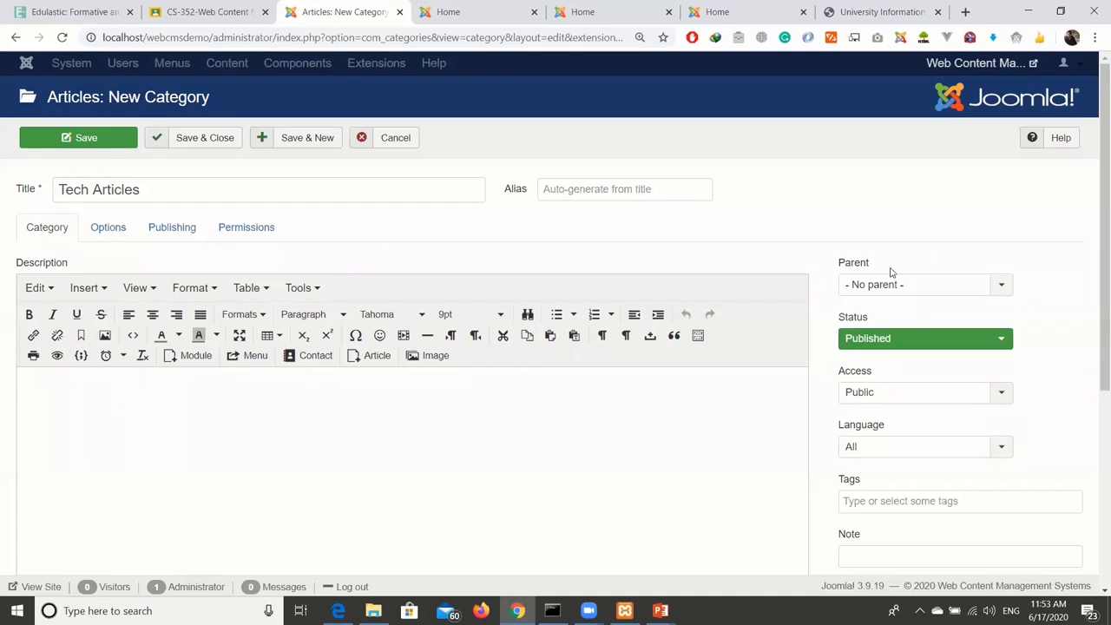
Revisit Options, Publishing and Permissions, then go back to the empty Description editor.
{"action": "left_click", "coordinate": [106, 227]}
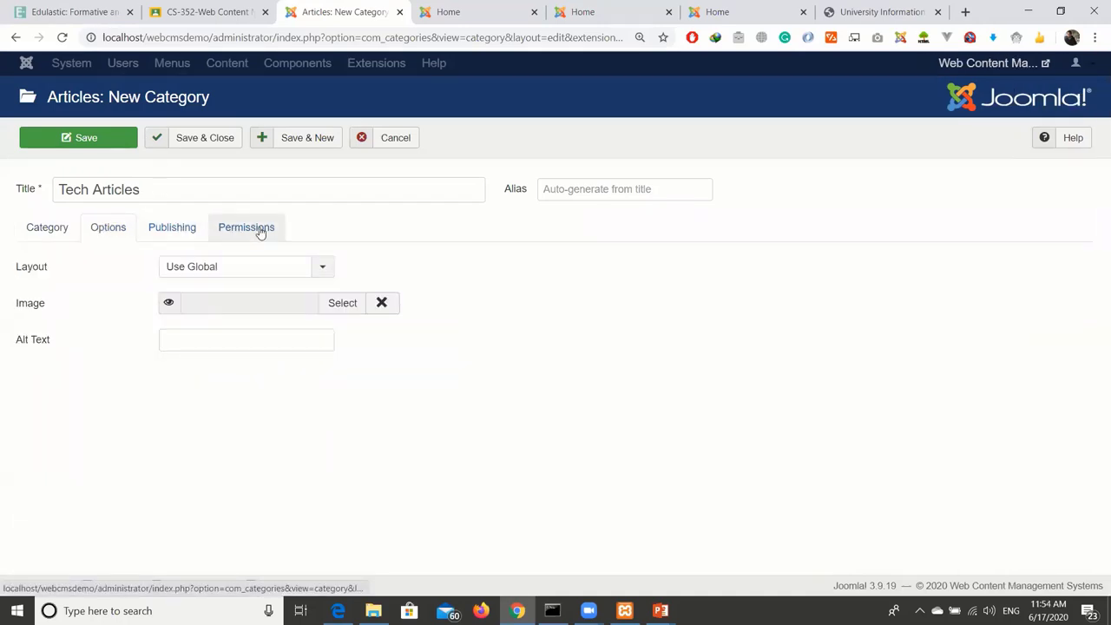
{"action": "left_click", "coordinate": [173, 229]}
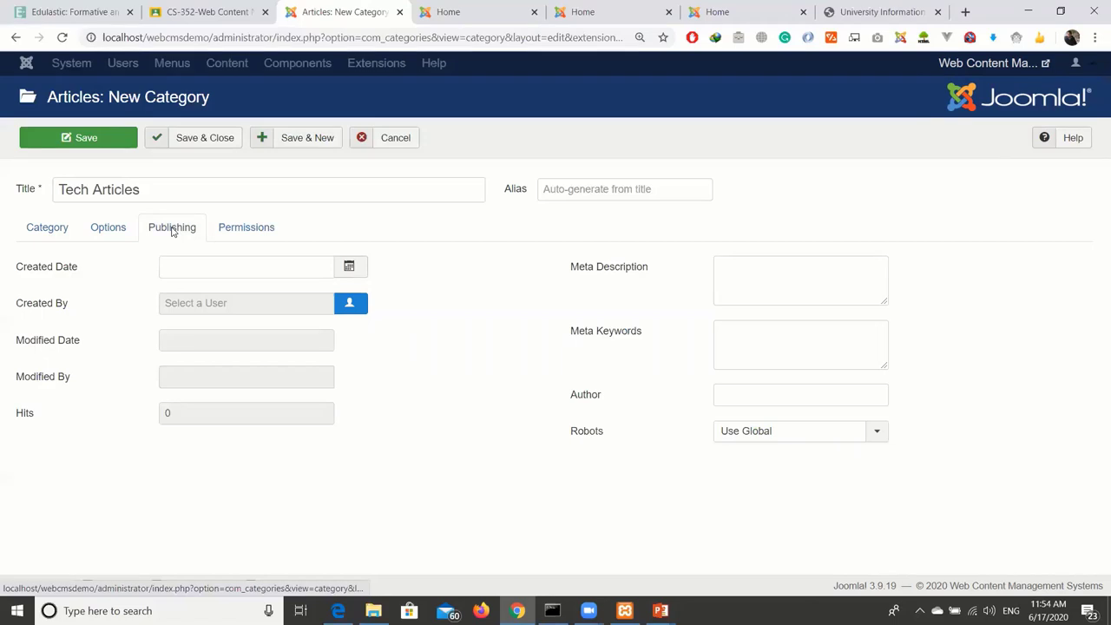
{"action": "left_click", "coordinate": [232, 237]}
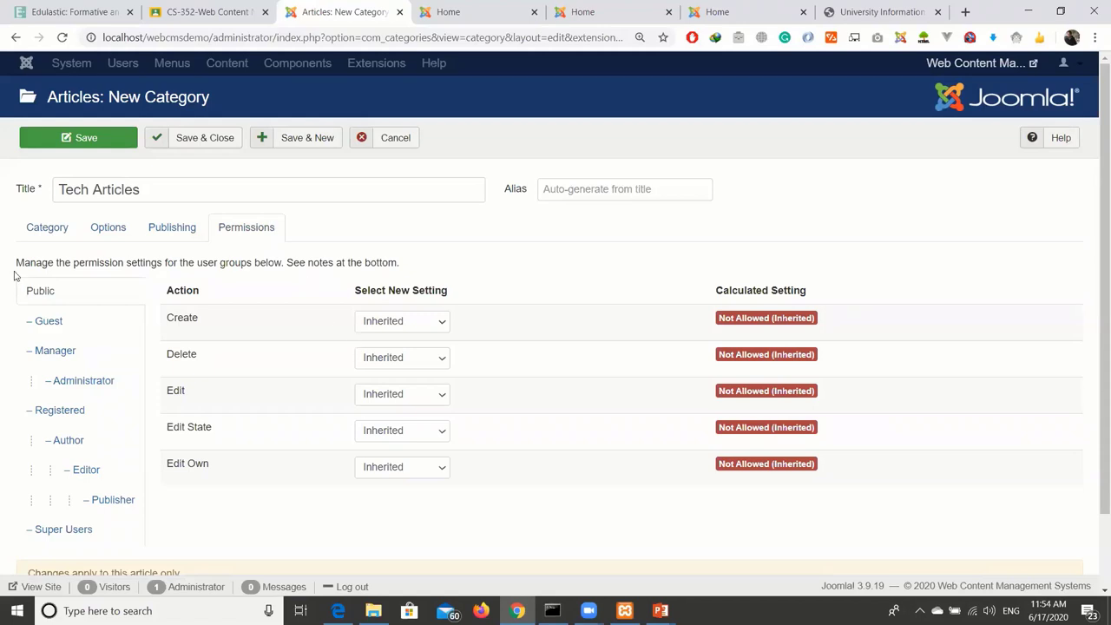
{"action": "key", "text": "Left"}
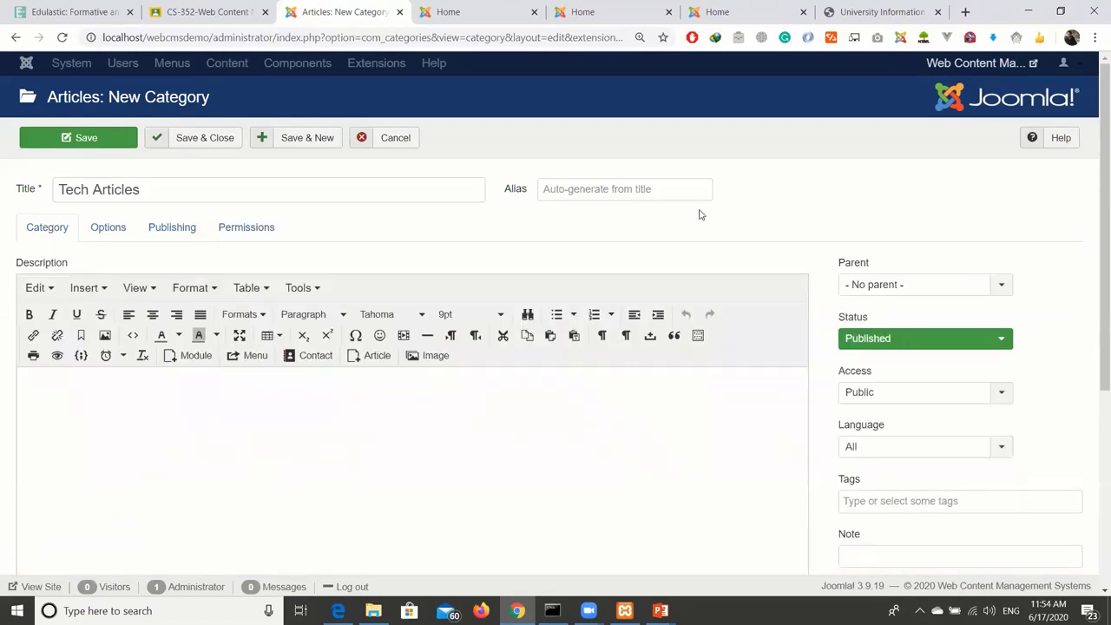
{"action": "left_click", "coordinate": [518, 436]}
{"action": "scroll", "coordinate": [523, 429], "scroll_direction": "down", "scroll_amount": 3}
{"action": "scroll", "coordinate": [522, 429], "scroll_direction": "up", "scroll_amount": 3}
Save the Tech Articles category, storing it with alias tech-articles.
{"action": "left_click", "coordinate": [111, 147]}
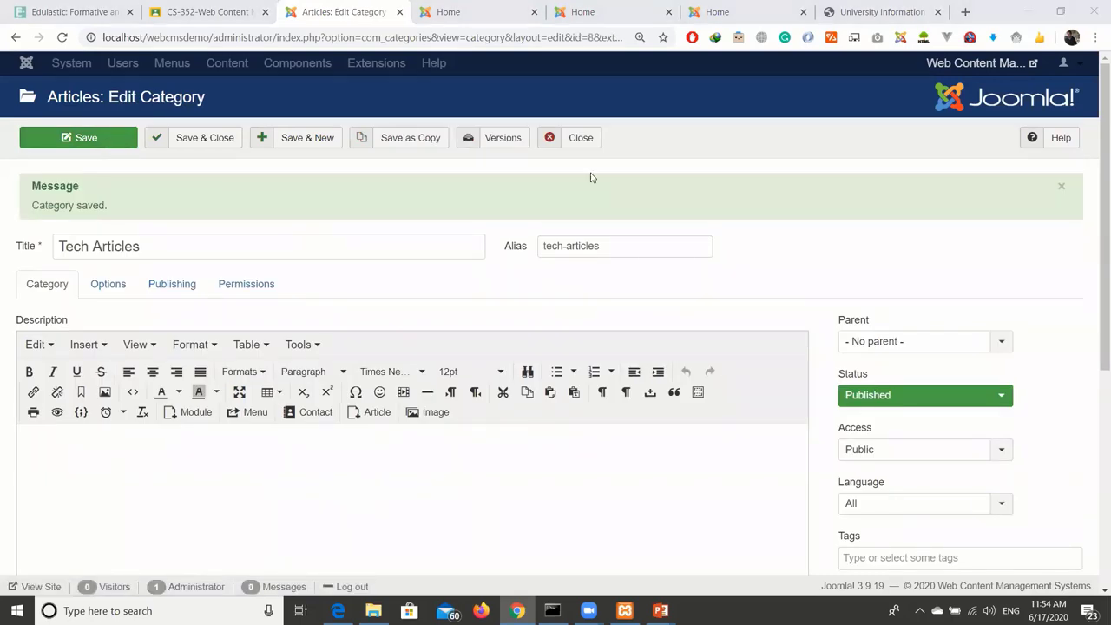
{"action": "scroll", "coordinate": [791, 228], "scroll_direction": "down", "scroll_amount": 1}
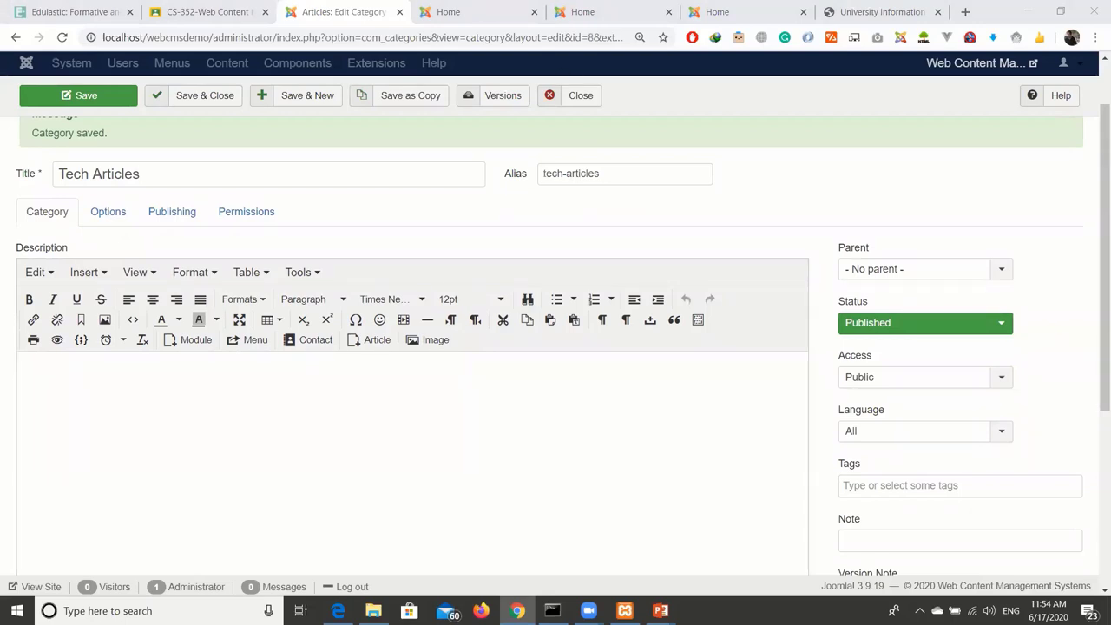
{"action": "left_click", "coordinate": [28, 71]}
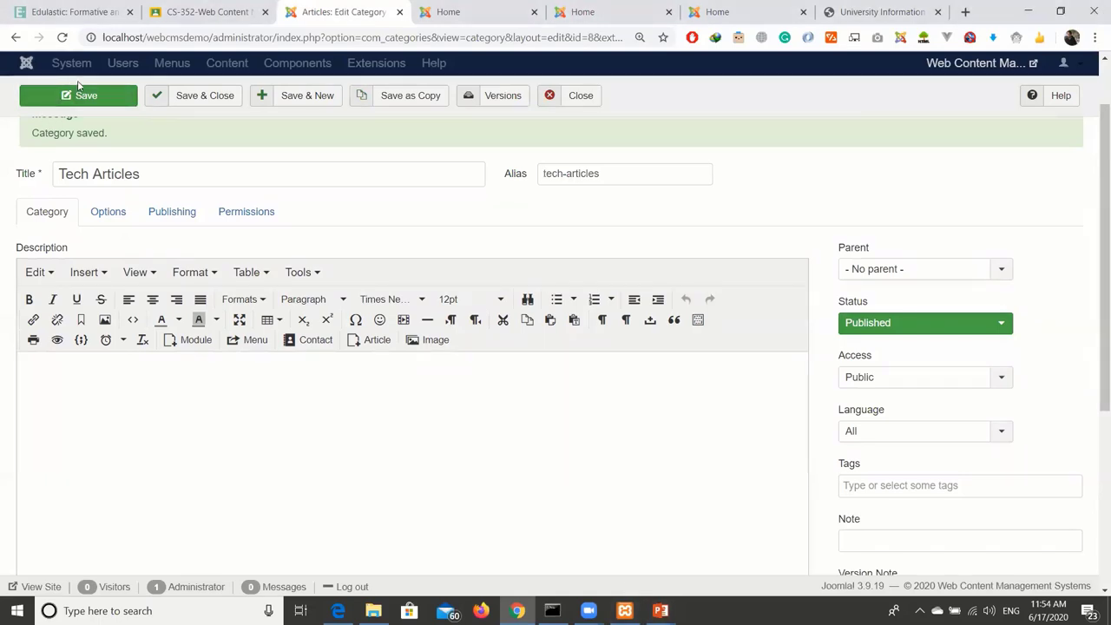
{"action": "left_click", "coordinate": [28, 65]}
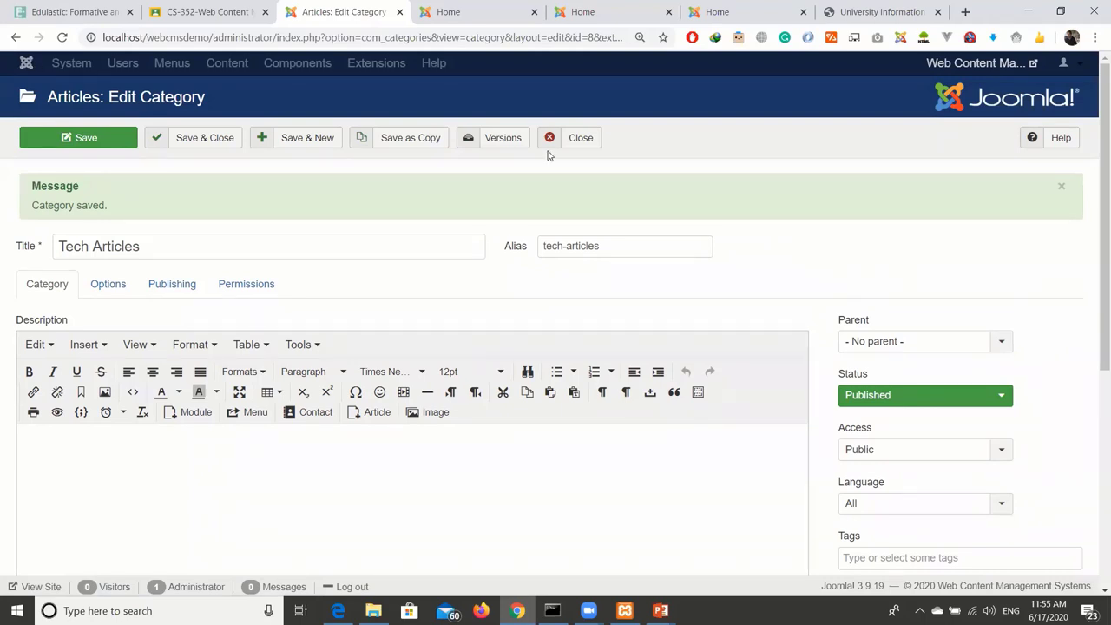
Save & Close Tech Articles, then autofill the front-page login form with a saved login.
{"action": "left_click", "coordinate": [228, 137]}
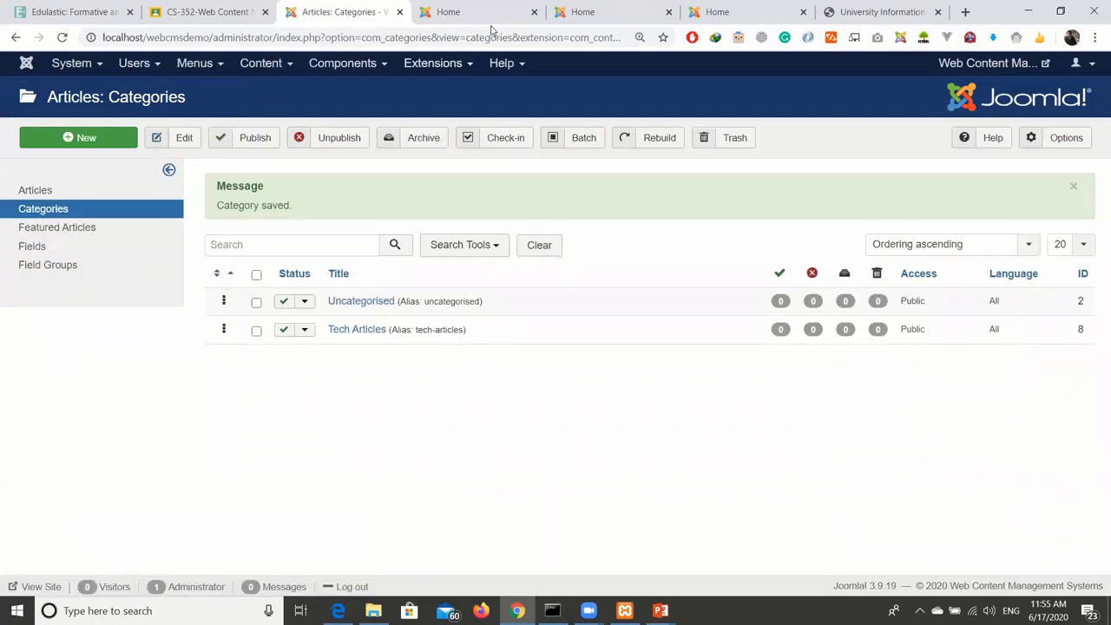
{"action": "left_click", "coordinate": [491, 18]}
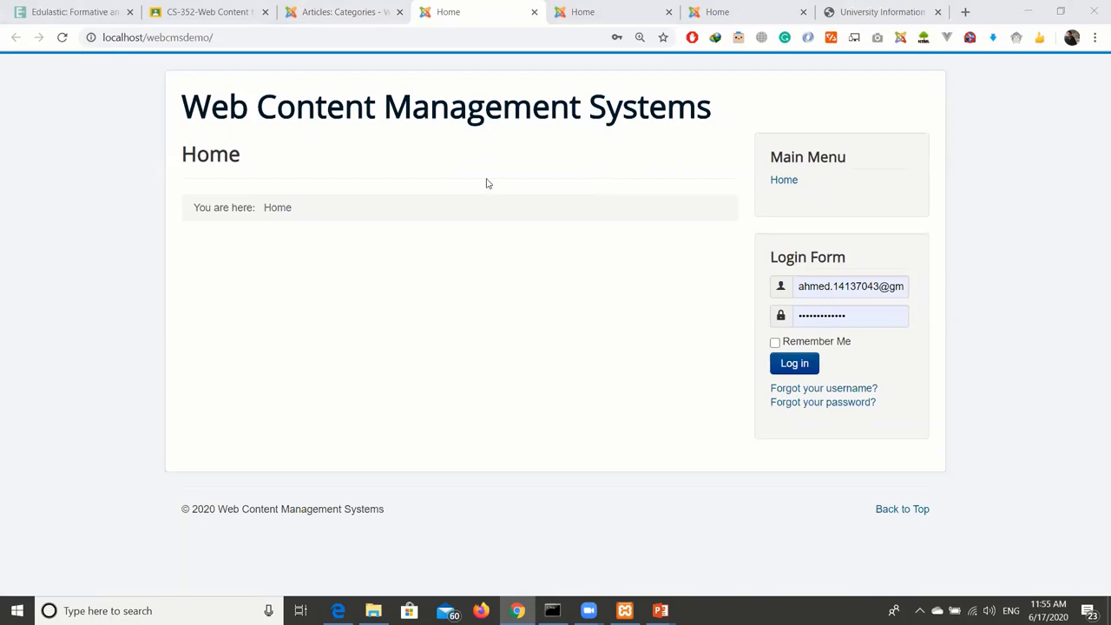
{"action": "left_click", "coordinate": [801, 289]}
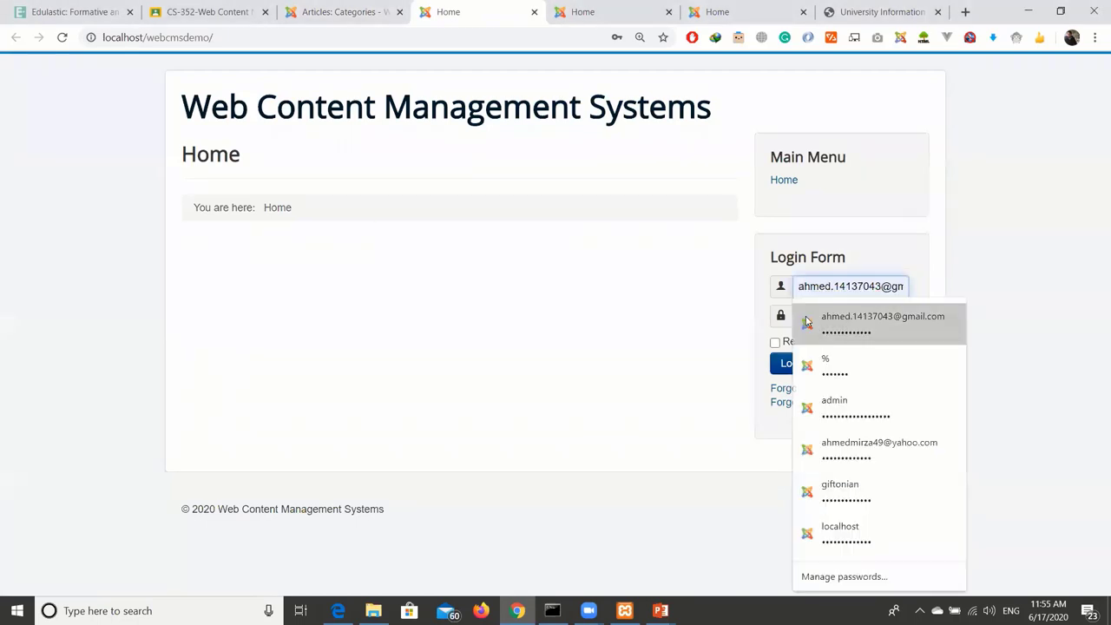
{"action": "left_click", "coordinate": [807, 323]}
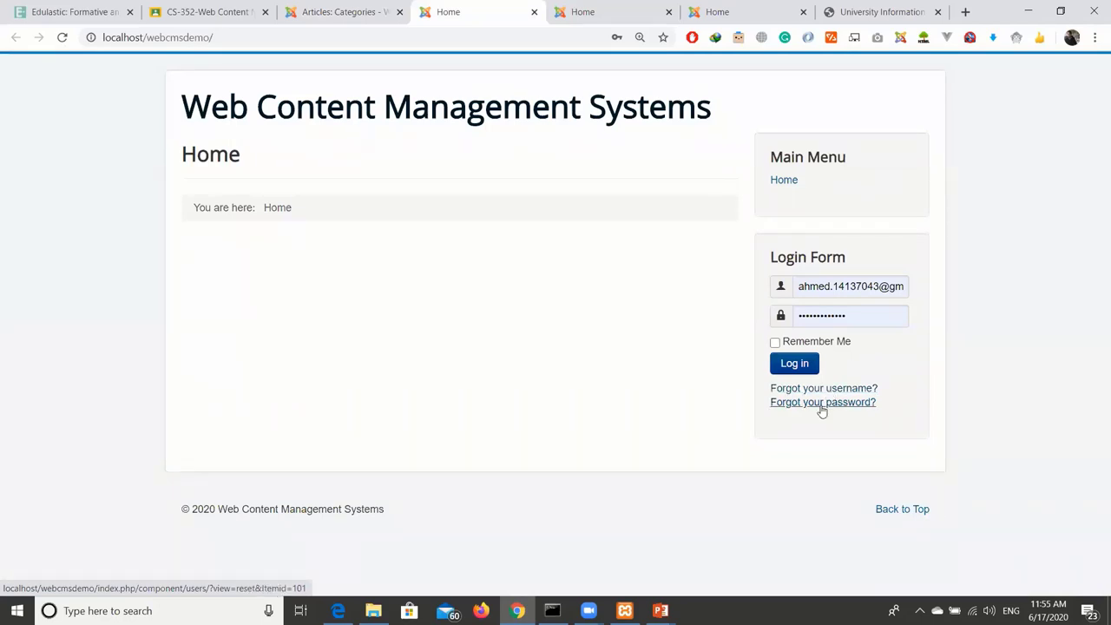
Toggle Remember Me on and off, then switch to the CS-352 Google Classroom stream.
{"action": "left_click", "coordinate": [776, 343]}
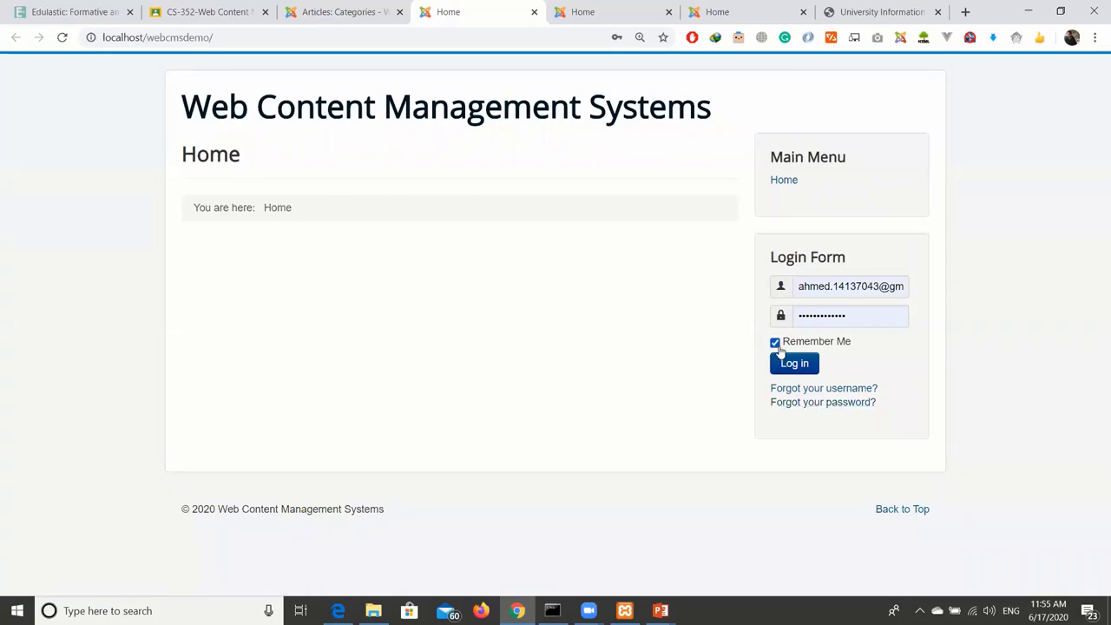
{"action": "left_click", "coordinate": [775, 343]}
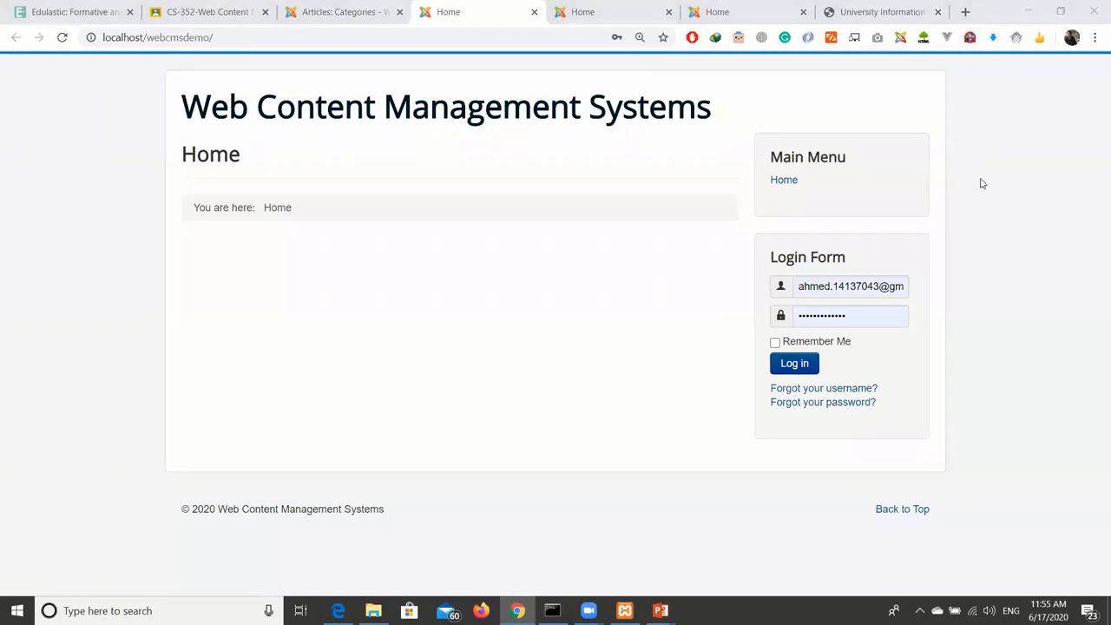
{"action": "left_click", "coordinate": [209, 11]}
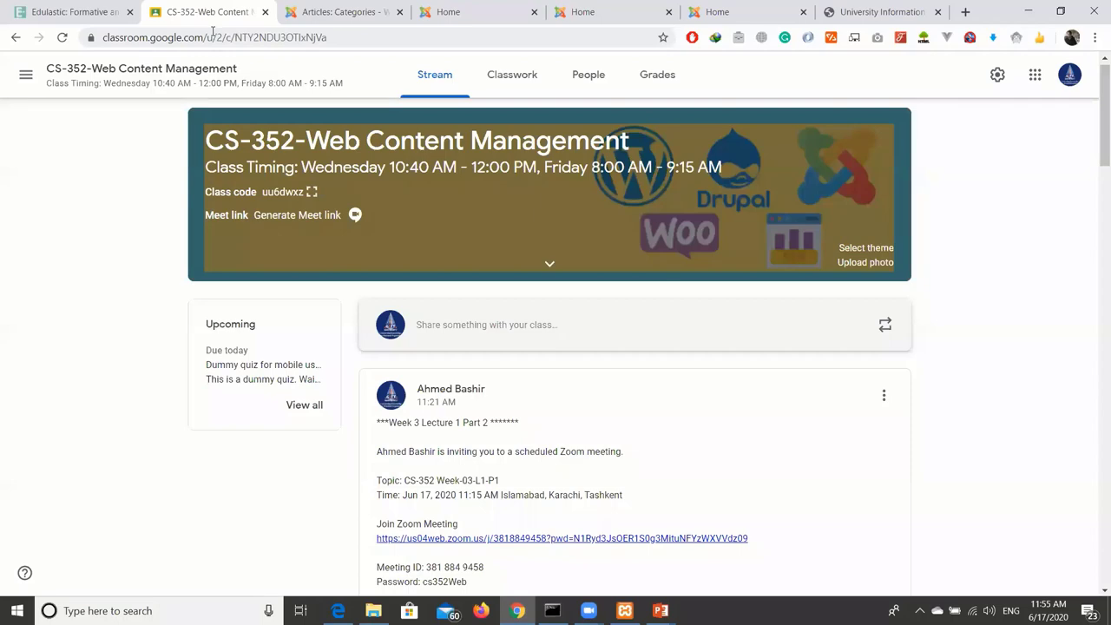
Return to the Joomla admin Control Panel, then bring up File Explorer on the Lecture - 3 folder.
{"action": "left_click", "coordinate": [338, 11]}
{"action": "left_click", "coordinate": [26, 62]}
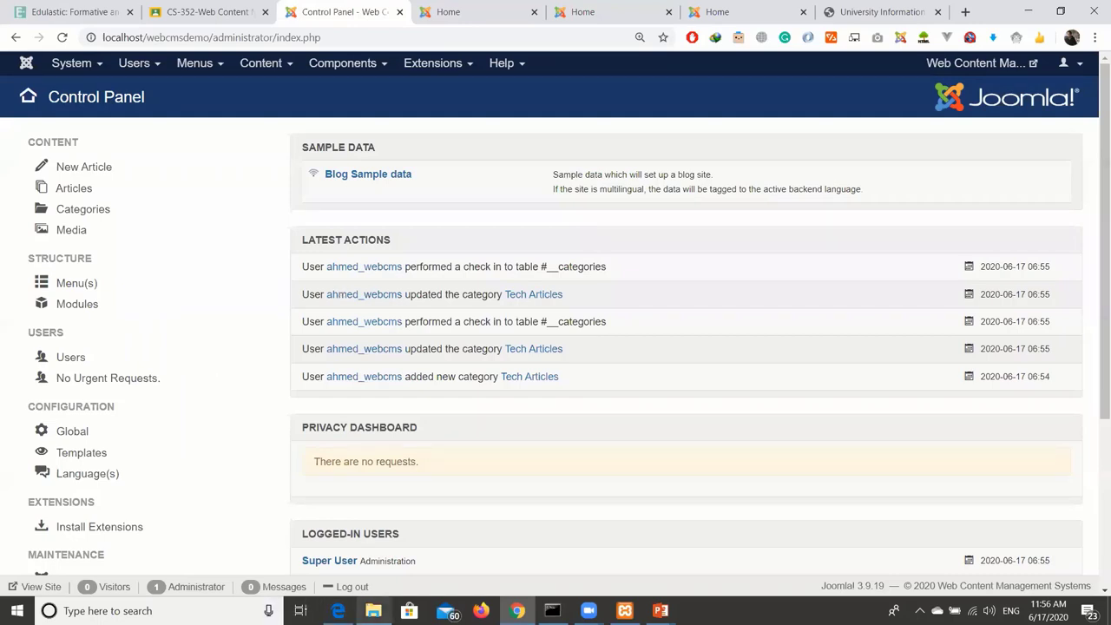
{"action": "left_click", "coordinate": [373, 610]}
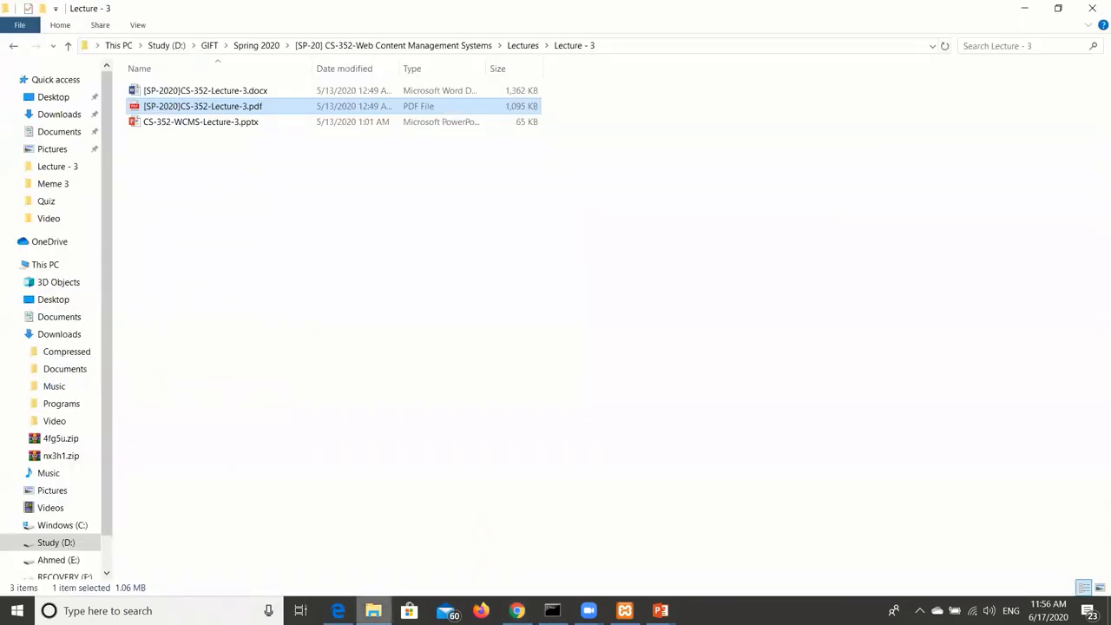
Browse to C:\xampp\htdocs\webcmsdemo\administrator in File Explorer.
{"action": "left_click", "coordinate": [66, 544]}
{"action": "left_click", "coordinate": [63, 526]}
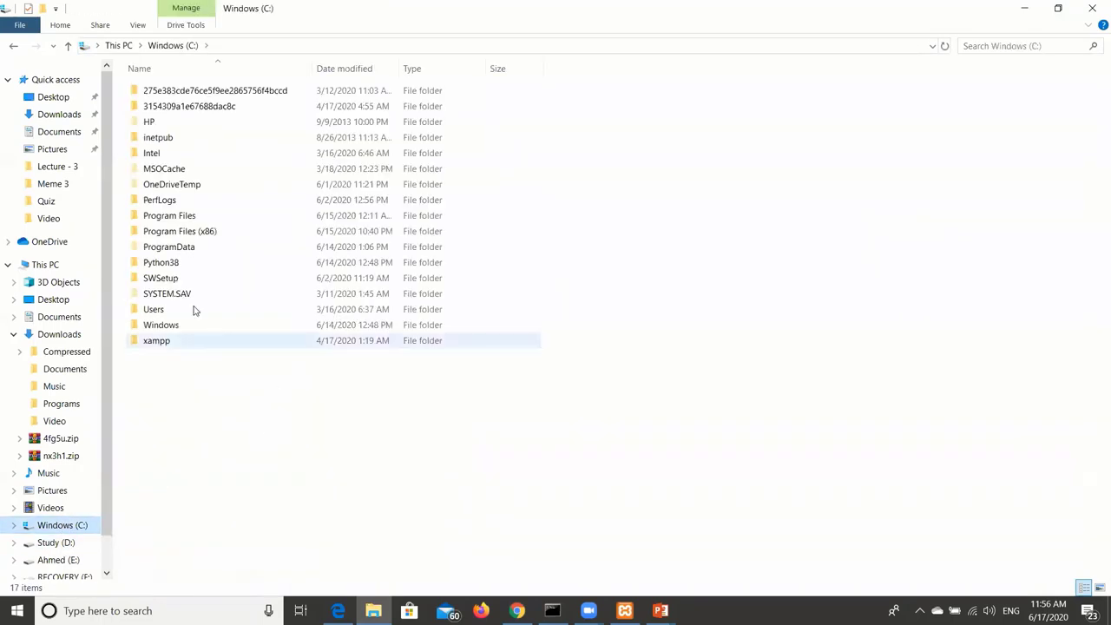
{"action": "double_click", "coordinate": [174, 346]}
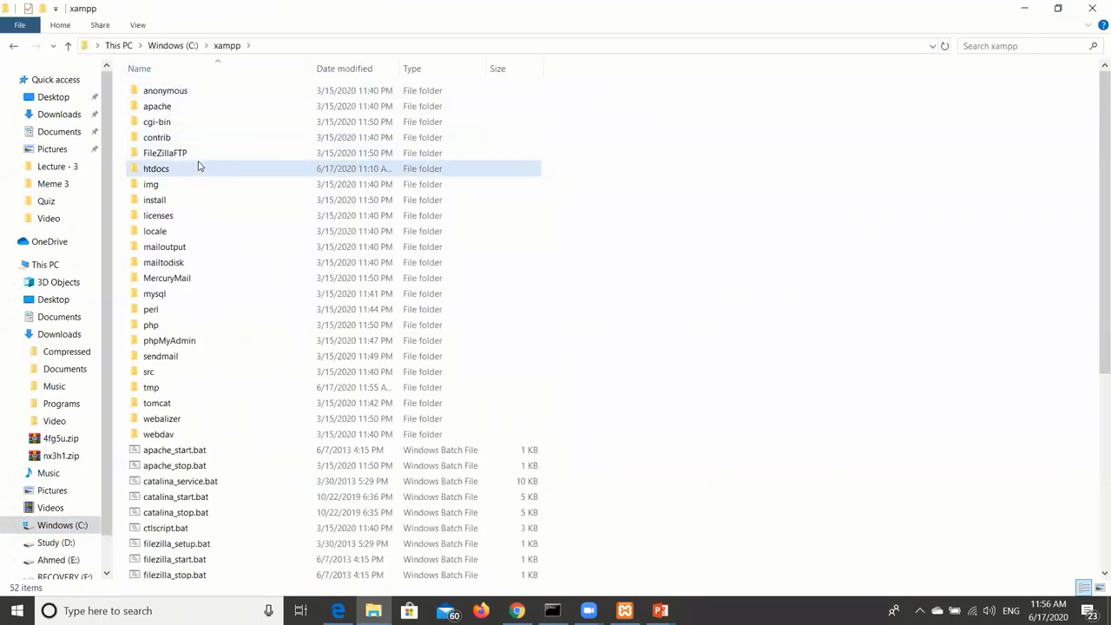
{"action": "double_click", "coordinate": [199, 167]}
{"action": "left_click", "coordinate": [395, 112]}
{"action": "double_click", "coordinate": [397, 108]}
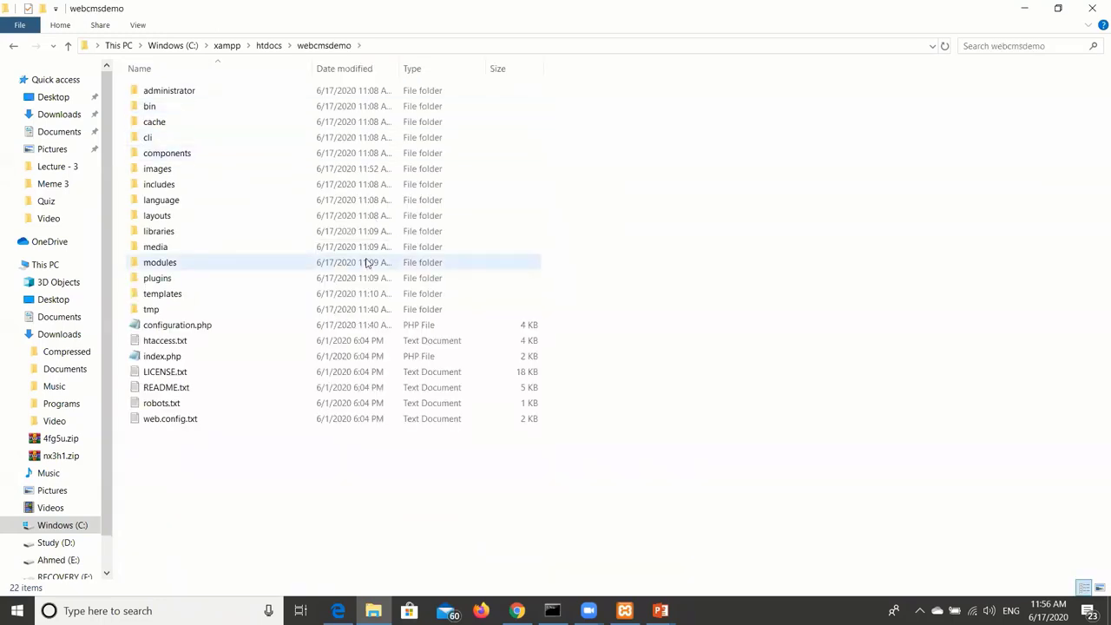
{"action": "double_click", "coordinate": [290, 94]}
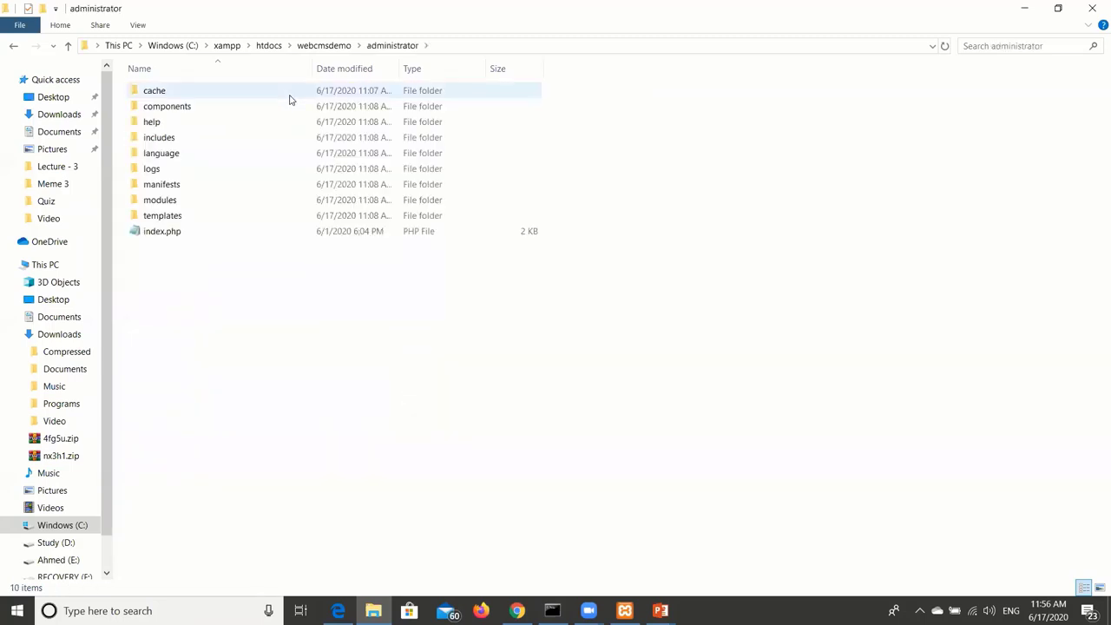
View administrator index.php in Notepad, close it, and switch to the PowerPoint windows.
{"action": "left_click", "coordinate": [278, 235]}
{"action": "right_click", "coordinate": [278, 233]}
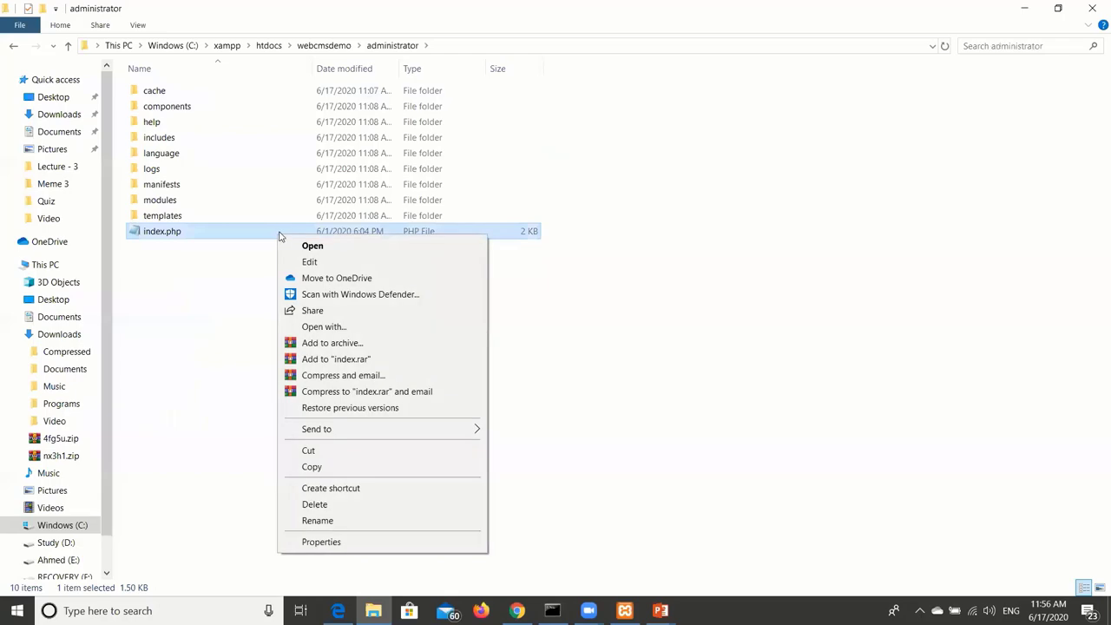
{"action": "left_click", "coordinate": [294, 246]}
{"action": "scroll", "coordinate": [297, 245], "scroll_direction": "down", "scroll_amount": 6}
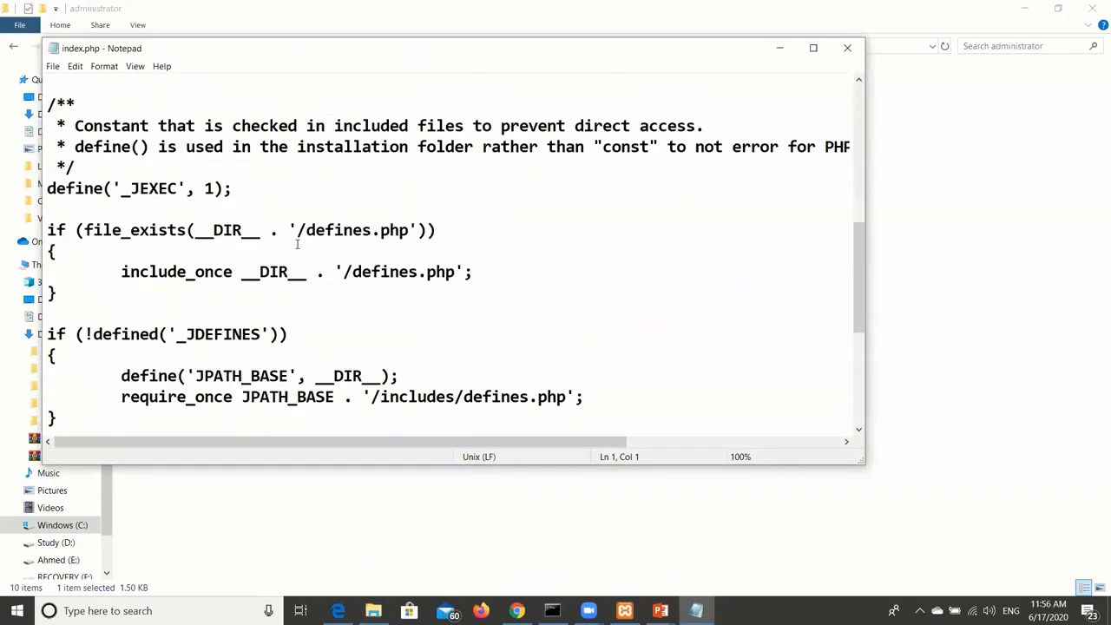
{"action": "scroll", "coordinate": [297, 245], "scroll_direction": "down", "scroll_amount": 5}
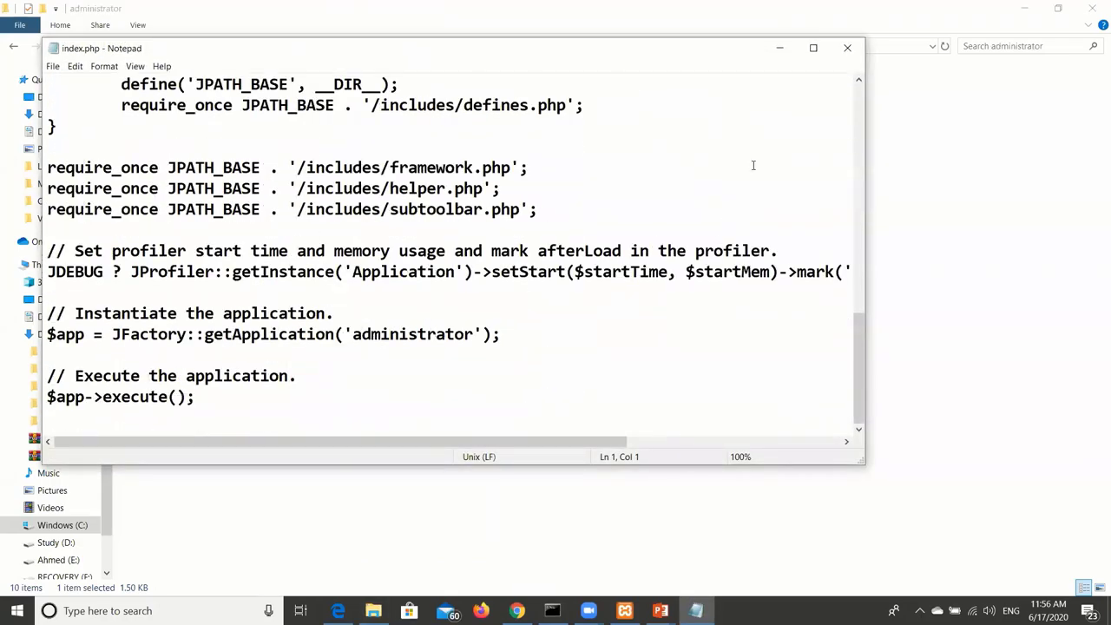
{"action": "left_click", "coordinate": [846, 48]}
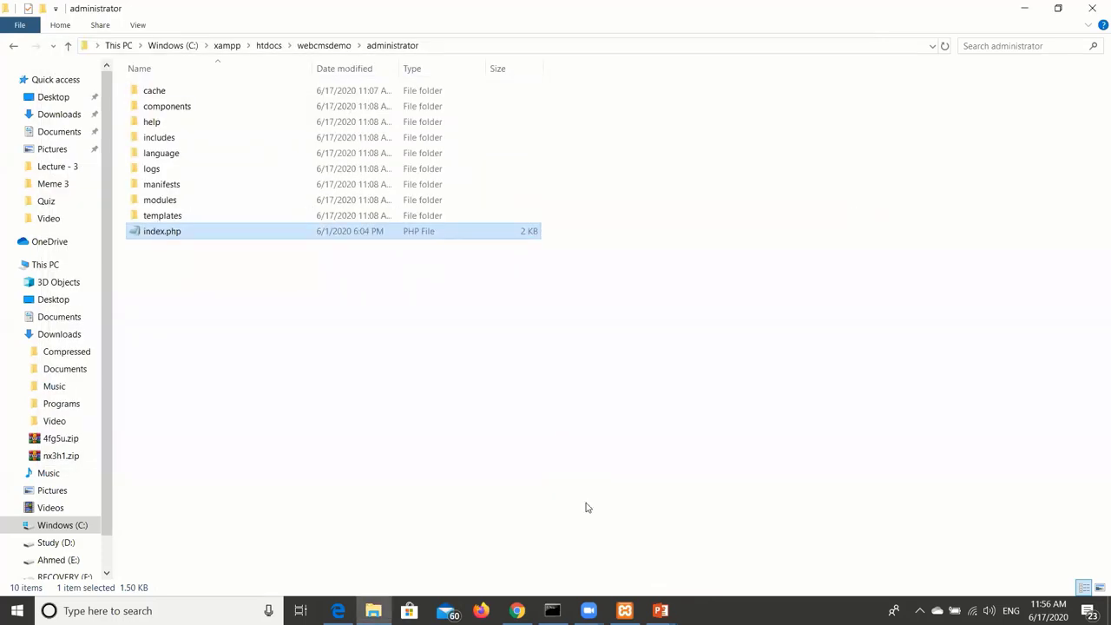
{"action": "left_click", "coordinate": [660, 611]}
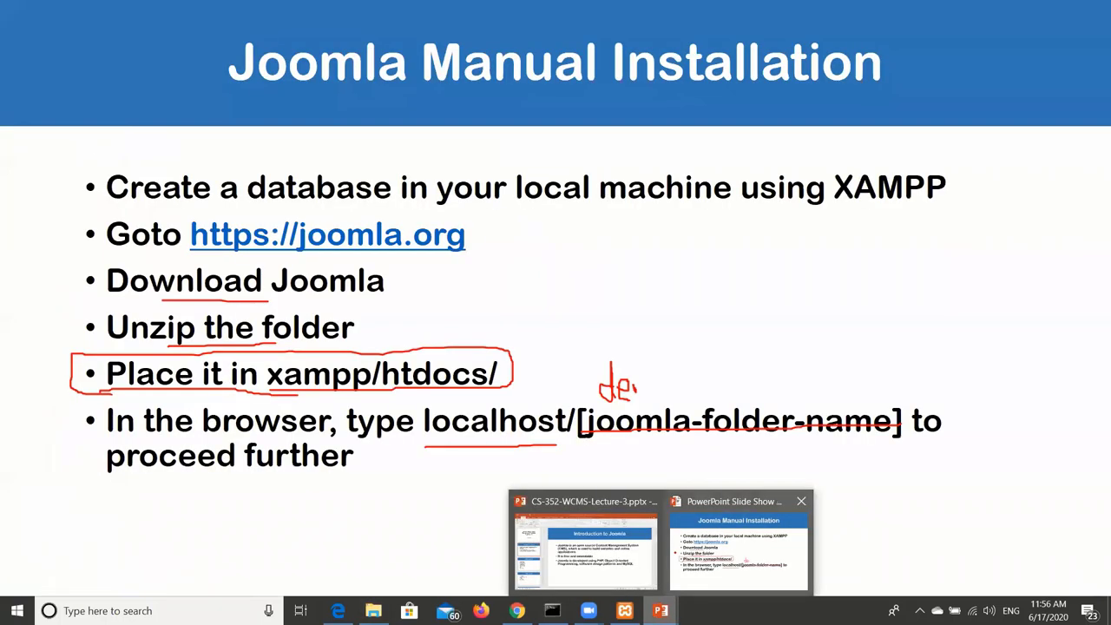
Show the Joomla Manual Installation slideshow, end it, and discard the ink annotations.
{"action": "left_click", "coordinate": [678, 557]}
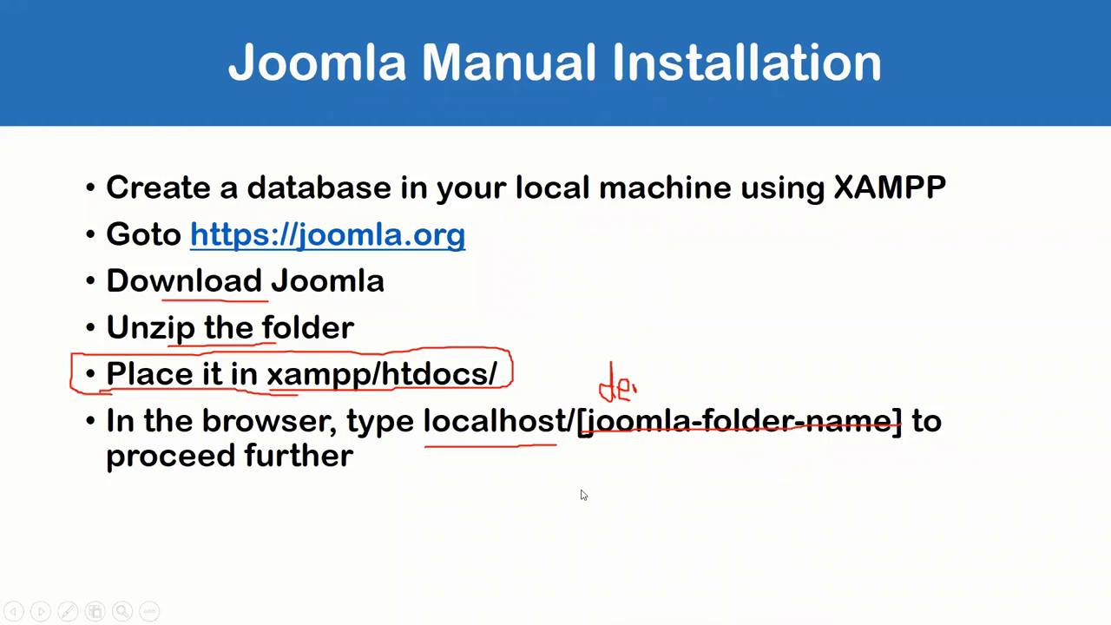
{"action": "key", "text": "Escape"}
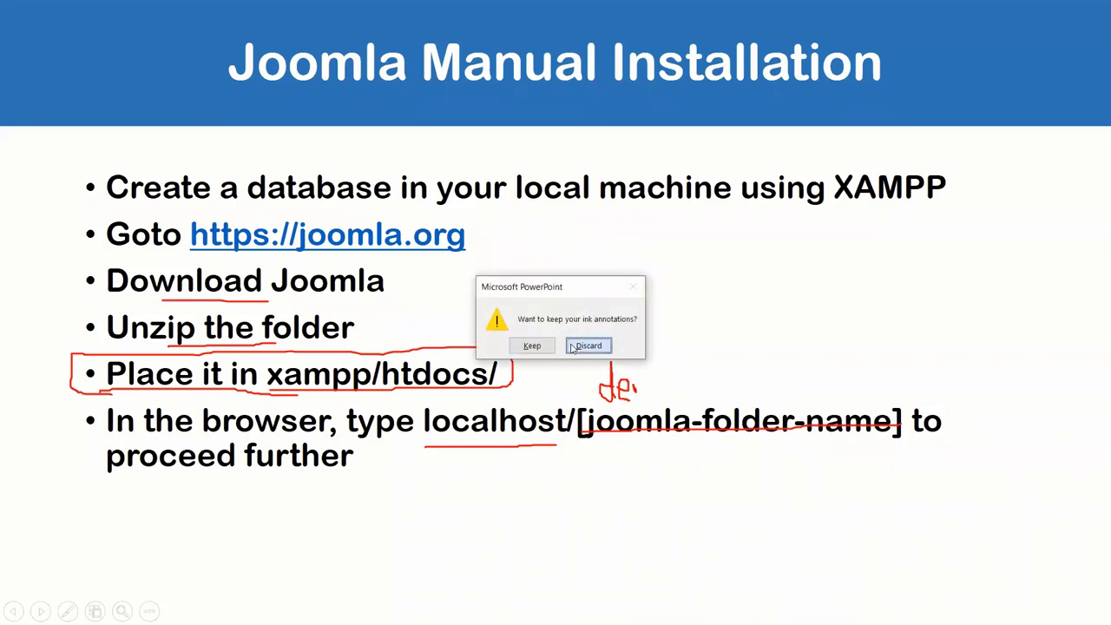
{"action": "left_click", "coordinate": [575, 347]}
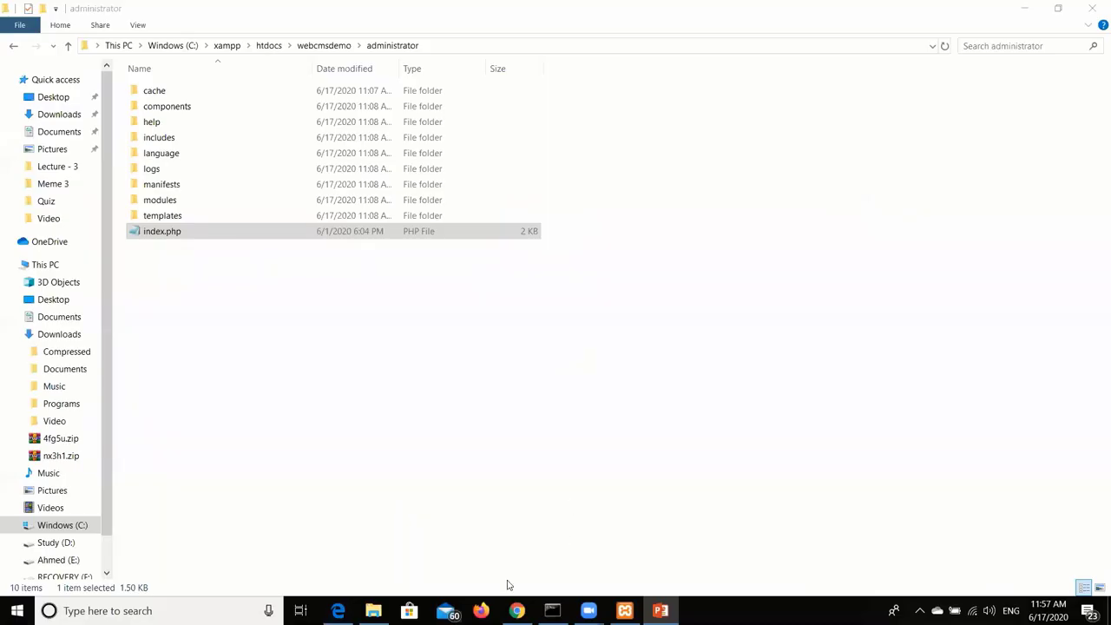
Glance at the Joomla Control Panel, then browse webcmsdemo's includes, images and components folders.
{"action": "left_click", "coordinate": [516, 611]}
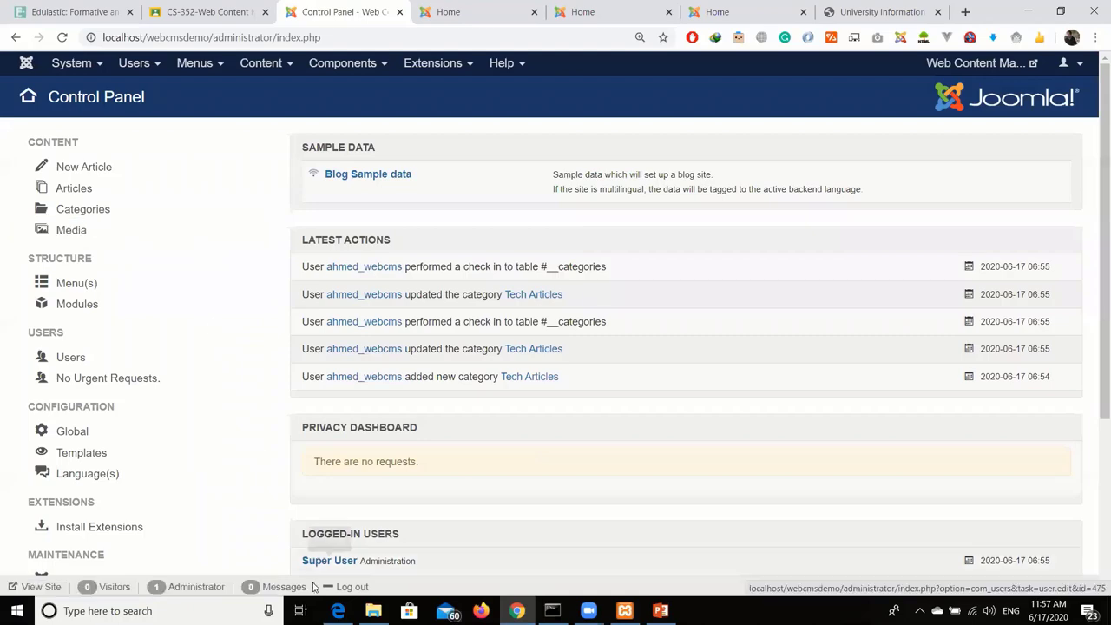
{"action": "key", "text": "alt+Tab"}
{"action": "left_click", "coordinate": [302, 336]}
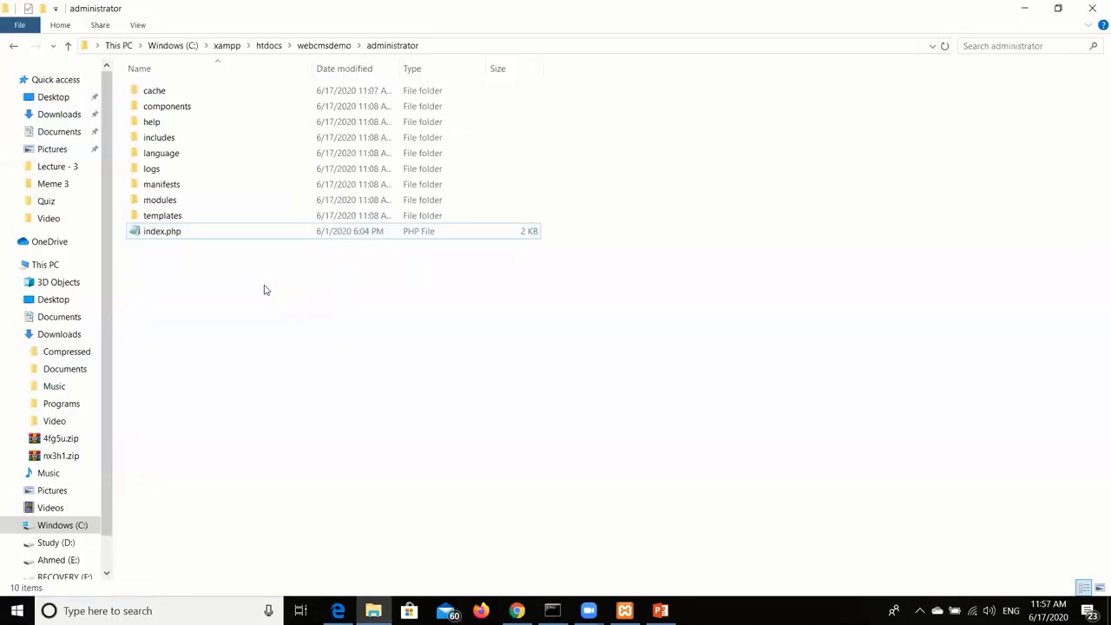
{"action": "key", "text": "alt+Up"}
{"action": "double_click", "coordinate": [223, 186]}
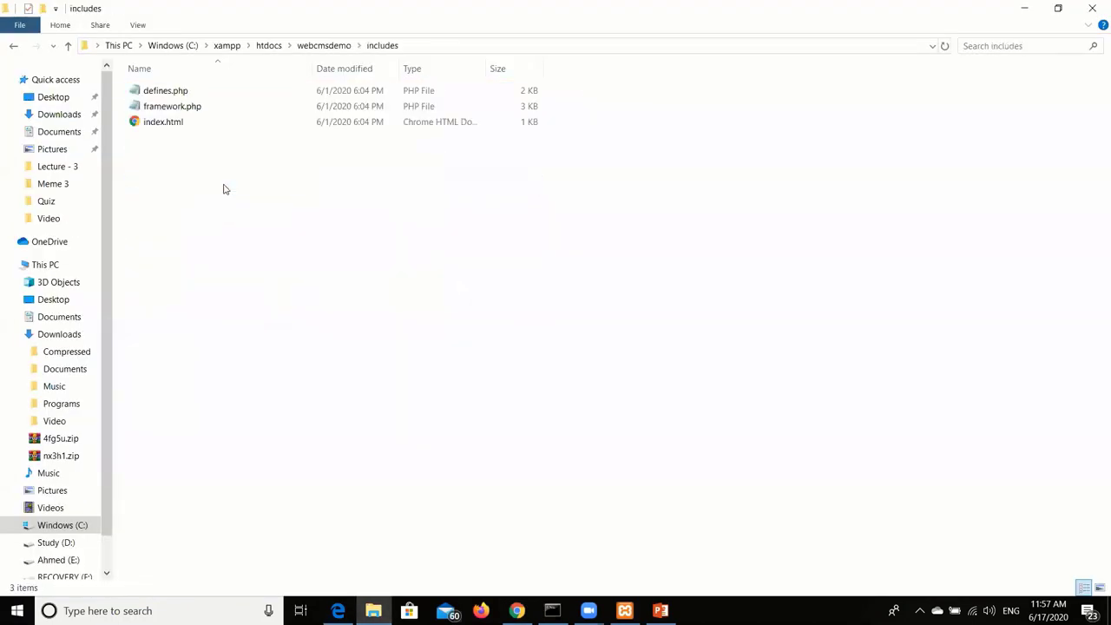
{"action": "key", "text": "alt+Up"}
{"action": "double_click", "coordinate": [218, 170]}
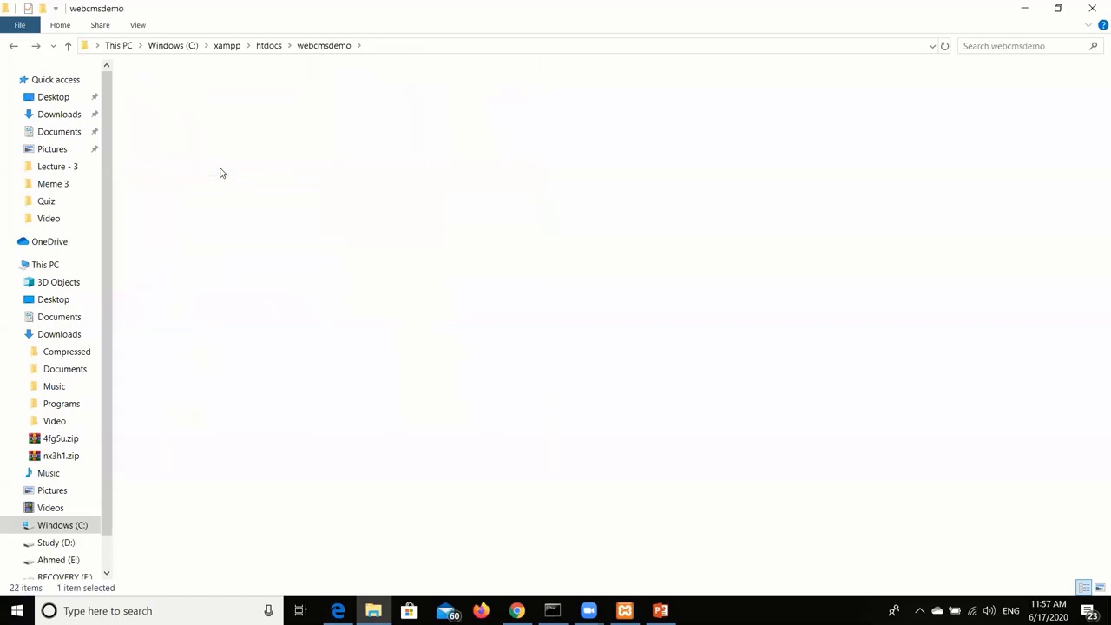
{"action": "key", "text": "alt+Up"}
{"action": "left_click", "coordinate": [219, 152]}
{"action": "double_click", "coordinate": [220, 153]}
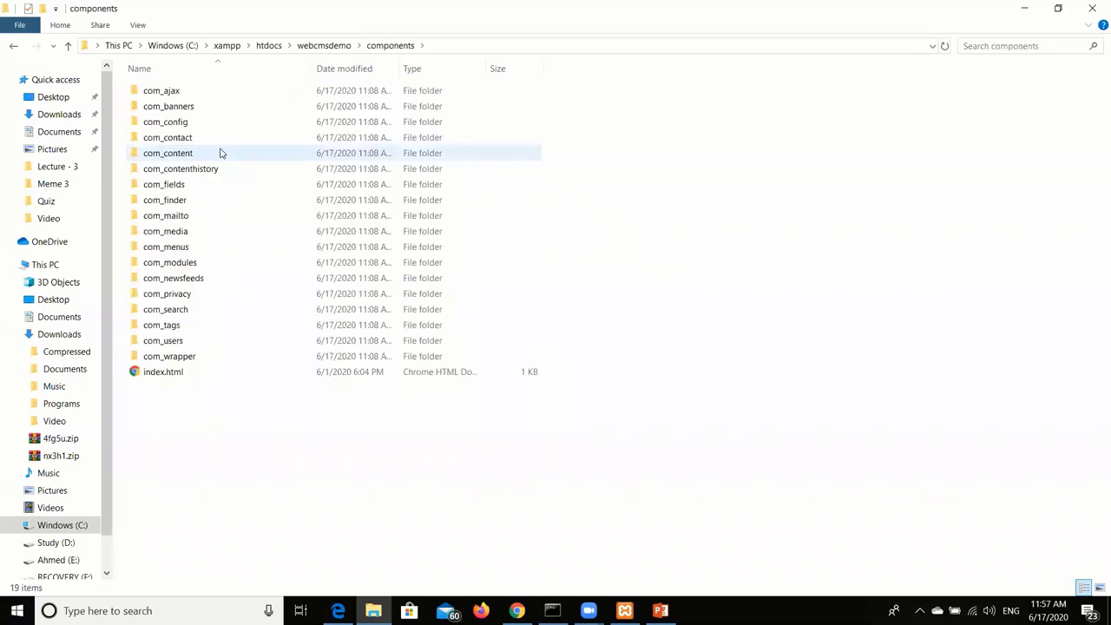
{"action": "key", "text": "alt+Up"}
Browse the layouts and media folders, then open templates\protostar.
{"action": "left_click", "coordinate": [210, 215]}
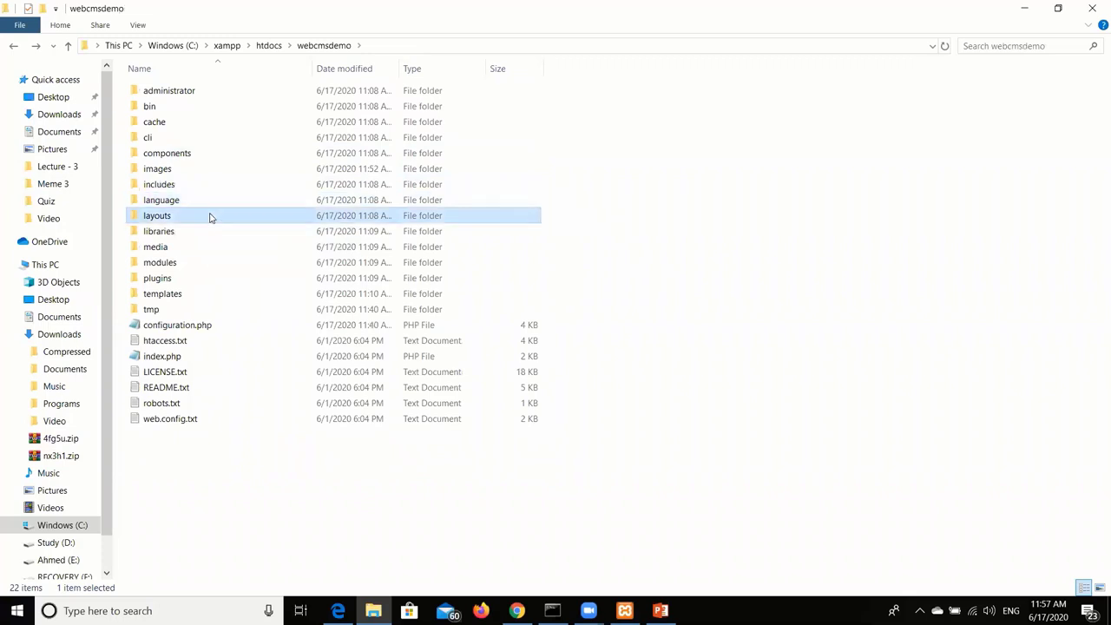
{"action": "double_click", "coordinate": [210, 216]}
{"action": "key", "text": "alt+Up"}
{"action": "left_click", "coordinate": [206, 248]}
{"action": "double_click", "coordinate": [205, 249]}
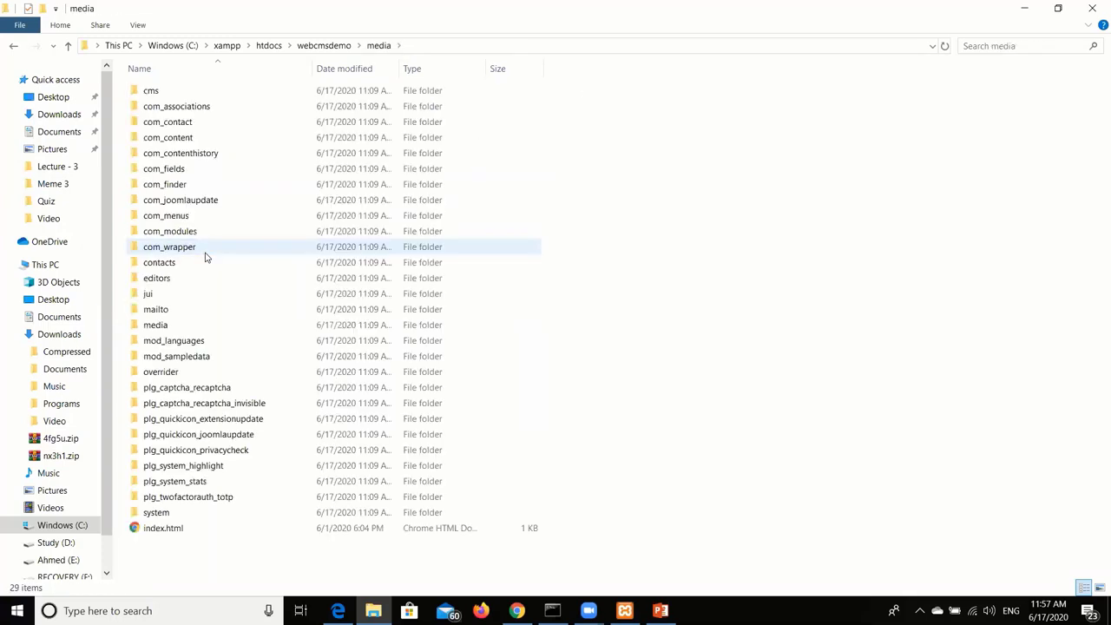
{"action": "key", "text": "alt+Up"}
{"action": "double_click", "coordinate": [206, 295]}
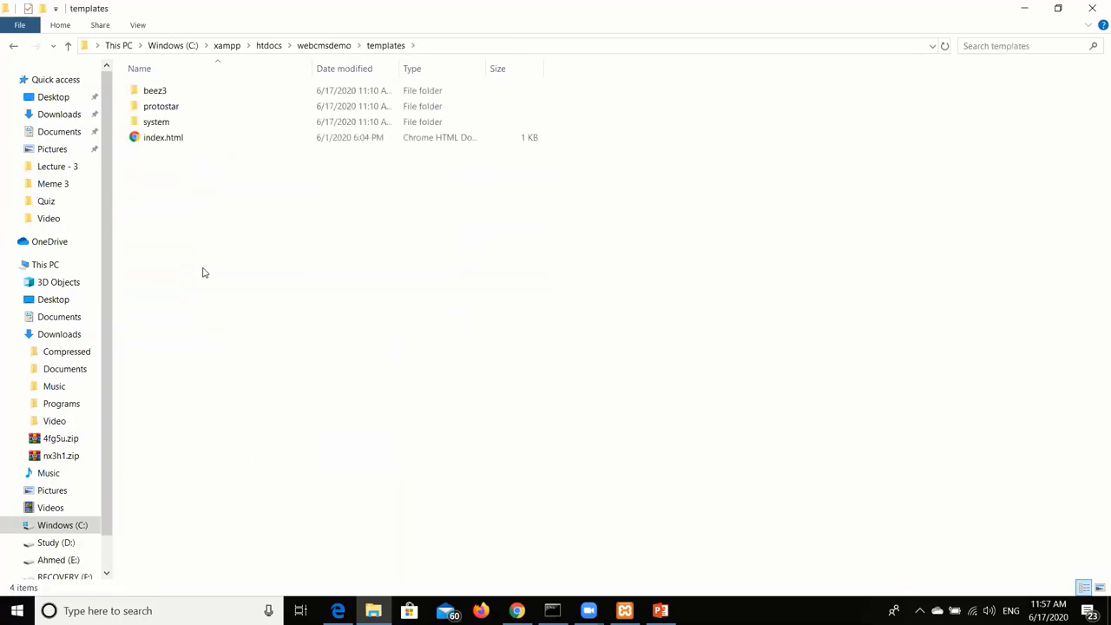
{"action": "double_click", "coordinate": [182, 107]}
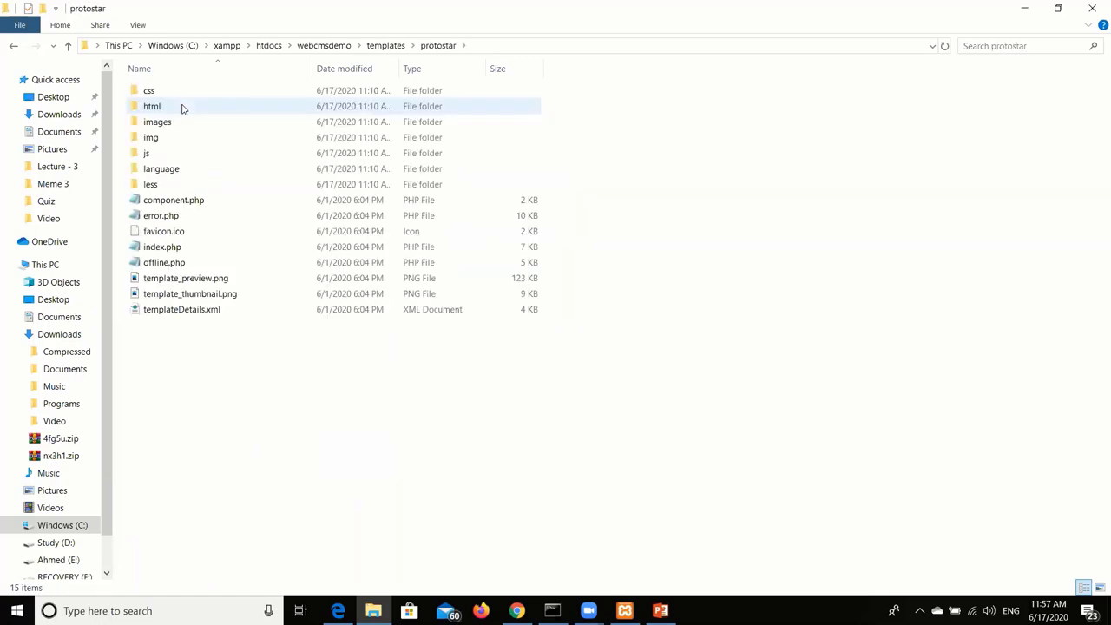
{"action": "key", "text": "alt+Up"}
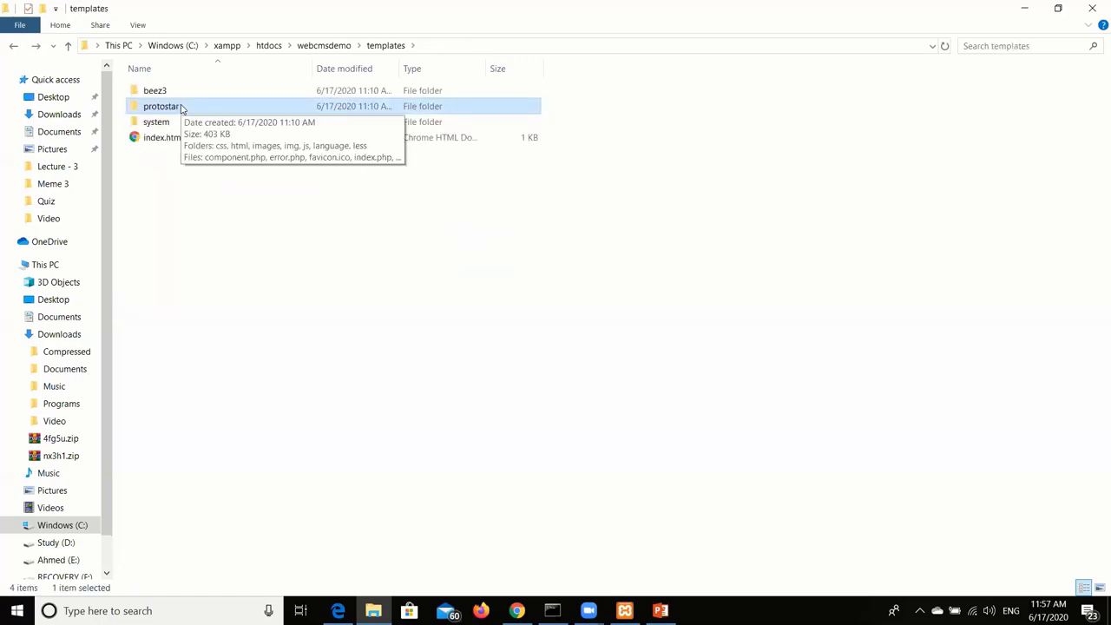
{"action": "double_click", "coordinate": [181, 107]}
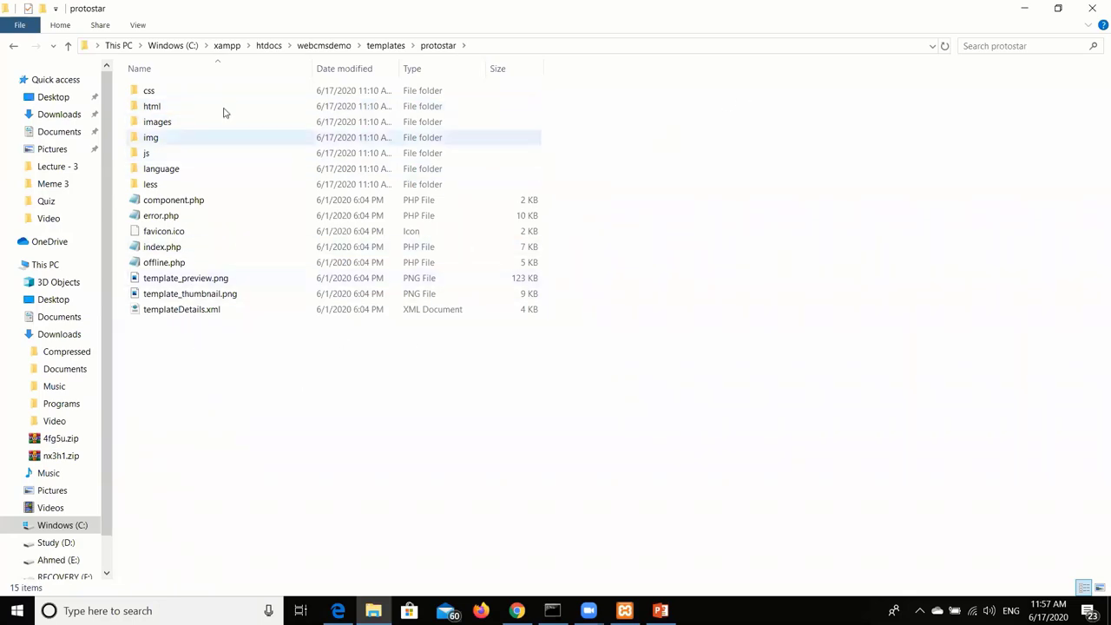
Preview glyphicons-halflings.png from protostar's img folder, then return to protostar.
{"action": "double_click", "coordinate": [183, 138]}
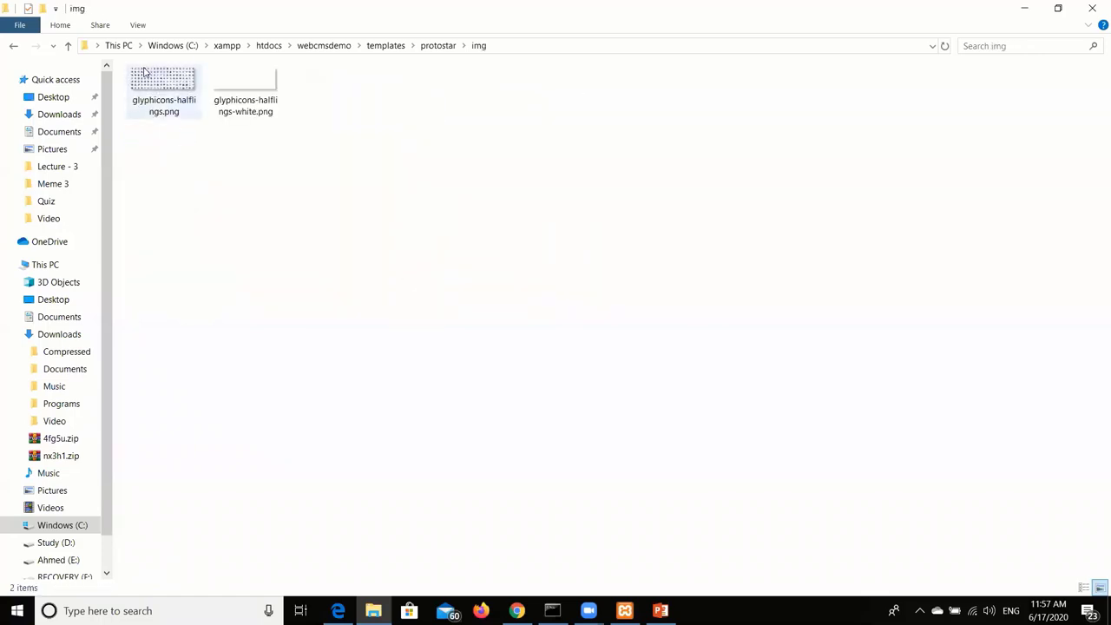
{"action": "double_click", "coordinate": [145, 72]}
{"action": "left_click", "coordinate": [1092, 8]}
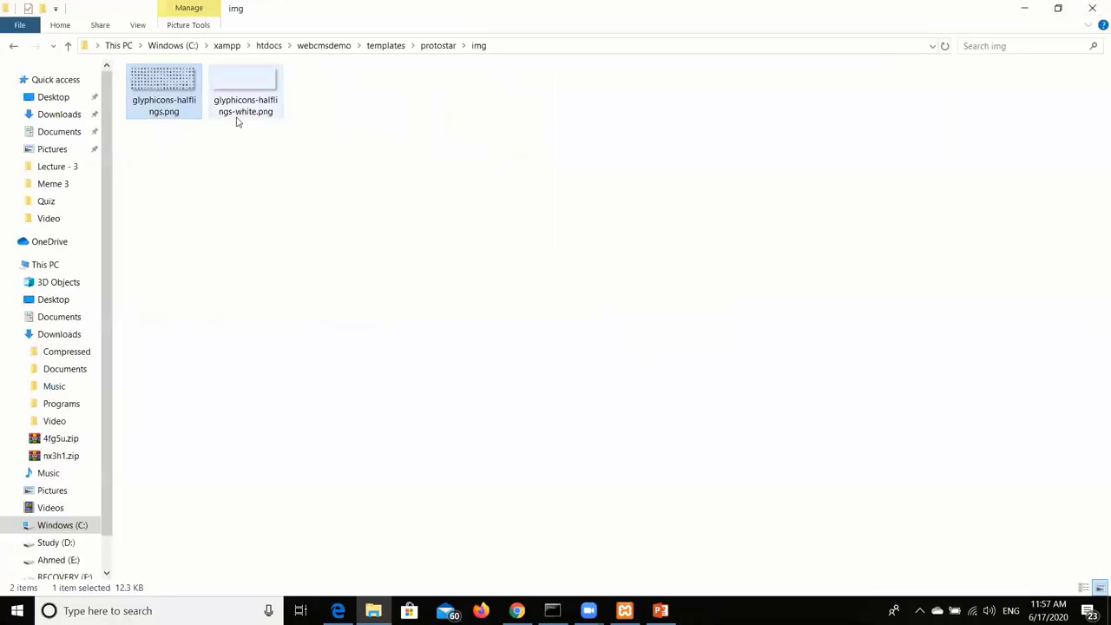
{"action": "key", "text": "BackSpace"}
View template.css from the css folder in Notepad, then return to the webcmsdemo root.
{"action": "double_click", "coordinate": [203, 97]}
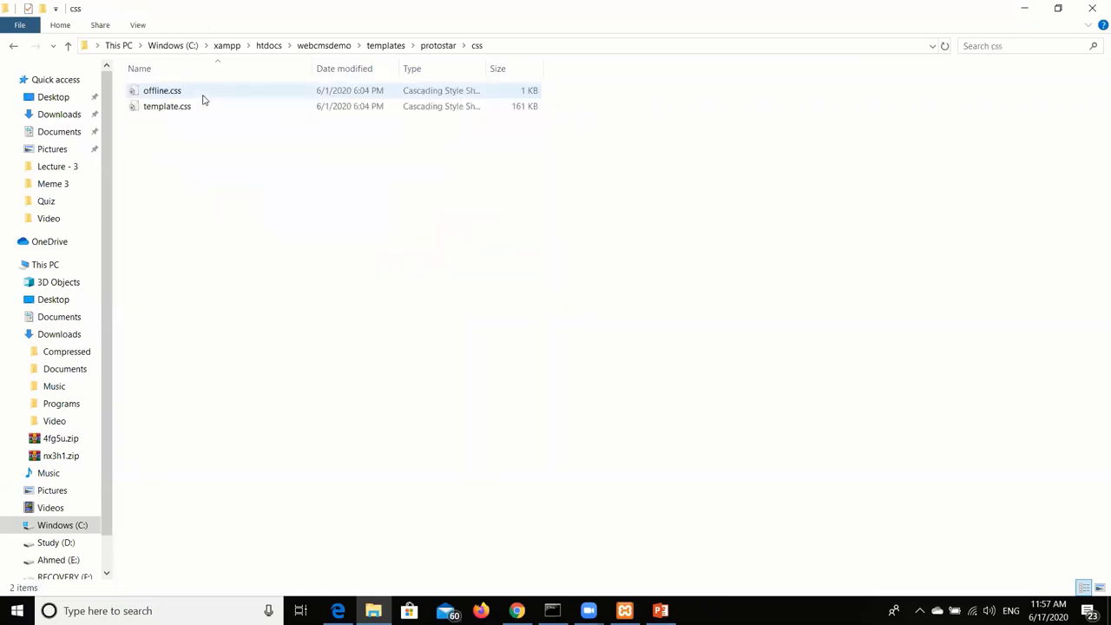
{"action": "left_click", "coordinate": [203, 99]}
{"action": "double_click", "coordinate": [197, 108]}
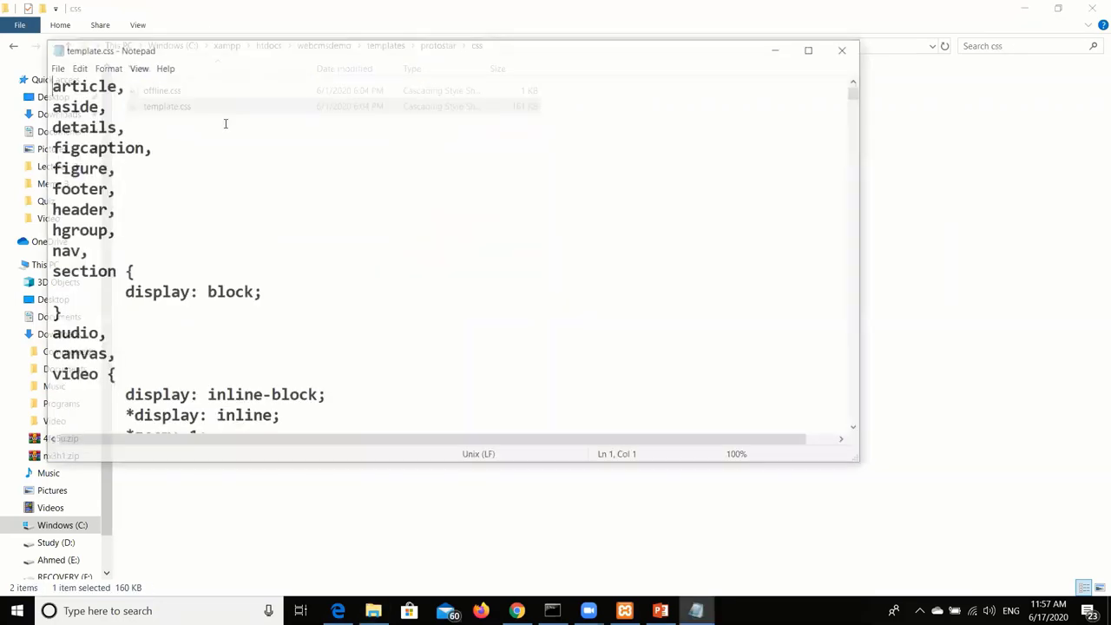
{"action": "scroll", "coordinate": [385, 185], "scroll_direction": "down", "scroll_amount": 20}
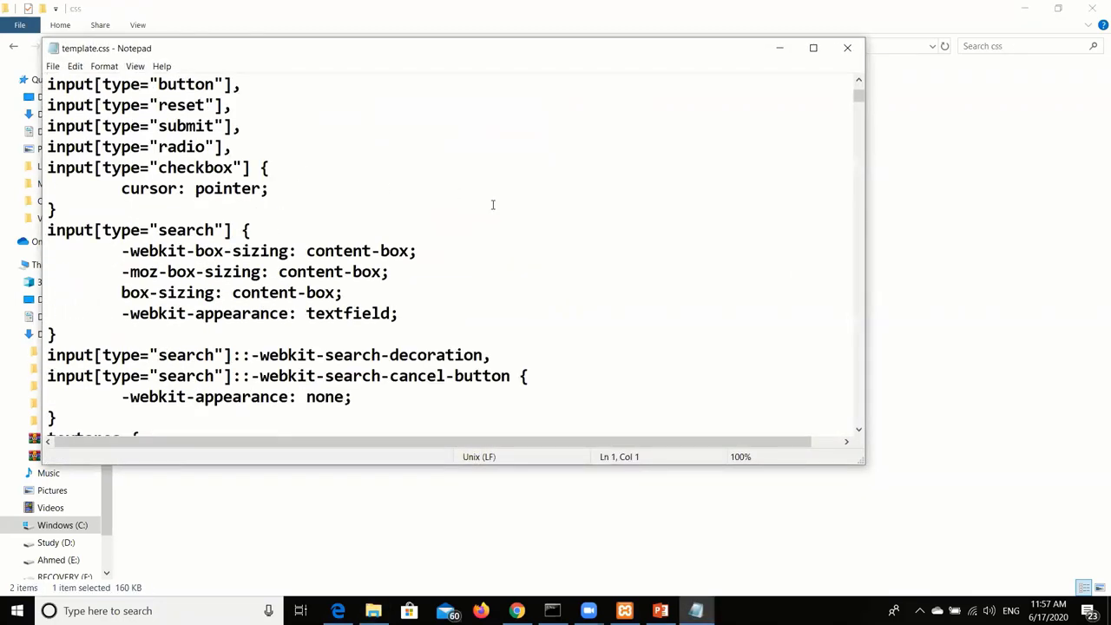
{"action": "left_click", "coordinate": [847, 48]}
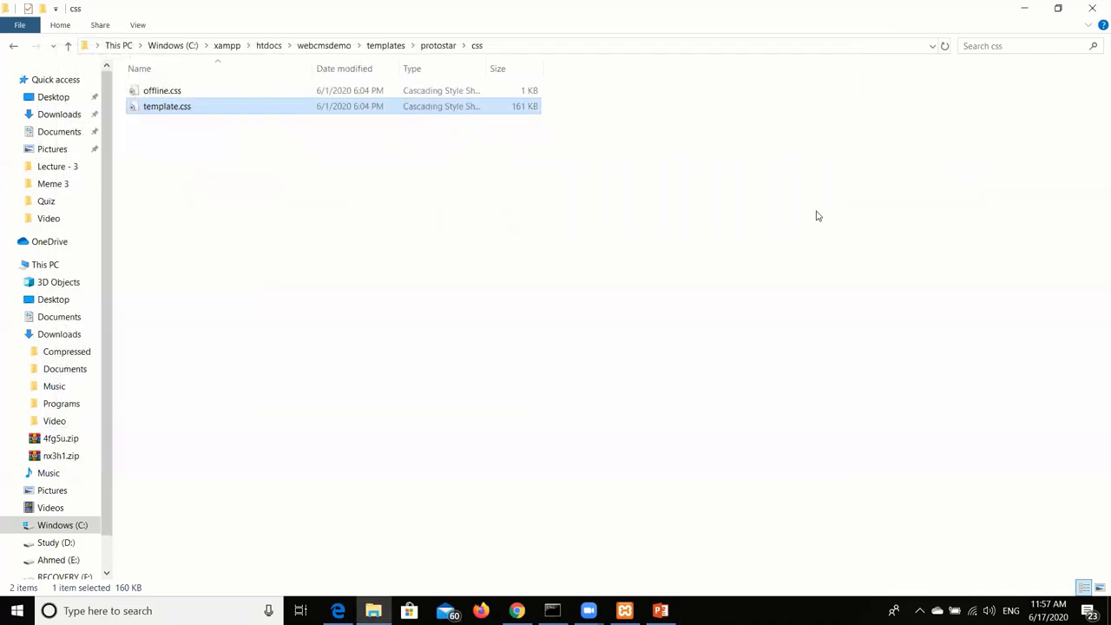
{"action": "left_click", "coordinate": [341, 46]}
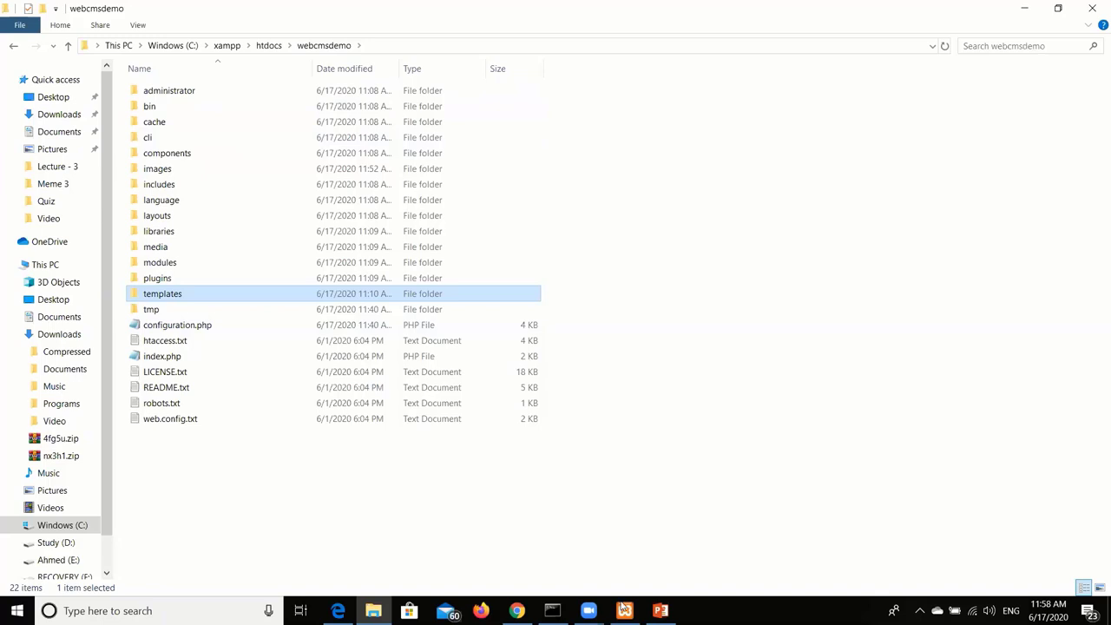
Open templates\protostar\css\template.css in Notepad.
{"action": "mouse_move", "coordinate": [623, 607]}
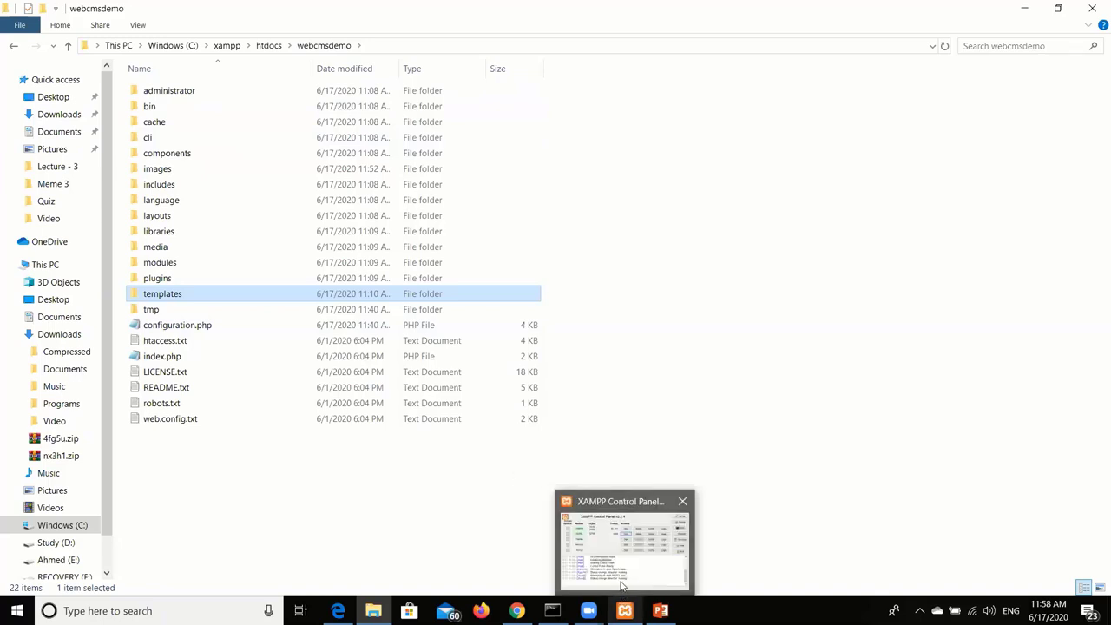
{"action": "mouse_move", "coordinate": [621, 586]}
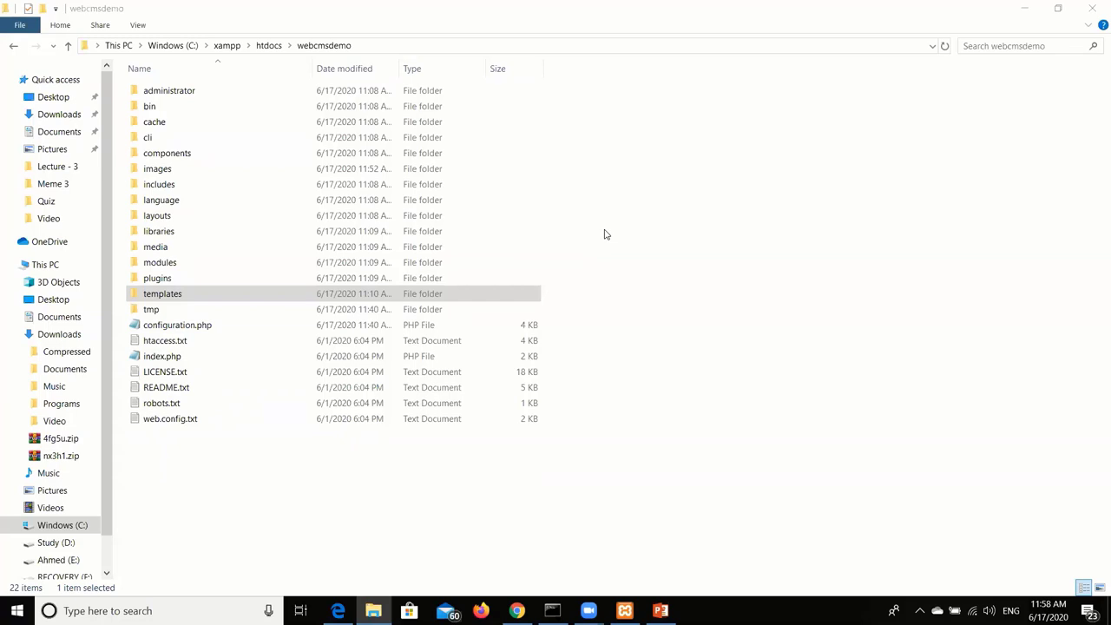
{"action": "double_click", "coordinate": [169, 295]}
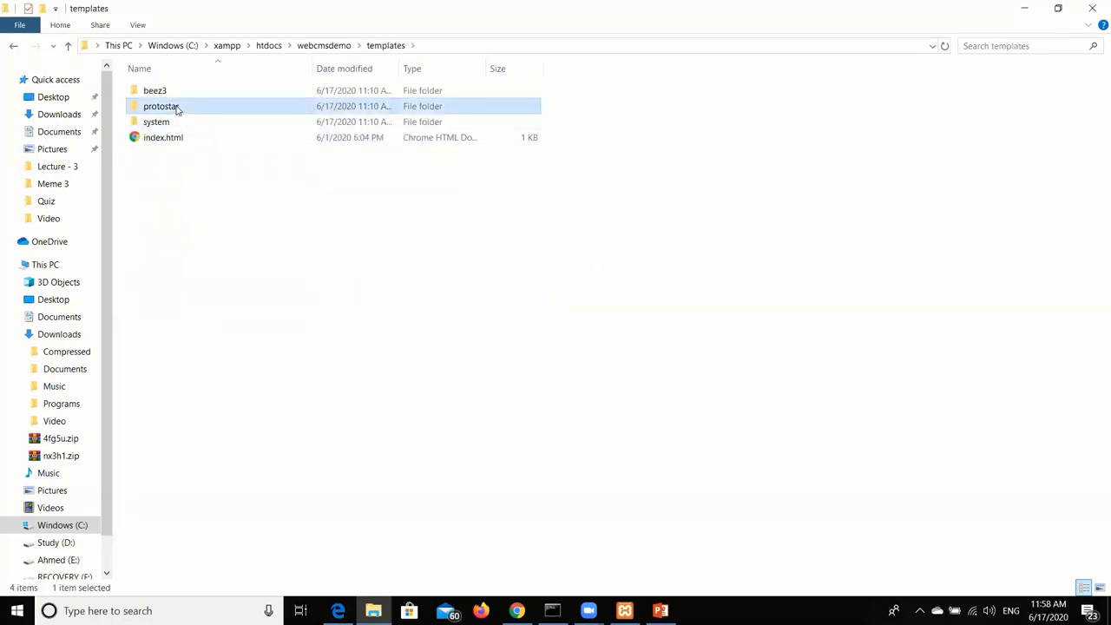
{"action": "double_click", "coordinate": [177, 106]}
{"action": "double_click", "coordinate": [180, 91]}
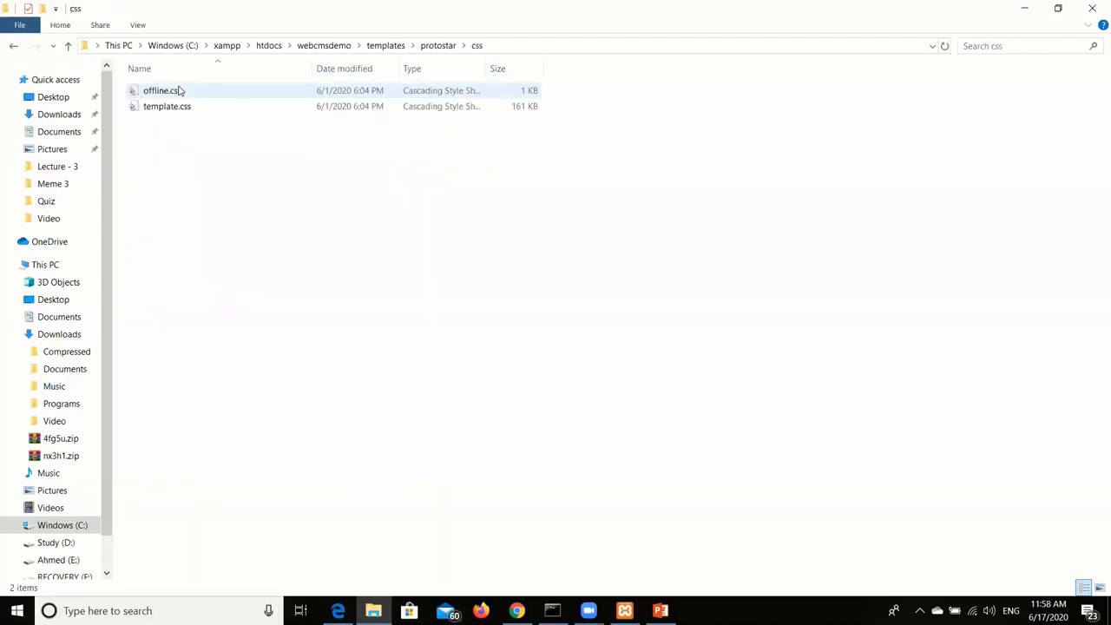
{"action": "left_click", "coordinate": [191, 106]}
{"action": "double_click", "coordinate": [191, 106]}
Scroll through template.css's rules, close it, and go up to the protostar folder.
{"action": "scroll", "coordinate": [221, 186], "scroll_direction": "down", "scroll_amount": 2}
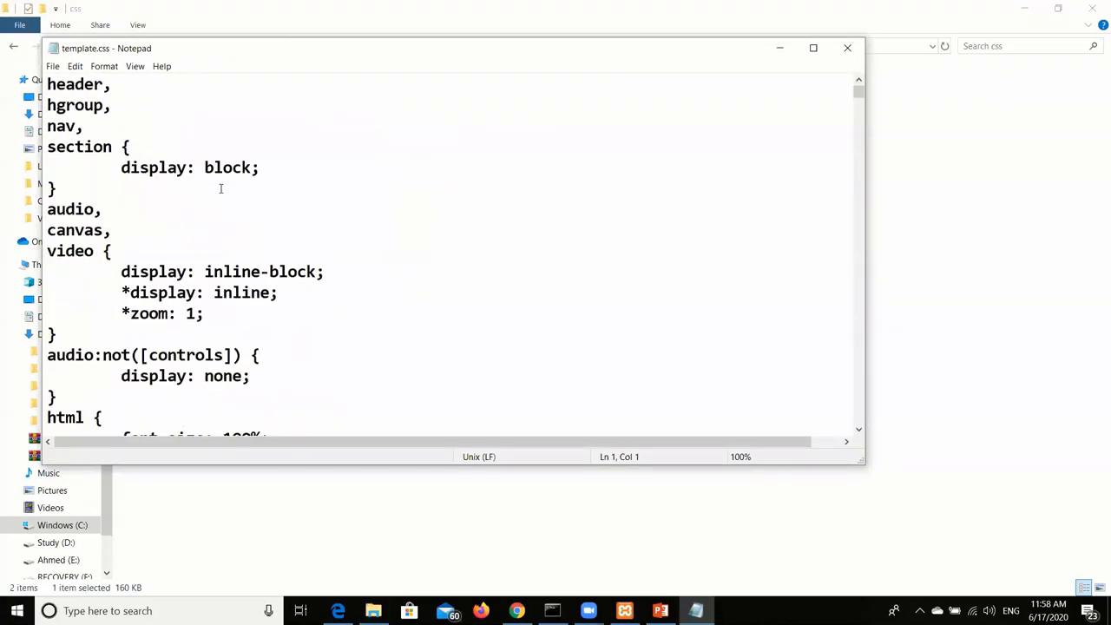
{"action": "scroll", "coordinate": [226, 184], "scroll_direction": "down", "scroll_amount": 4}
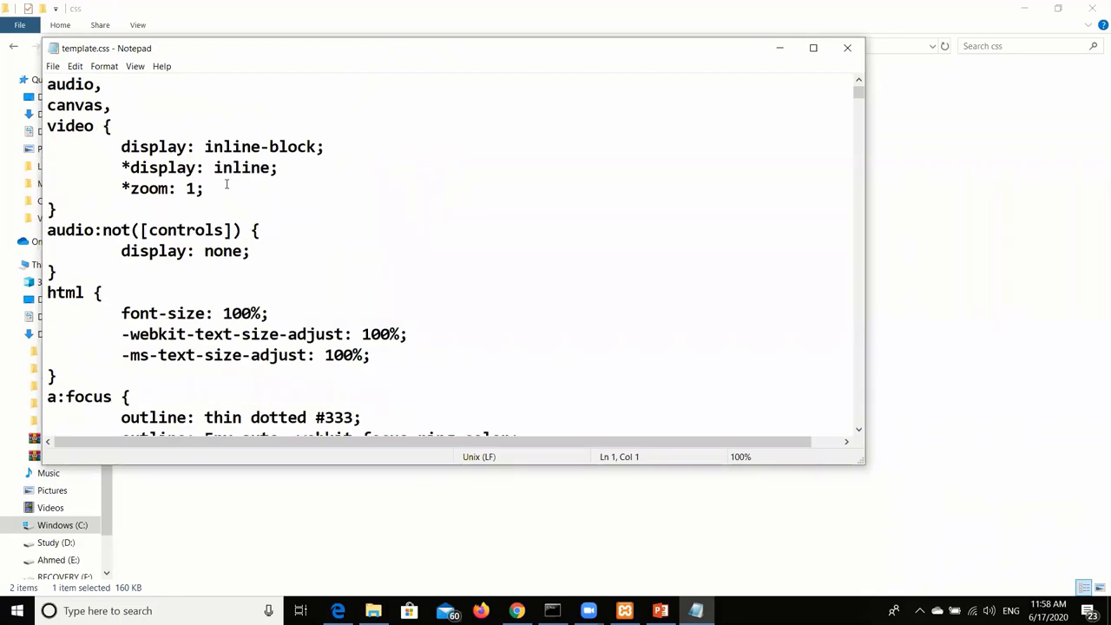
{"action": "scroll", "coordinate": [280, 209], "scroll_direction": "down", "scroll_amount": 1}
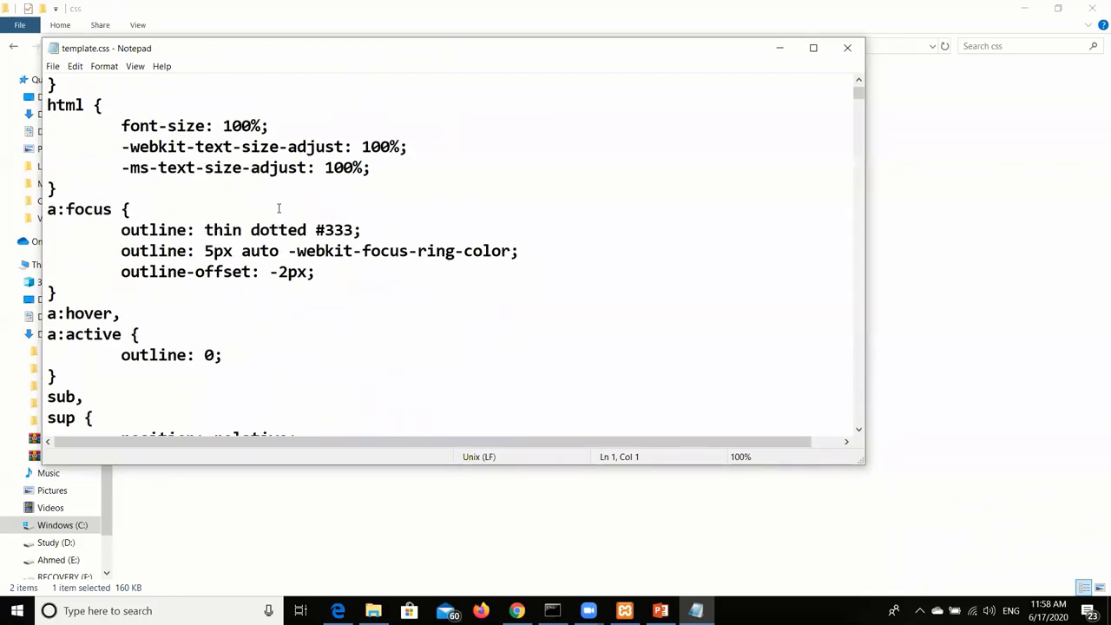
{"action": "scroll", "coordinate": [279, 208], "scroll_direction": "down", "scroll_amount": 2}
{"action": "scroll", "coordinate": [279, 208], "scroll_direction": "down", "scroll_amount": 6}
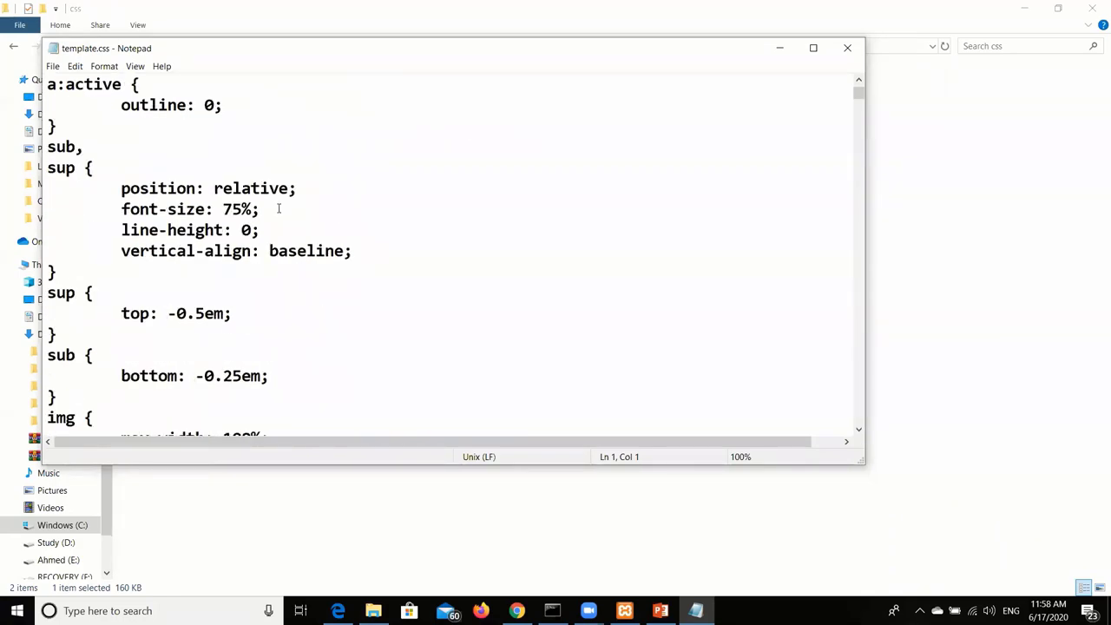
{"action": "scroll", "coordinate": [279, 209], "scroll_direction": "down", "scroll_amount": 9}
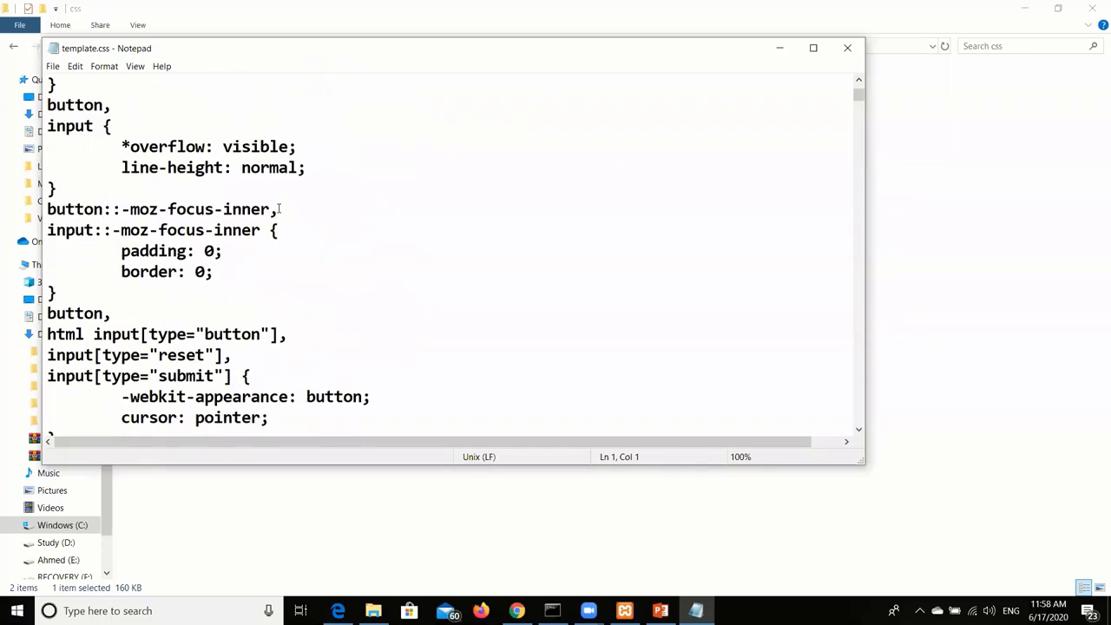
{"action": "left_click", "coordinate": [848, 49]}
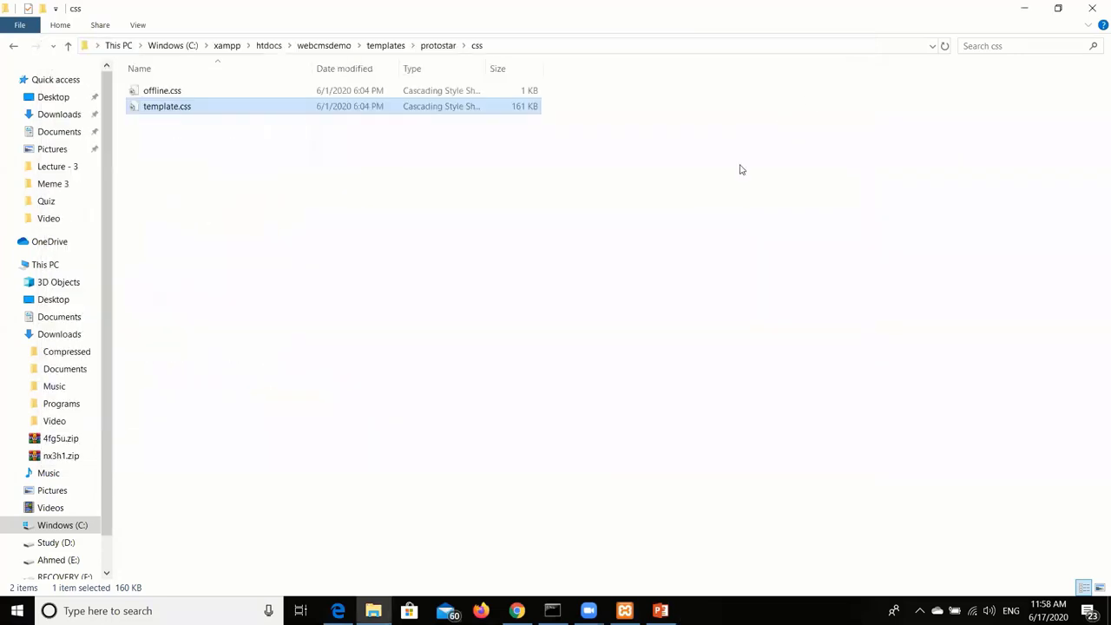
{"action": "left_click", "coordinate": [474, 189]}
{"action": "left_click", "coordinate": [436, 45]}
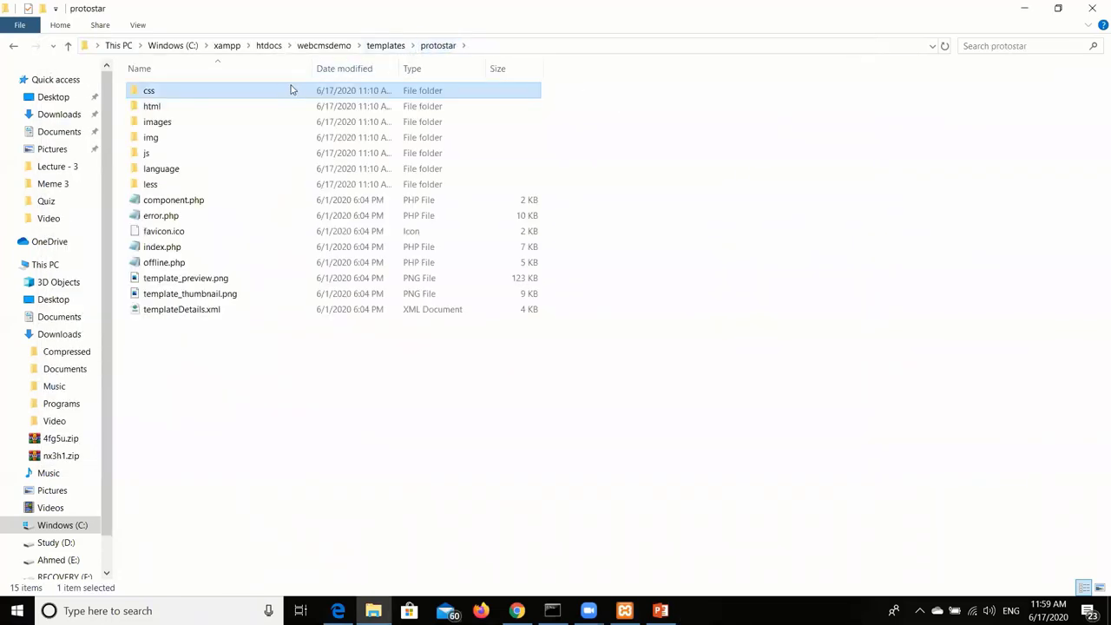
Look at offline.css and template.css again, then go up to the templates folder.
{"action": "double_click", "coordinate": [291, 91]}
{"action": "double_click", "coordinate": [290, 92]}
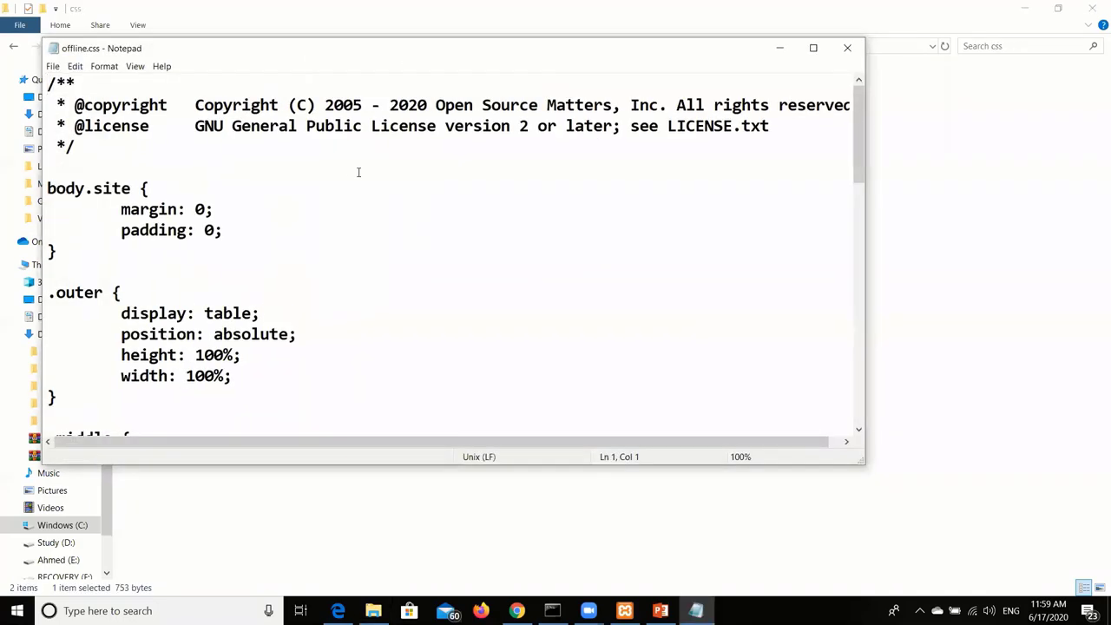
{"action": "left_click", "coordinate": [848, 48]}
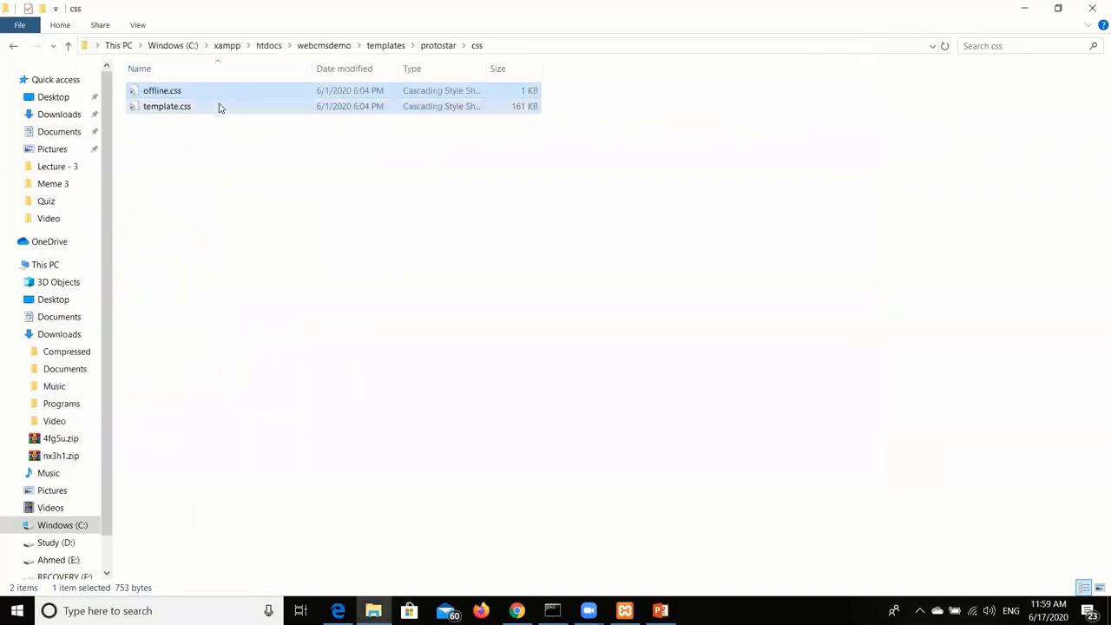
{"action": "double_click", "coordinate": [219, 104]}
{"action": "scroll", "coordinate": [263, 187], "scroll_direction": "down", "scroll_amount": 10}
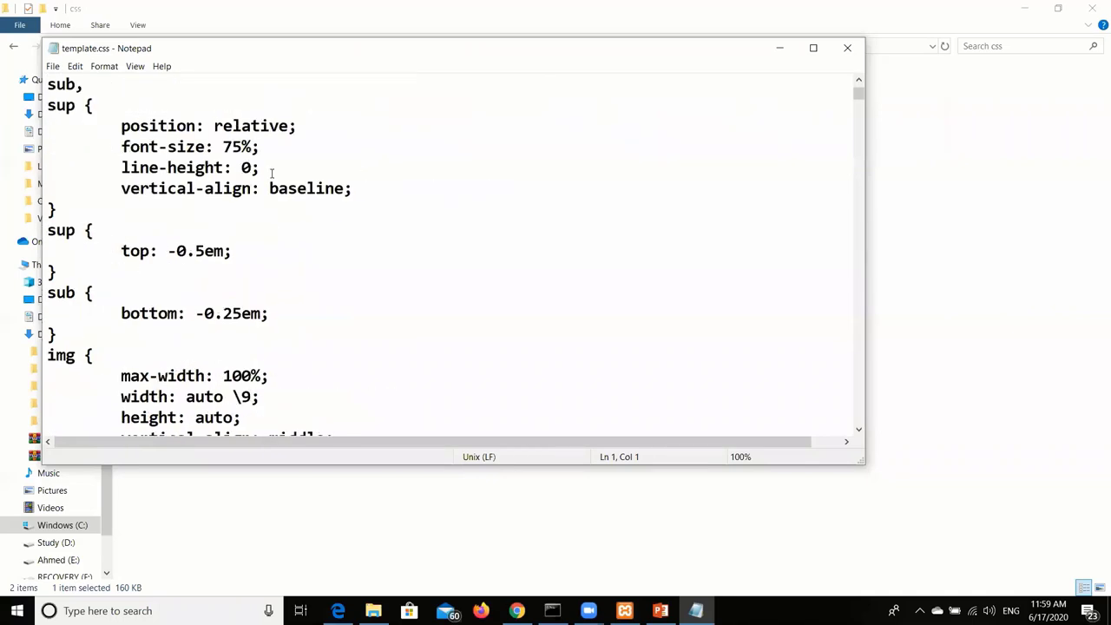
{"action": "scroll", "coordinate": [272, 174], "scroll_direction": "down", "scroll_amount": 2}
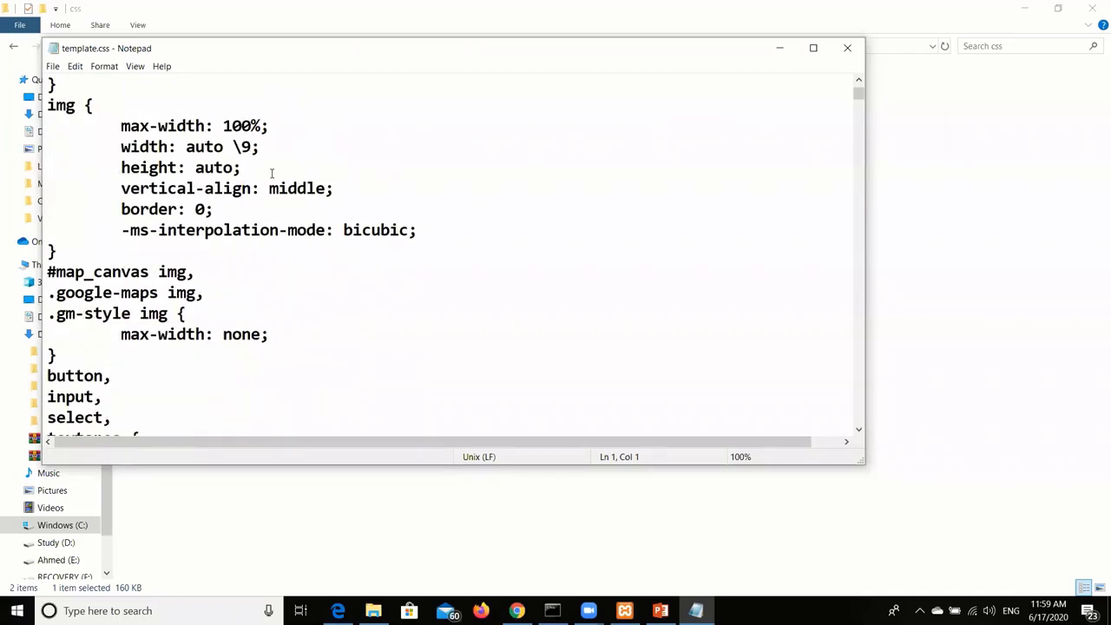
{"action": "left_click", "coordinate": [847, 48]}
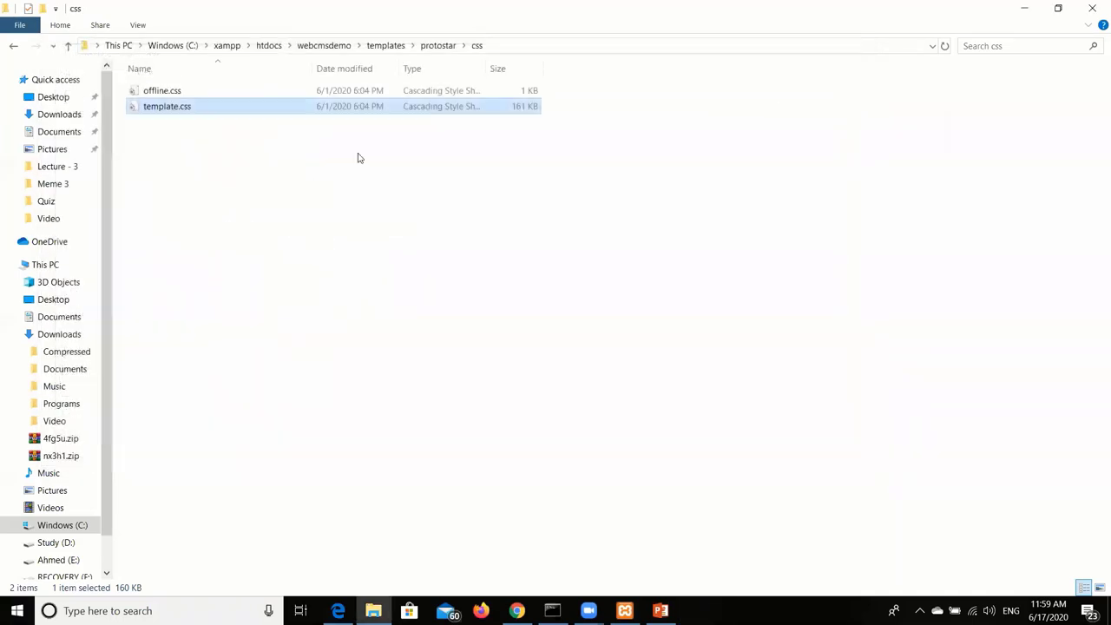
{"action": "left_click", "coordinate": [391, 45]}
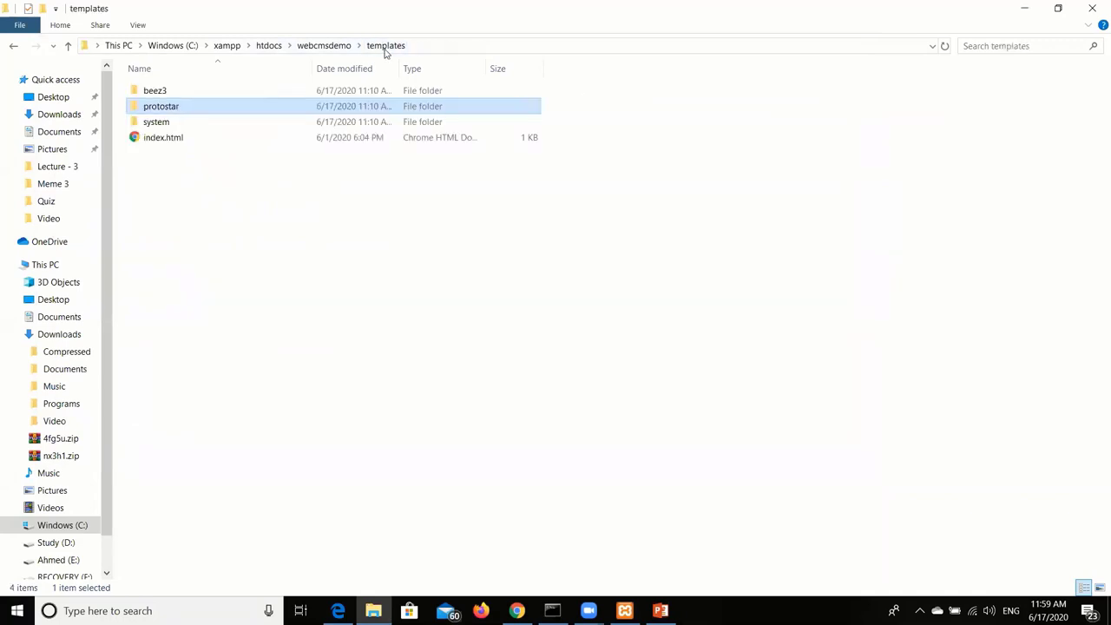
Open protostar's html\layouts\joomla\system\message.php in Notepad and maximize it.
{"action": "double_click", "coordinate": [314, 110]}
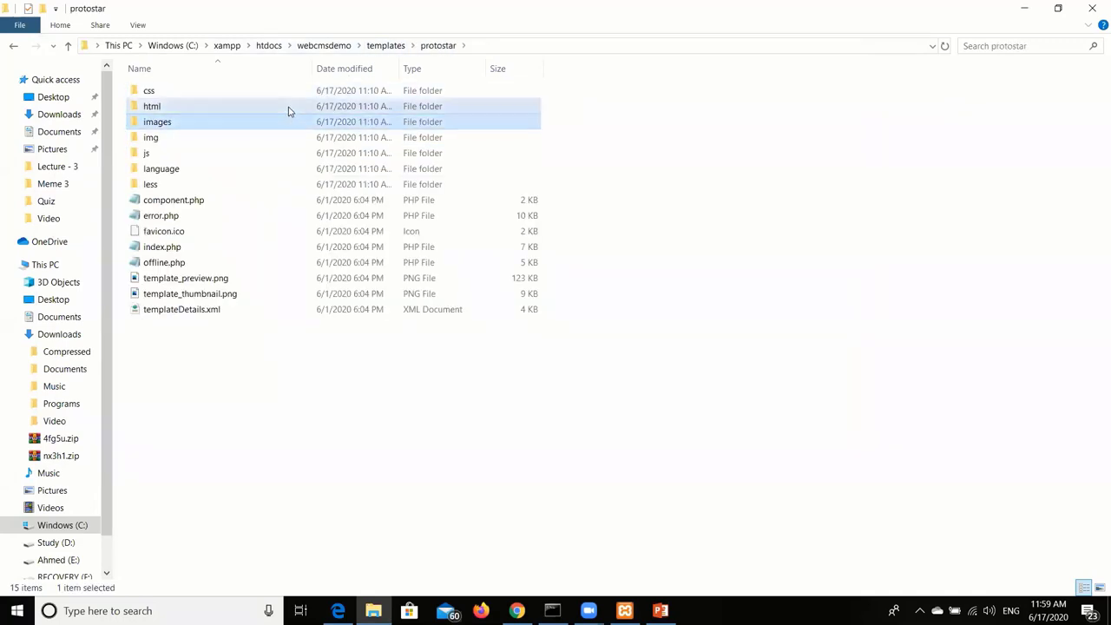
{"action": "double_click", "coordinate": [288, 108]}
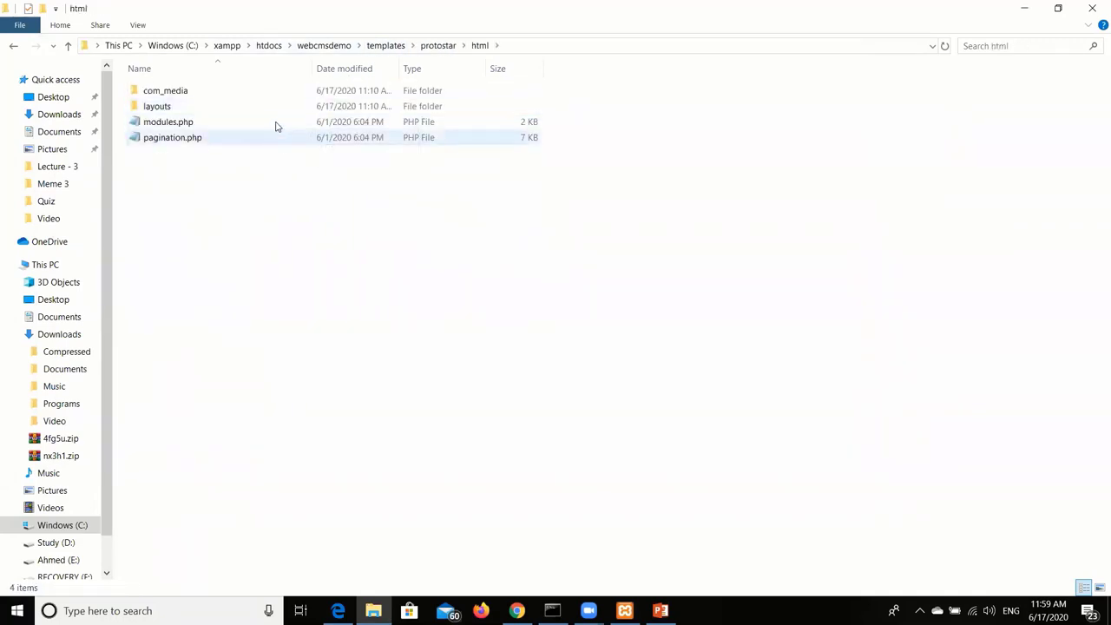
{"action": "double_click", "coordinate": [278, 107]}
{"action": "double_click", "coordinate": [273, 92]}
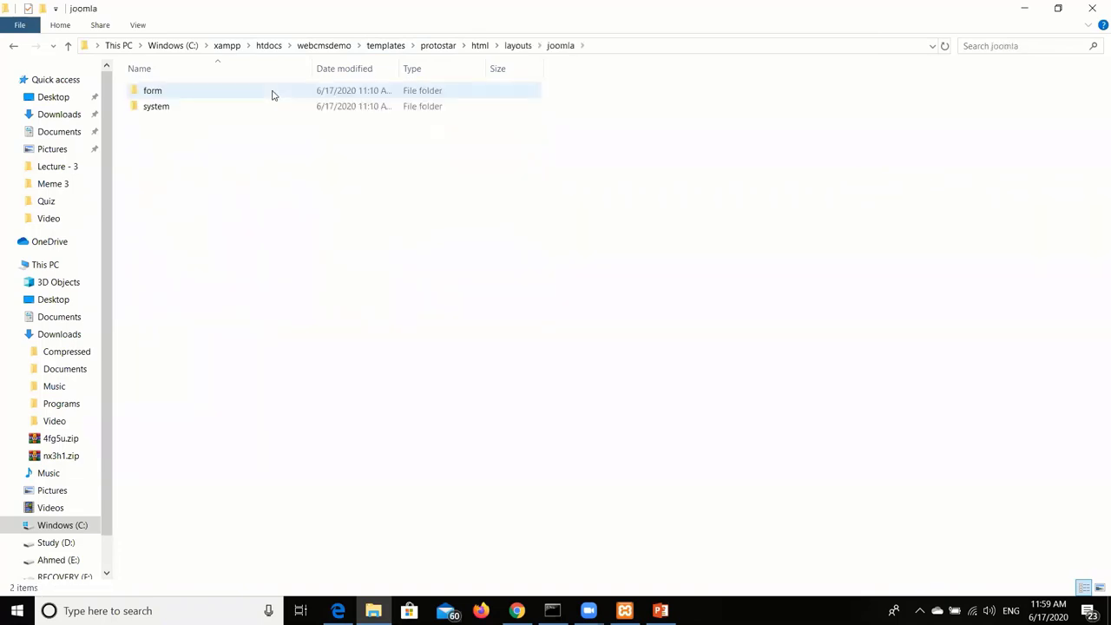
{"action": "left_click", "coordinate": [273, 92]}
{"action": "double_click", "coordinate": [272, 107]}
{"action": "double_click", "coordinate": [272, 95]}
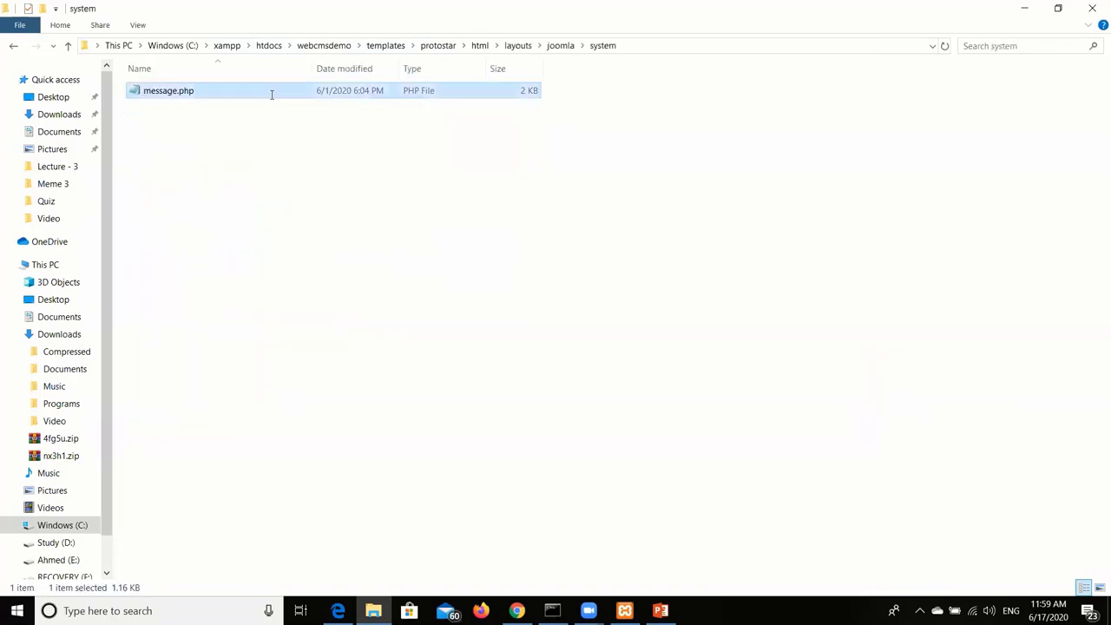
{"action": "scroll", "coordinate": [276, 106], "scroll_direction": "down", "scroll_amount": 2}
{"action": "scroll", "coordinate": [276, 106], "scroll_direction": "down", "scroll_amount": 5}
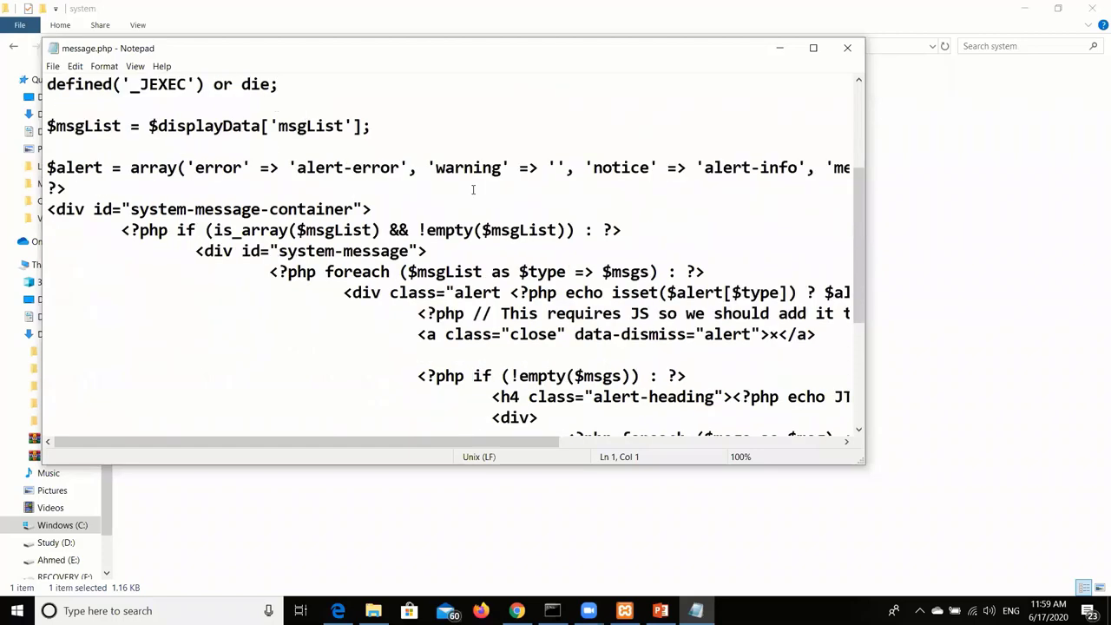
{"action": "left_click", "coordinate": [814, 48]}
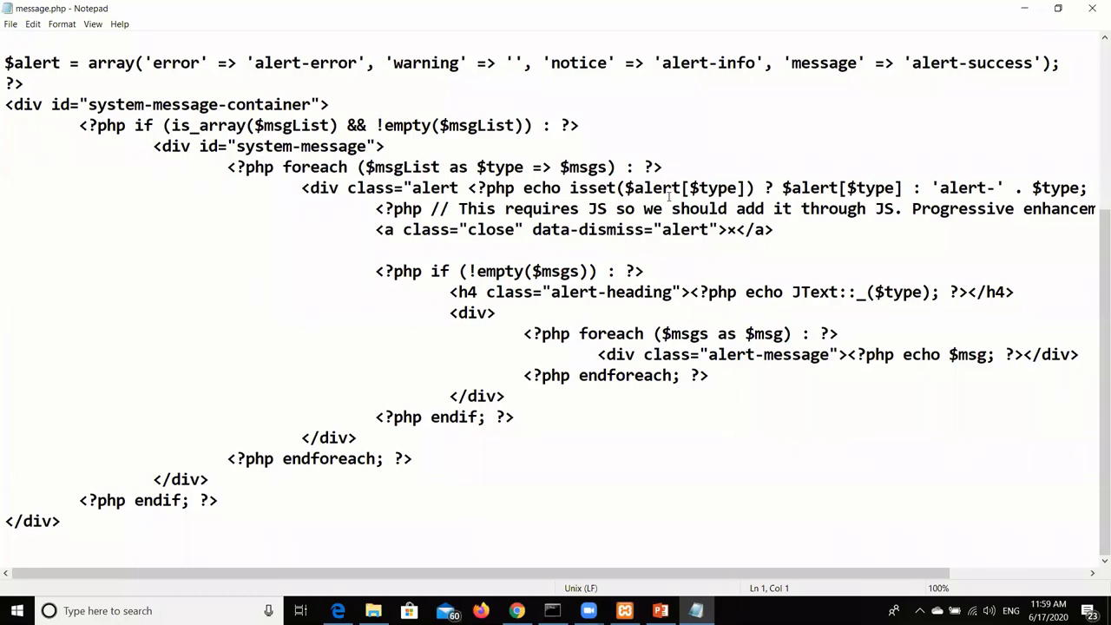
Inspect the system-message-container div block and its system-message id in message.php.
{"action": "left_click", "coordinate": [669, 188]}
{"action": "left_click_drag", "start_coordinate": [5, 104], "coordinate": [504, 498]}
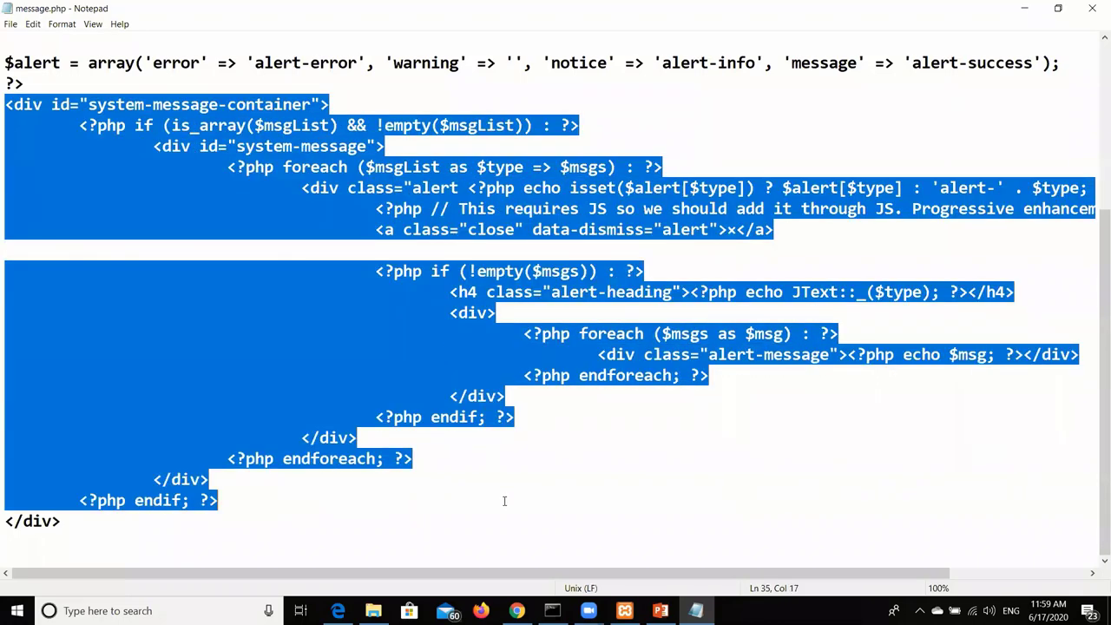
{"action": "left_click", "coordinate": [539, 443]}
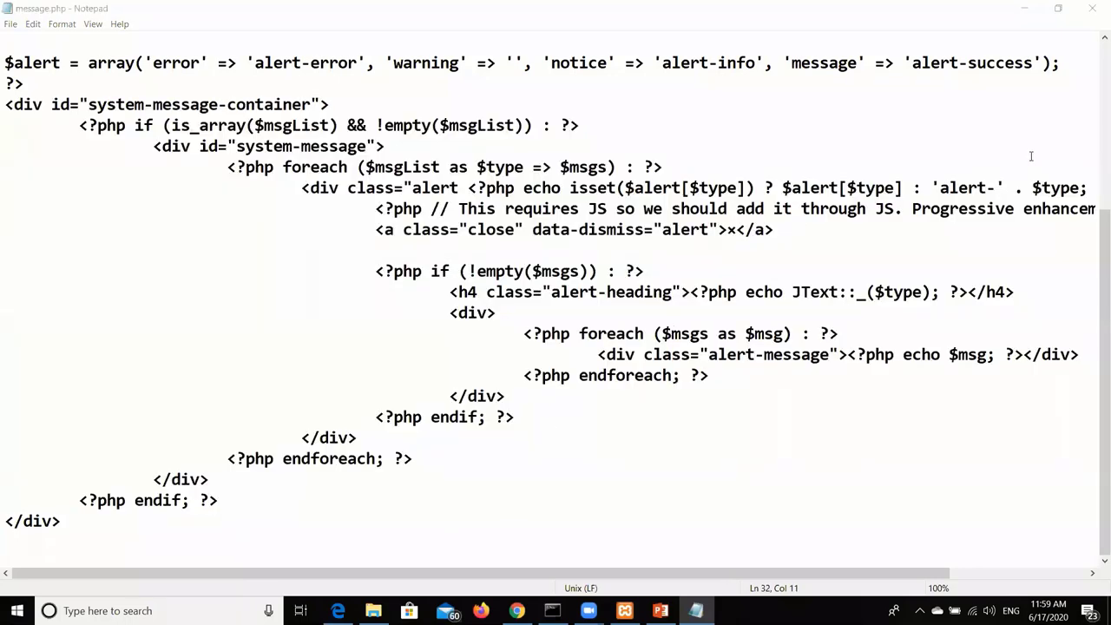
{"action": "left_click", "coordinate": [23, 105]}
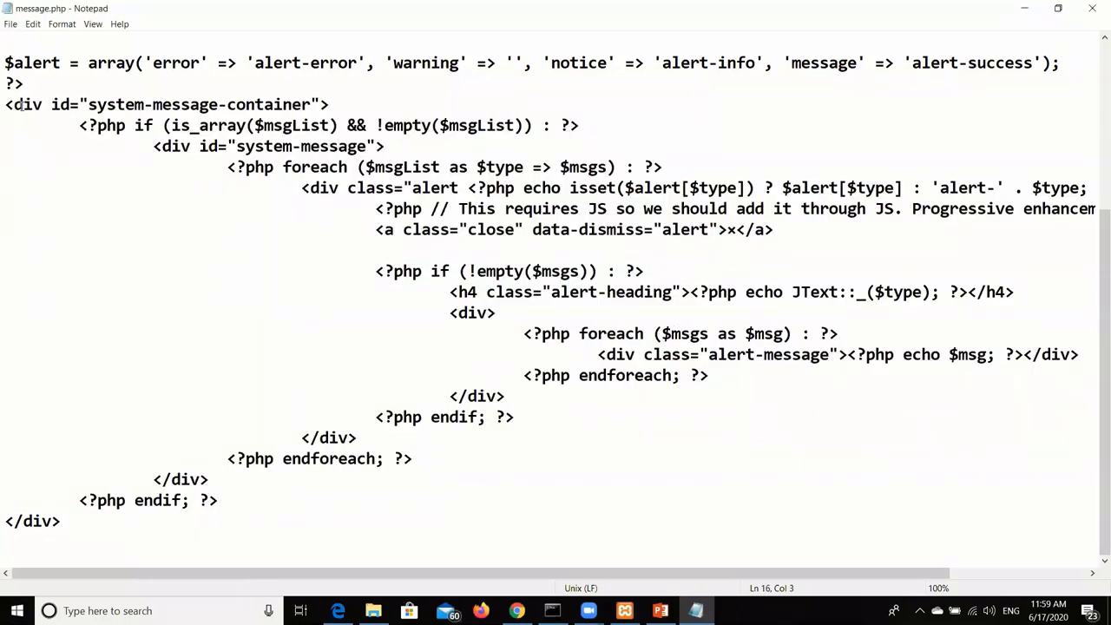
{"action": "left_click", "coordinate": [98, 105]}
{"action": "left_click", "coordinate": [126, 105], "text": "shift"}
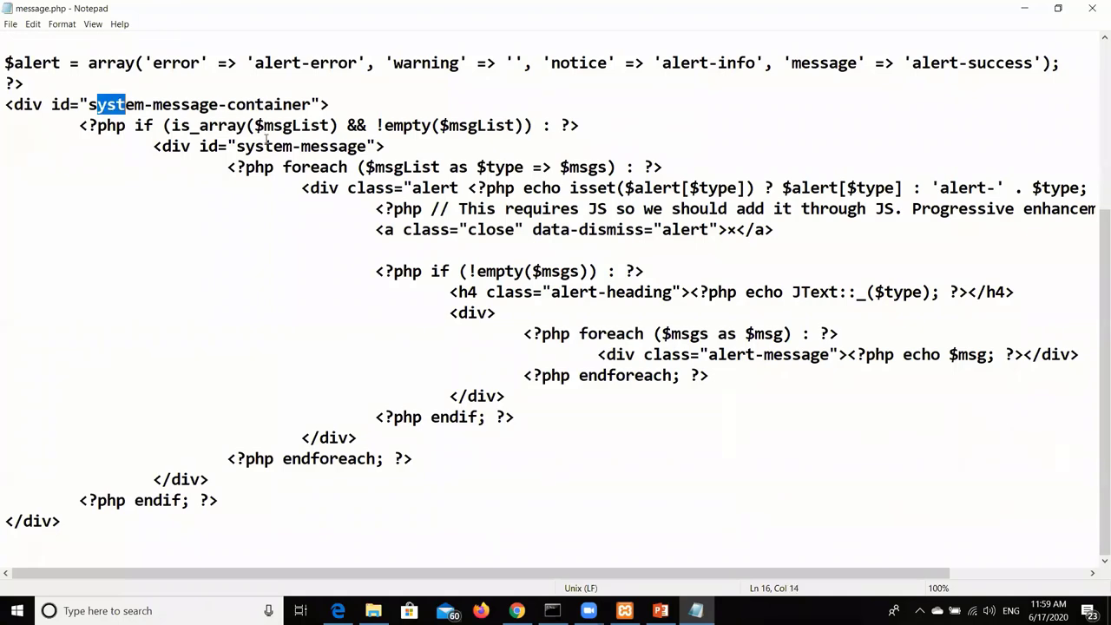
{"action": "left_click", "coordinate": [264, 146]}
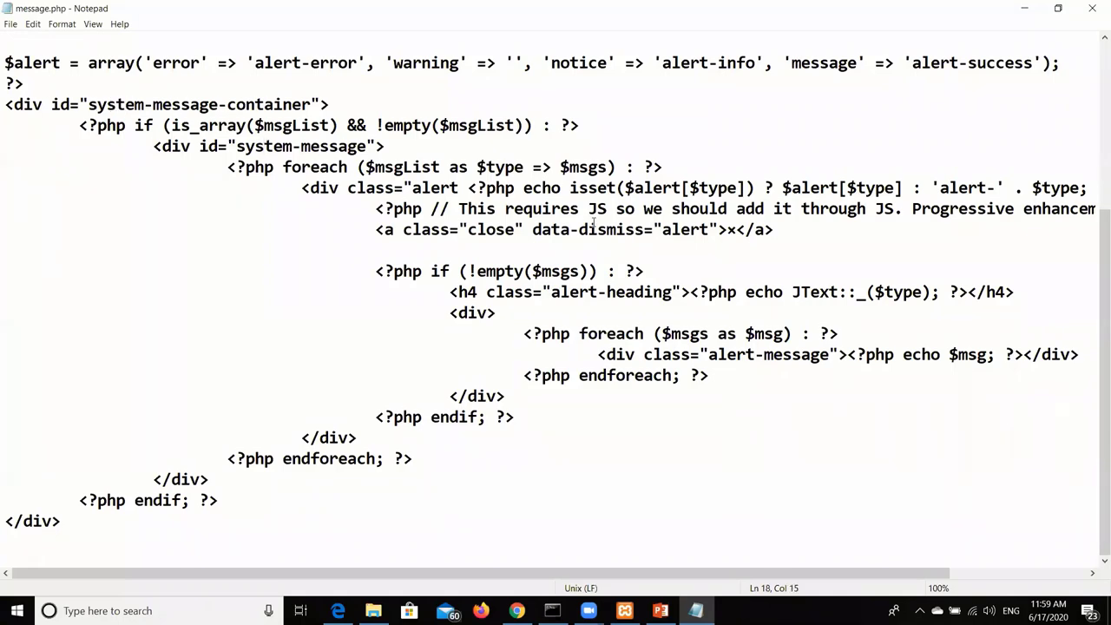
Zoom the code to 90% then 120%, review the $alert line, and close message.php.
{"action": "key", "text": "ctrl+minus"}
{"action": "key", "text": "ctrl+plus"}
{"action": "key", "text": "ctrl+plus"}
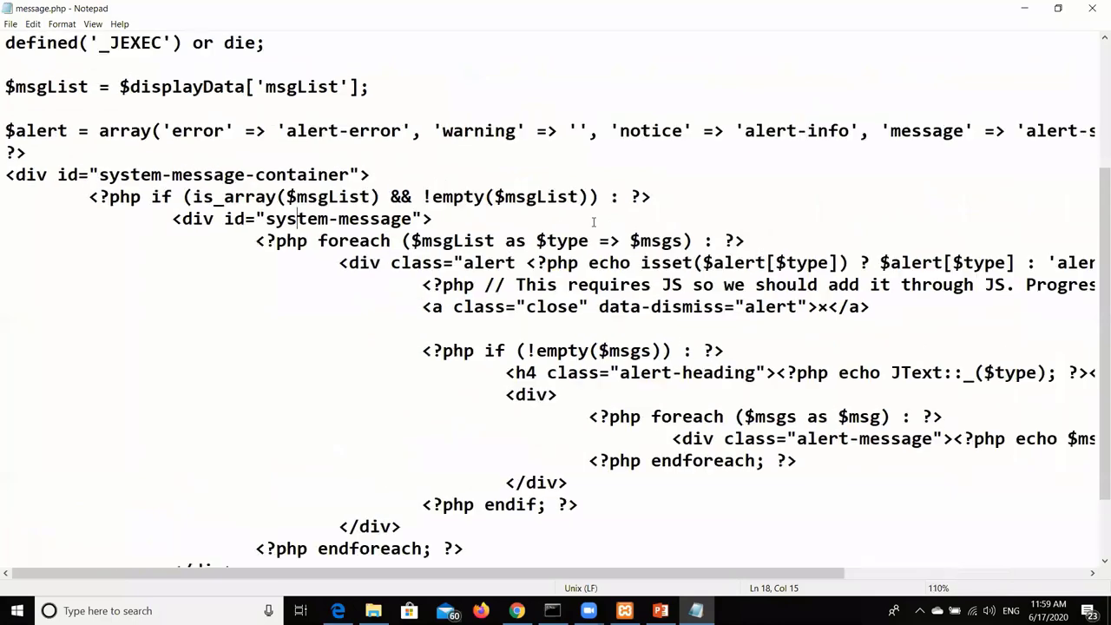
{"action": "key", "text": "ctrl+plus"}
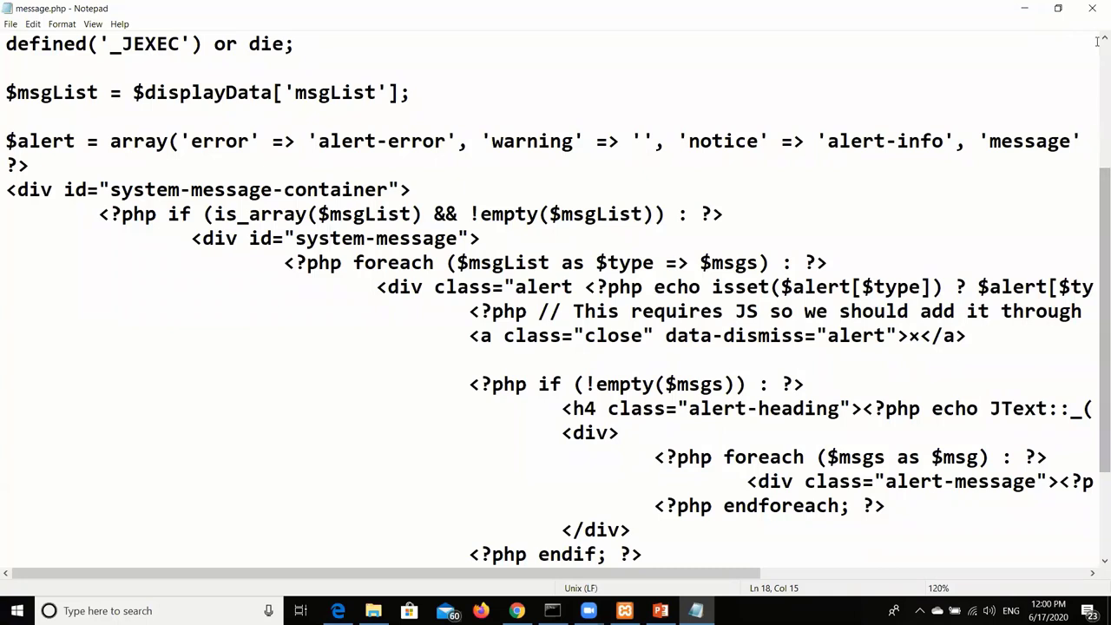
{"action": "left_click", "coordinate": [805, 289]}
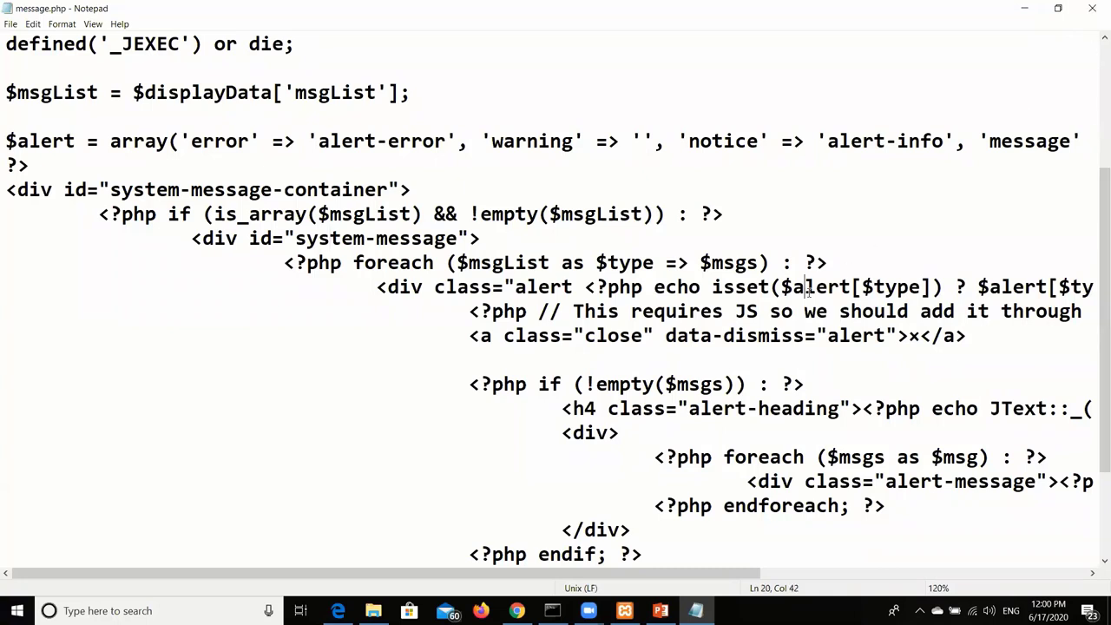
{"action": "left_click", "coordinate": [758, 352]}
{"action": "left_click", "coordinate": [1094, 8]}
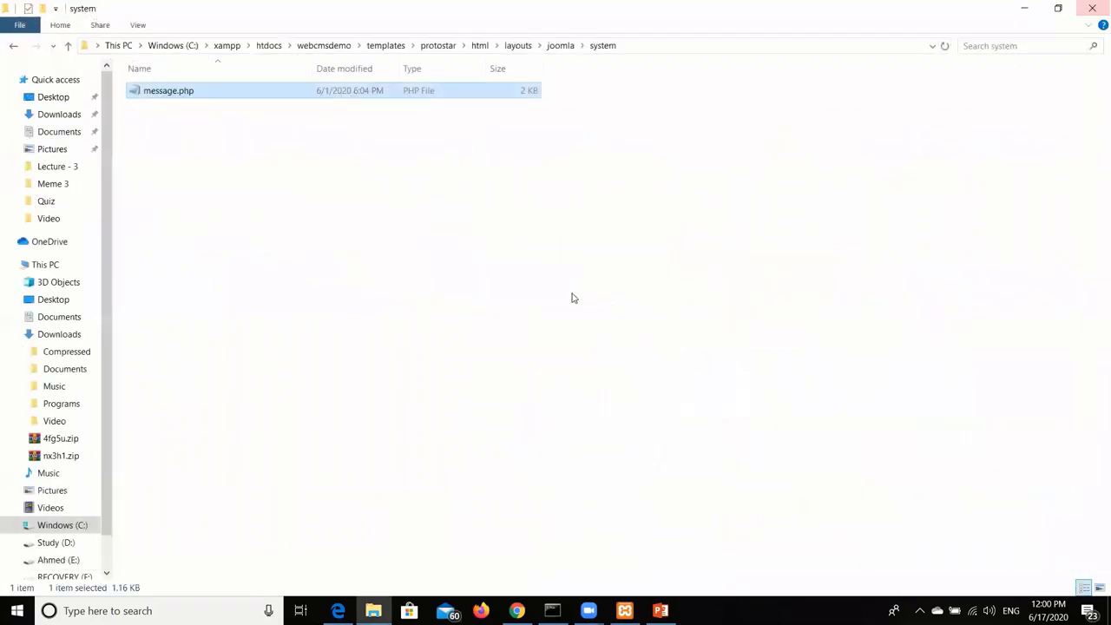
Open Beez3 - Default from Templates and choose images/powered_by.png as its logo.
{"action": "left_click", "coordinate": [516, 610]}
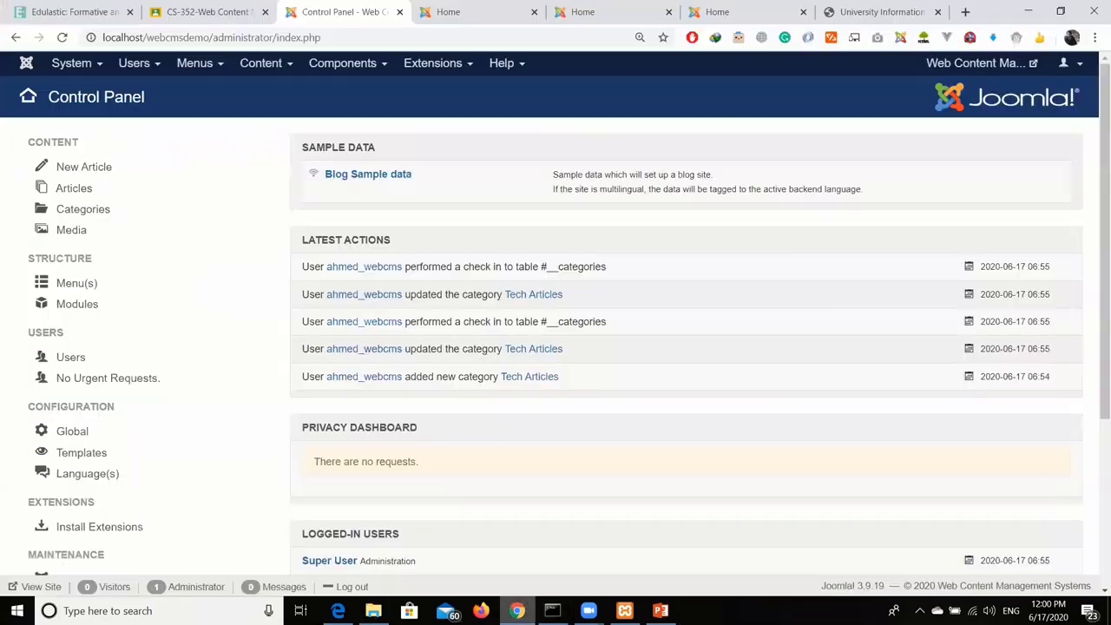
{"action": "left_click", "coordinate": [163, 451]}
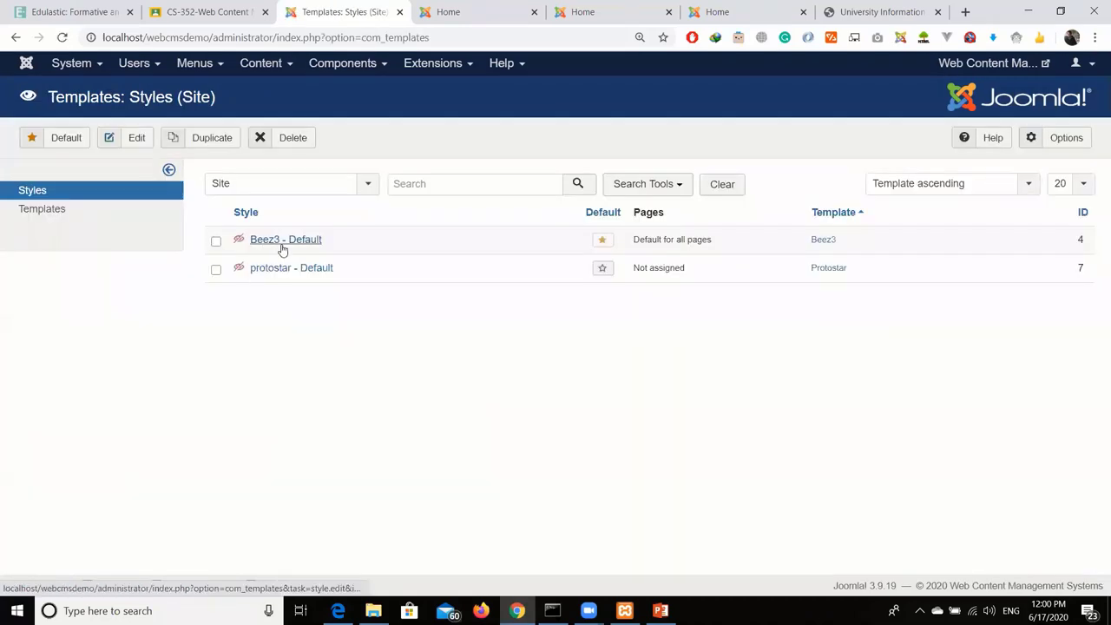
{"action": "left_click", "coordinate": [282, 247]}
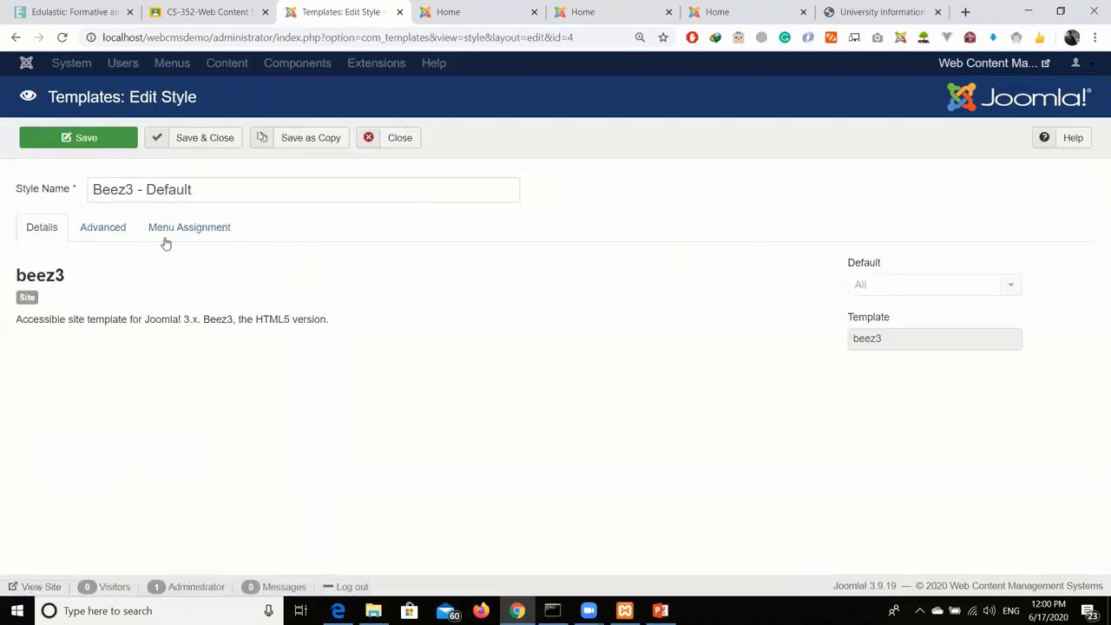
{"action": "left_click", "coordinate": [128, 232]}
{"action": "scroll", "coordinate": [455, 334], "scroll_direction": "down", "scroll_amount": 1}
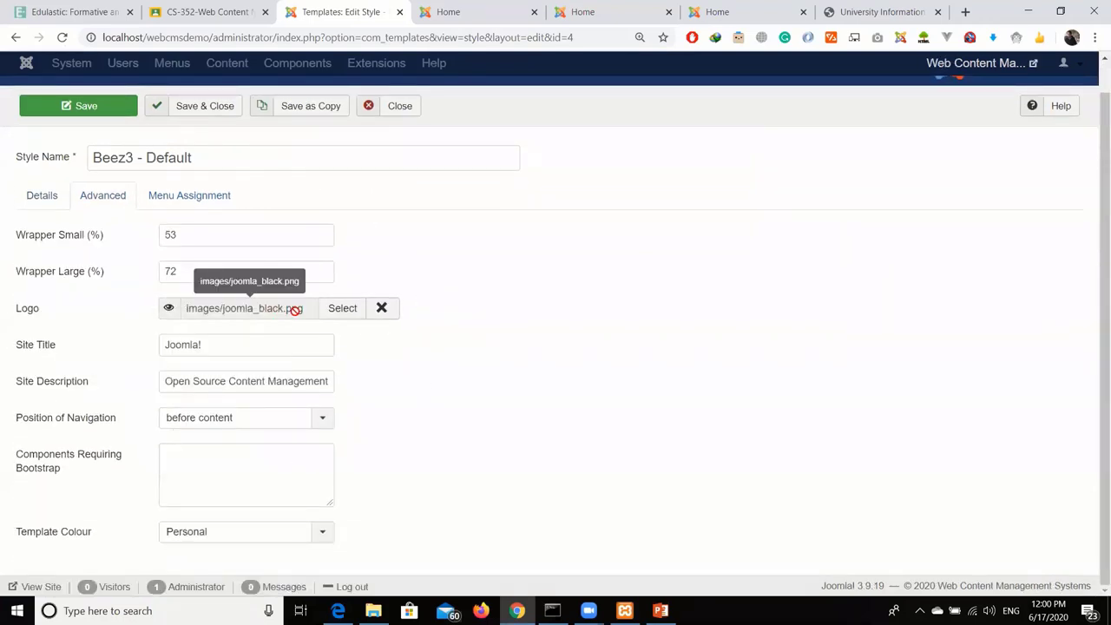
{"action": "left_click", "coordinate": [323, 313]}
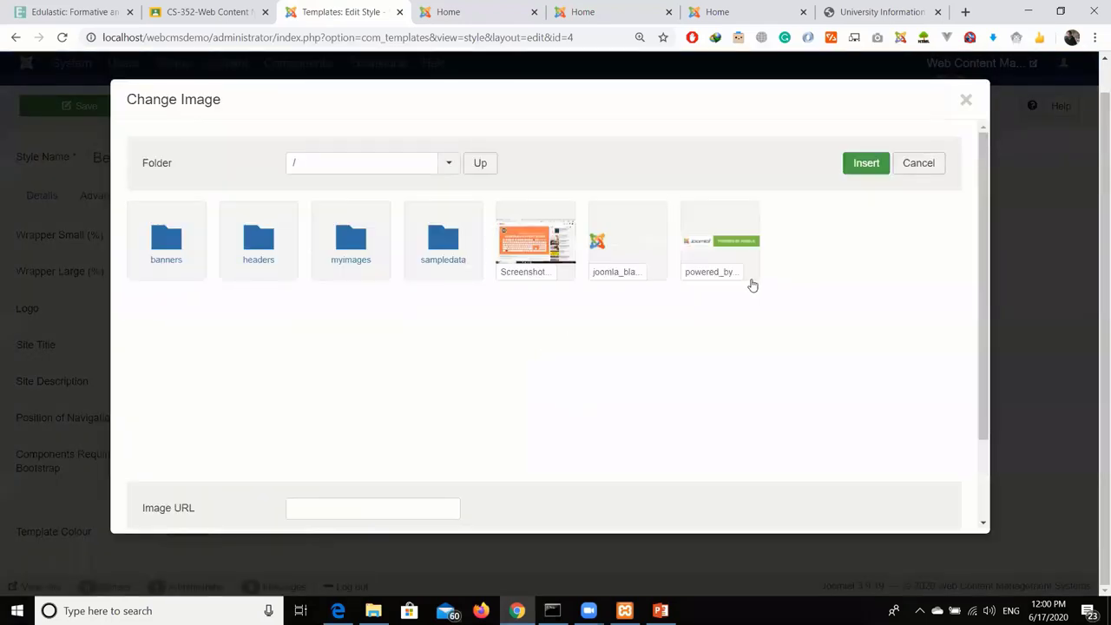
{"action": "left_click", "coordinate": [746, 251]}
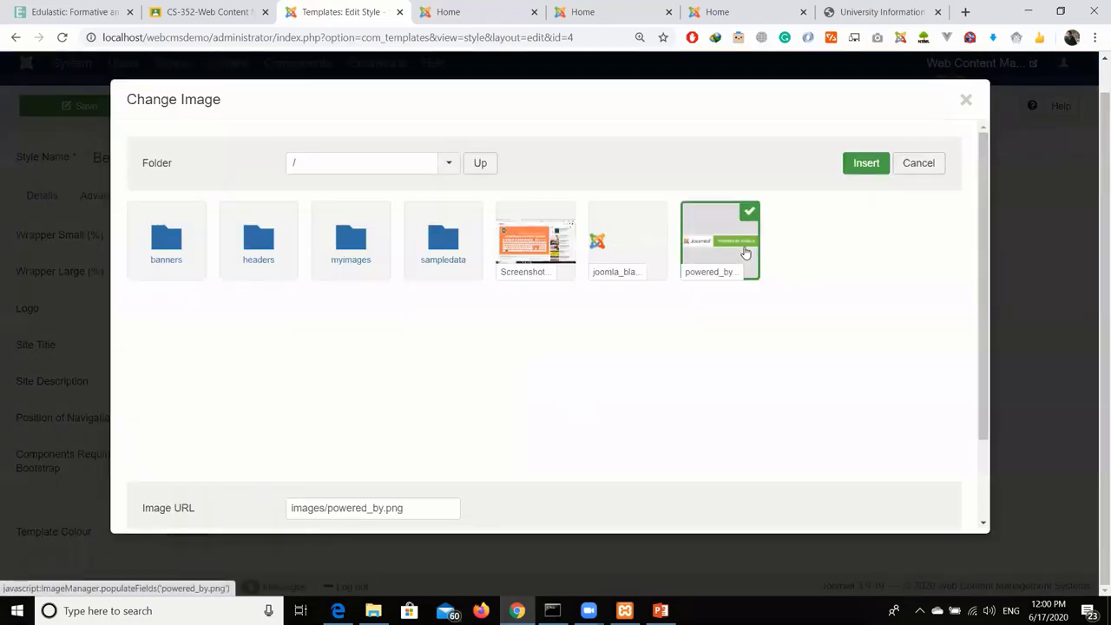
{"action": "left_click", "coordinate": [870, 166]}
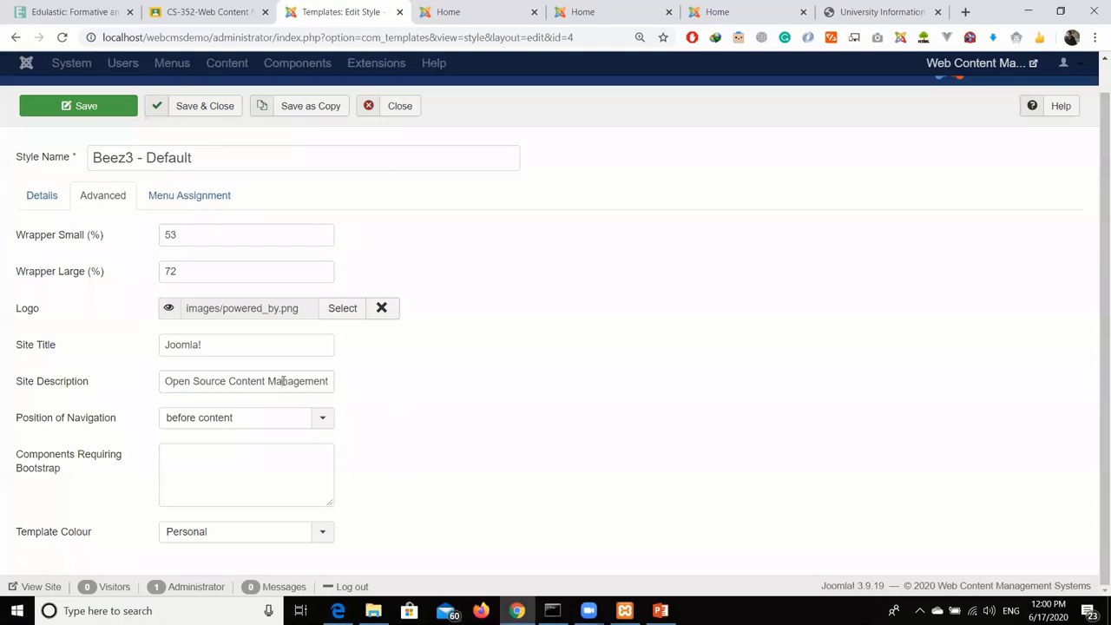
Review the style's Site Title, navigation position options and menu assignments.
{"action": "triple_click", "coordinate": [265, 345]}
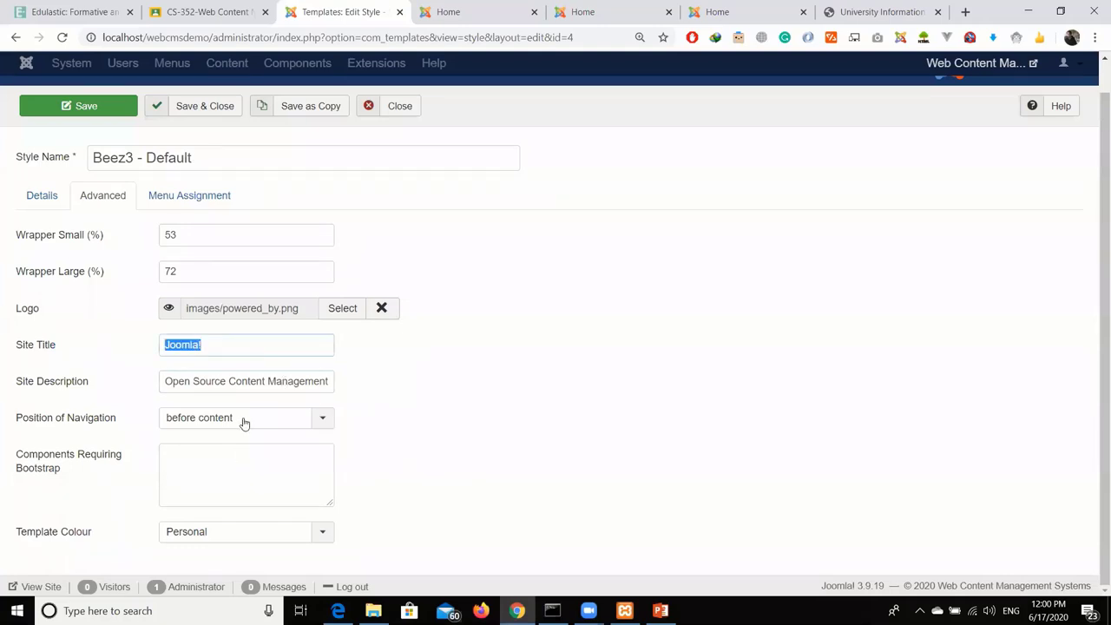
{"action": "left_click", "coordinate": [243, 421]}
{"action": "left_click", "coordinate": [194, 197]}
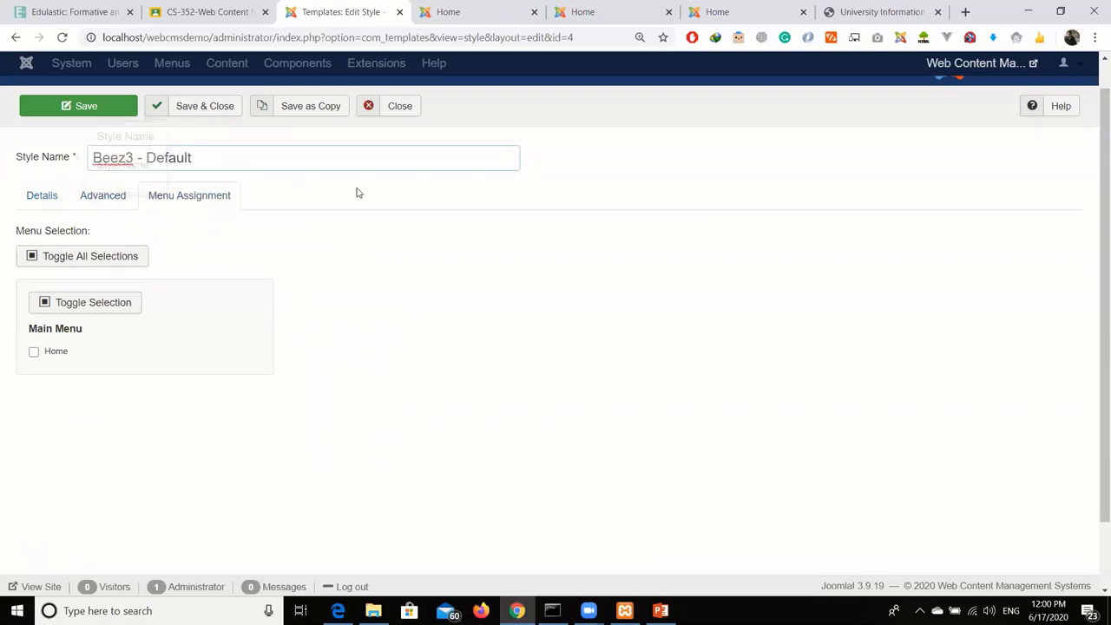
{"action": "left_click", "coordinate": [48, 197]}
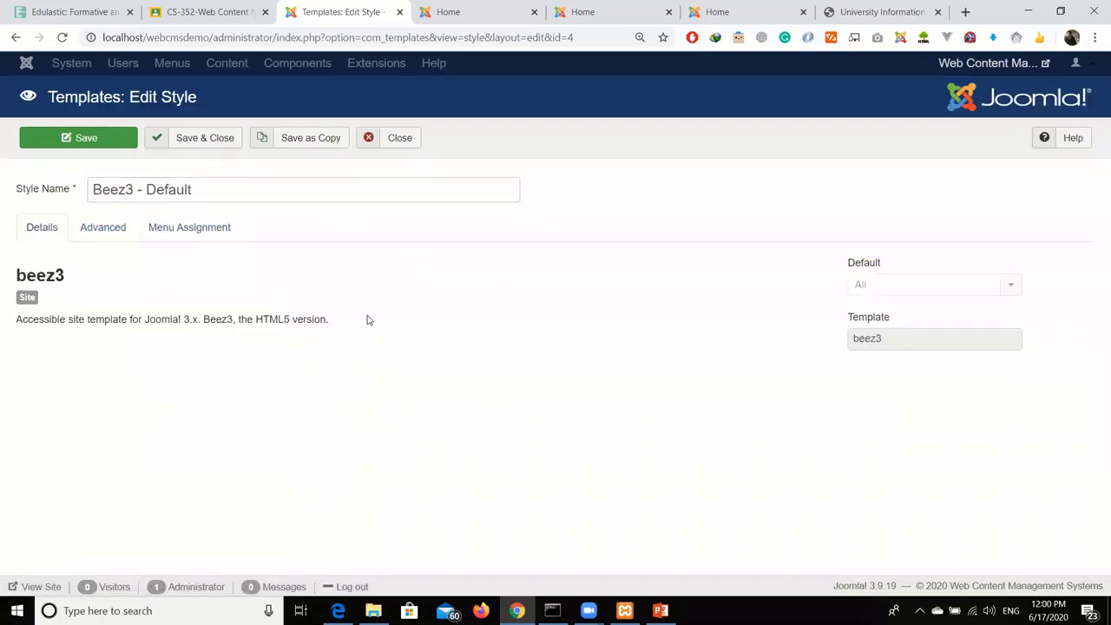